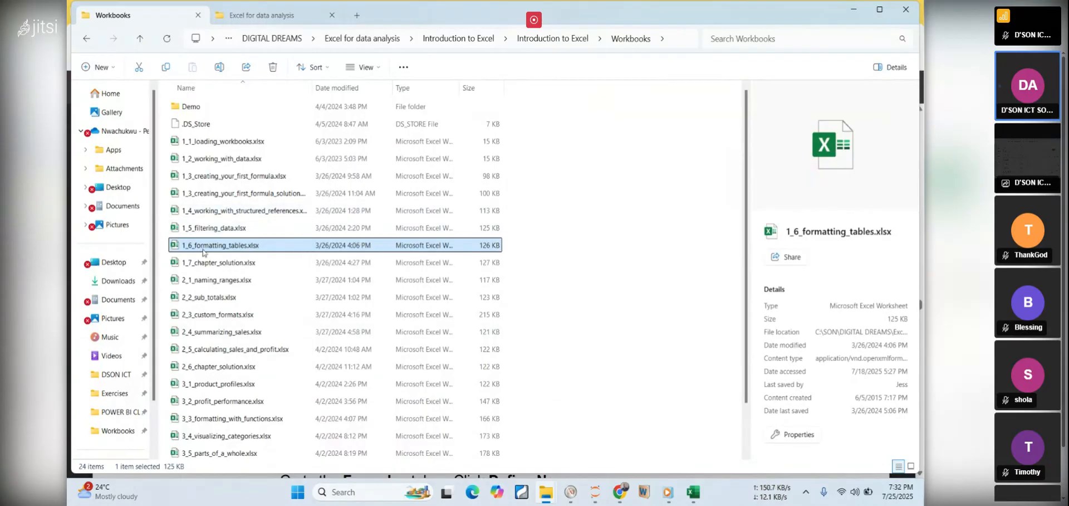
Open the workbook 2_1_naming_ranges.xlsx from the Workbooks folder and select cell G13
left_click(206, 282)
double_click(206, 282)
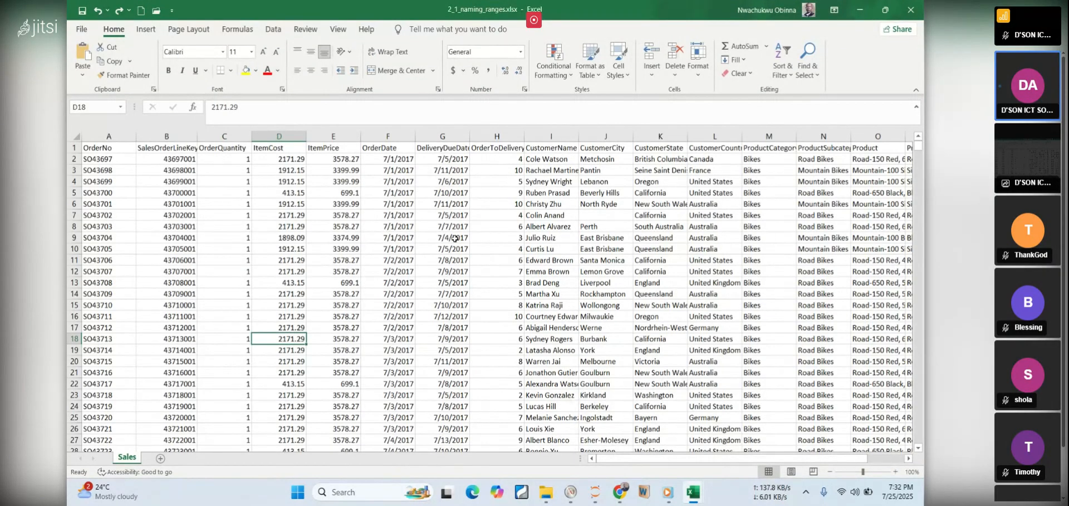
left_click(443, 282)
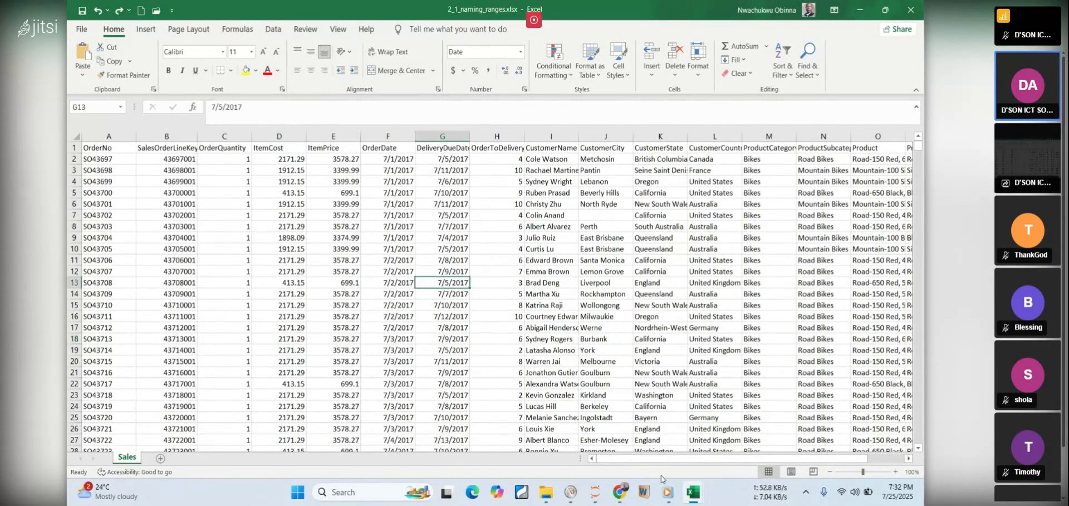
Close the 1_6_formatting_tables.xlsx workbook without saving its changes
mouse_move(693, 493)
left_click(645, 451)
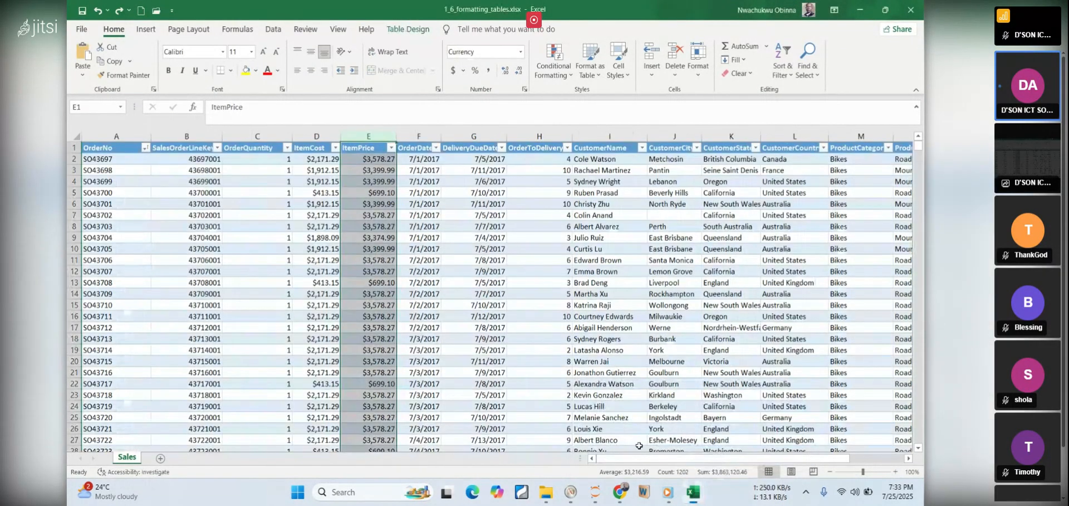
left_click(910, 9)
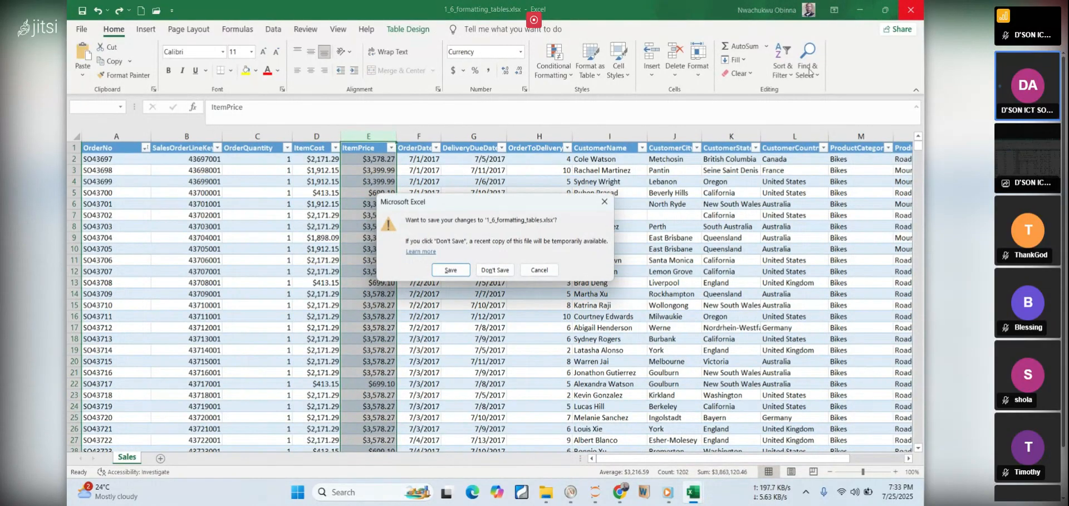
left_click(495, 270)
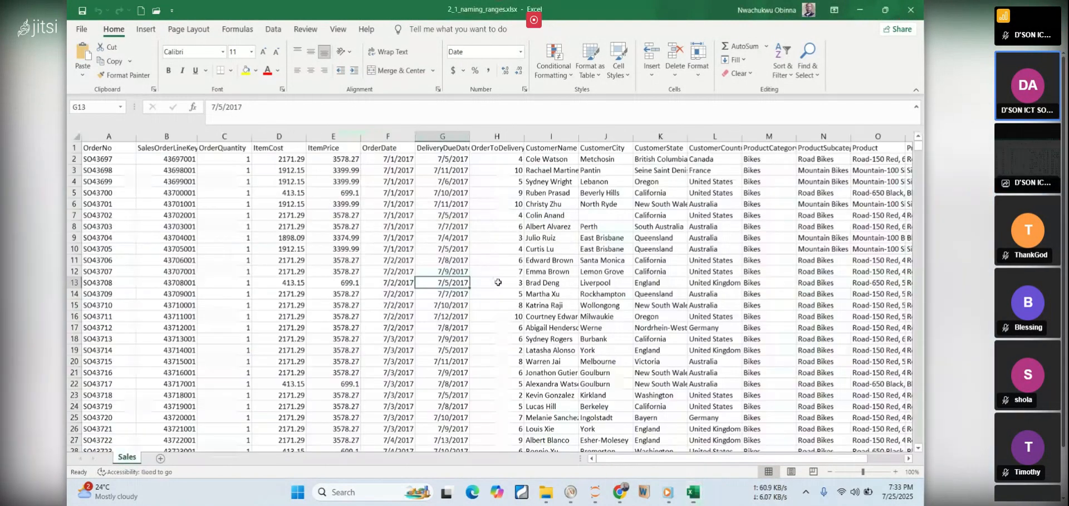
Switch to Chrome to review the Naming Ranges activity in the PDF lesson notes and check the Jitsi meeting chat
mouse_move(620, 492)
left_click(677, 429)
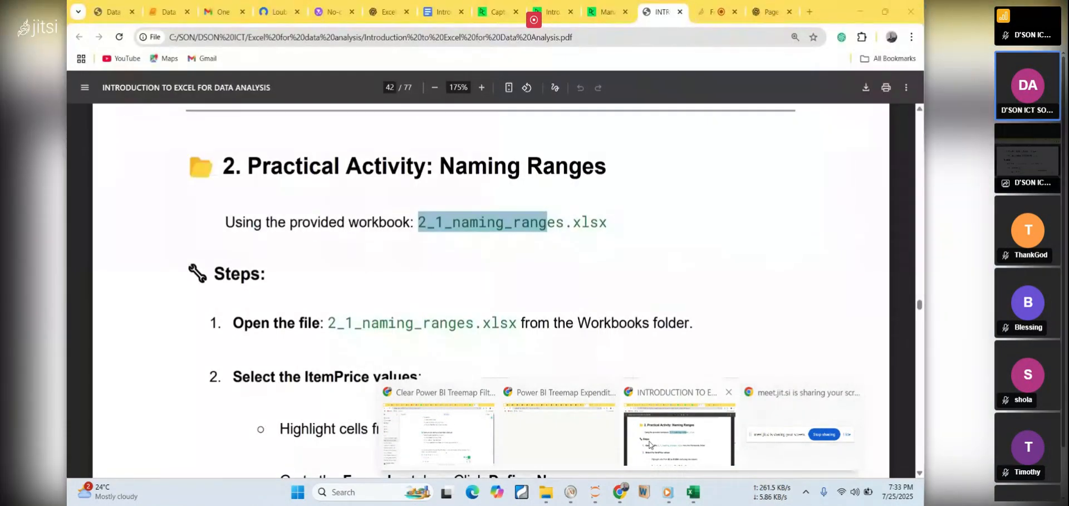
left_click(474, 279)
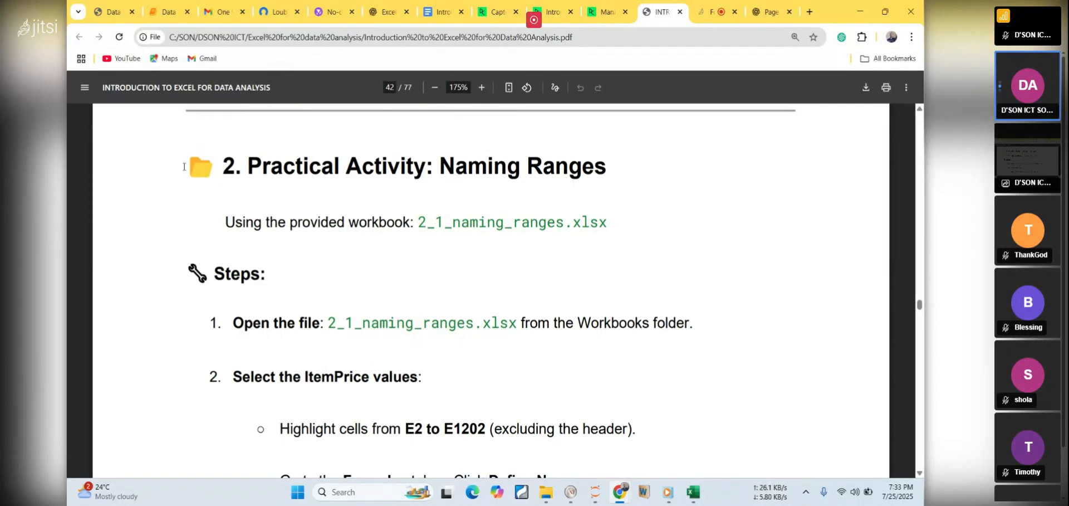
left_click(713, 14)
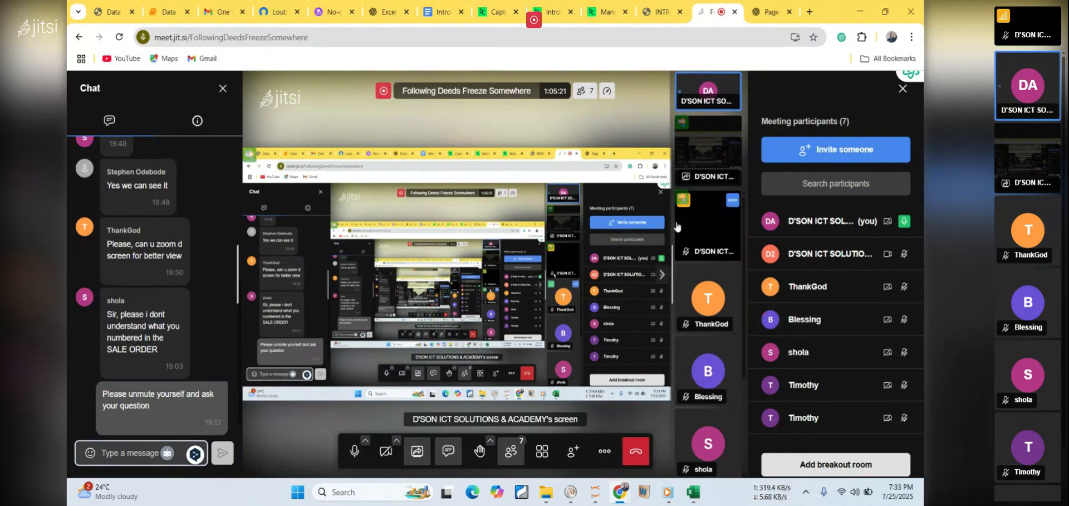
left_click(662, 11)
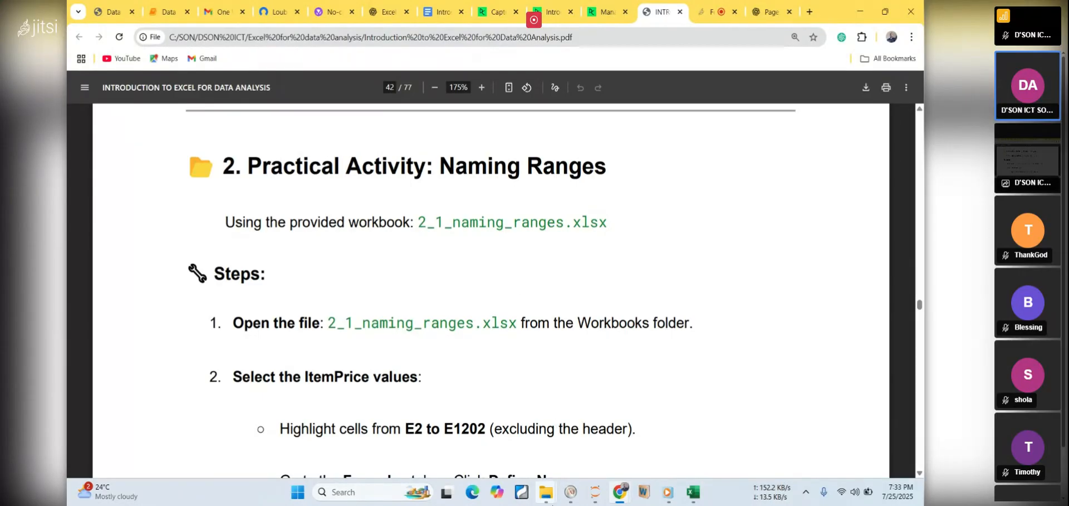
Show 2_1_naming_ranges.xlsx in File Explorer's Workbooks folder, recheck the meeting in Chrome, and return to the PDF lesson notes
mouse_move(571, 492)
mouse_move(602, 446)
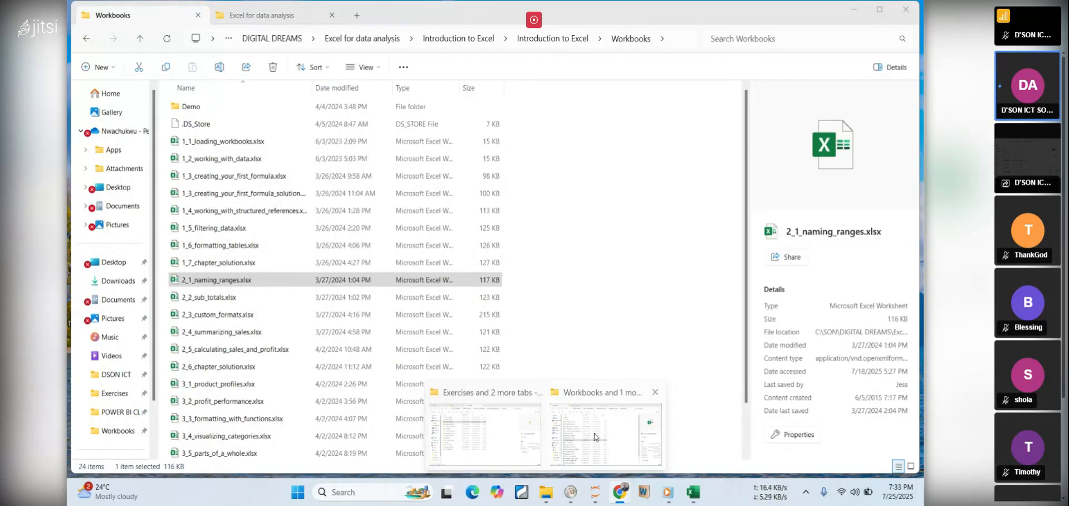
left_click(593, 432)
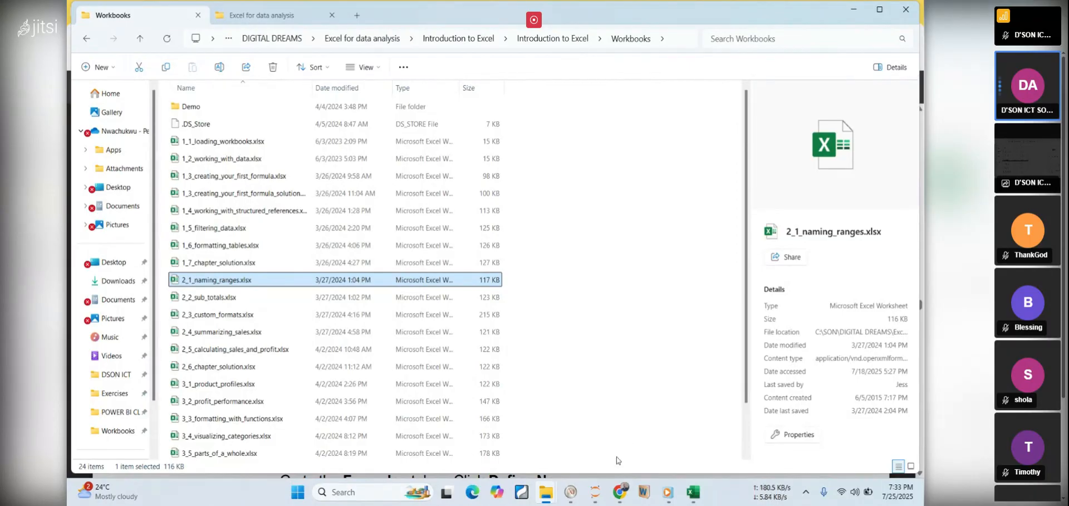
left_click(852, 12)
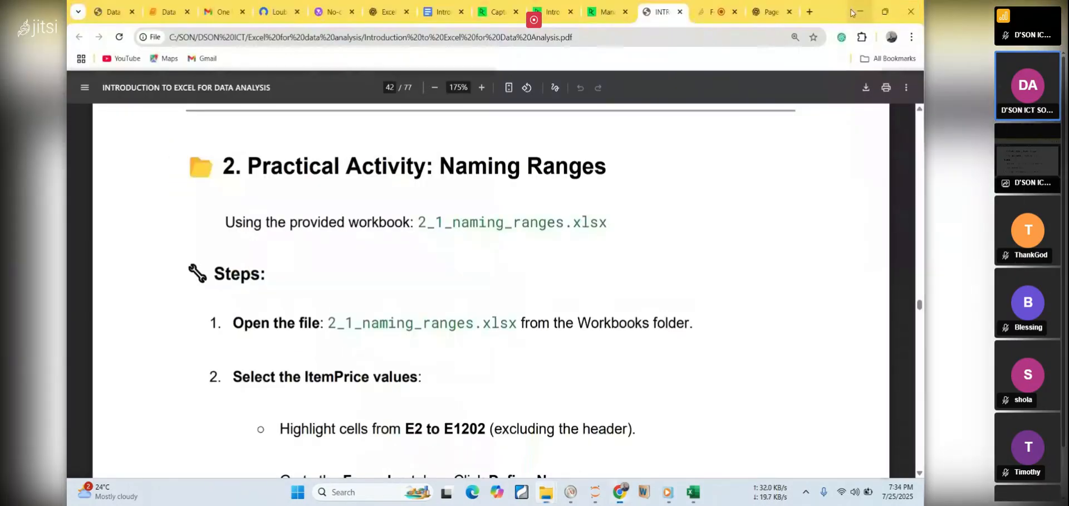
left_click(706, 15)
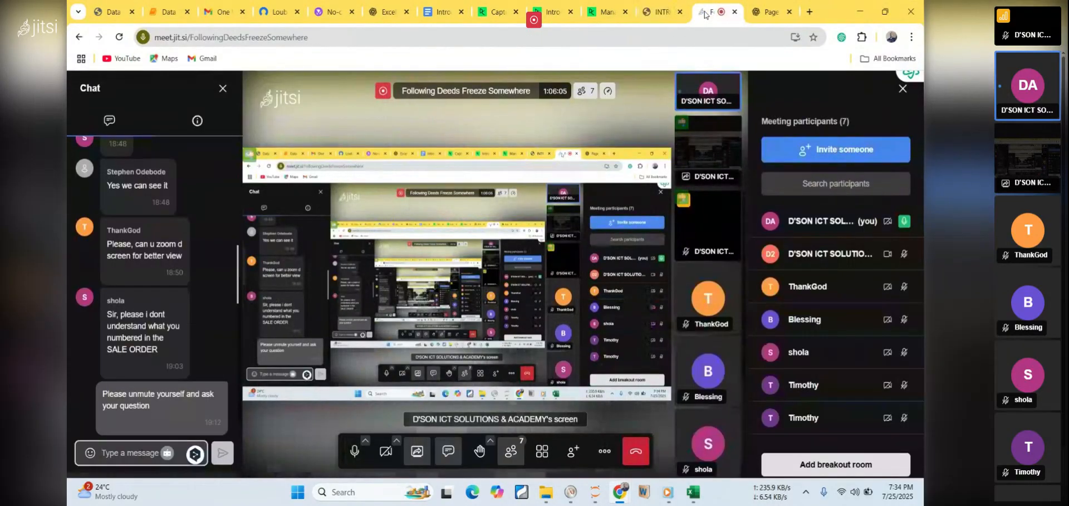
left_click(664, 13)
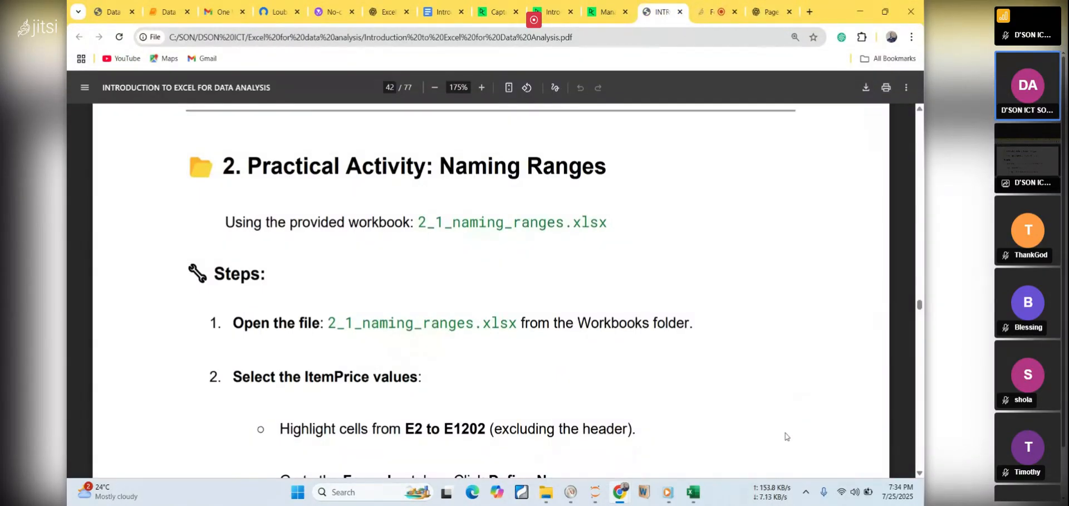
Launch a maximized Chrome window from the desktop with the second profile bearing the presenter's name and open Google Drive
mouse_move(694, 490)
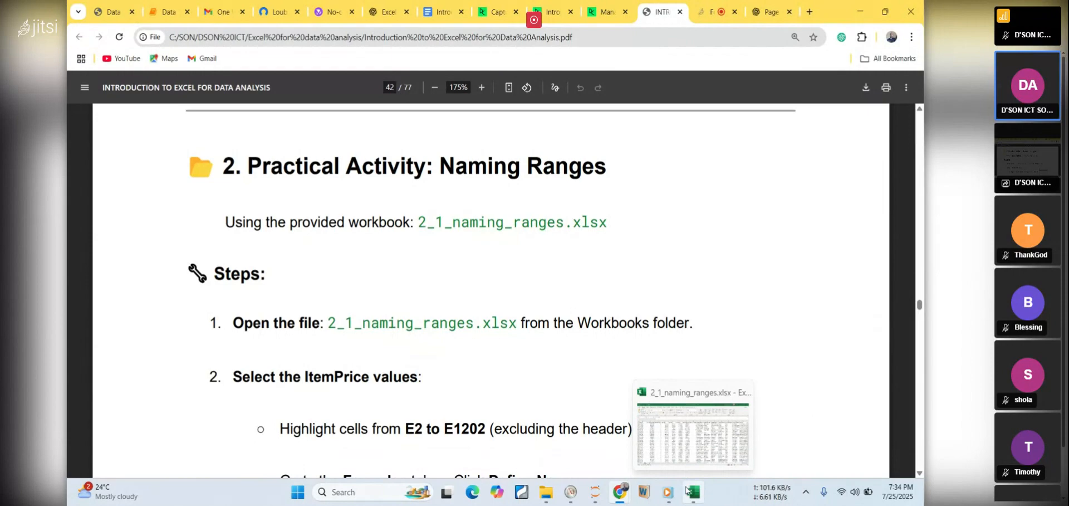
left_click(922, 498)
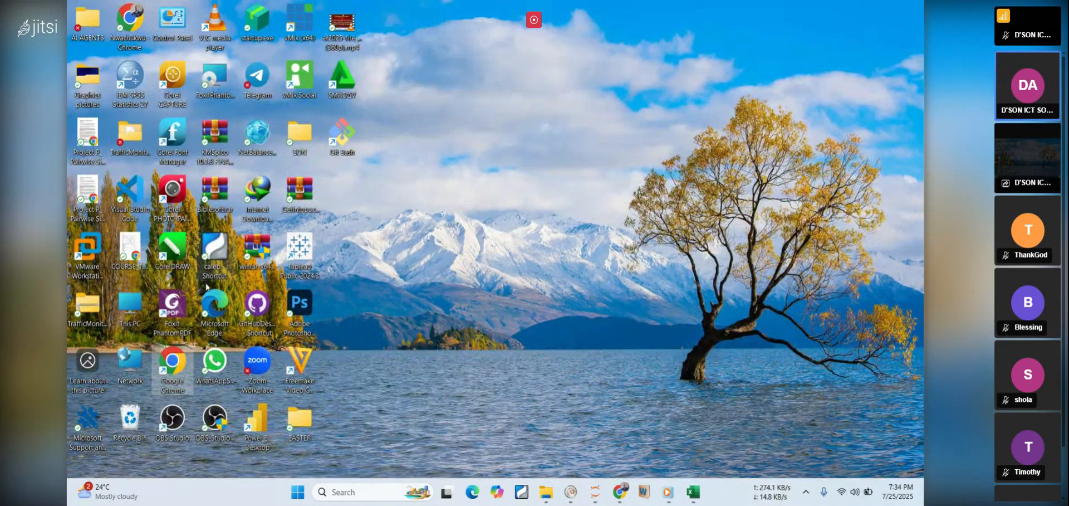
double_click(171, 367)
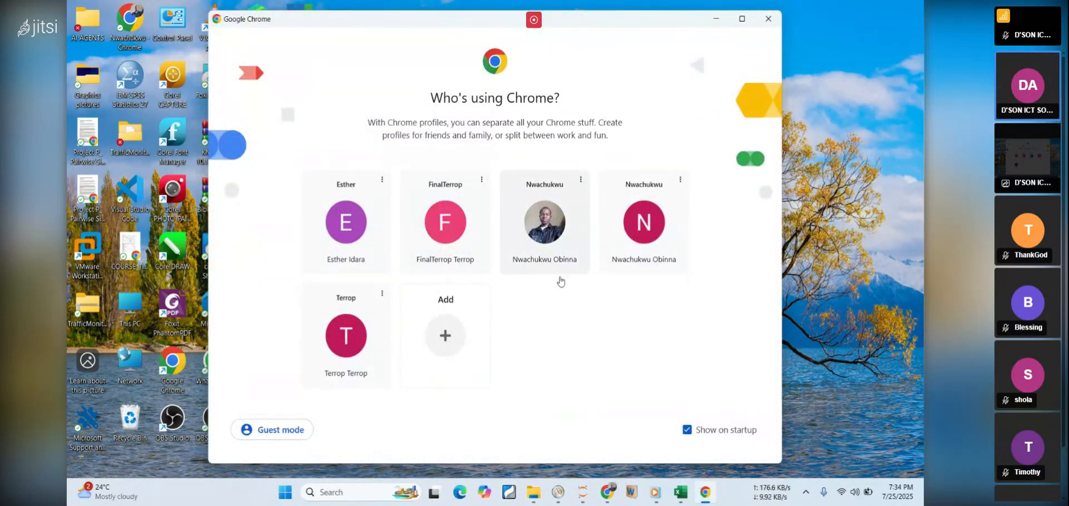
left_click(647, 234)
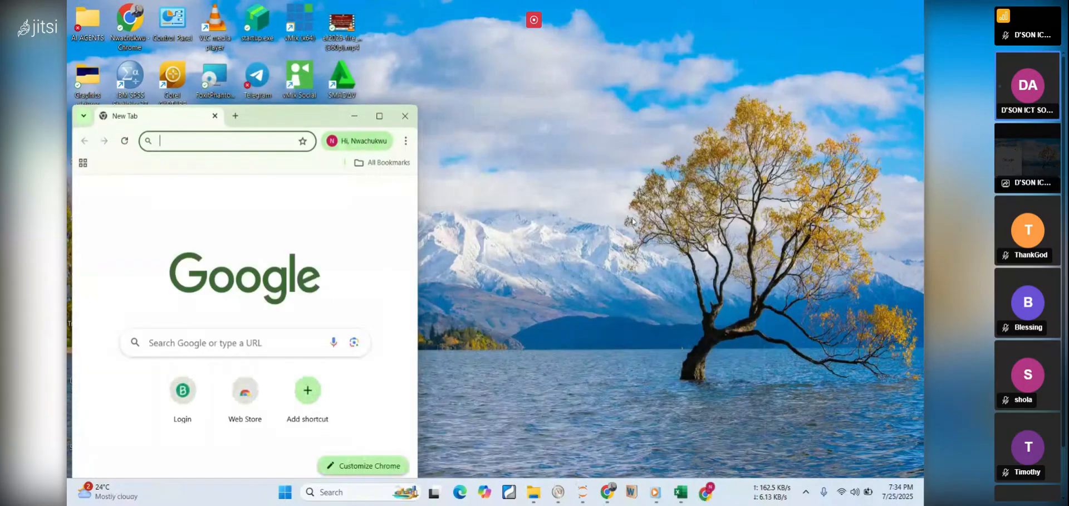
left_click(380, 115)
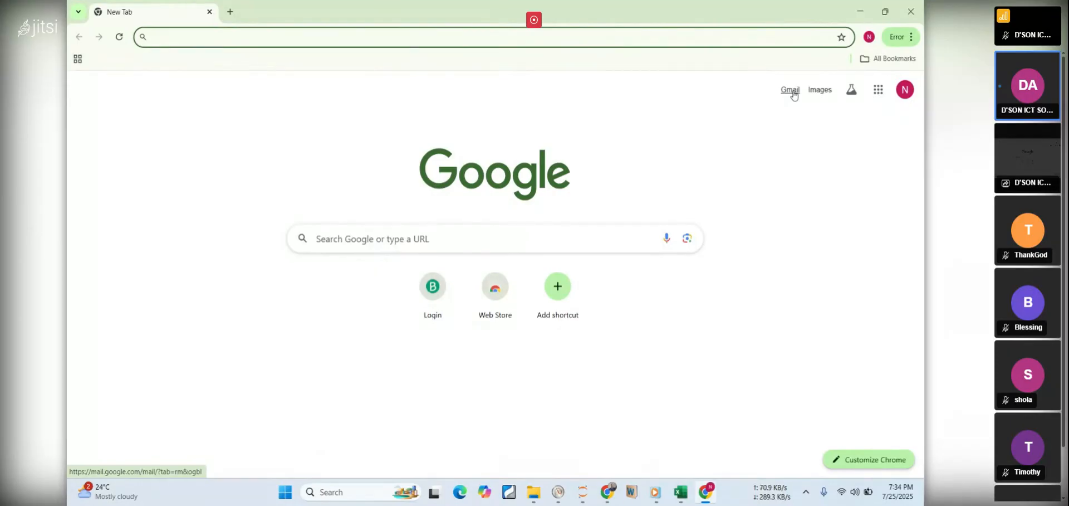
left_click(878, 90)
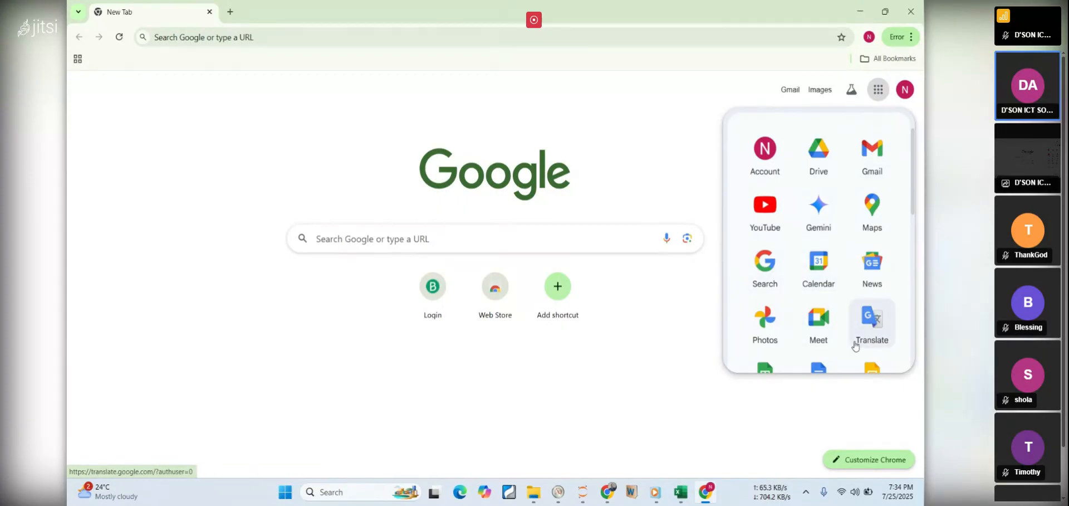
left_click(816, 166)
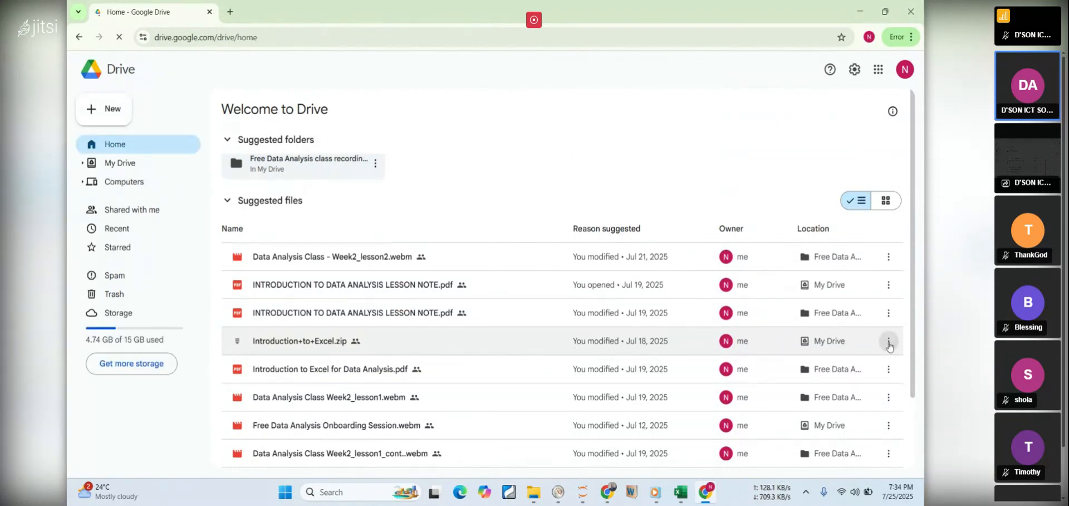
Open Introduction+to+Excel.zip in Drive and copy its share link from the sharing settings
left_click(889, 343)
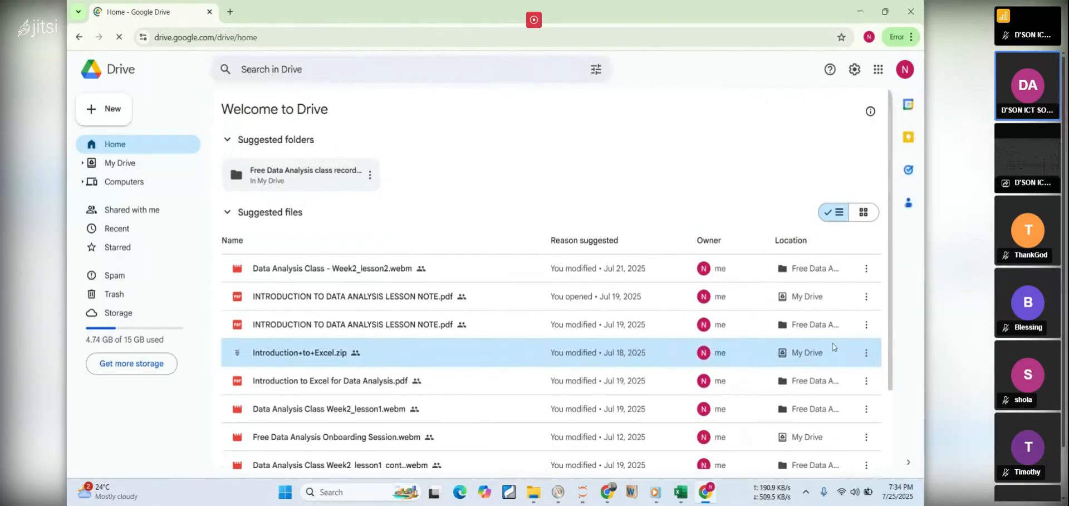
left_click(866, 357)
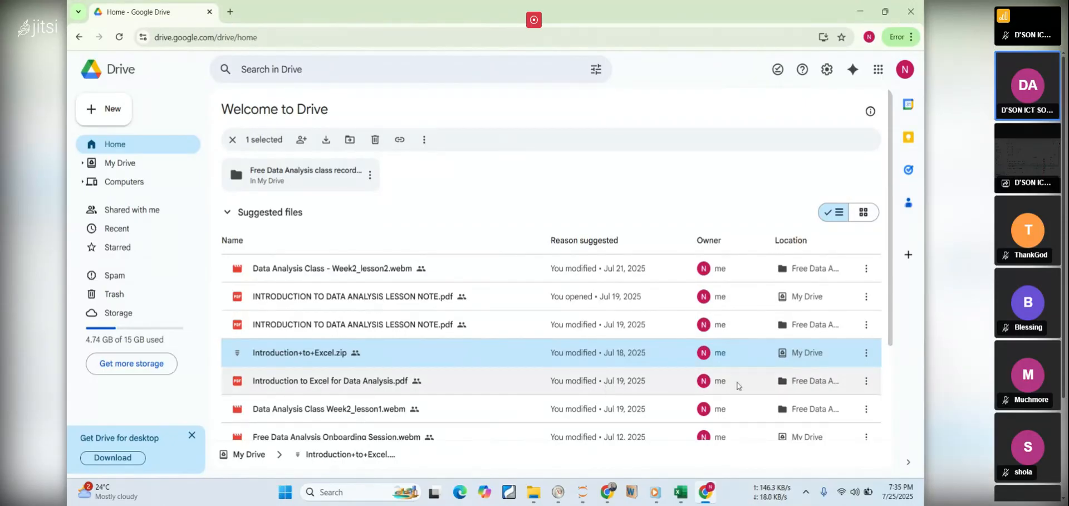
left_click(864, 356)
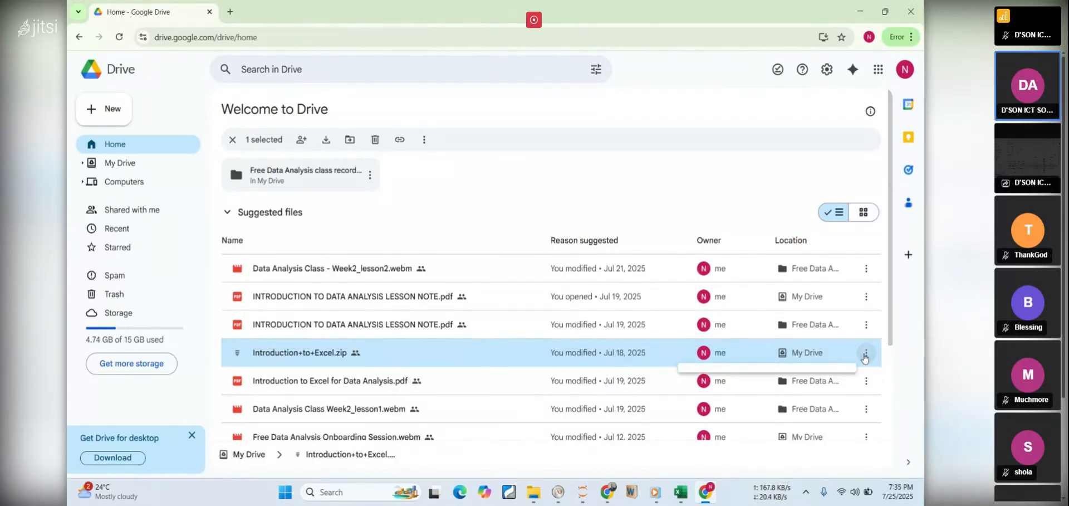
left_click(724, 215)
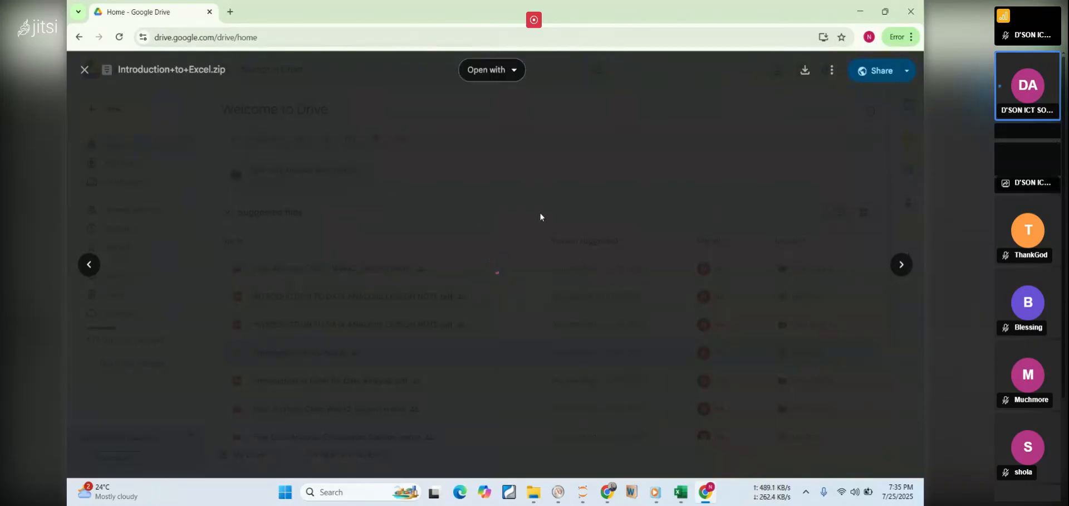
left_click(873, 71)
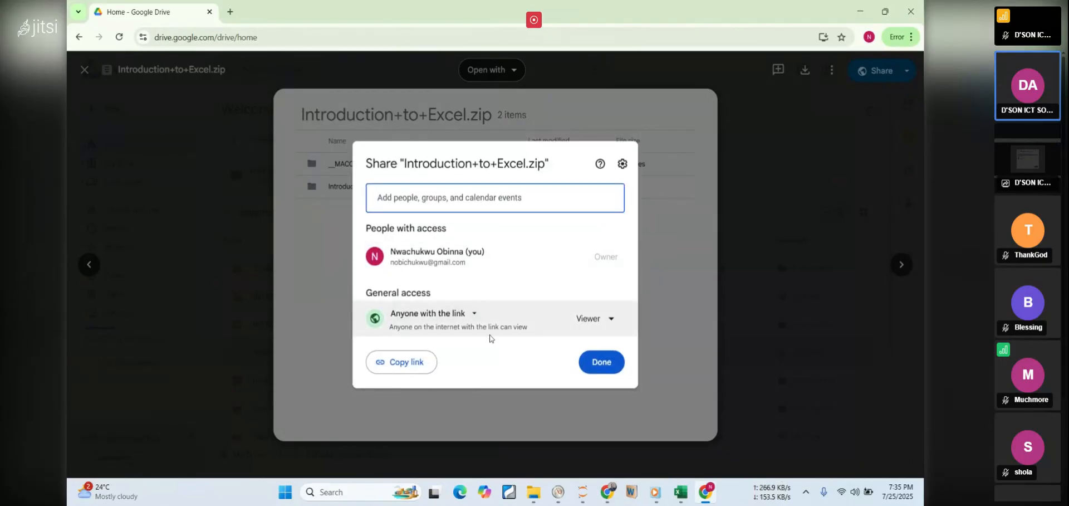
left_click(401, 362)
left_click(601, 362)
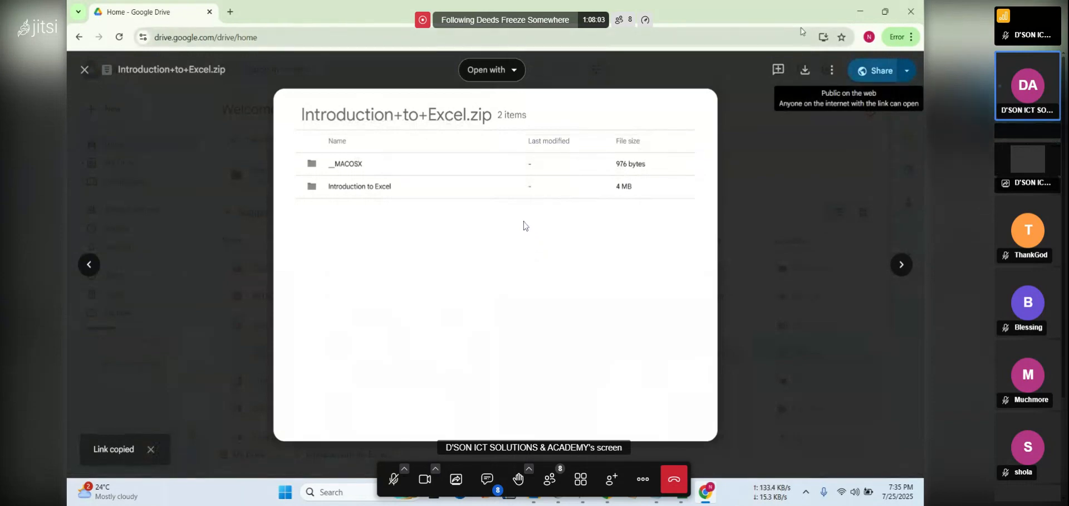
Return to the Jitsi meeting in the other Chrome window and send the copied Drive link in the chat
left_click(862, 11)
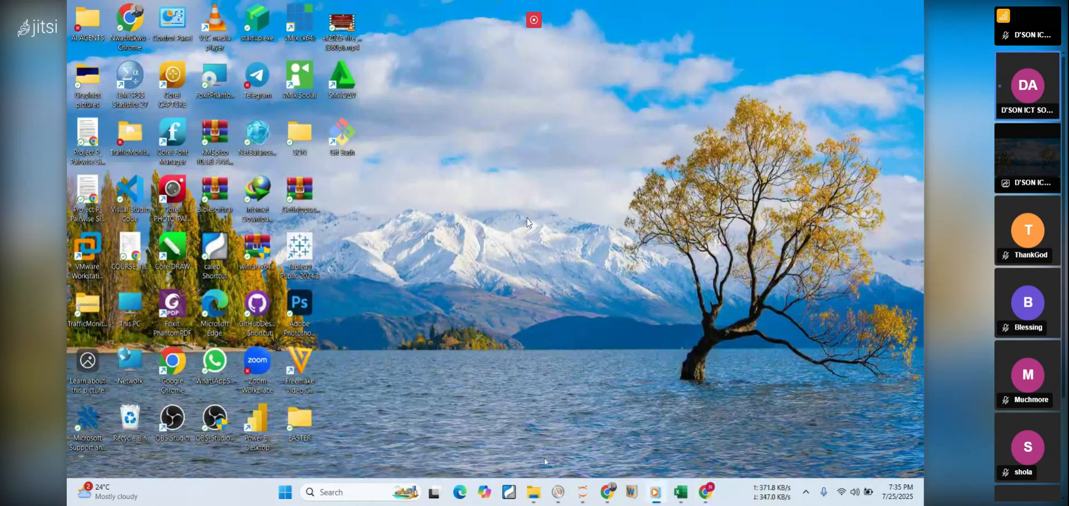
mouse_move(607, 501)
mouse_move(647, 448)
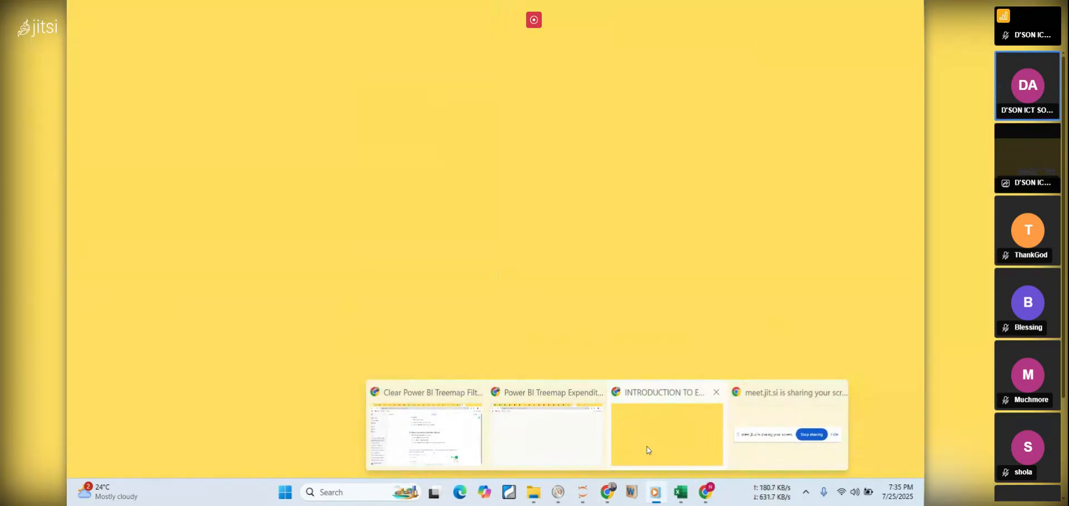
left_click(648, 448)
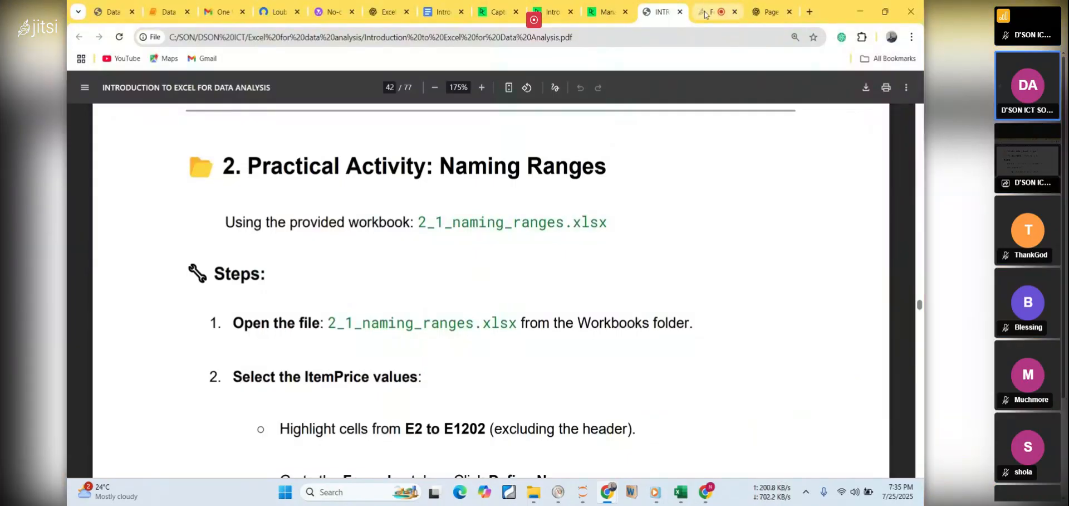
left_click(713, 11)
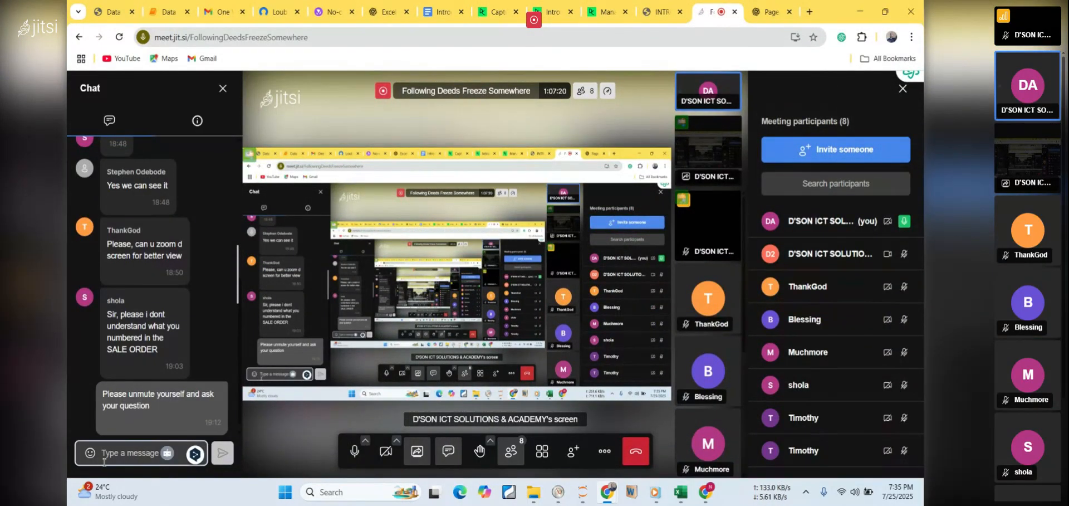
key("ctrl+v")
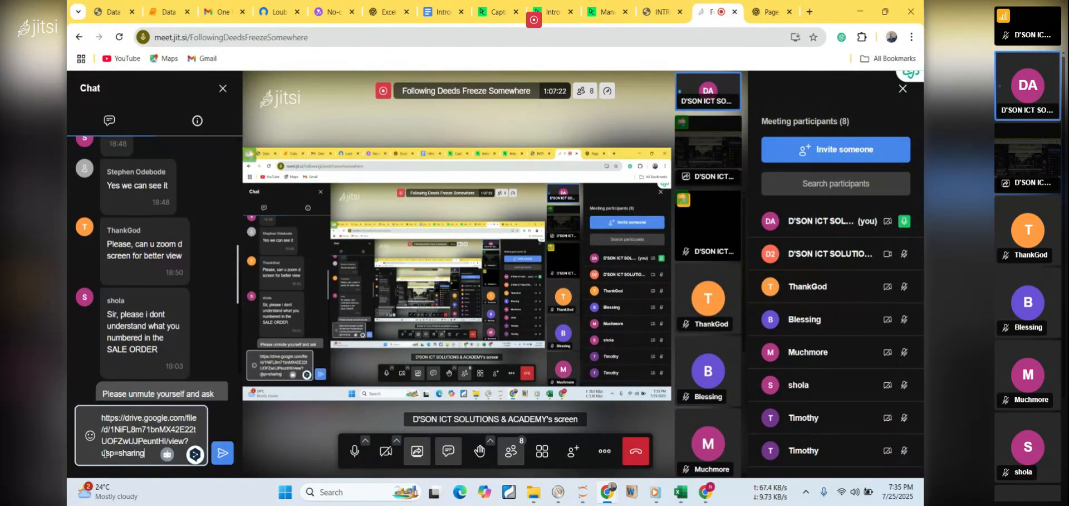
key("Return")
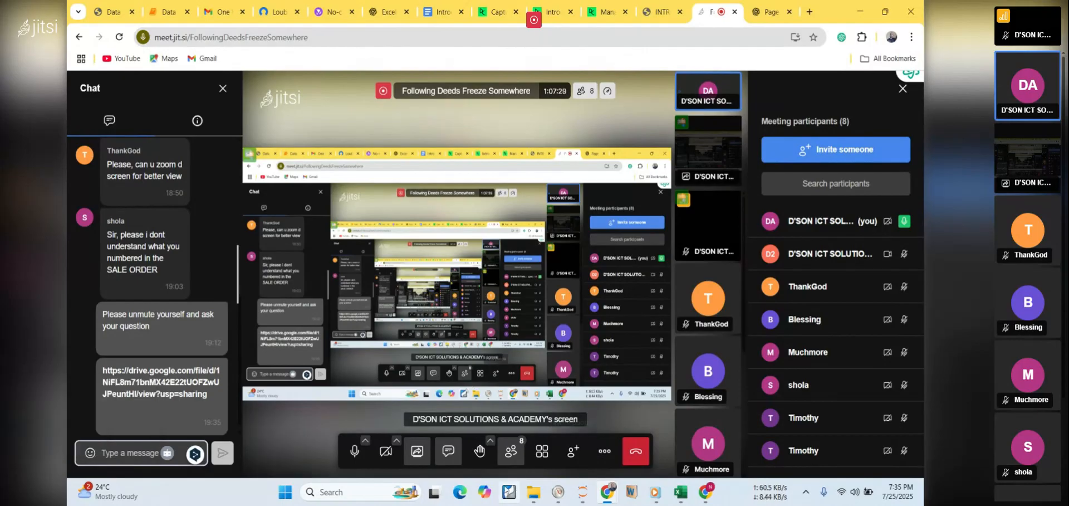
Switch to WhatsApp, send the copied Drive link to the D'SON Data Analysis Free Training - 2025 group, and minimize the window
left_click(285, 492)
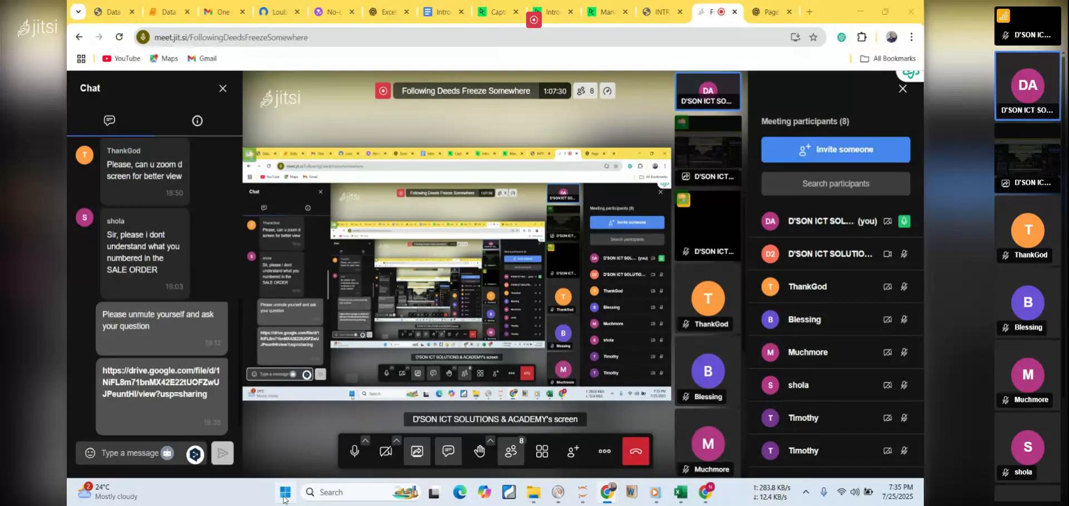
left_click(371, 149)
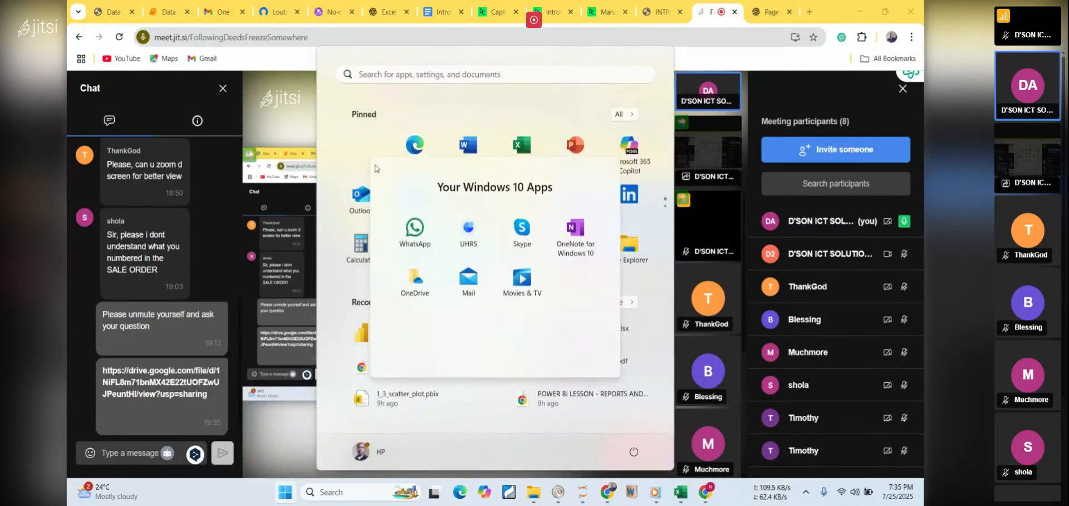
left_click(415, 227)
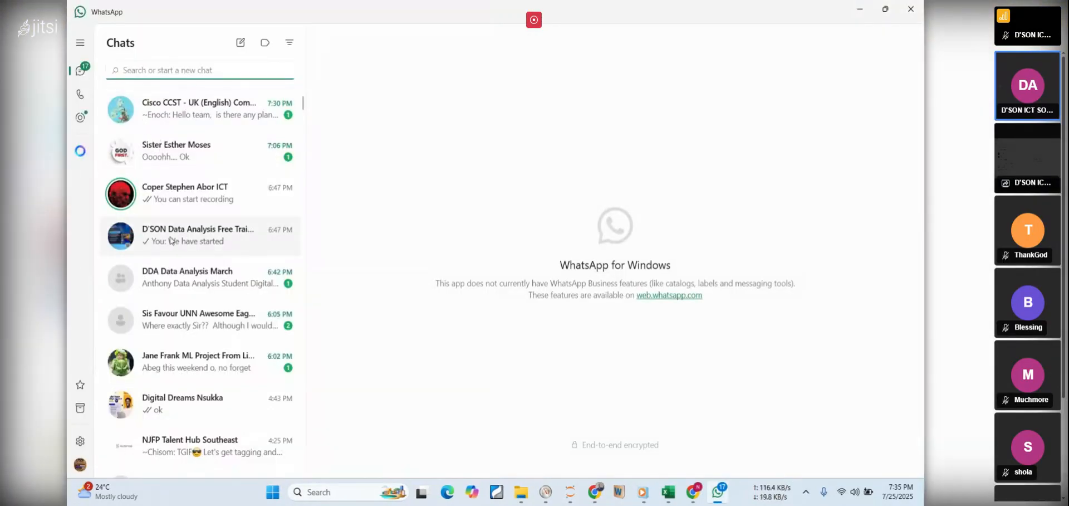
left_click(171, 241)
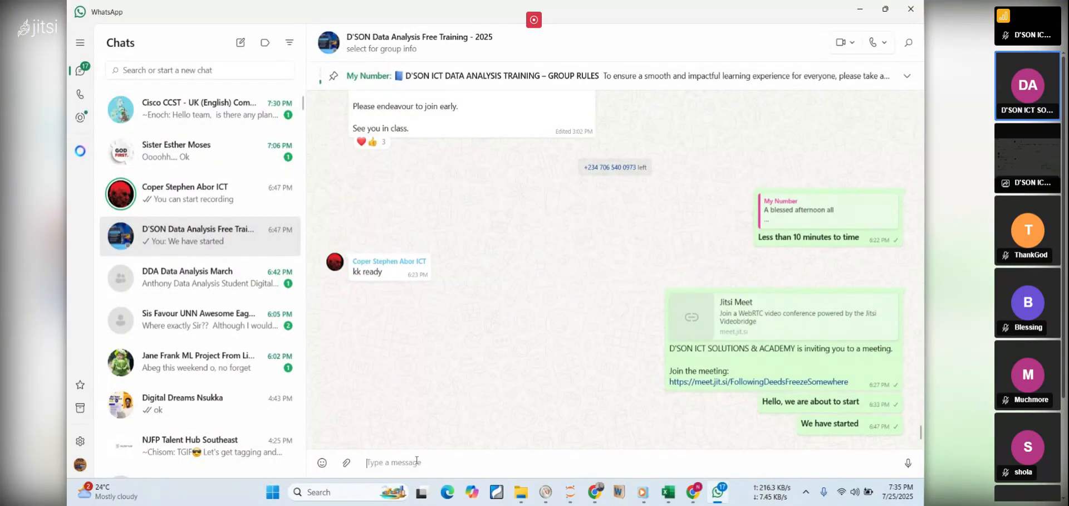
key("ctrl+v")
key("Return")
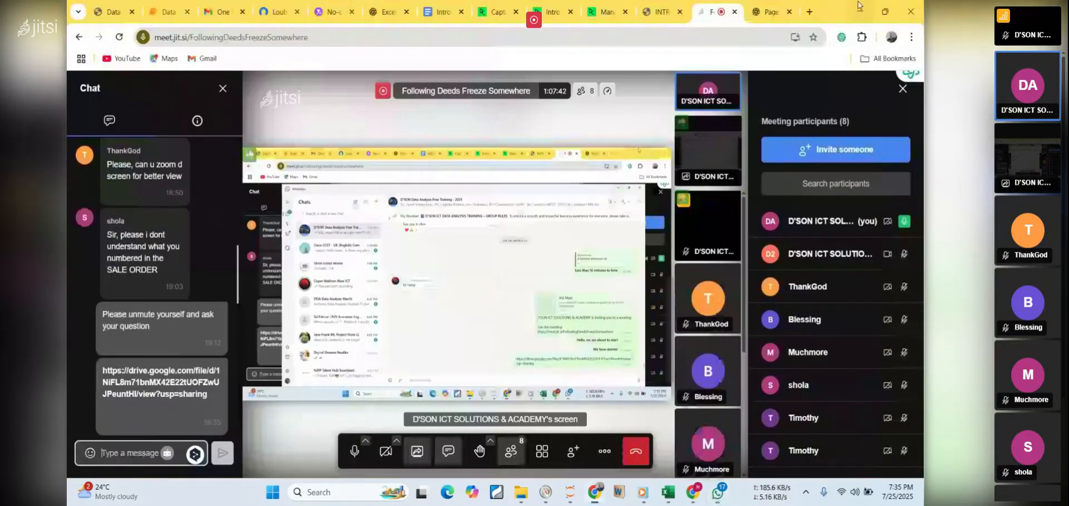
left_click(860, 9)
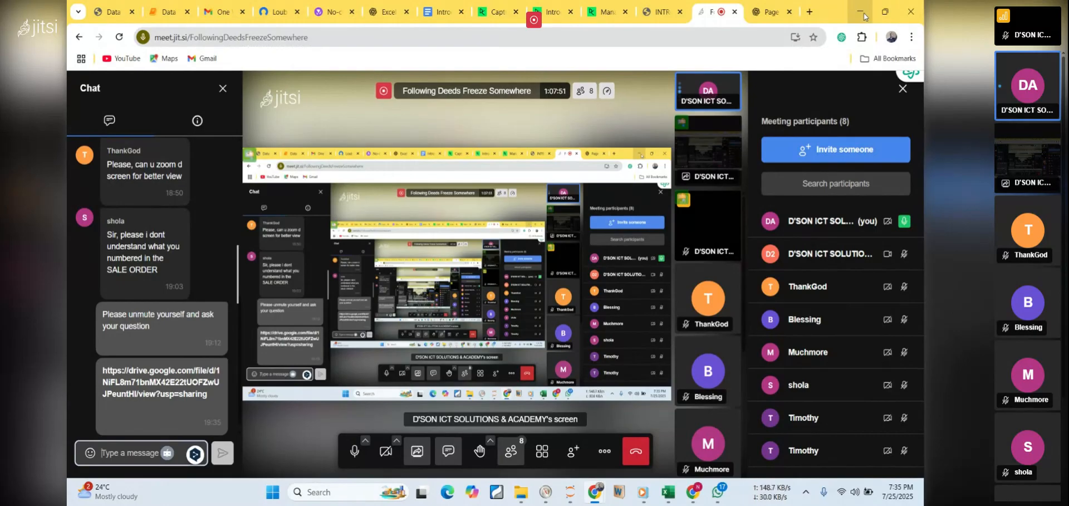
Revisit the PDF lesson notes, switch to File Explorer, and select Introduction+to+Excel.zip two levels above the Workbooks folder
left_click(659, 13)
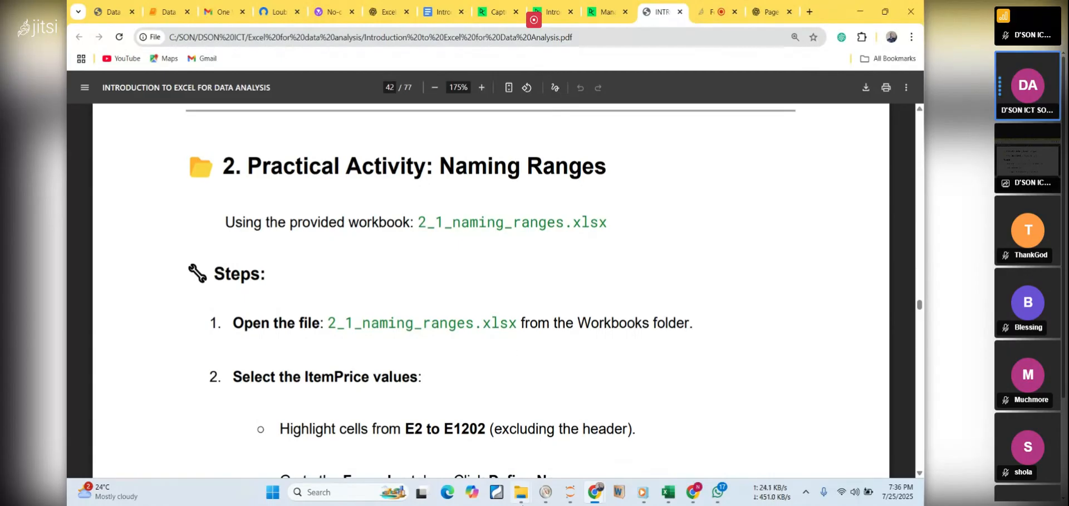
mouse_move(531, 494)
mouse_move(560, 437)
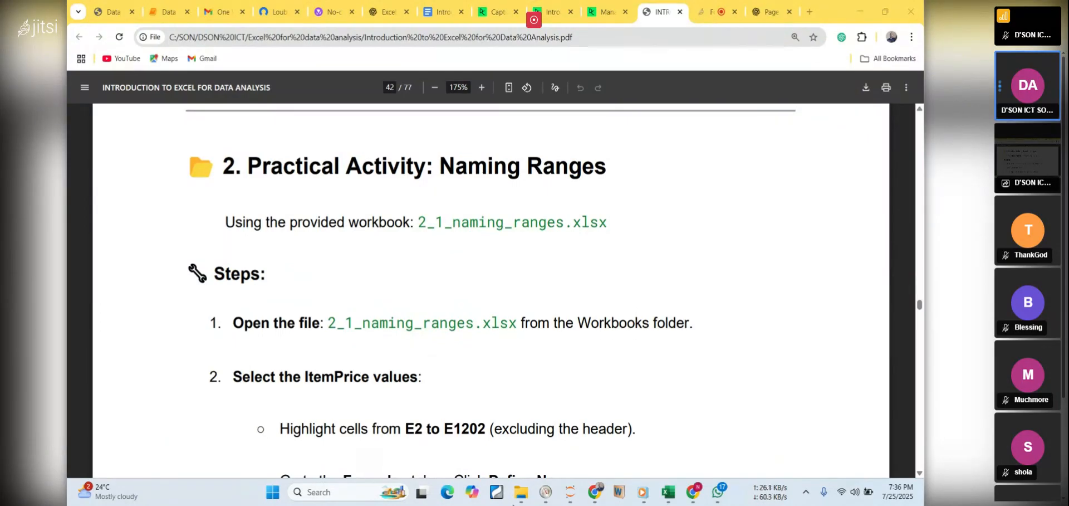
left_click(563, 441)
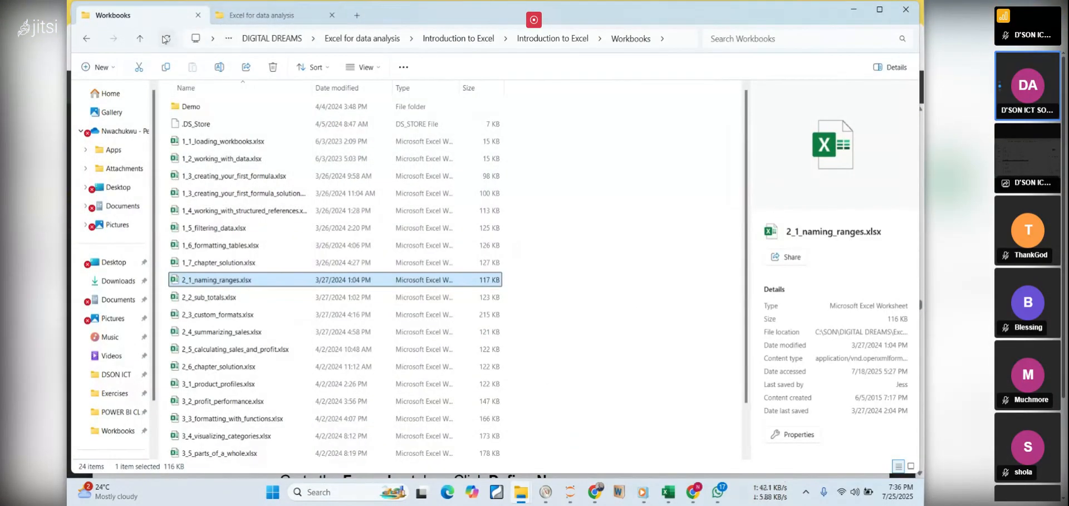
left_click(140, 38)
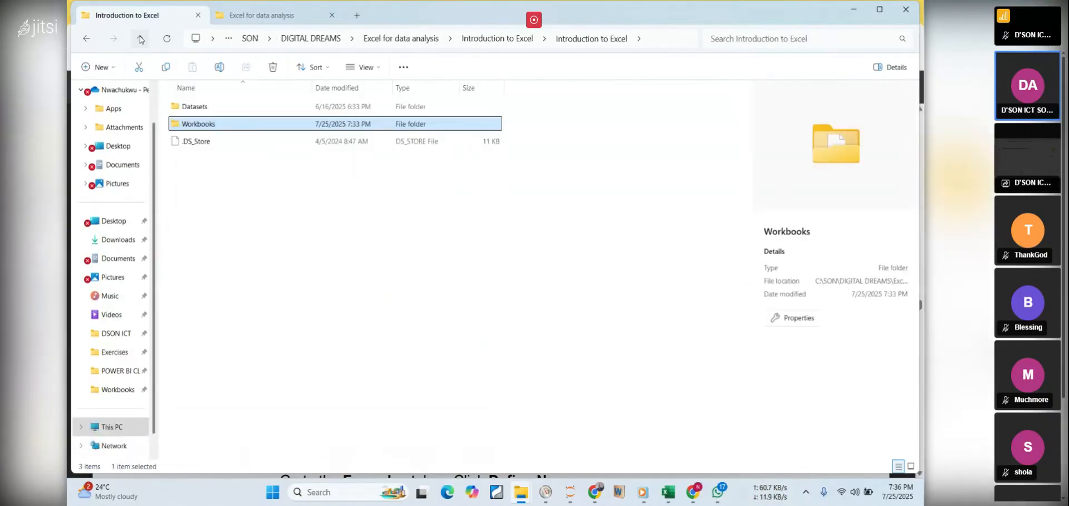
left_click(140, 38)
left_click(202, 143)
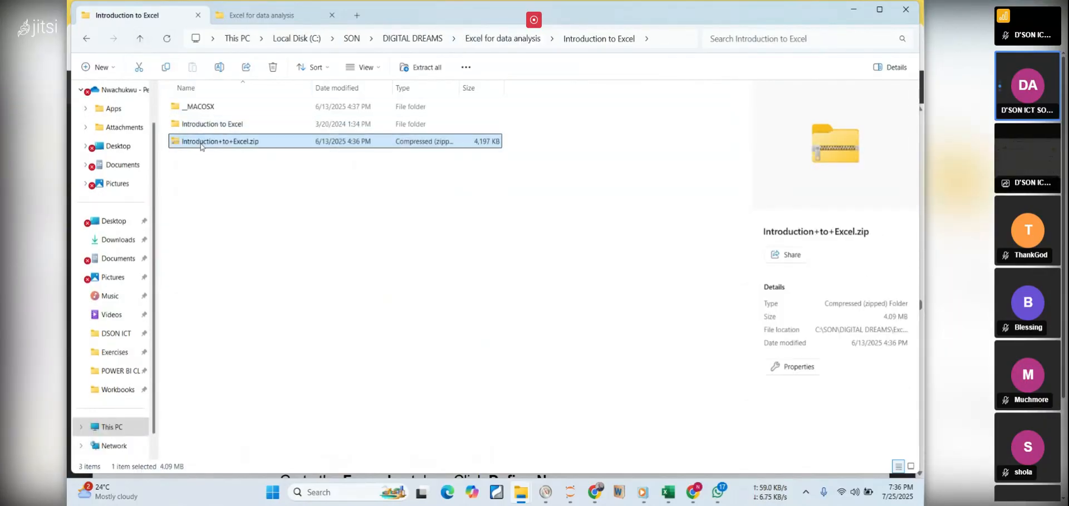
Show the WinRAR extraction options for Introduction+to+Excel.zip and dismiss them without extracting
right_click(202, 145)
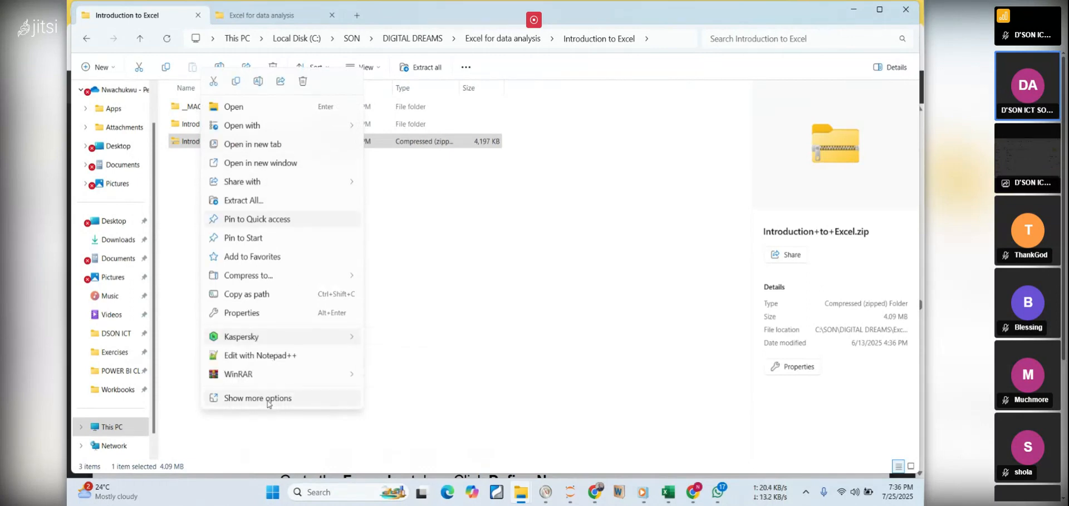
mouse_move(289, 384)
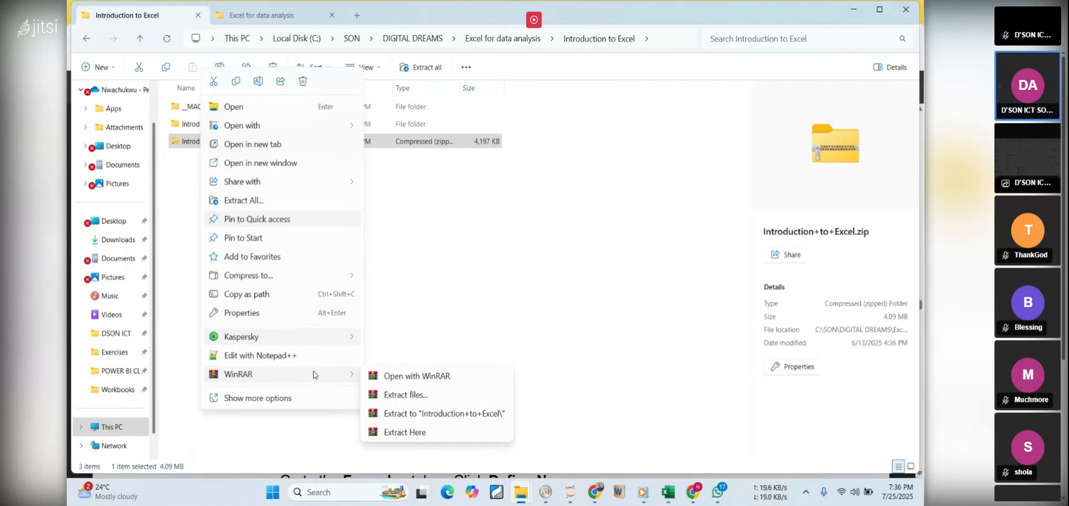
left_click(456, 252)
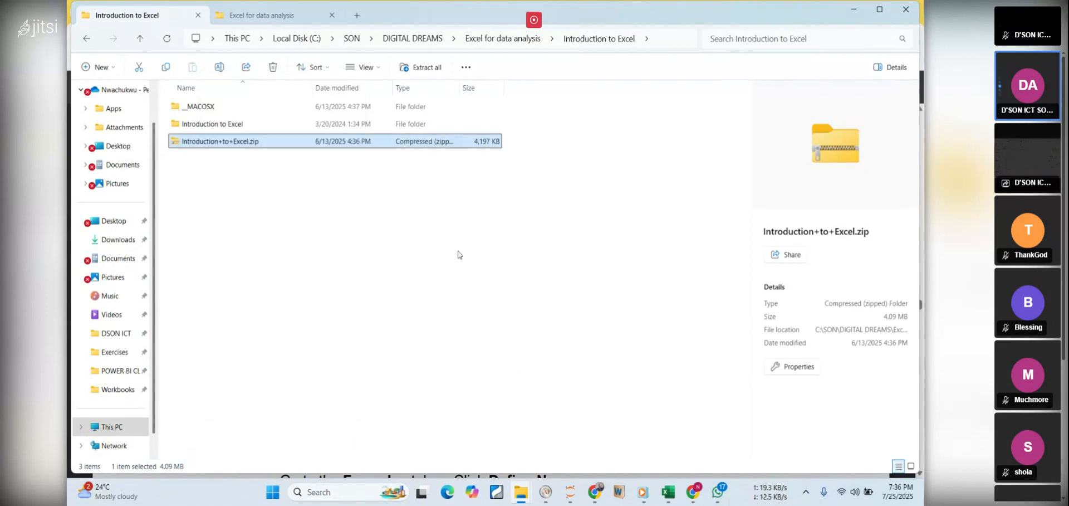
Extract Introduction+to+Excel.zip into the current folder with WinRAR, replacing all existing files, and close the diagnostic messages
left_click(233, 139)
right_click(233, 139)
mouse_move(337, 373)
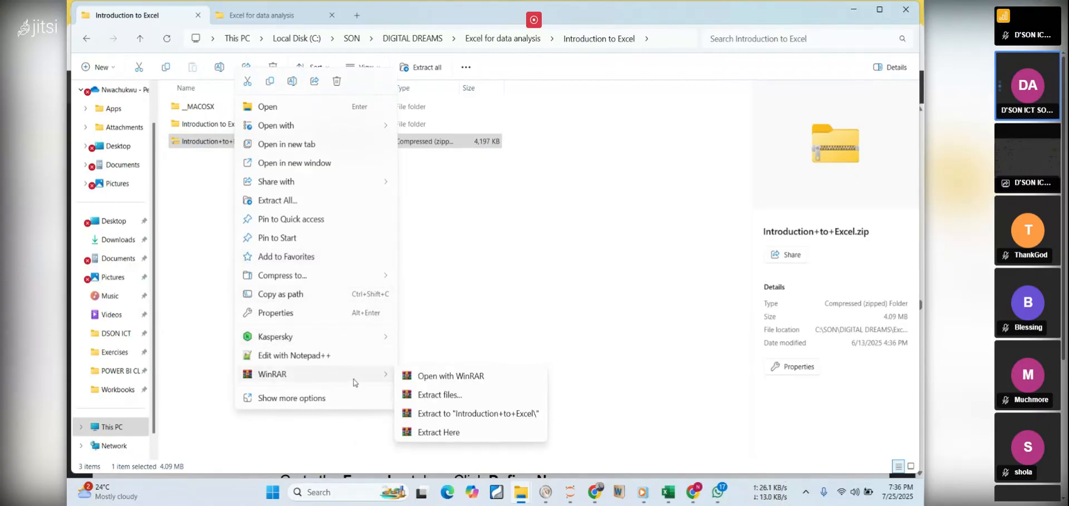
left_click(450, 432)
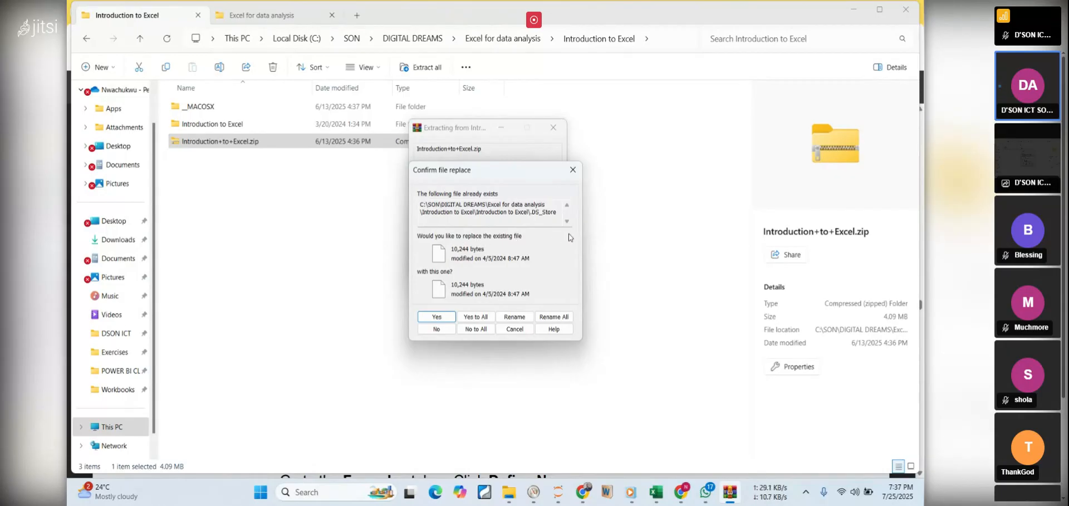
left_click(476, 317)
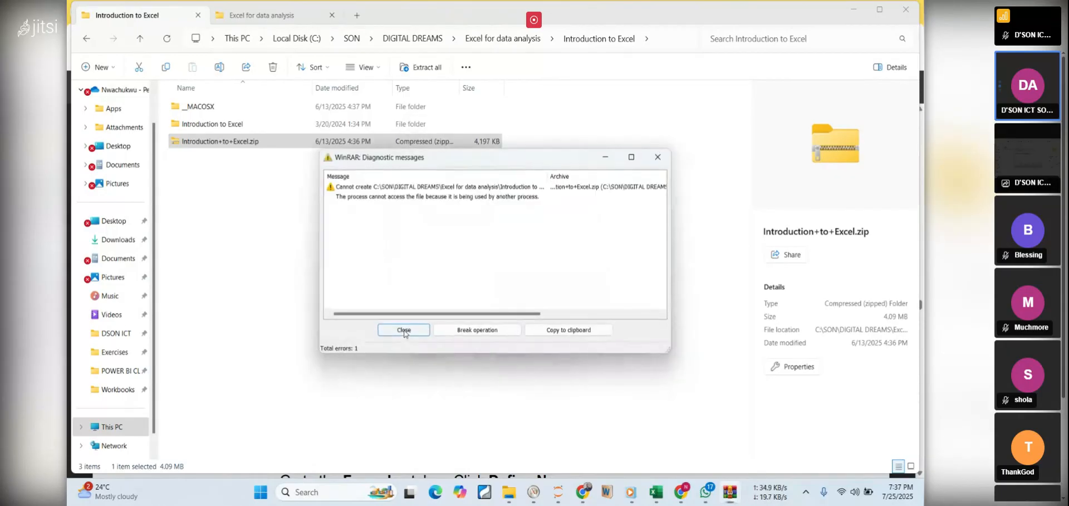
left_click(404, 331)
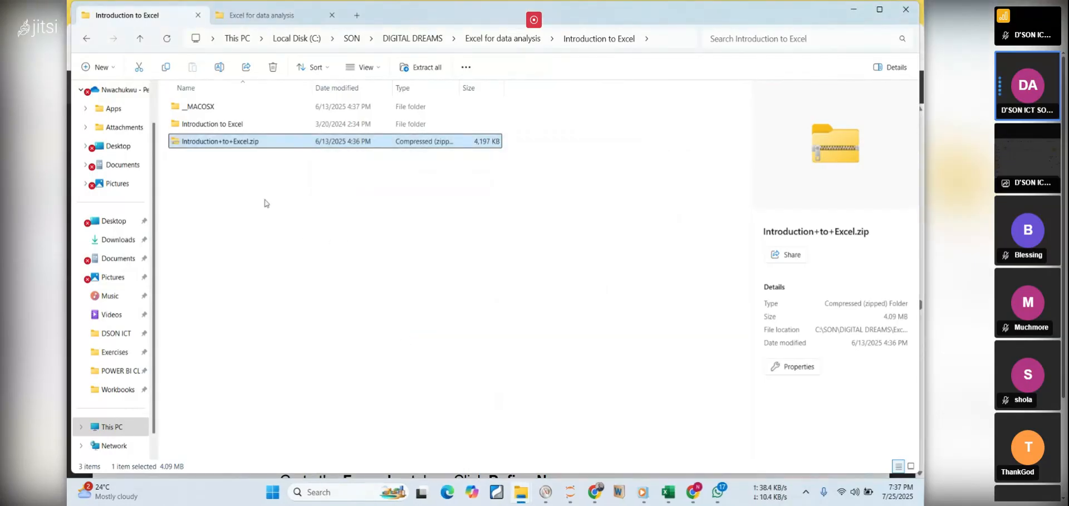
Look through the extracted Introduction to Excel folder, including its Datasets subfolder, and return to its top level
double_click(200, 124)
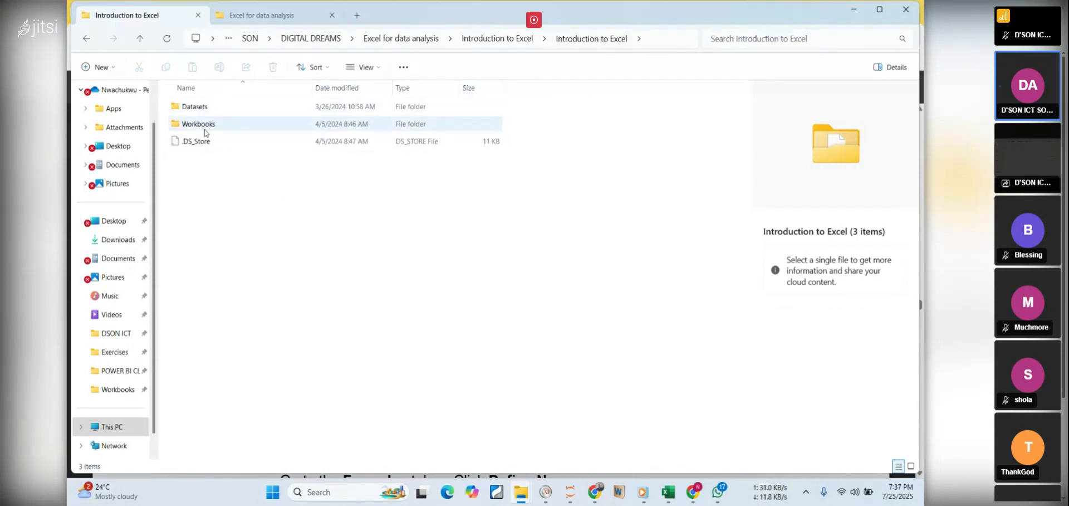
mouse_move(205, 133)
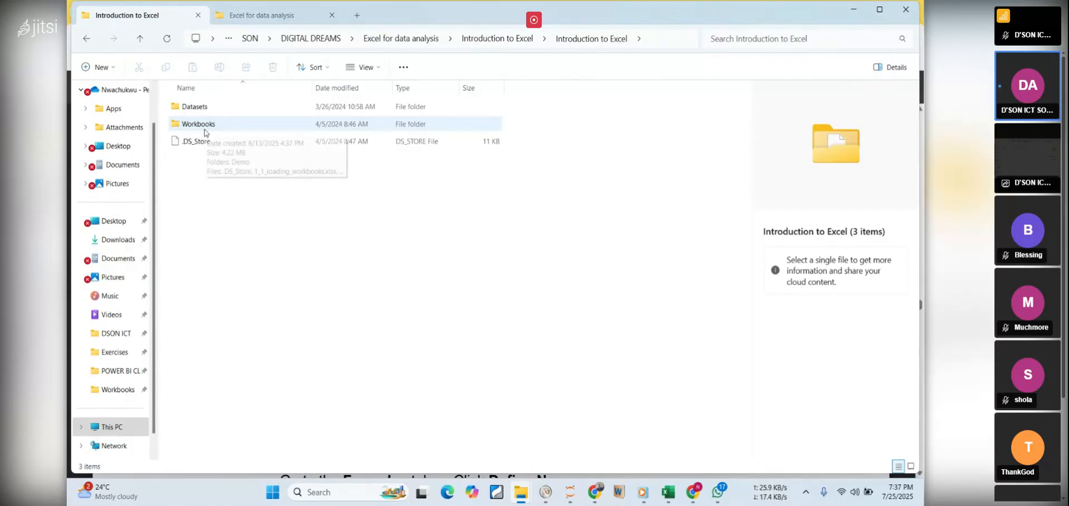
double_click(205, 132)
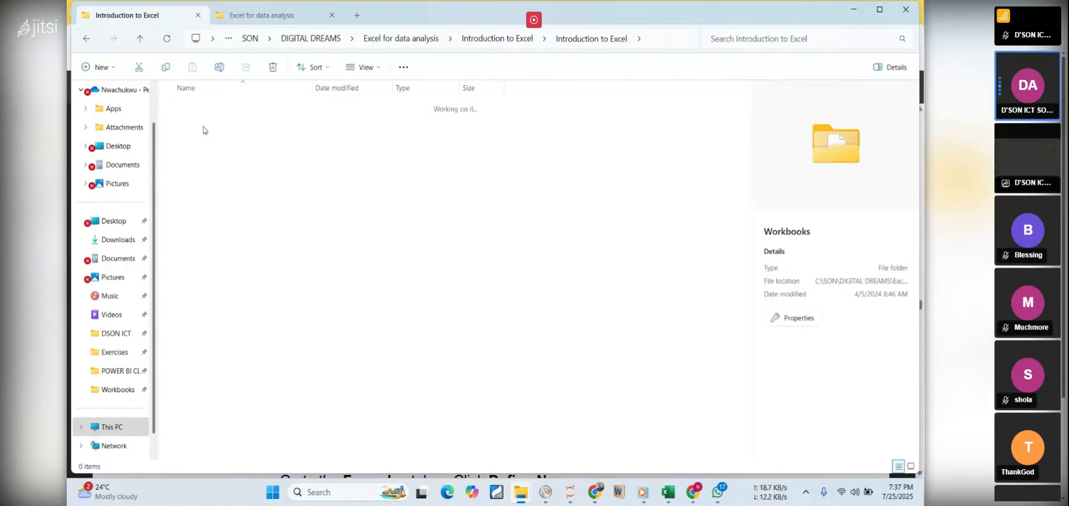
left_click(86, 38)
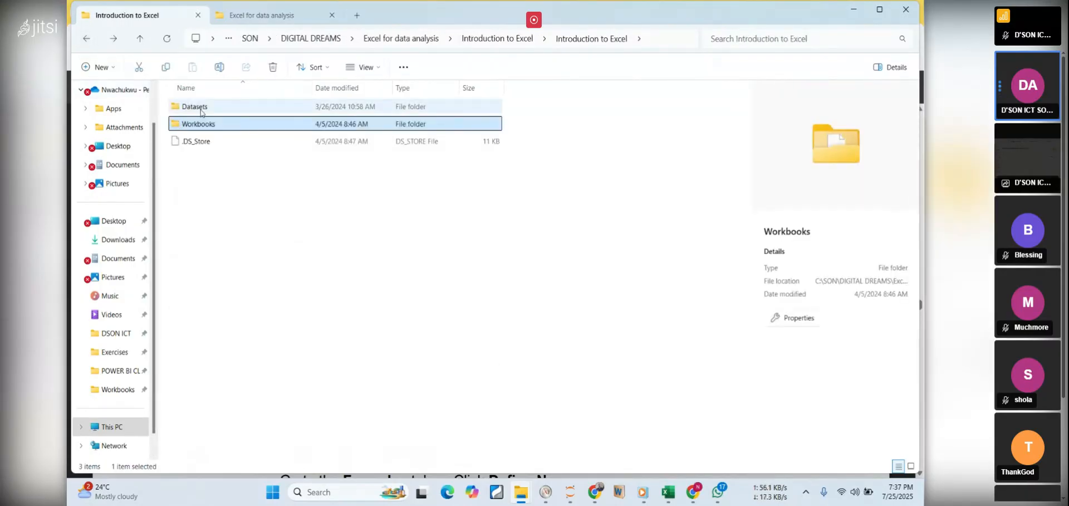
double_click(200, 104)
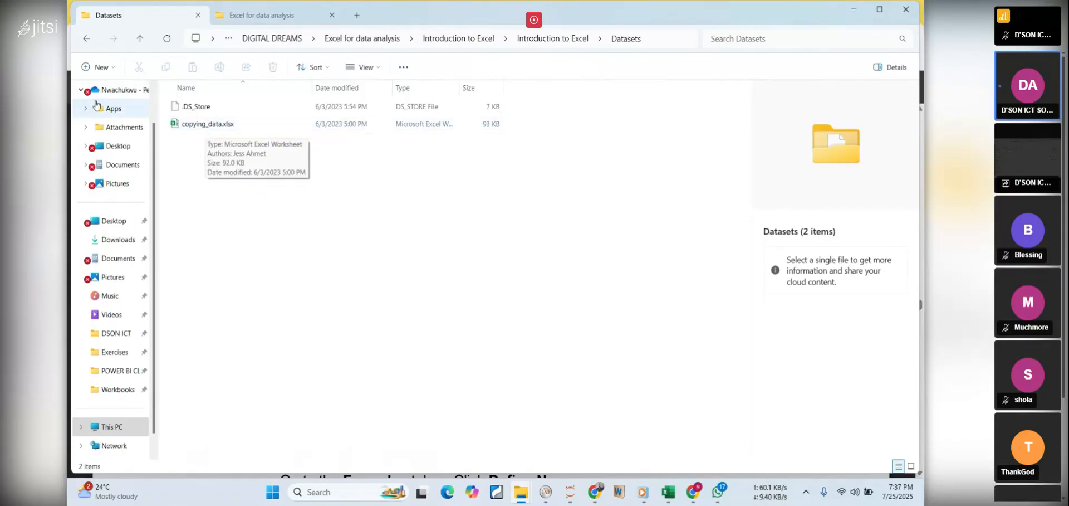
left_click(87, 39)
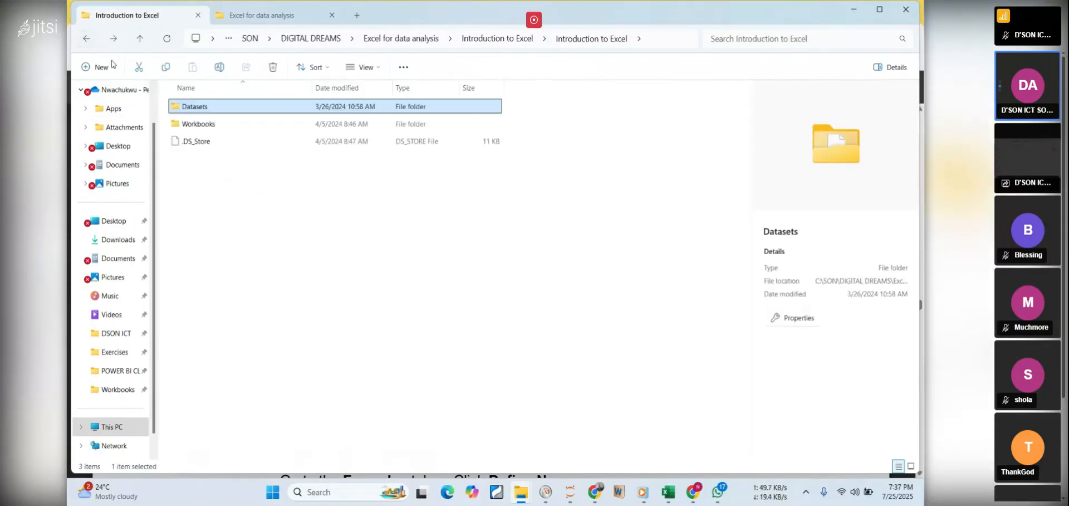
Open 2_1_naming_ranges.xlsx from the extracted Workbooks folder, and minimize Excel and File Explorer to return to the PDF notes
double_click(200, 124)
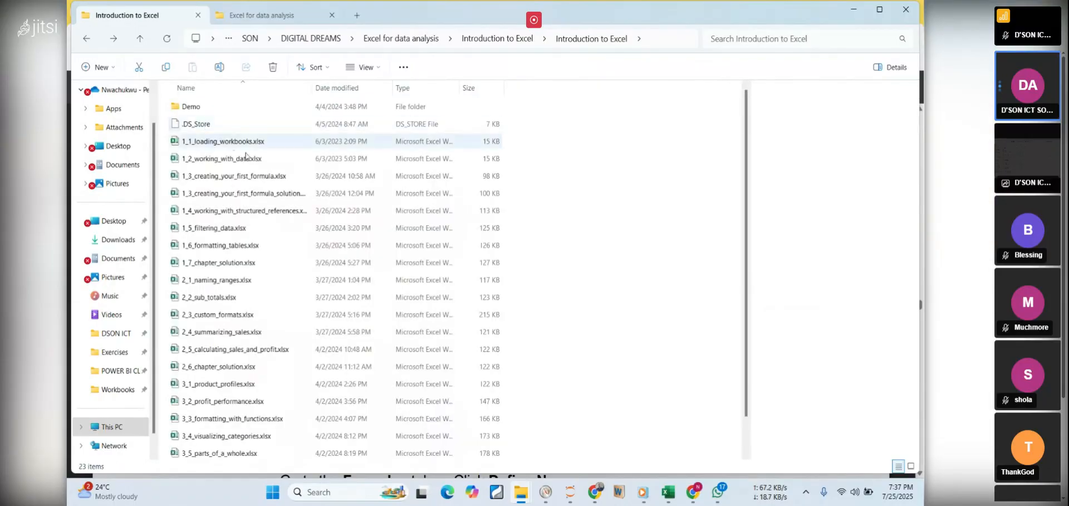
double_click(196, 281)
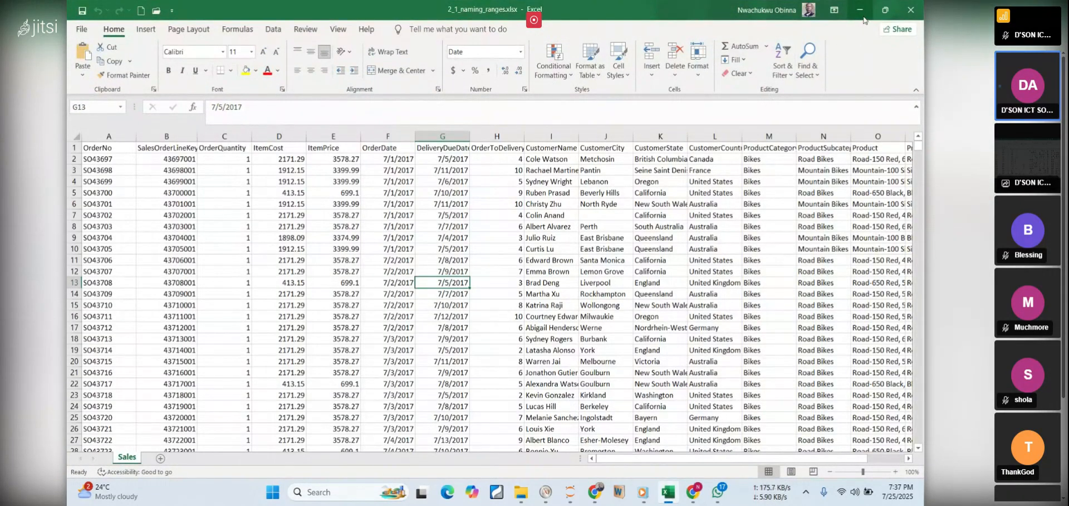
left_click(860, 12)
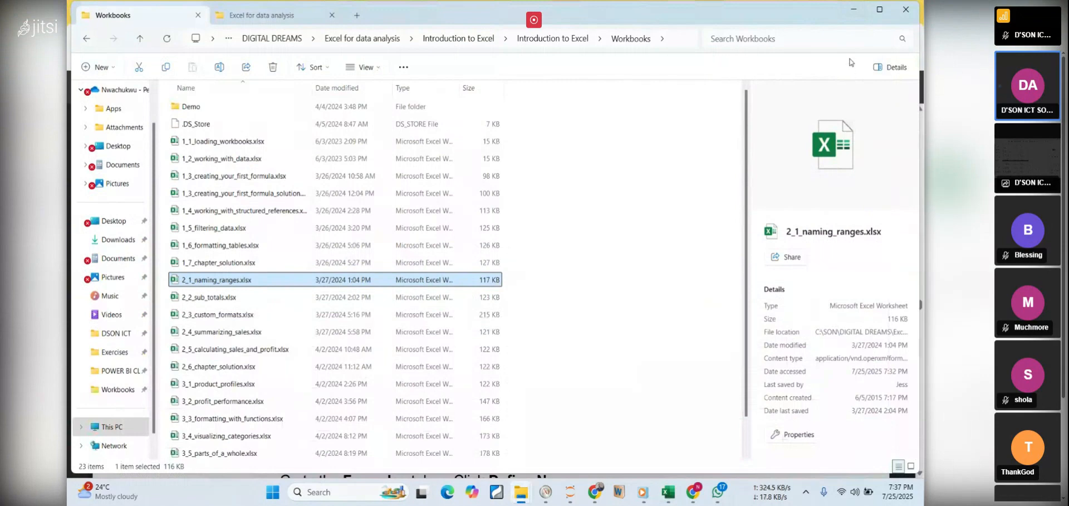
left_click(854, 10)
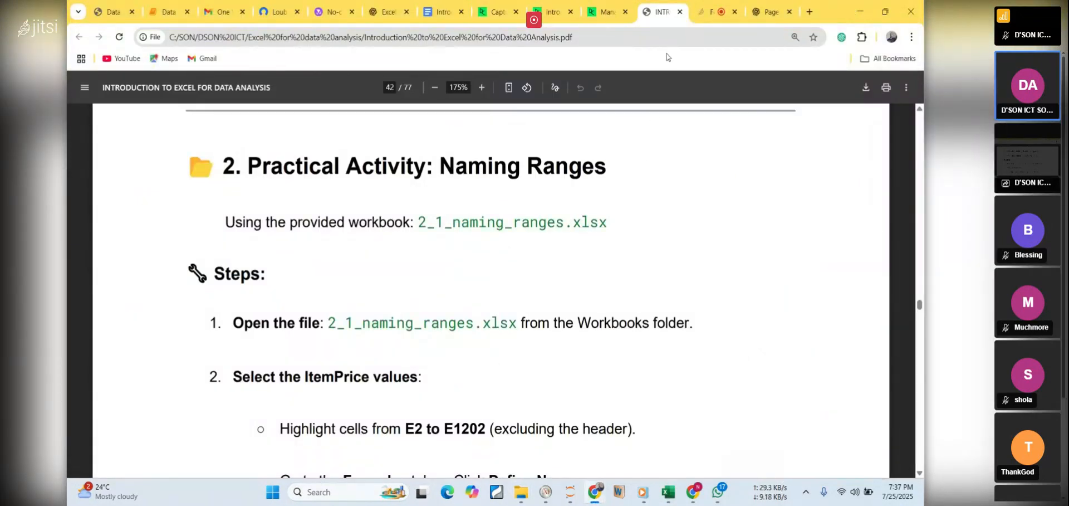
Check the Jitsi meeting in Chrome and review the PDF's ItemPrice selection instructions, briefly highlighting the range E2 to E1202
left_click(708, 15)
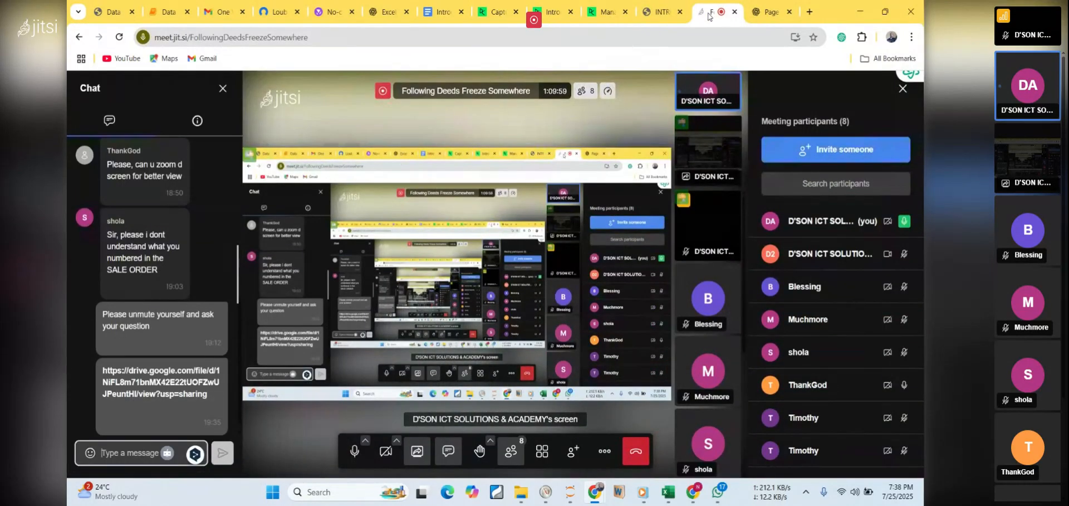
left_click(659, 11)
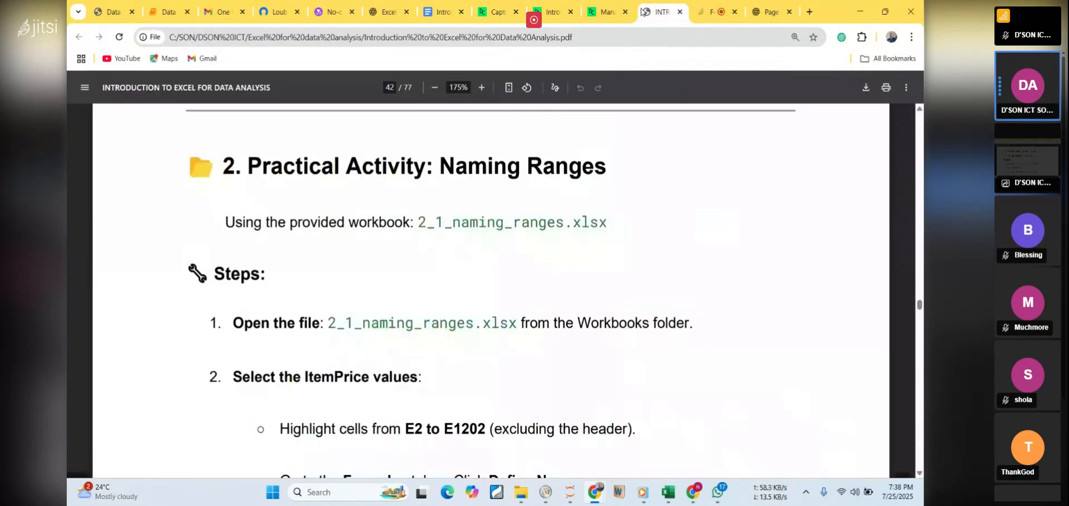
scroll(587, 230, "down", 3)
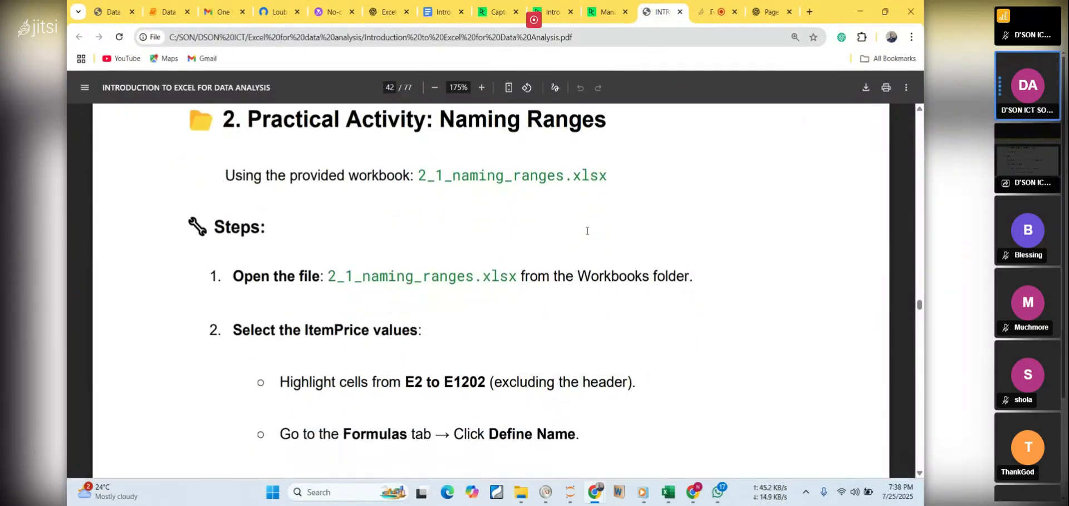
scroll(587, 230, "down", 2)
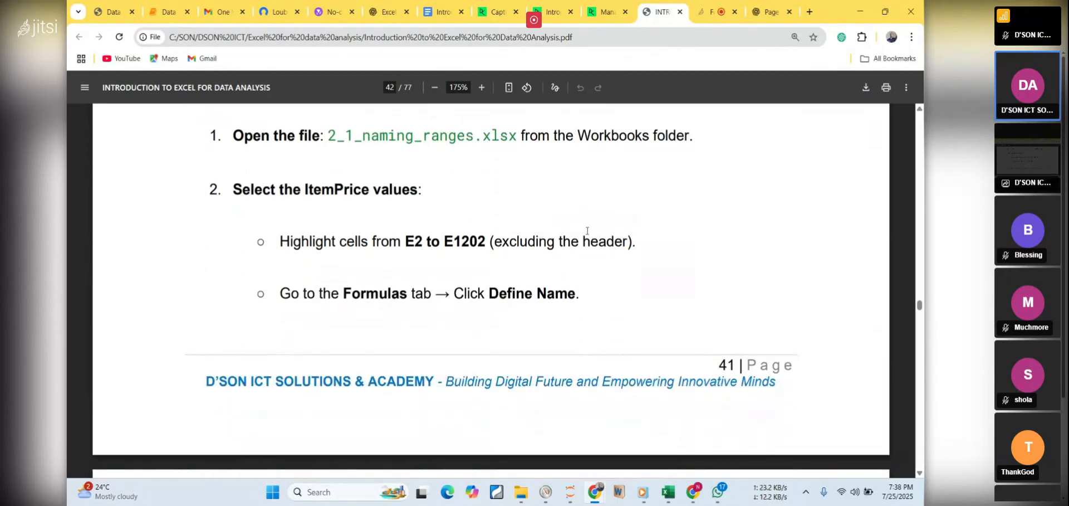
scroll(587, 230, "down", 1)
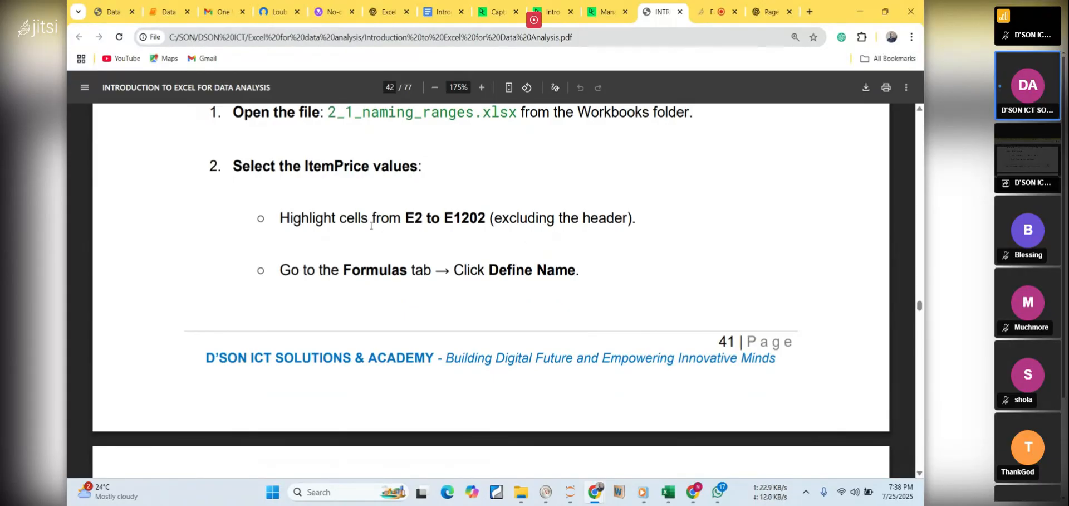
left_click_drag(388, 217, 493, 221)
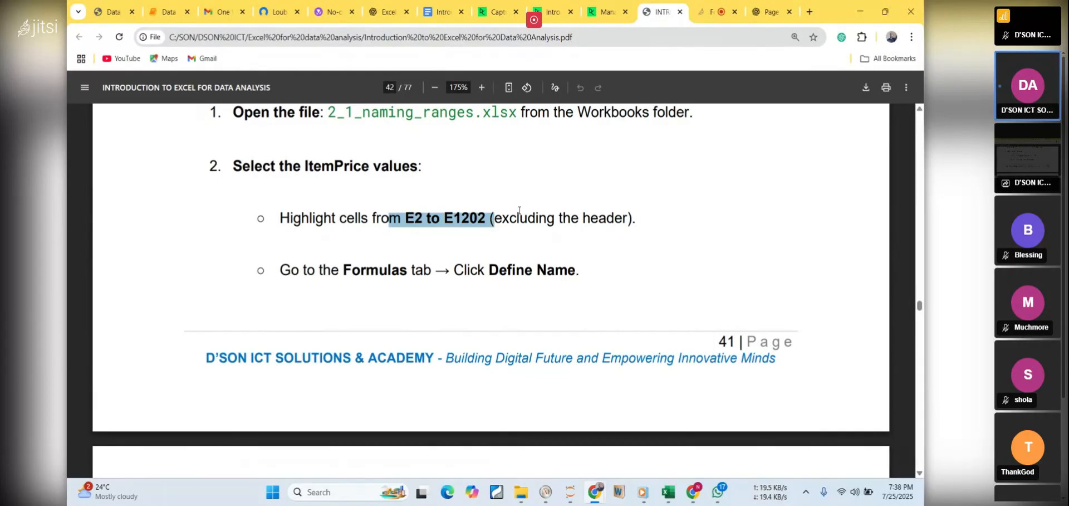
left_click(531, 240)
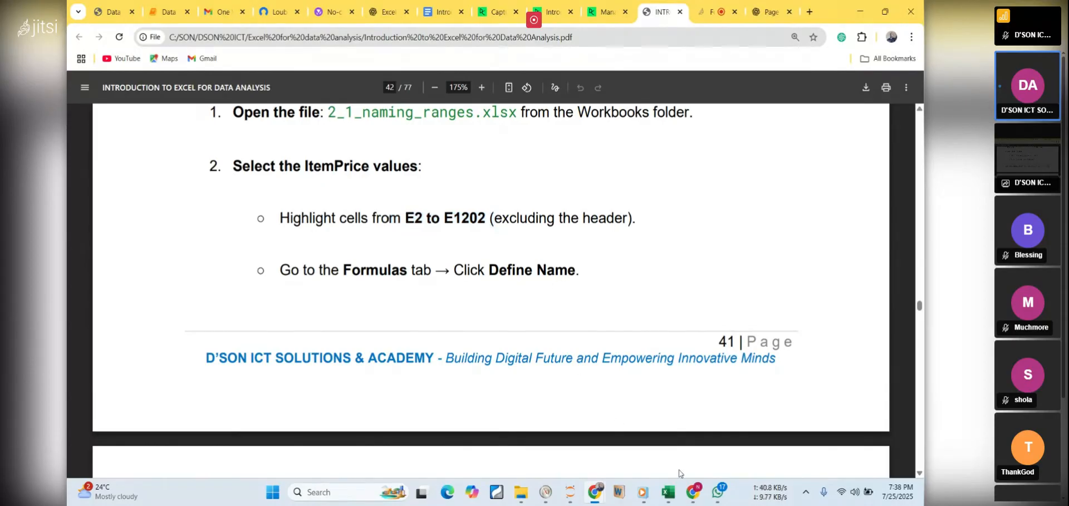
Switch to 2_1_naming_ranges.xlsx in Excel, display the formula commands, and return to the PDF notes
left_click(674, 498)
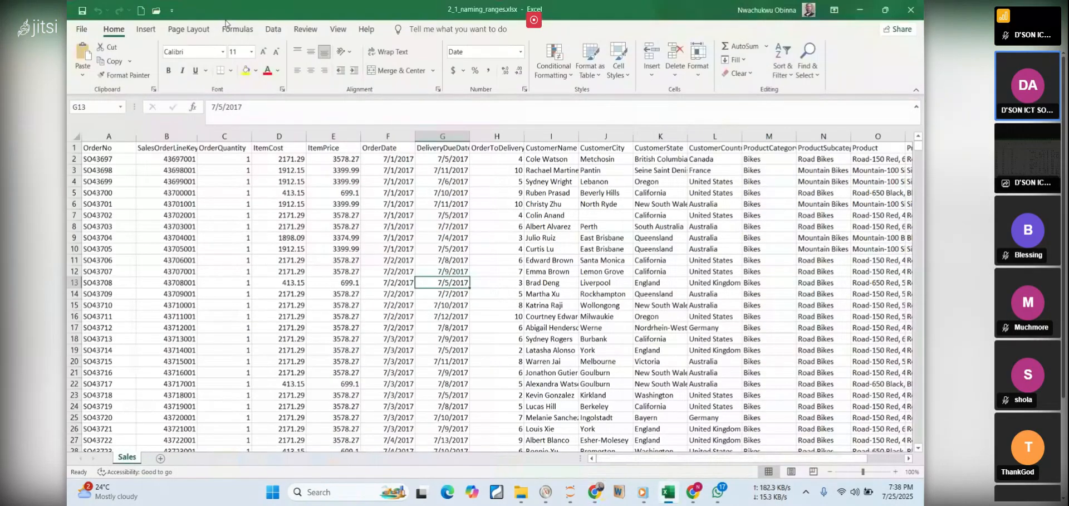
left_click(234, 31)
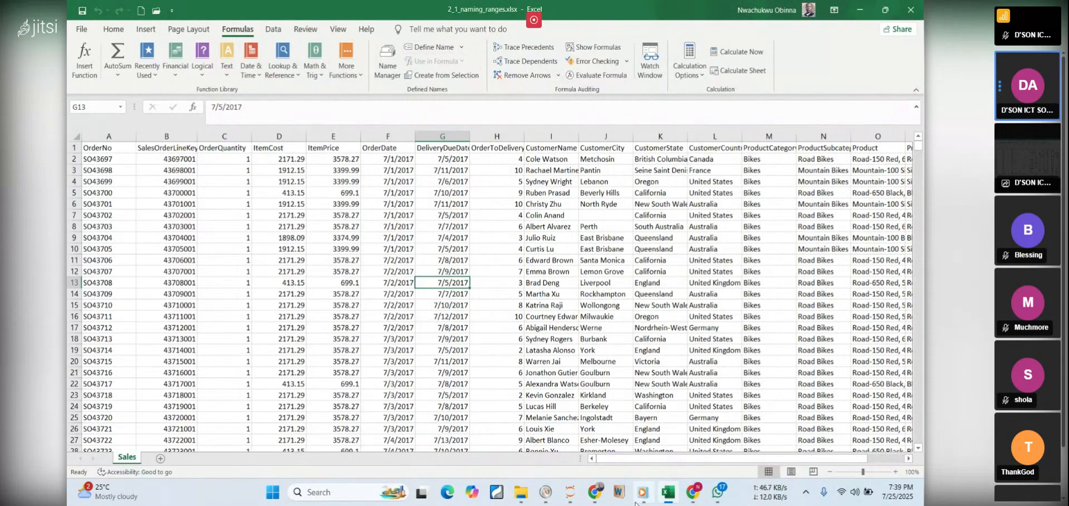
left_click(668, 491)
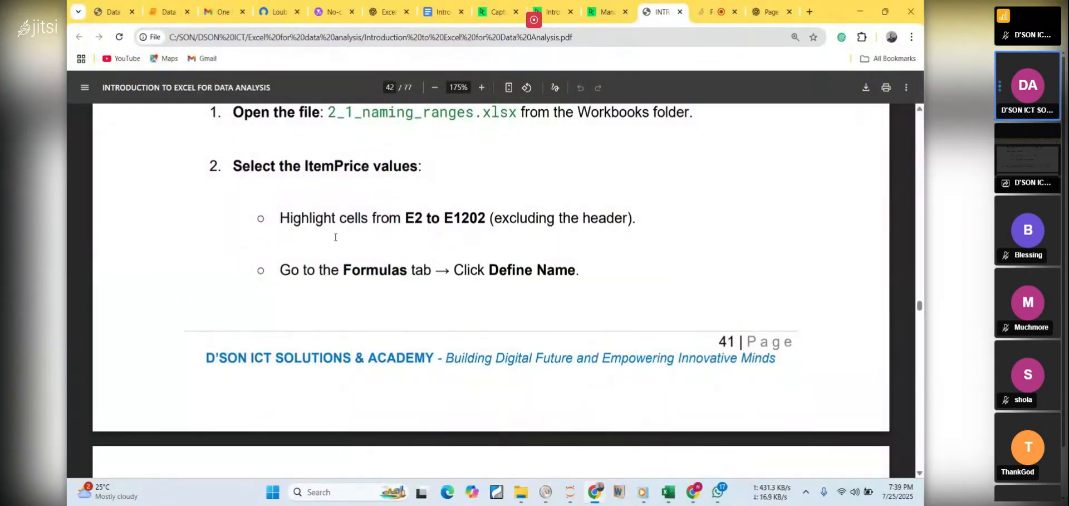
Review the PDF's selection instructions, highlighting the range E2 to E1202 and the word ItemPrice, and switch to the Excel workbook
left_click_drag(388, 218, 484, 220)
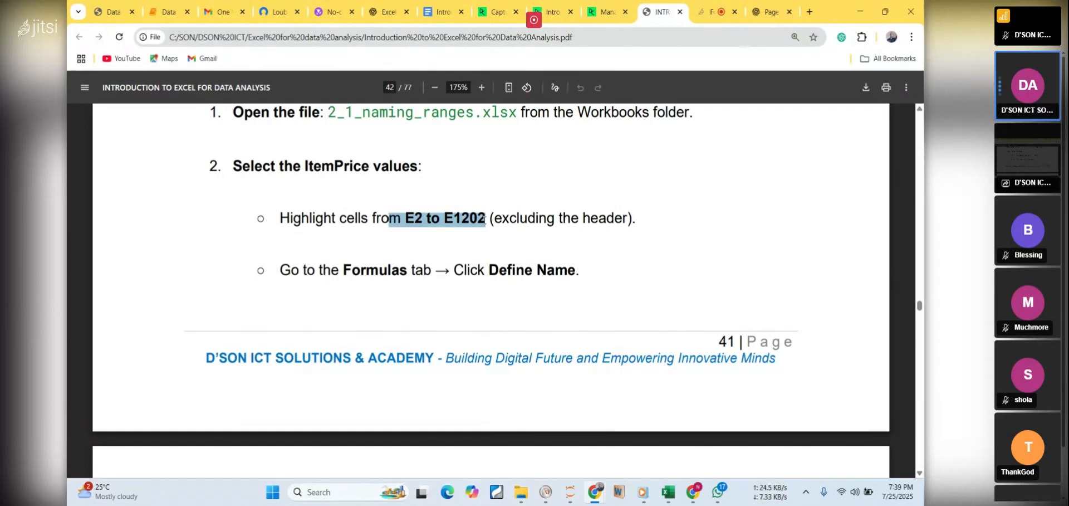
left_click(668, 498)
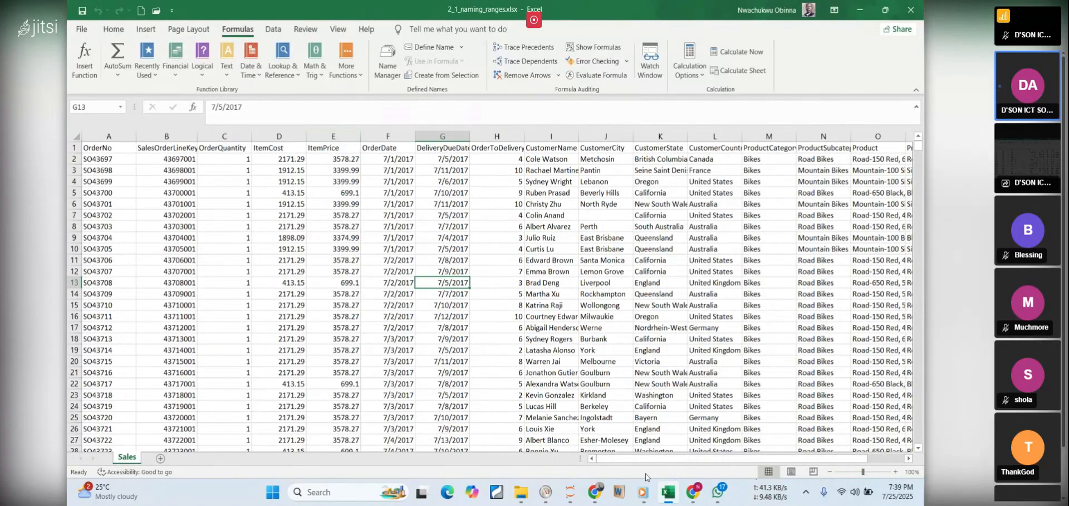
left_click(668, 492)
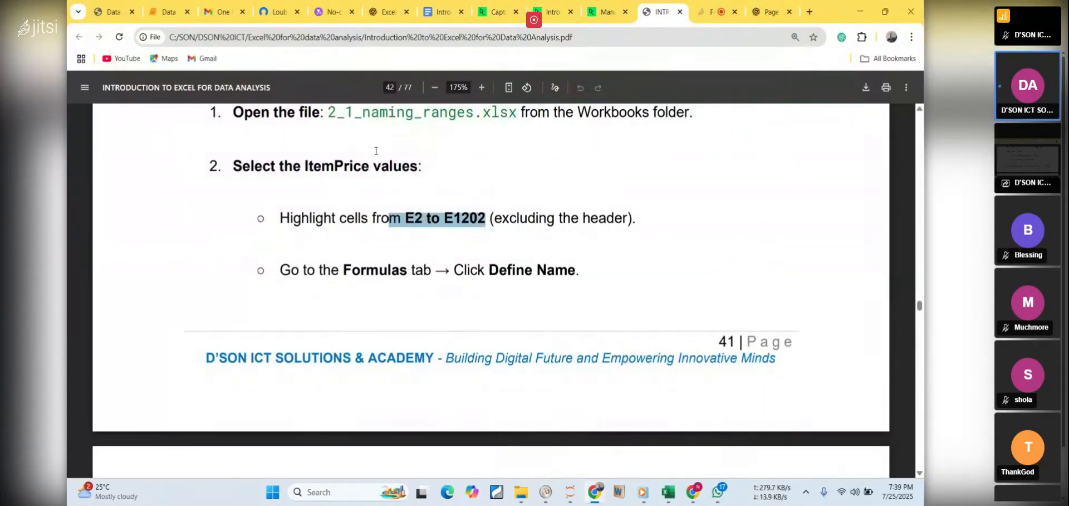
triple_click(332, 165)
left_click(332, 167)
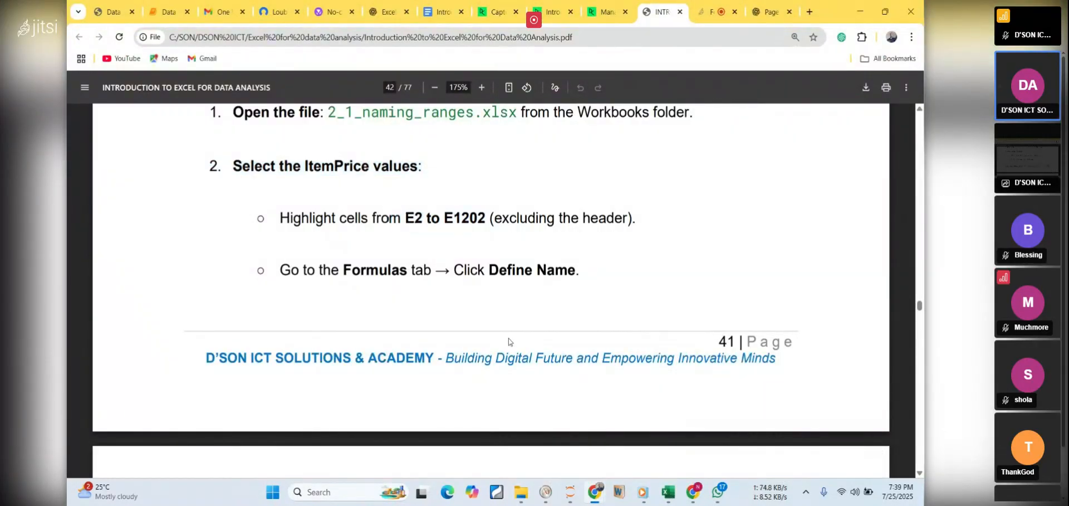
left_click_drag(405, 218, 484, 216)
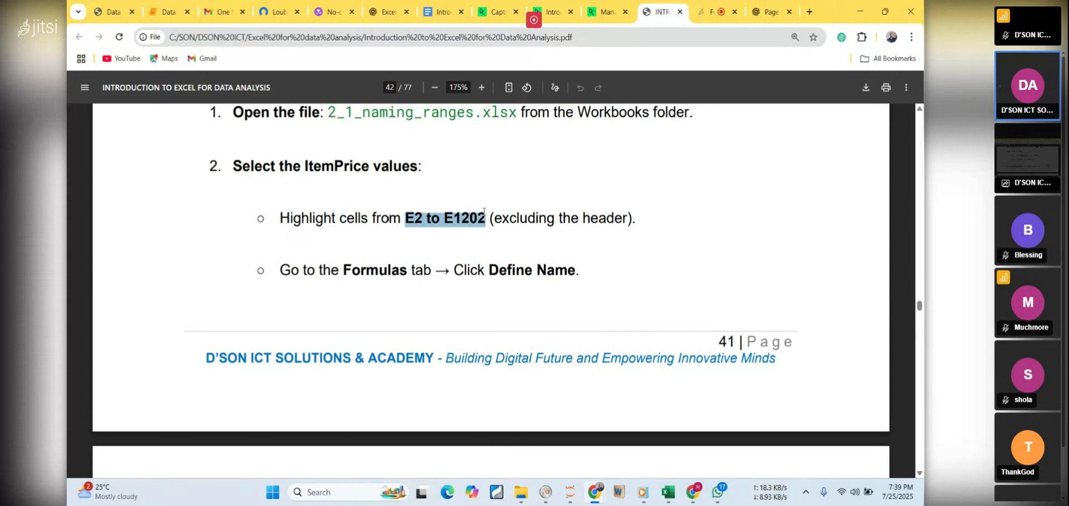
double_click(351, 165)
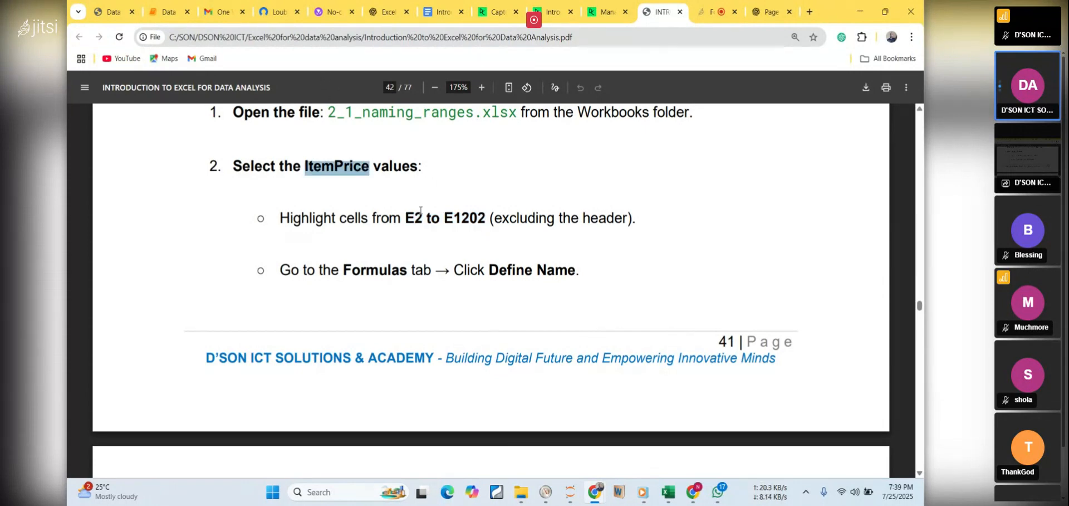
left_click(666, 493)
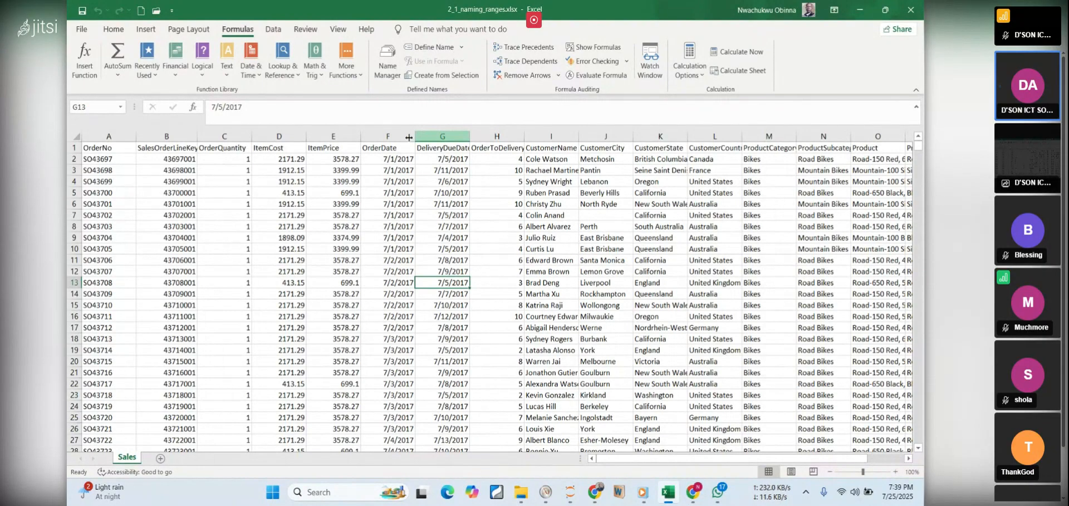
Demonstrate selecting the ItemPrice values from E2 through E1202 and return to the top of the sheet
left_click(286, 158)
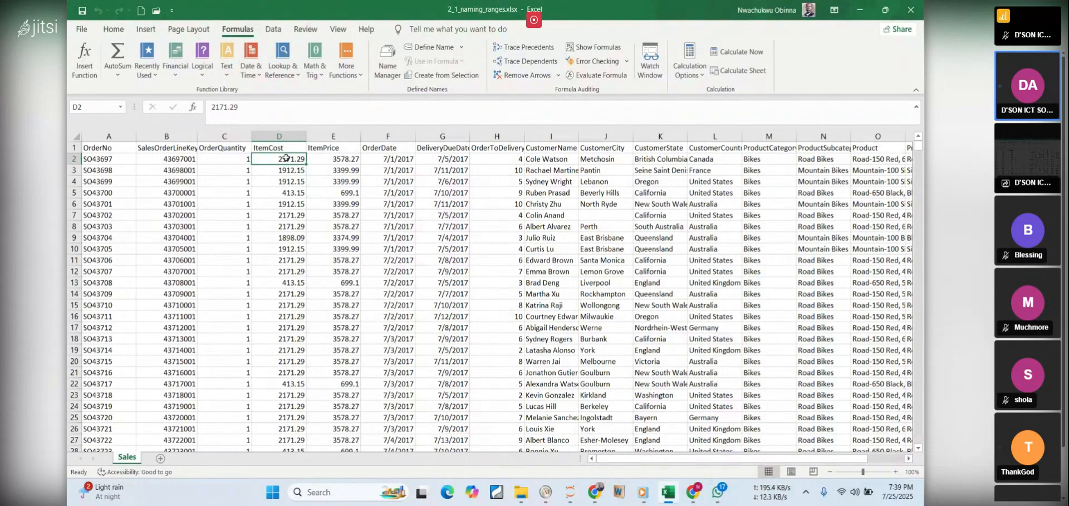
left_click(324, 158)
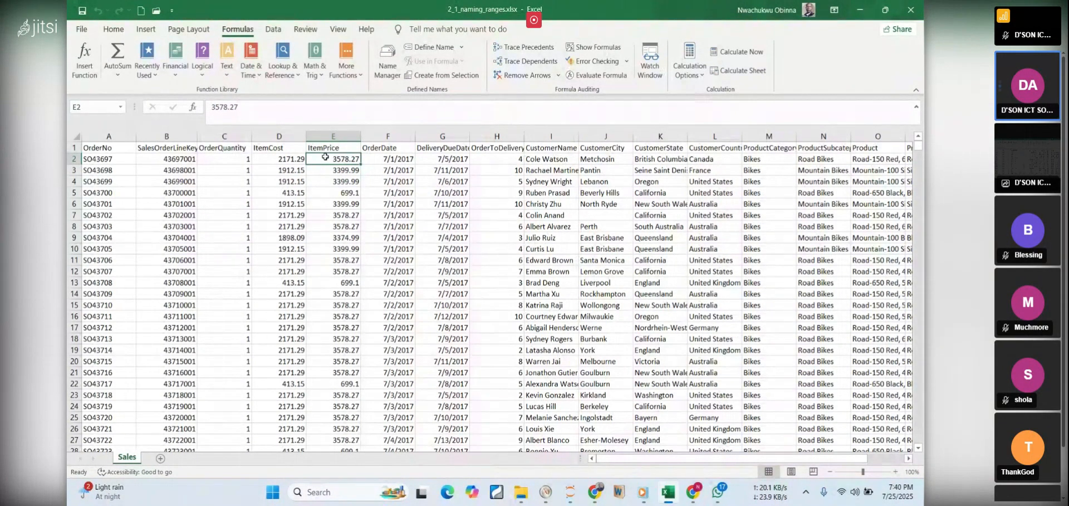
key("ctrl+shift+Down")
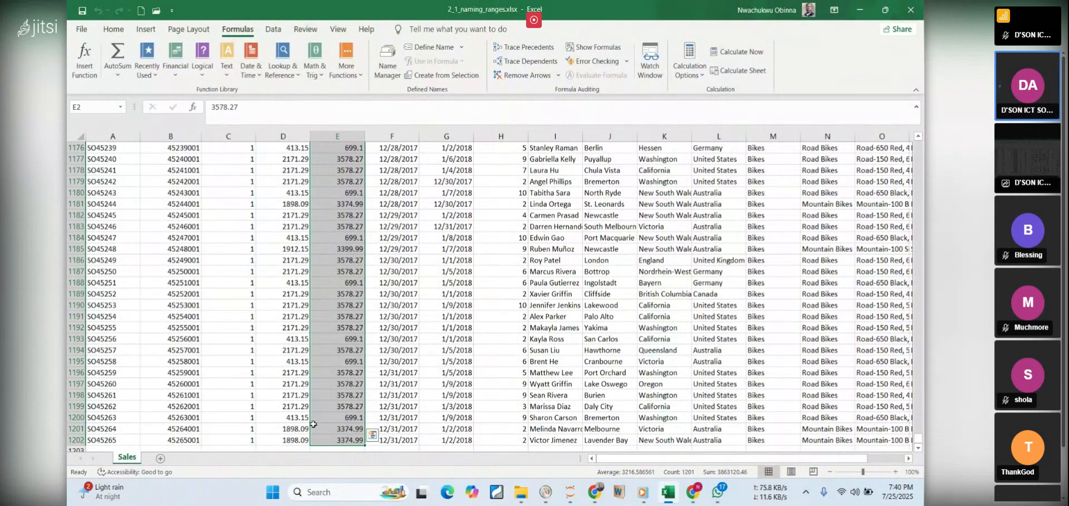
scroll(372, 195, "up", 20)
scroll(372, 194, "up", 14)
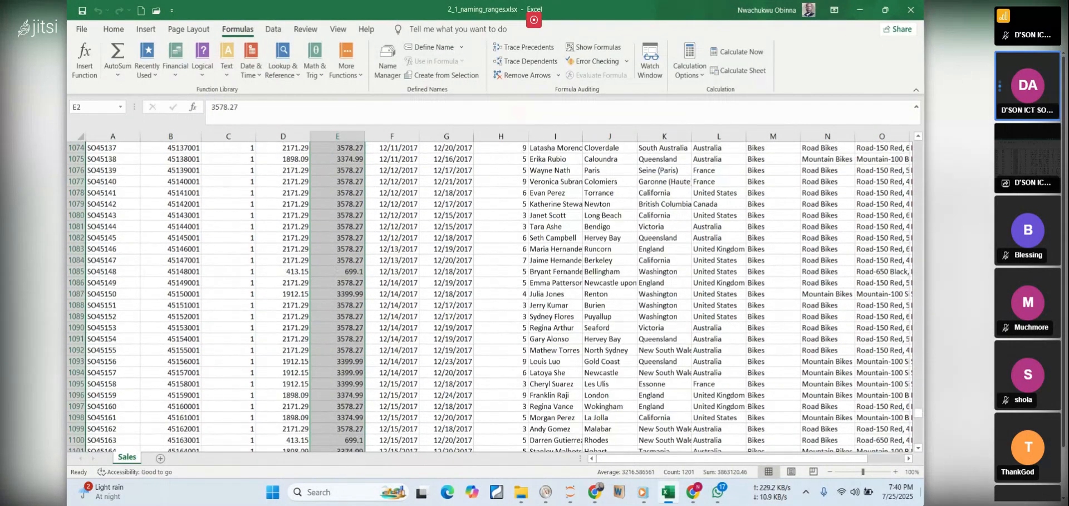
left_click_drag(919, 417, 920, 146)
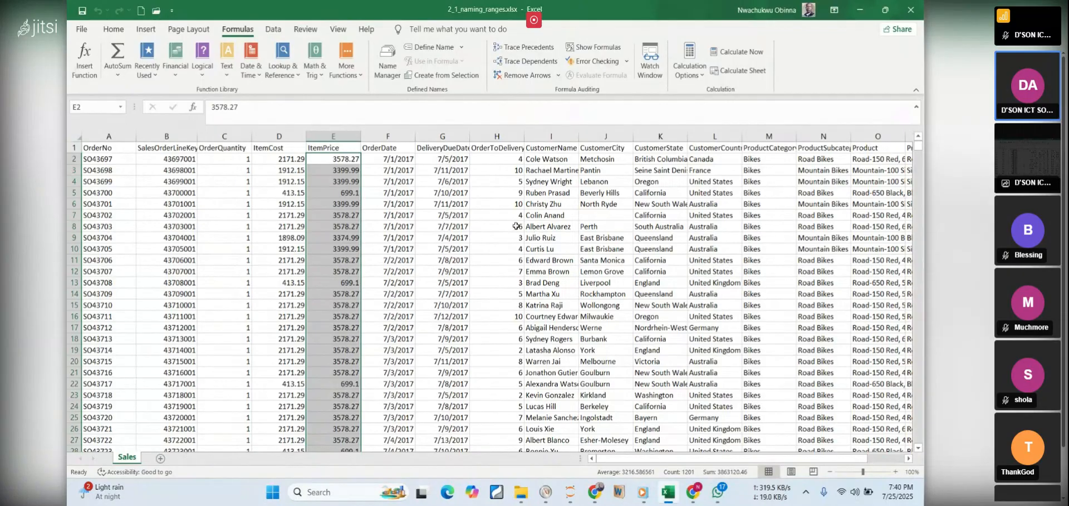
Select the ItemPrice values again from E2 to E1202, starting just below the header, and return to the sheet's first rows
left_click(330, 157)
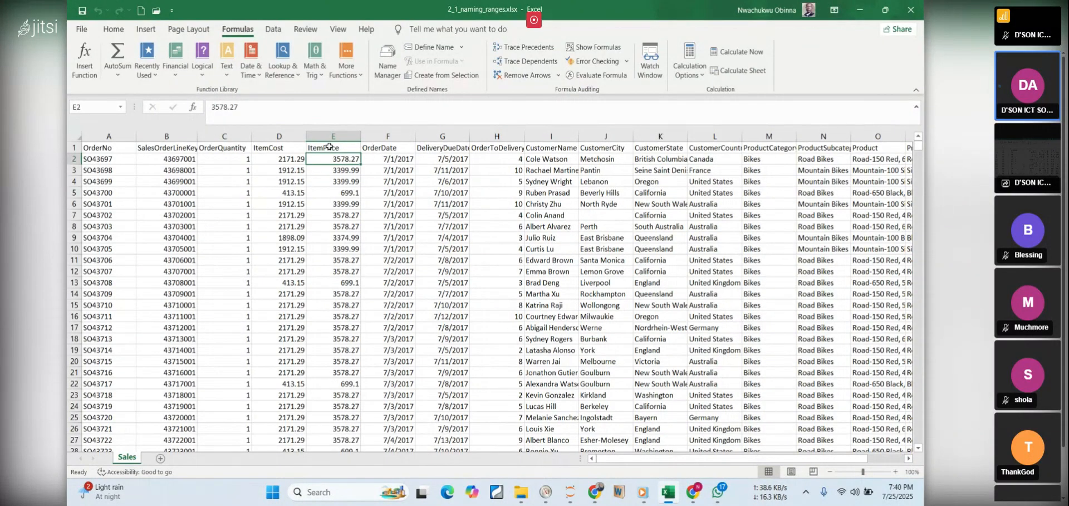
left_click(332, 147)
key("Down")
key("ctrl+shift+Down")
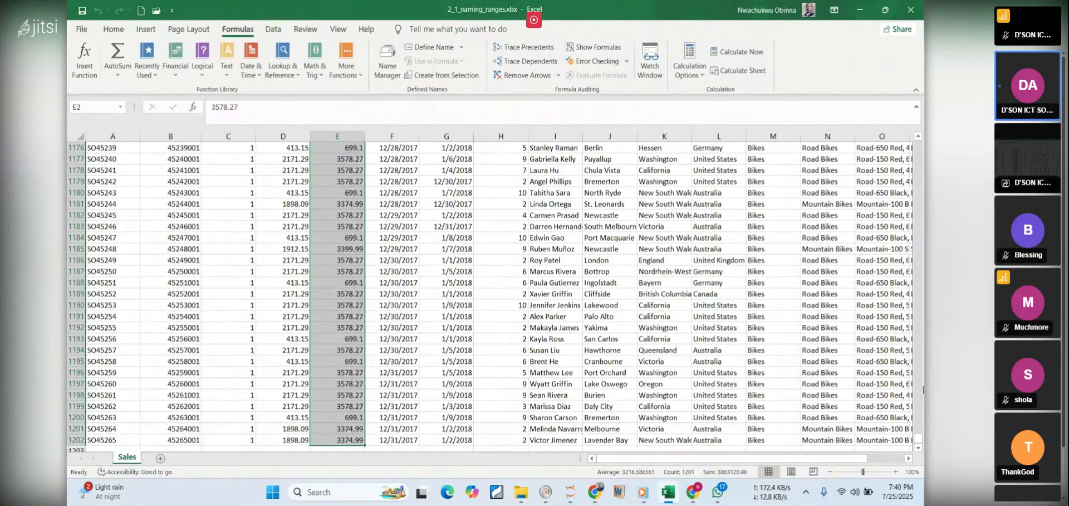
left_click_drag(917, 441, 916, 441)
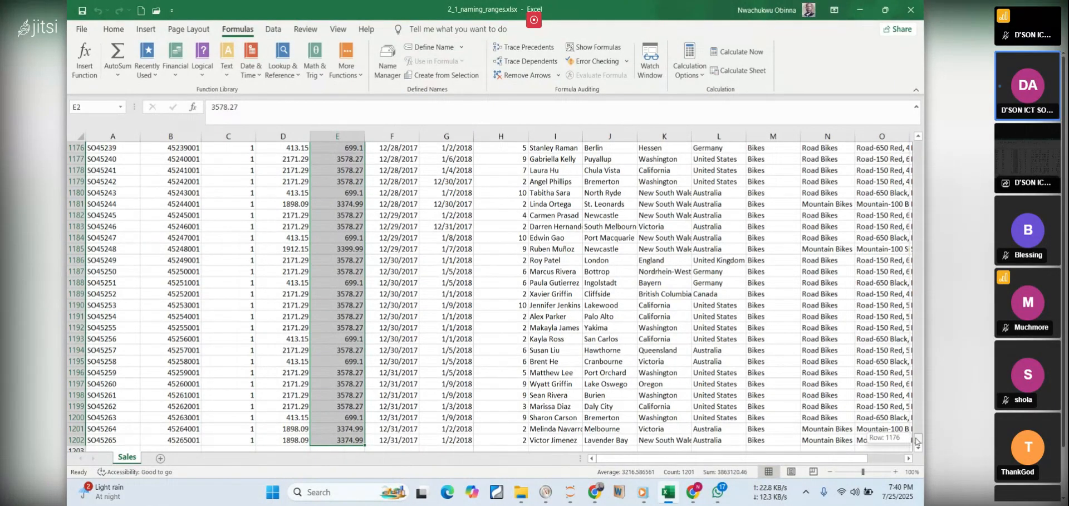
left_click_drag(922, 364, 912, 135)
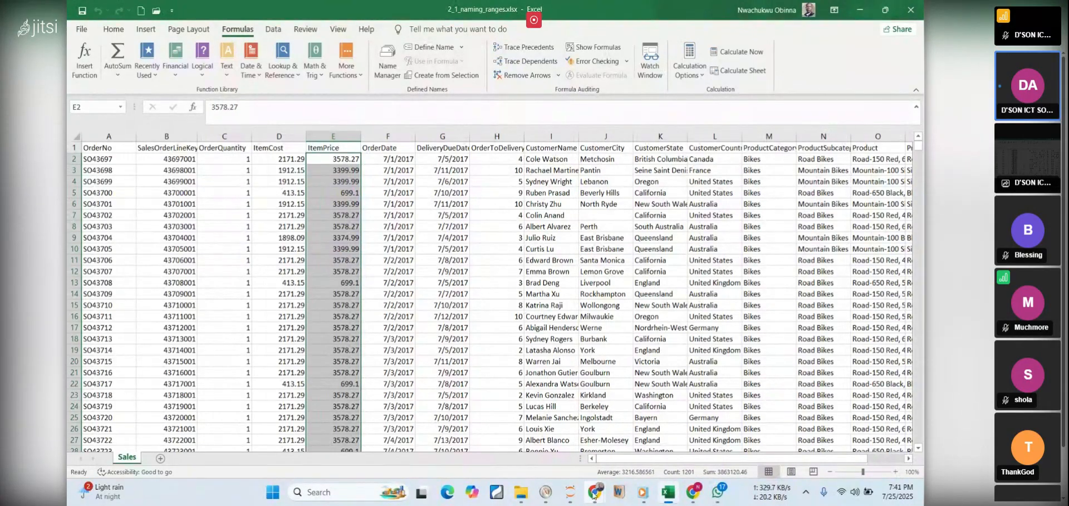
Switch to the Jitsi meeting in Chrome and mute the participant whose microphone is on
mouse_move(594, 491)
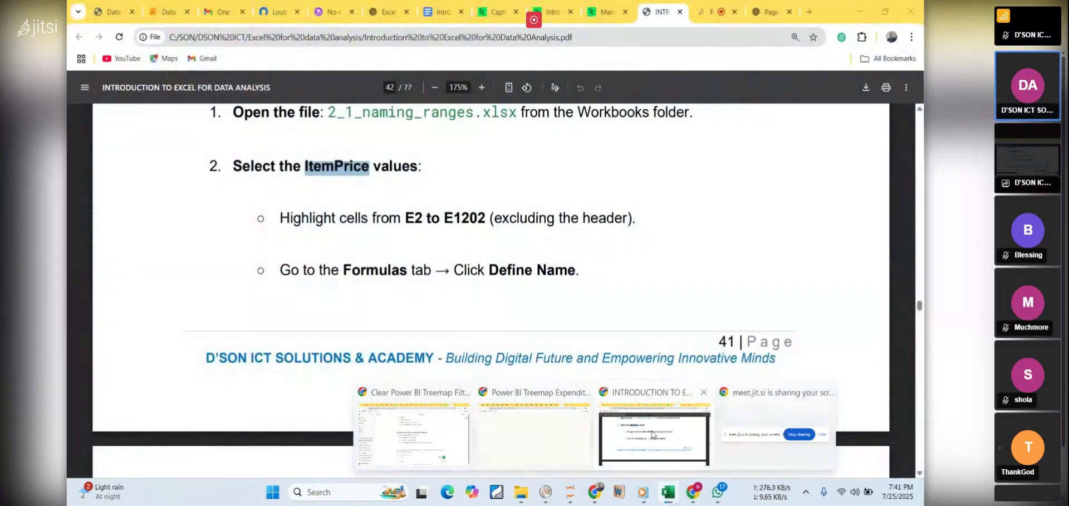
left_click(656, 434)
left_click(718, 13)
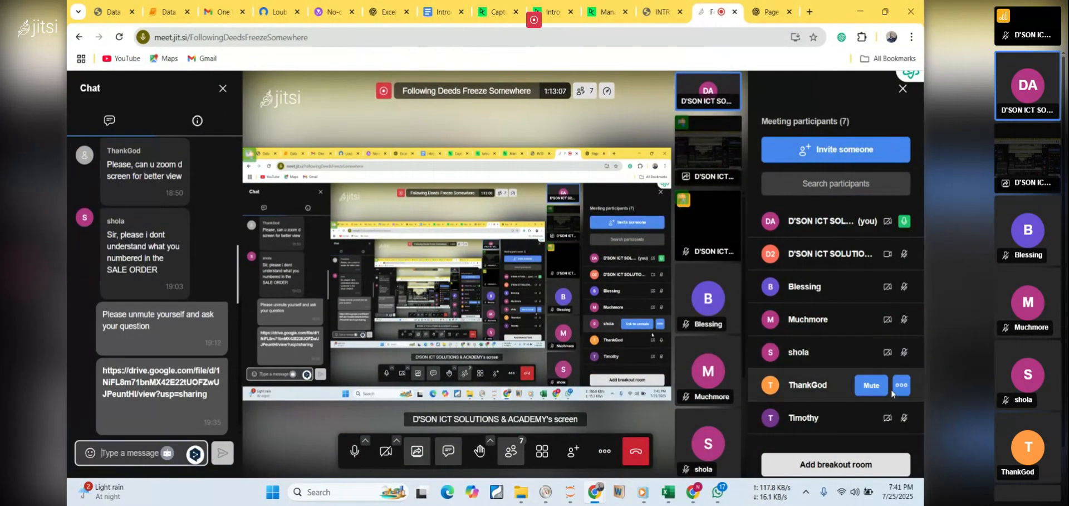
mouse_move(894, 387)
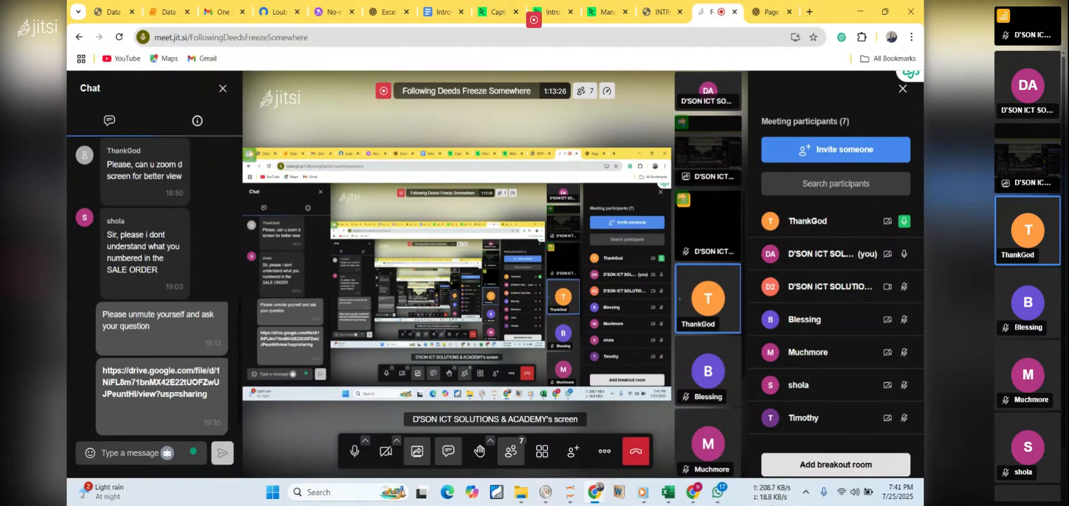
left_click(876, 223)
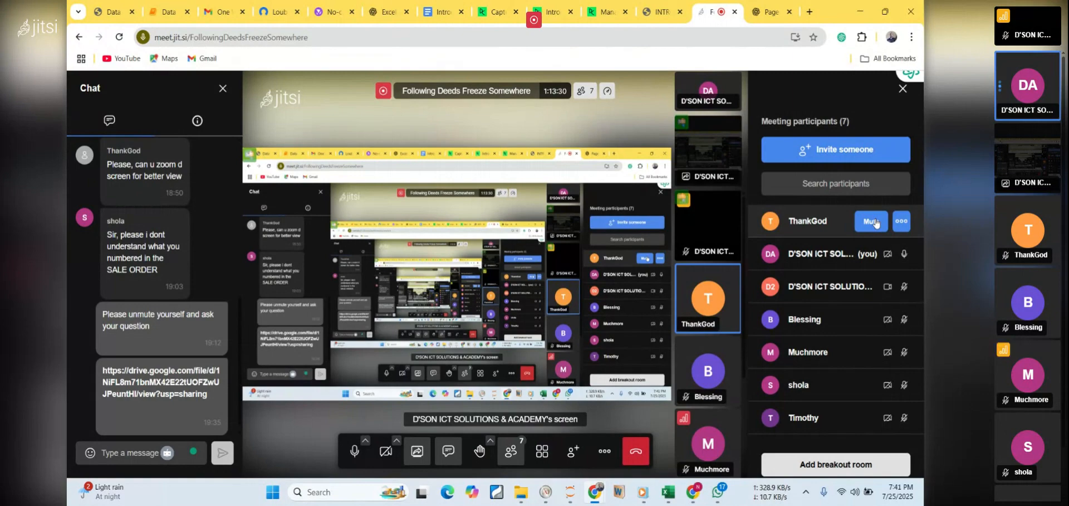
left_click(872, 221)
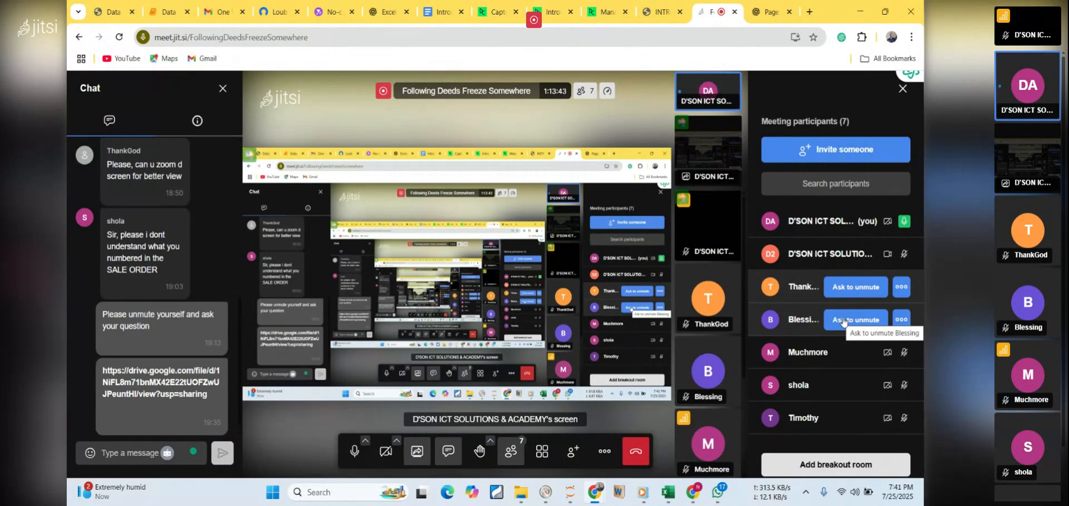
Review the PDF's naming instructions, highlighting the range name item_price, and close the Internet Download Manager pop-up
left_click(657, 12)
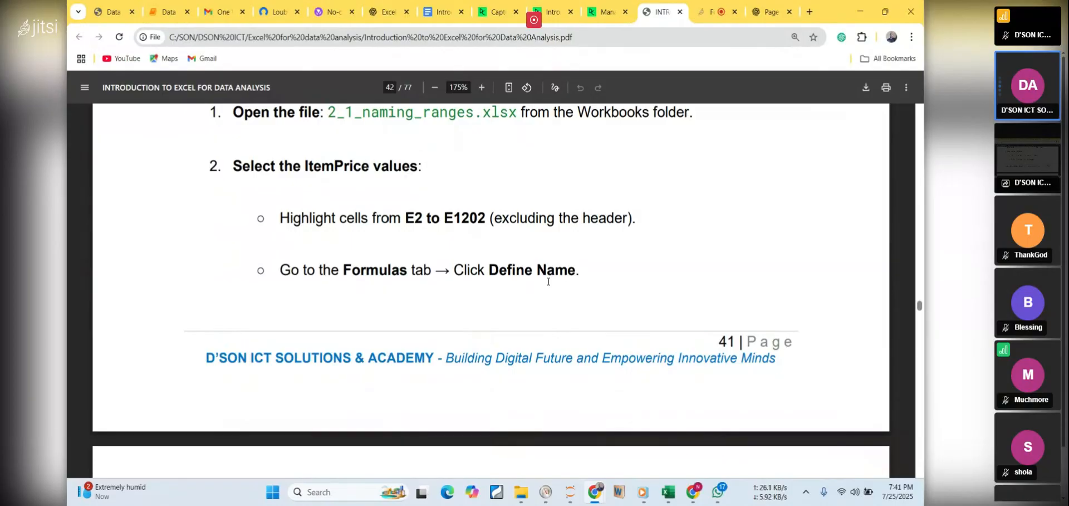
scroll(548, 281, "down", 1)
scroll(548, 281, "down", 7)
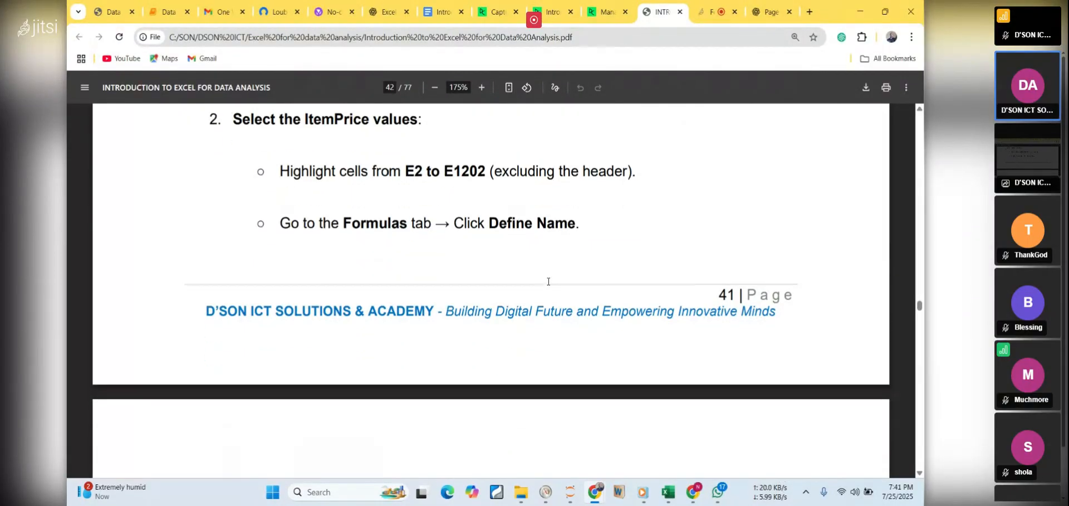
scroll(548, 281, "down", 5)
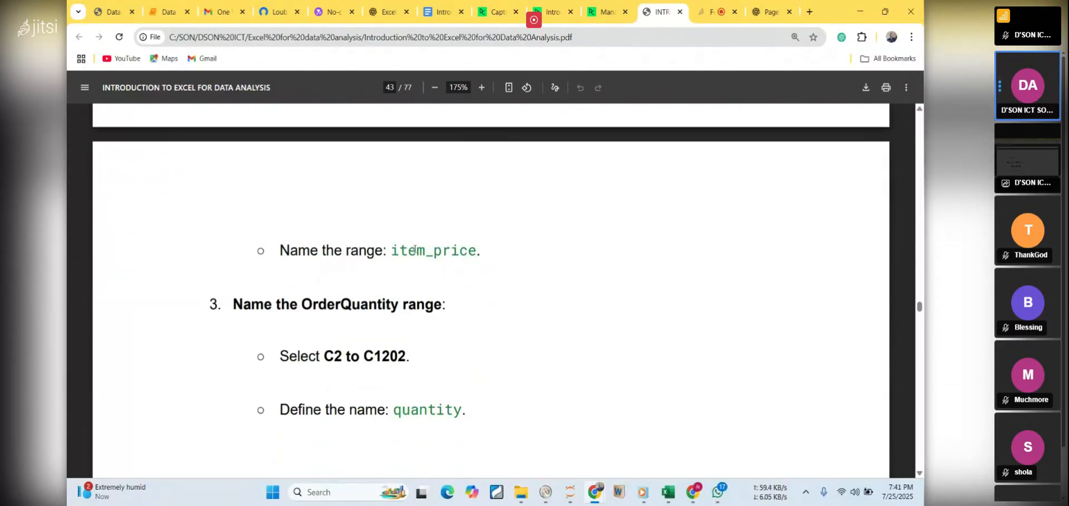
double_click(422, 251)
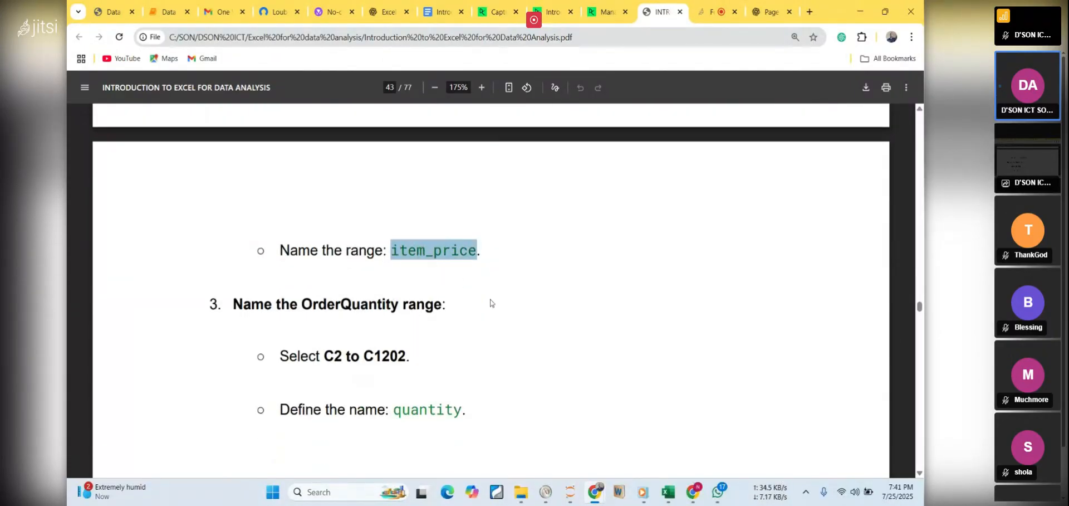
left_click(420, 263)
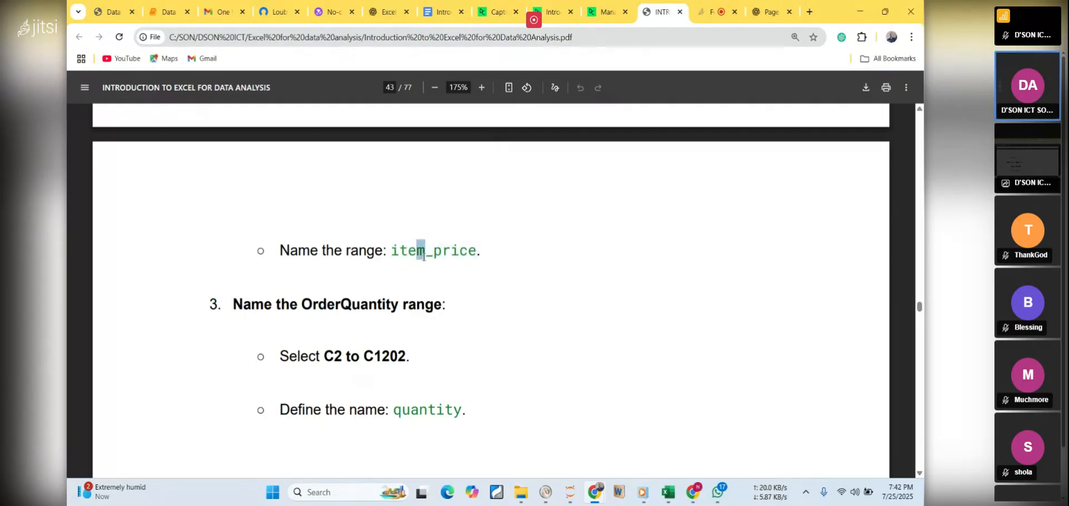
double_click(424, 255)
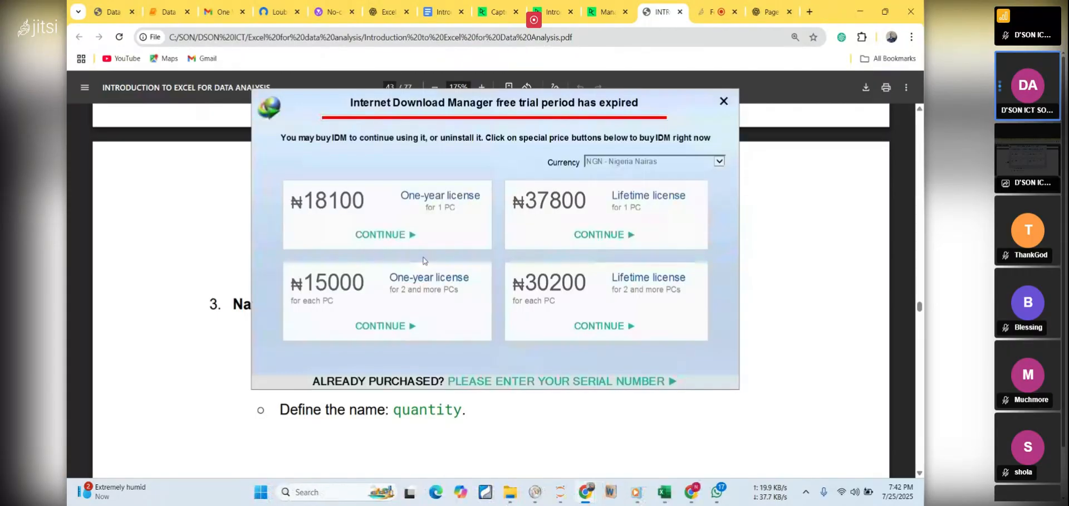
left_click(723, 100)
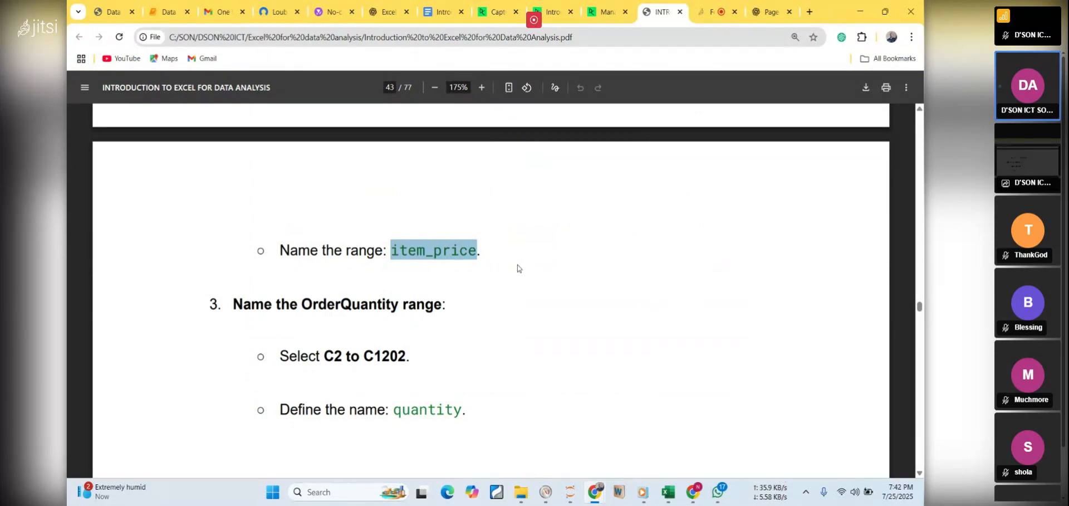
Switch to the Excel workbook and define the name item_price for the selected ItemPrice range E2 to E1202
mouse_move(672, 490)
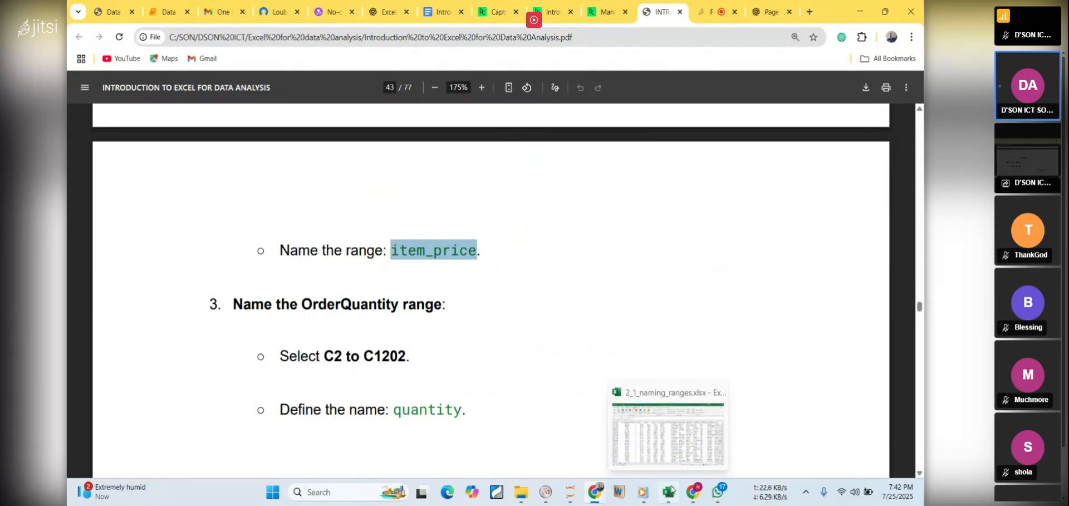
left_click(671, 490)
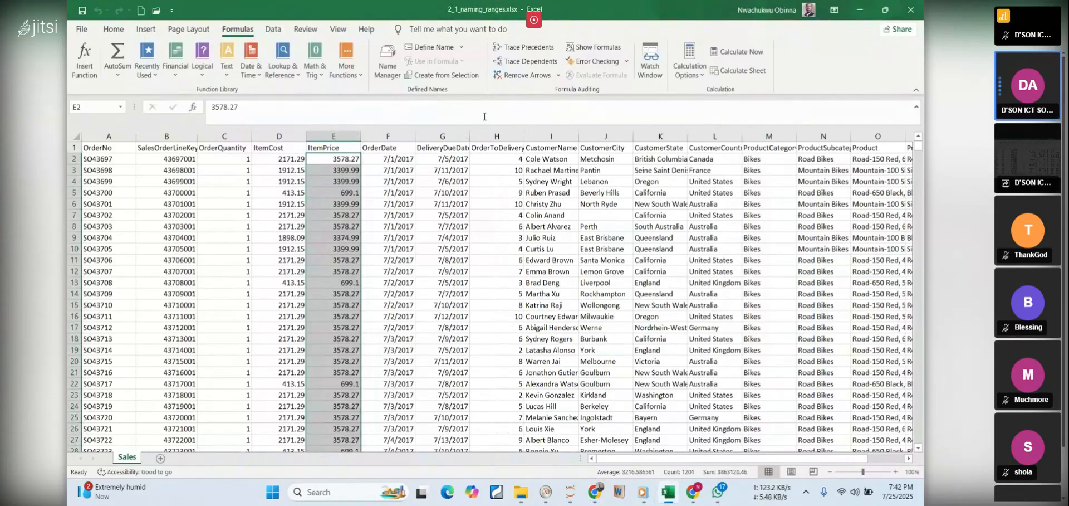
left_click(435, 47)
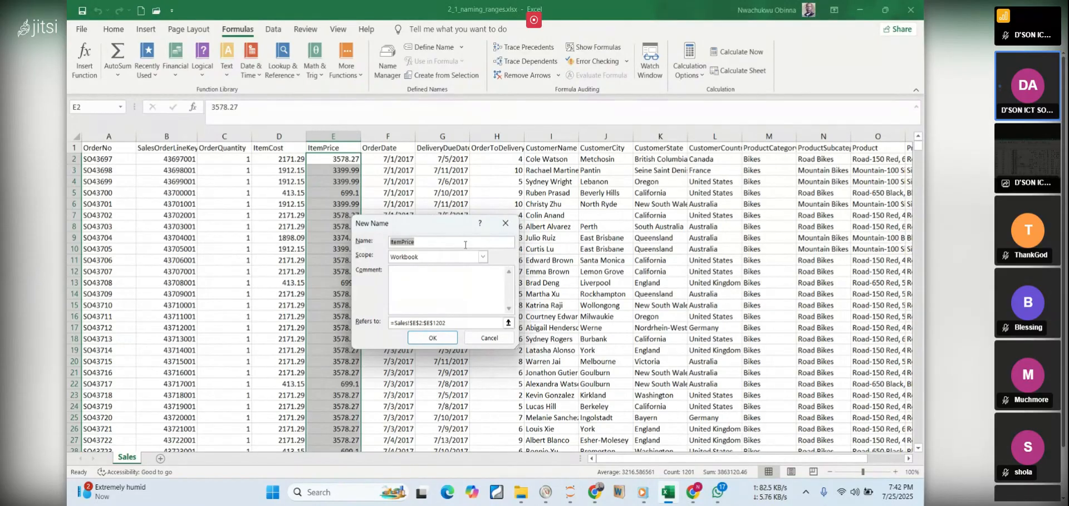
type("item_price")
left_click(435, 336)
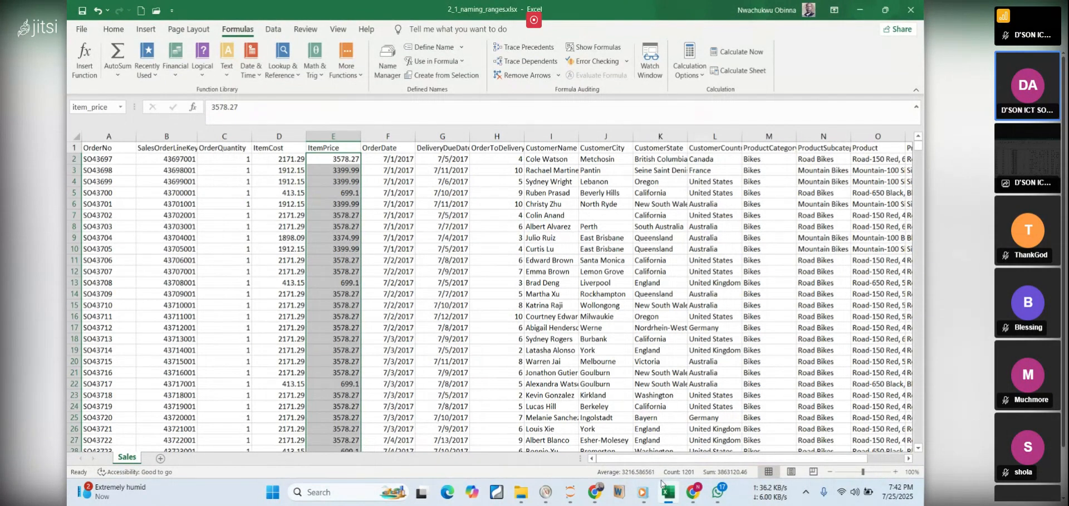
Switch to the PDF notes in Chrome and review the OrderQuantity naming instructions, highlighting the name quantity and range C2 to C1202
left_click(669, 499)
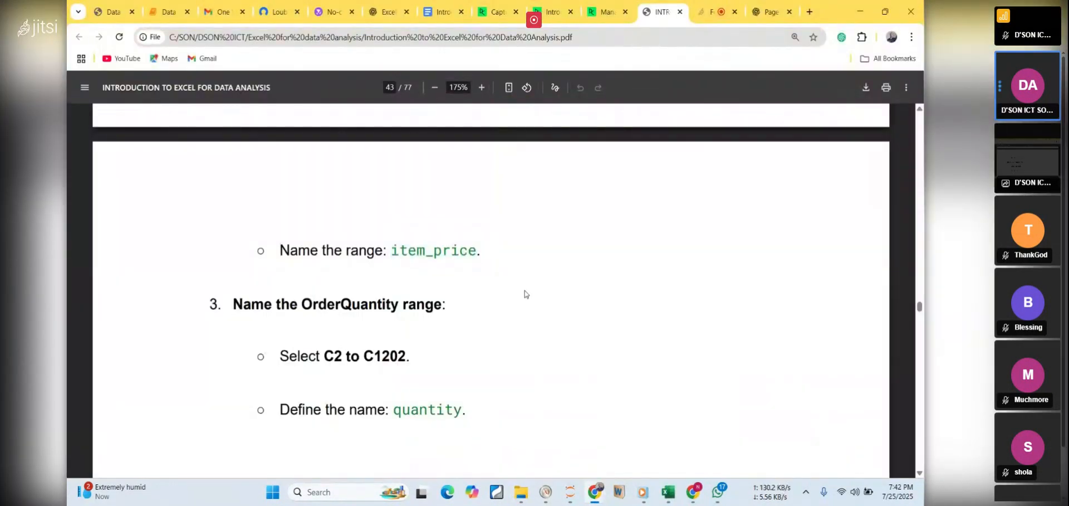
scroll(524, 291, "down", 2)
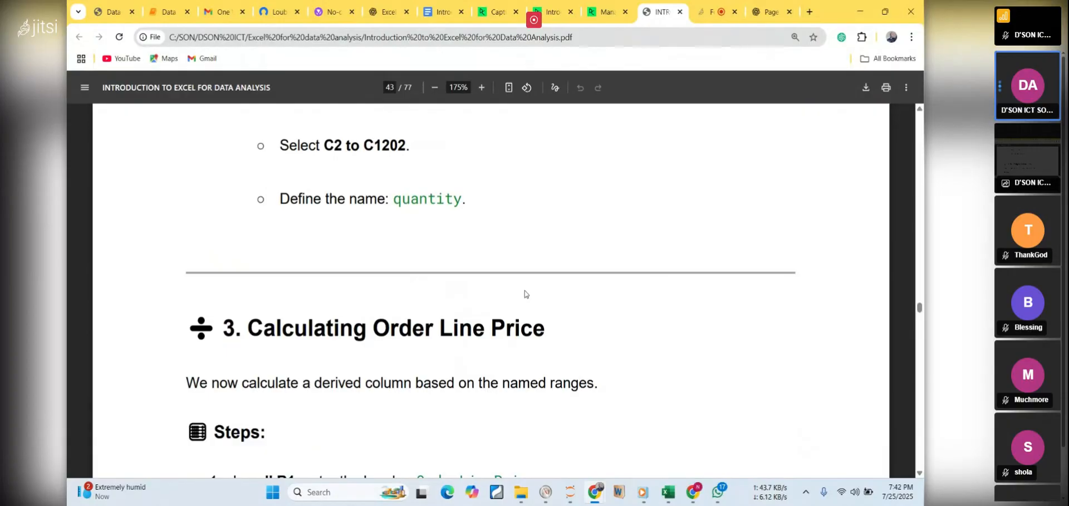
scroll(441, 222, "up", 1)
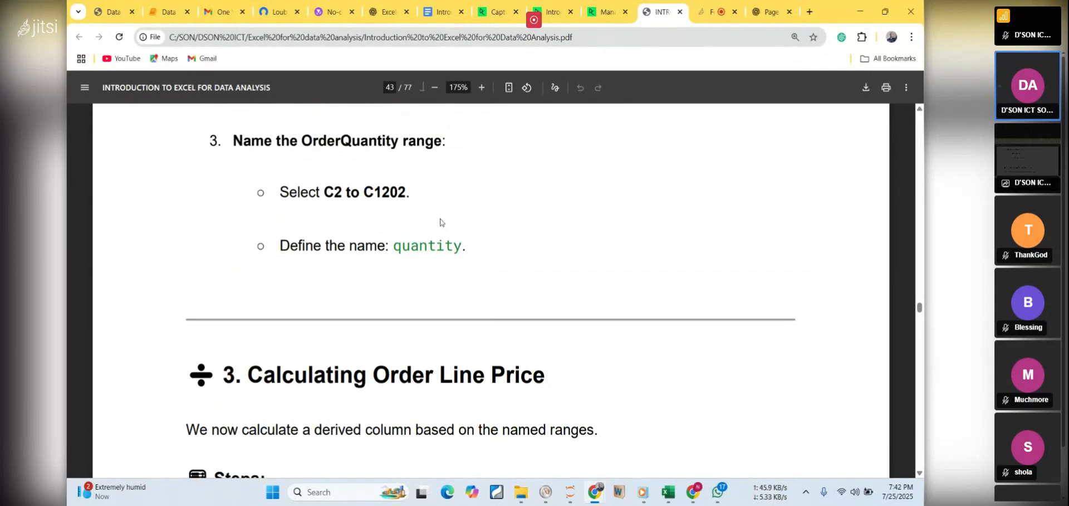
double_click(331, 140)
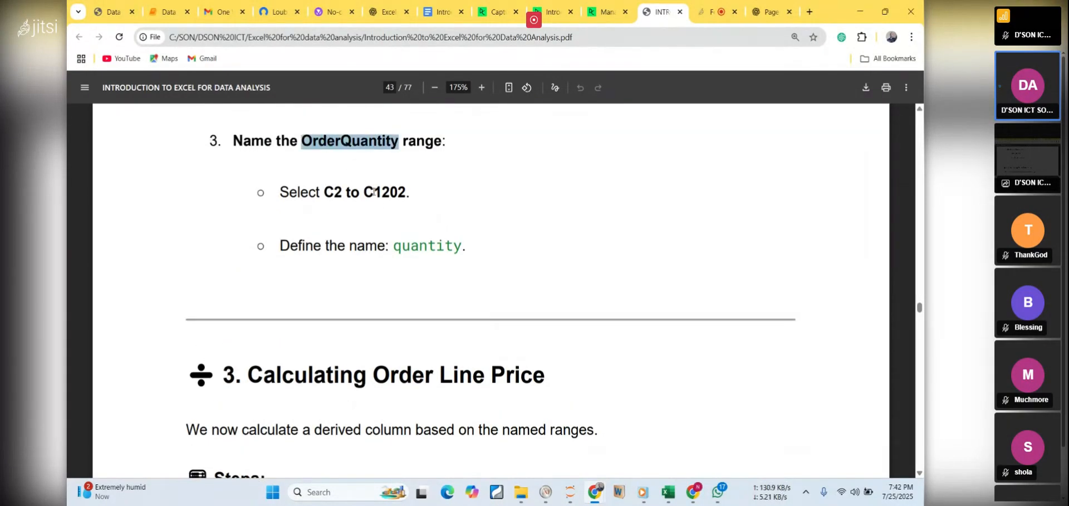
double_click(425, 244)
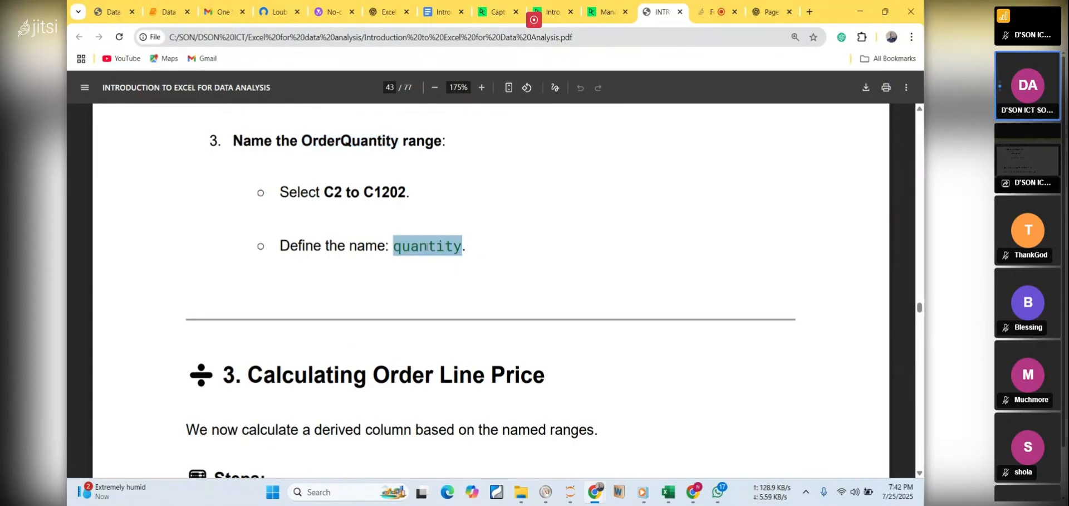
left_click_drag(316, 191, 423, 202)
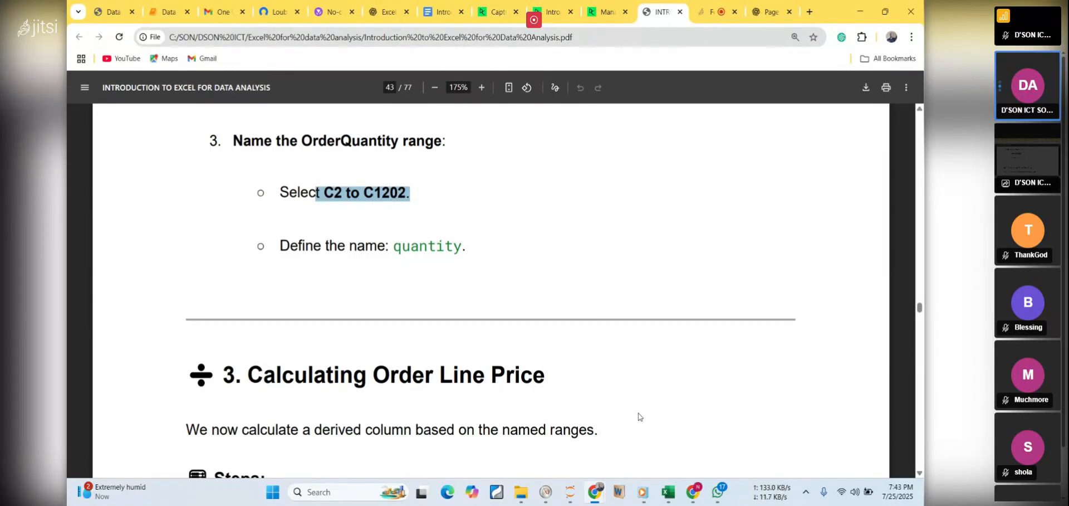
Switch to the Excel workbook and define the name quantity for the OrderQuantity values in C2 to C1202
left_click(667, 491)
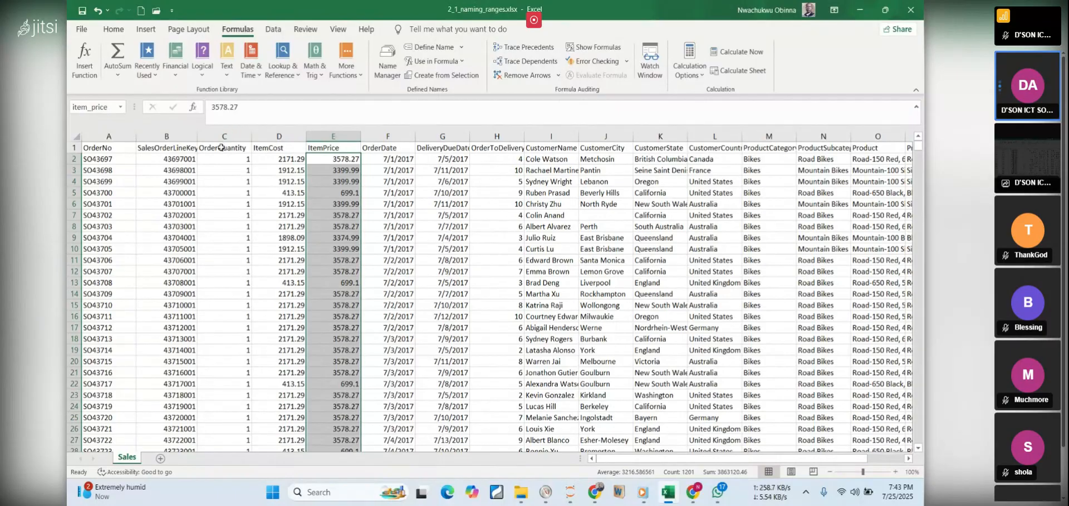
left_click(220, 135)
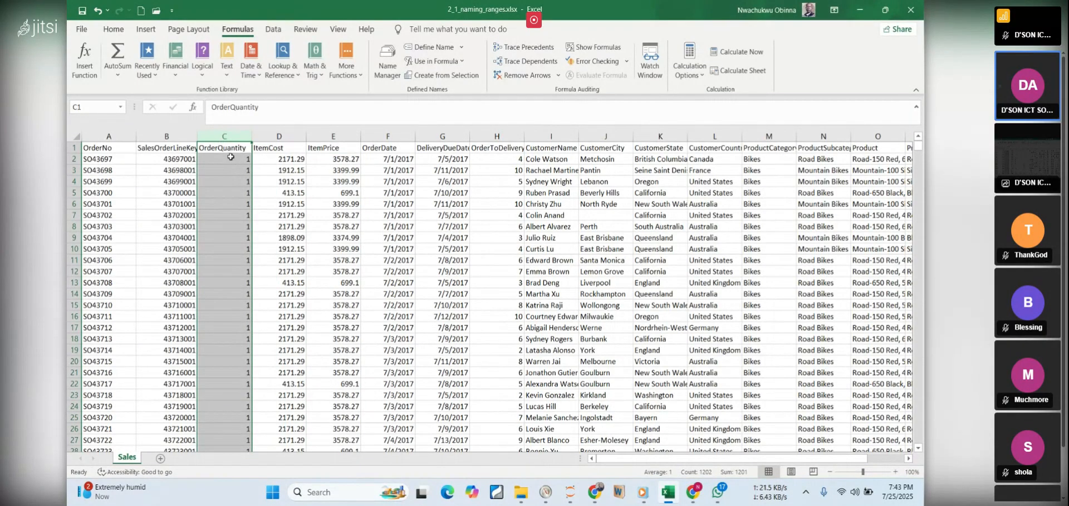
left_click(231, 157)
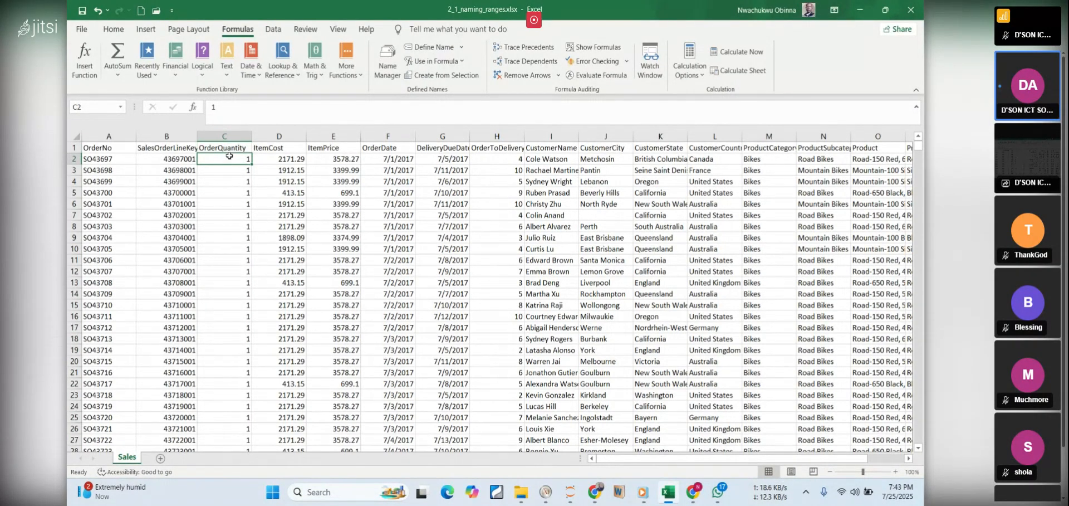
key("ctrl+shift+Down")
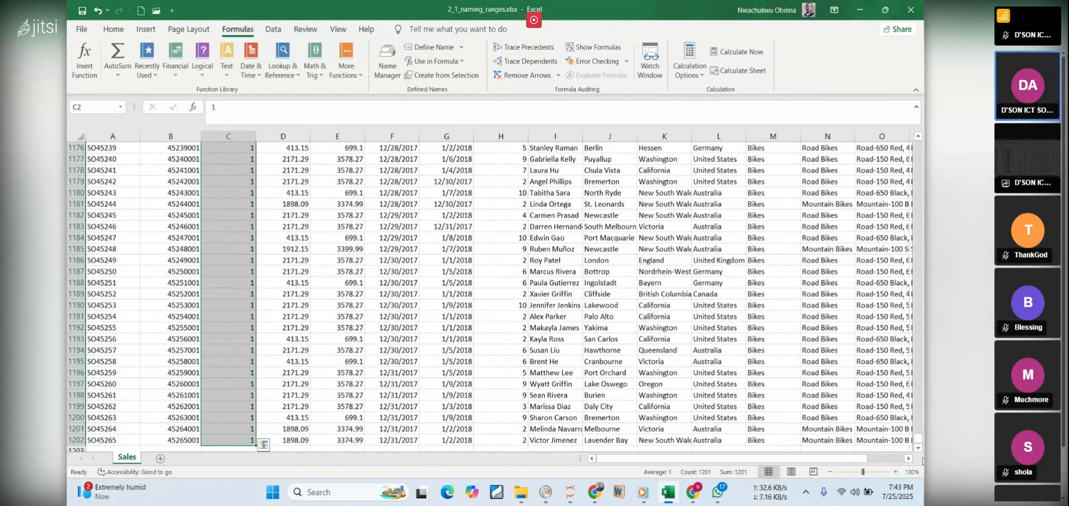
left_click_drag(919, 444, 917, 146)
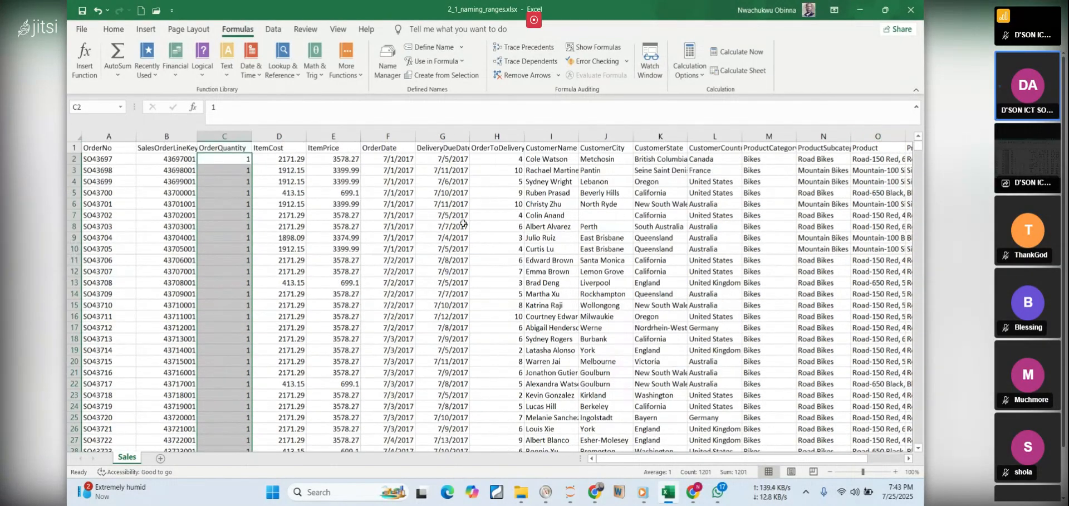
left_click(438, 49)
type("quantity")
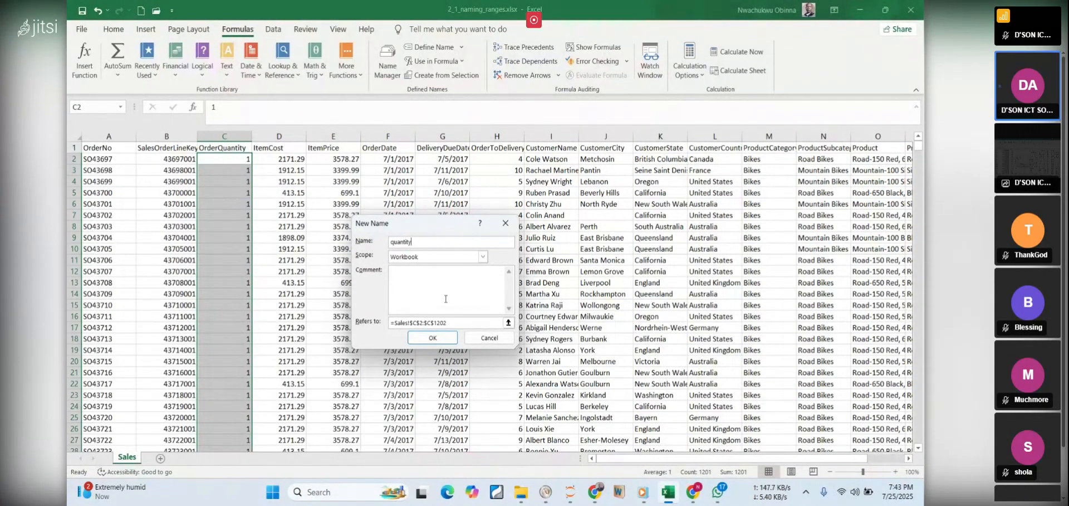
left_click(433, 337)
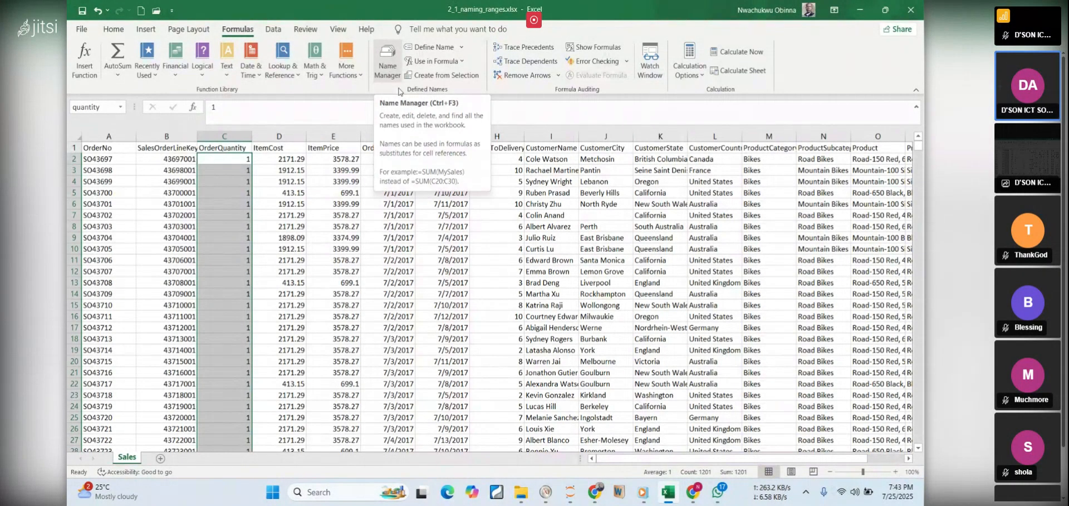
Review the item_price and quantity entries in the Name Manager, checking the range each refers to, and close it
left_click(390, 69)
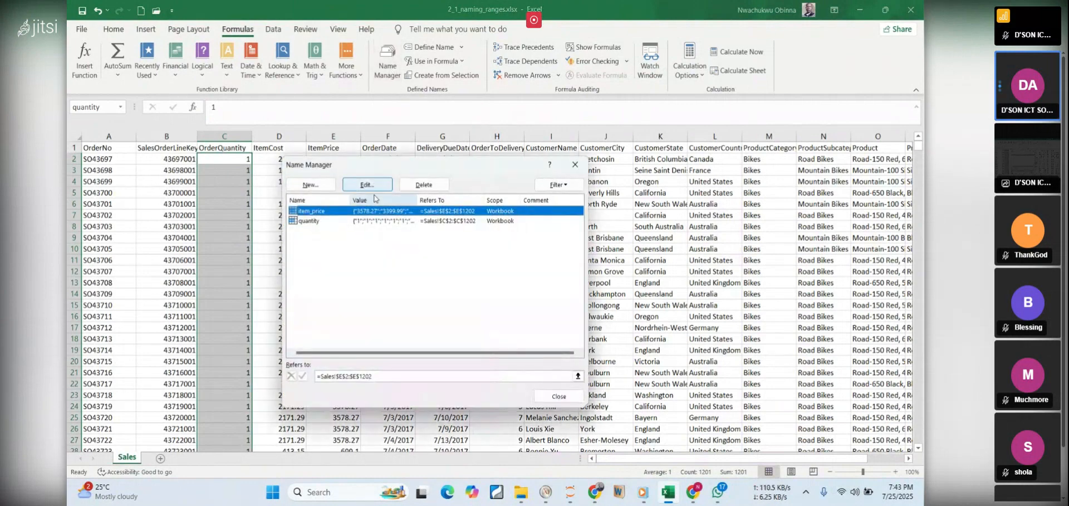
left_click(365, 245)
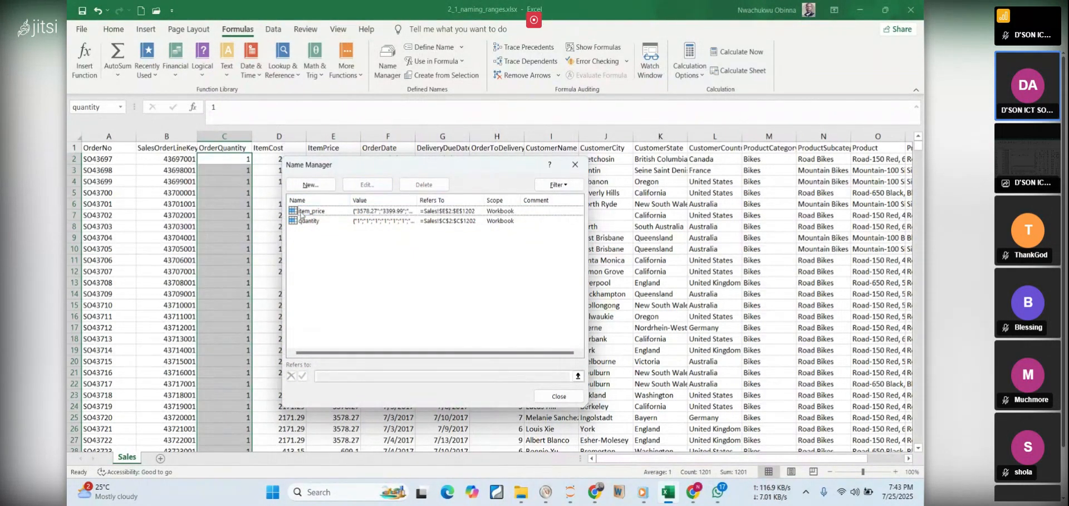
left_click(309, 212)
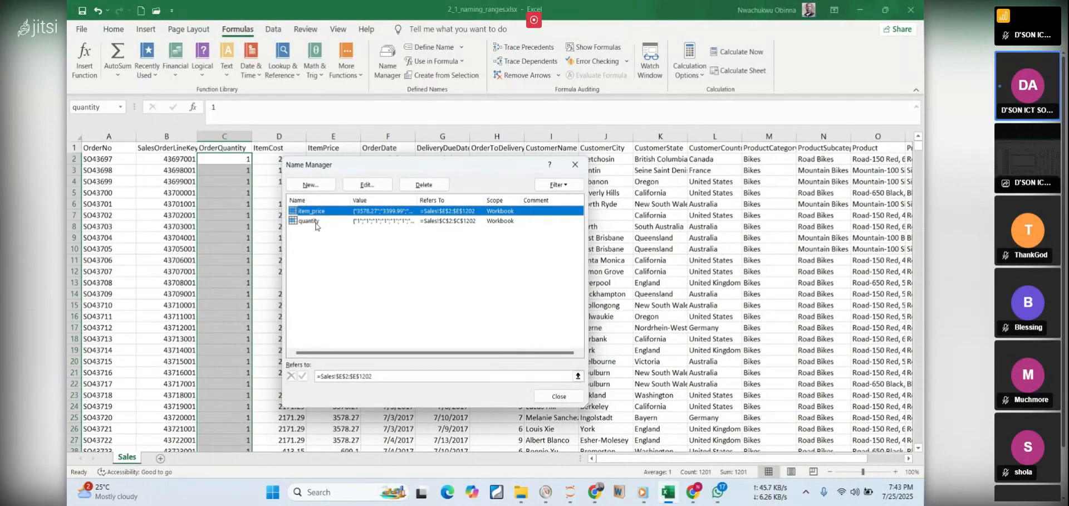
left_click(315, 221)
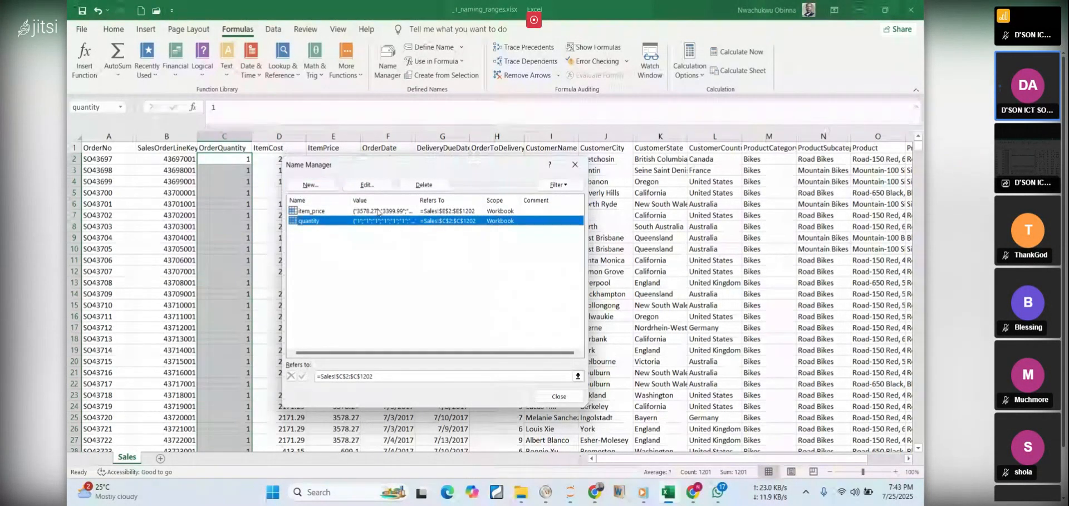
left_click(434, 267)
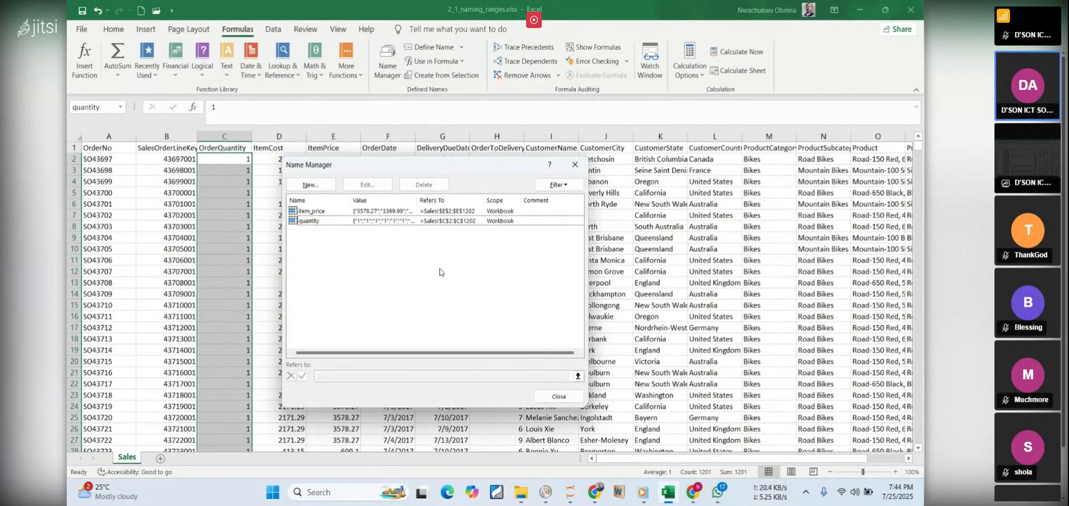
left_click(559, 396)
Switch to the PDF notes in Chrome and read the steps for Calculating Order Line Price, highlighting quantity in the formula
left_click(668, 492)
left_click(565, 280)
scroll(566, 280, "down", 5)
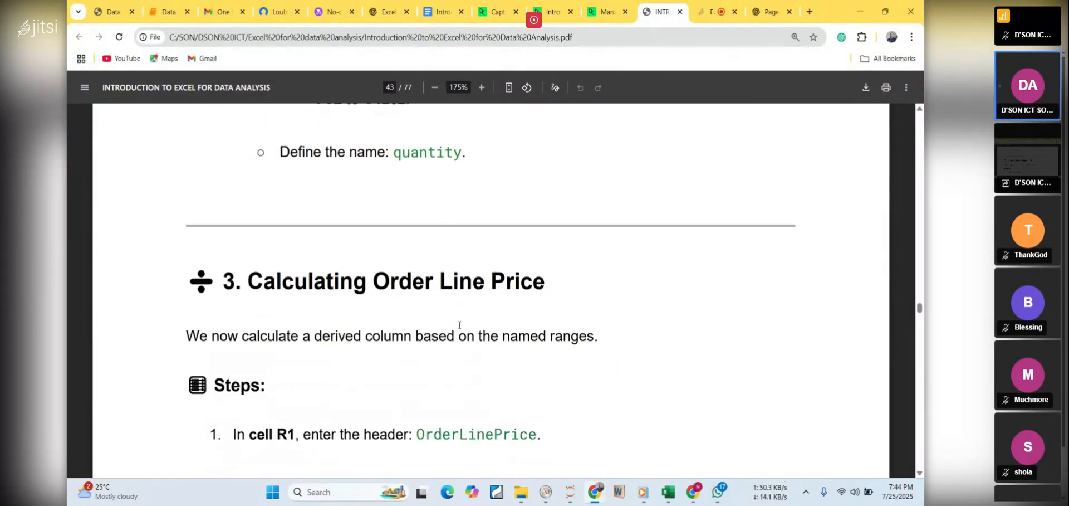
scroll(446, 275, "down", 3)
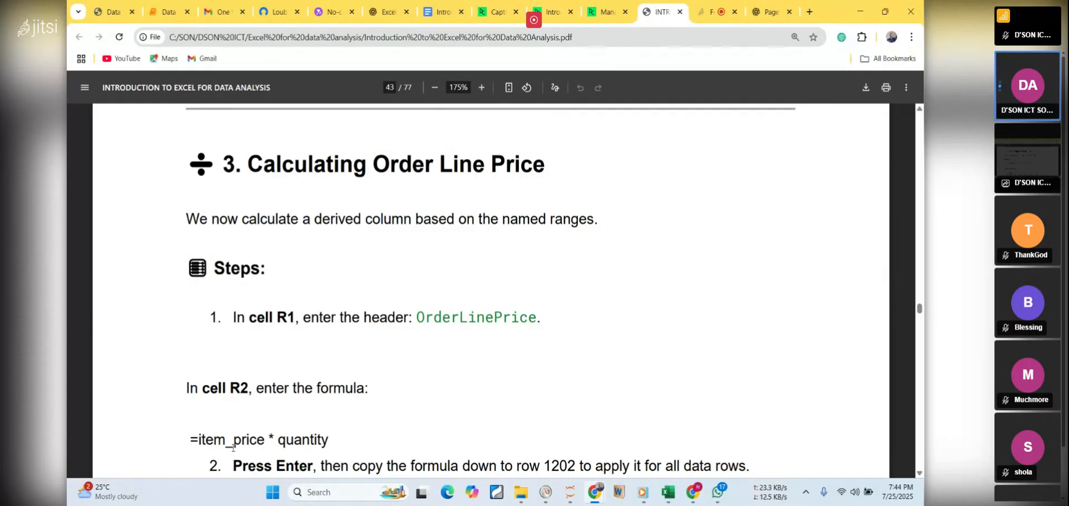
double_click(311, 439)
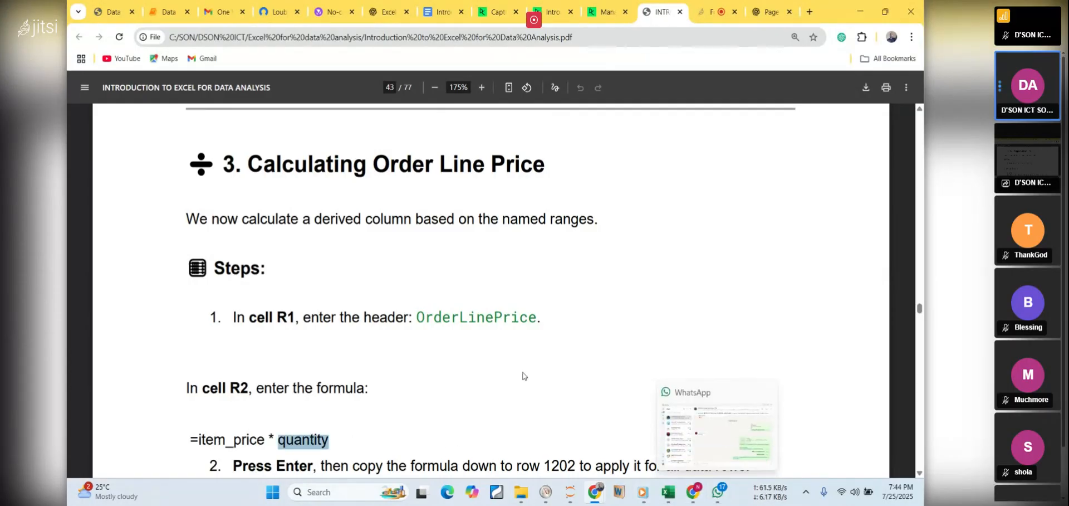
left_click(402, 337)
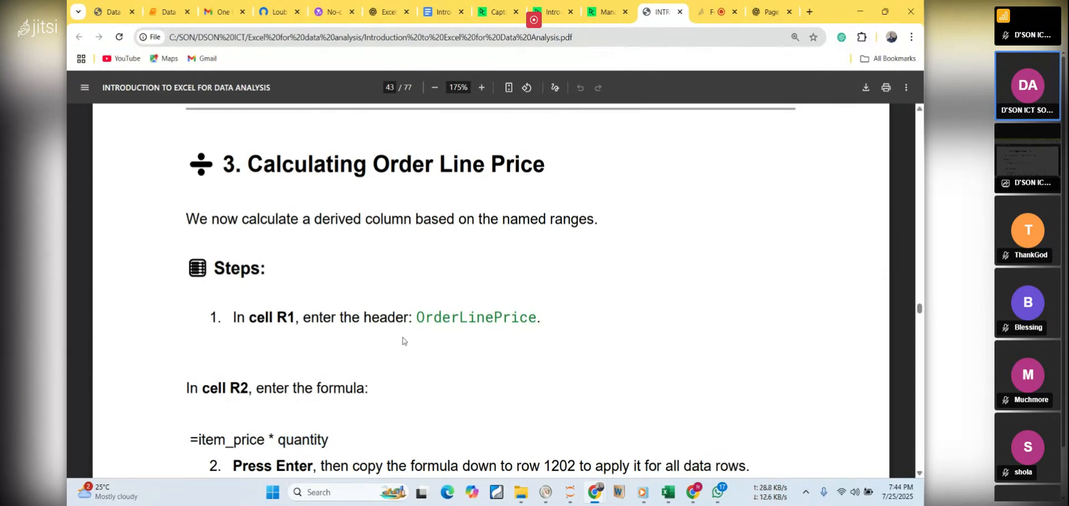
scroll(403, 337, "down", 1)
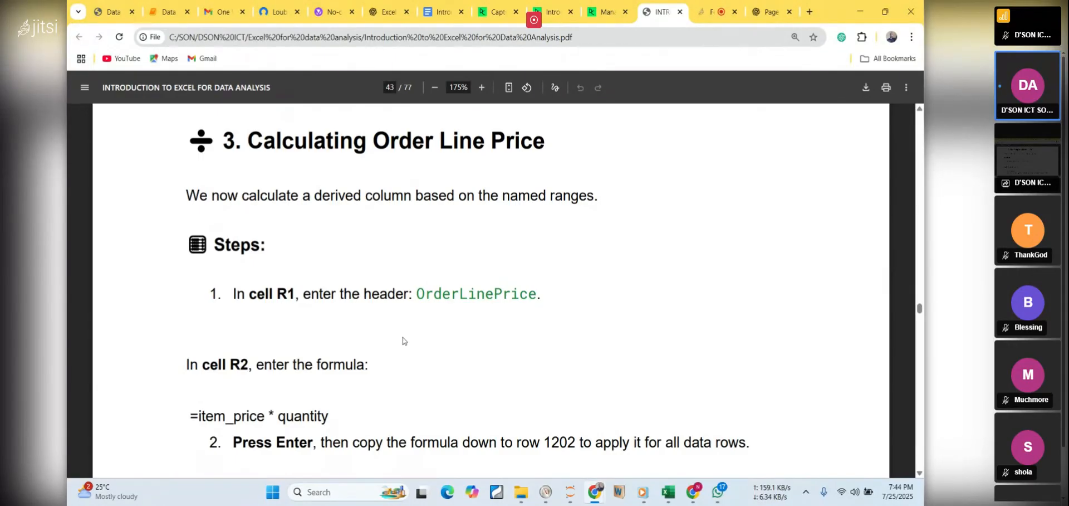
Switch to the Excel workbook and point out the ItemPrice and OrderQuantity headers and their values for the first order
left_click(668, 493)
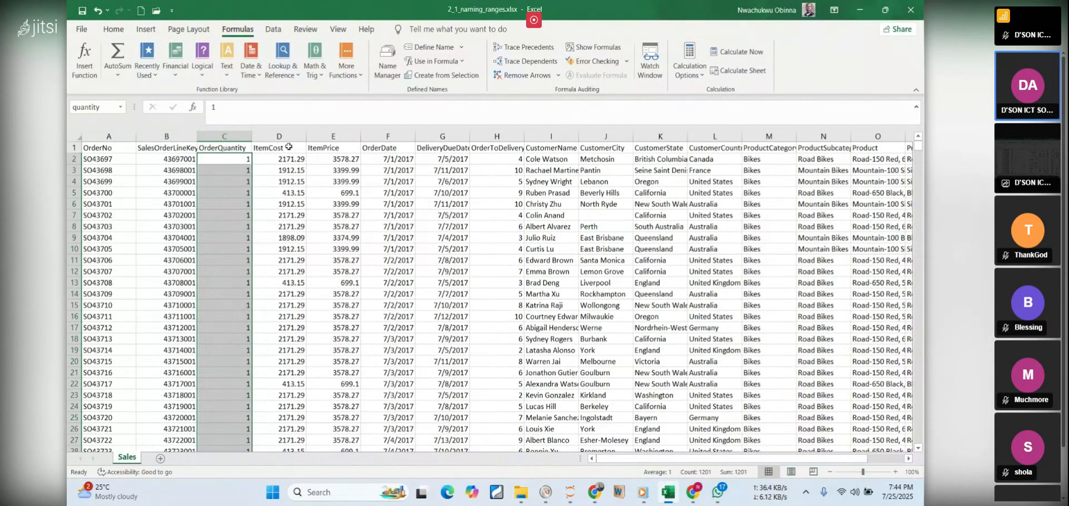
left_click(324, 147)
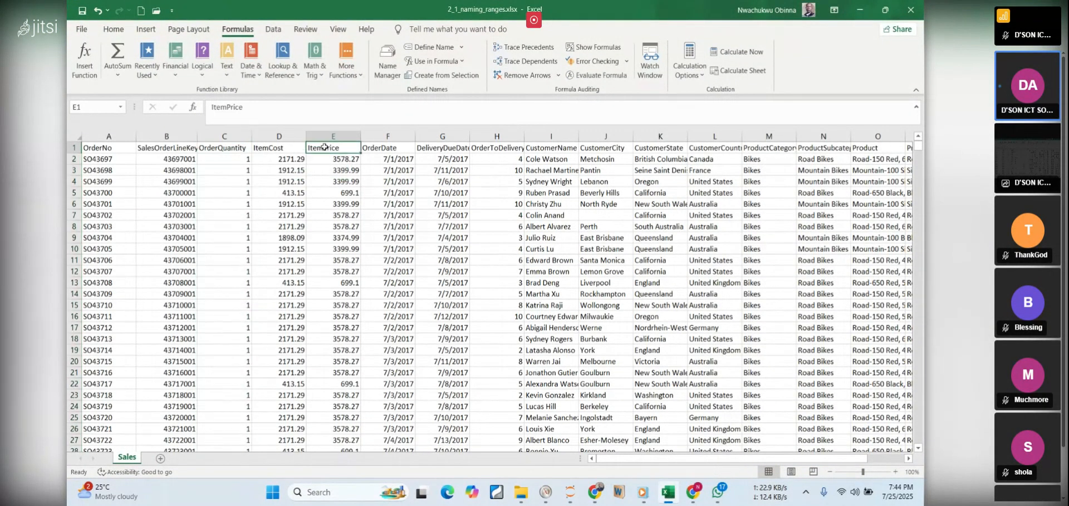
left_click(223, 147)
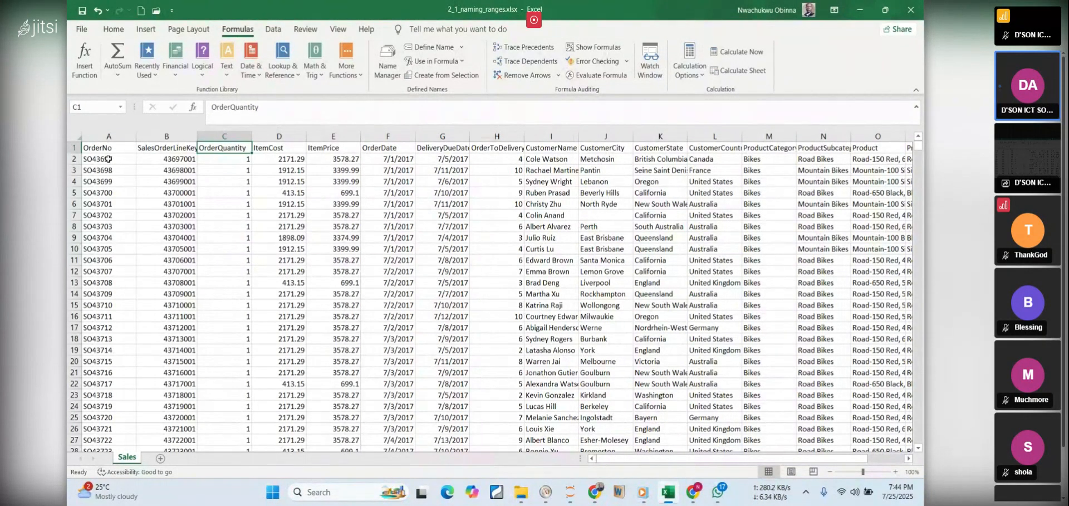
left_click(108, 159)
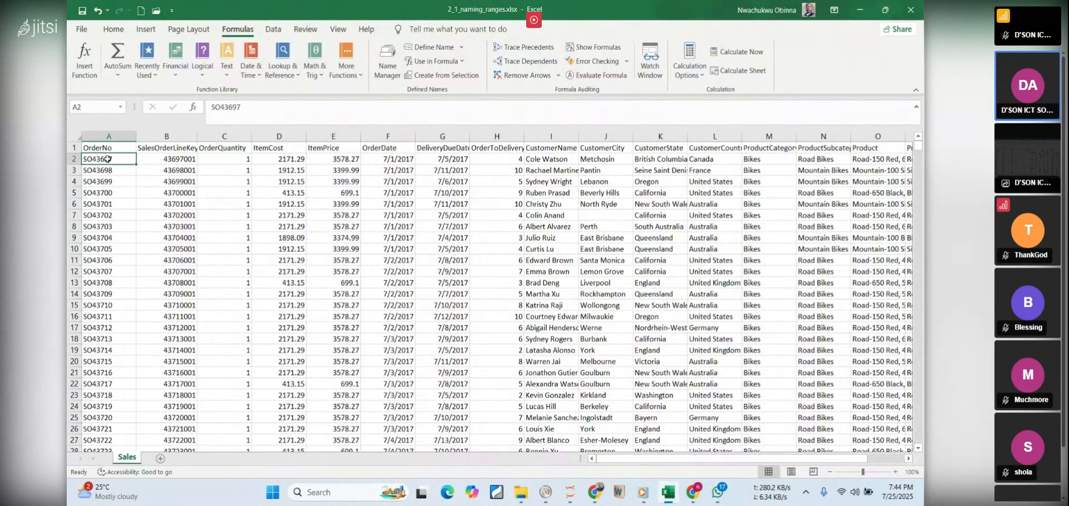
left_click(239, 159)
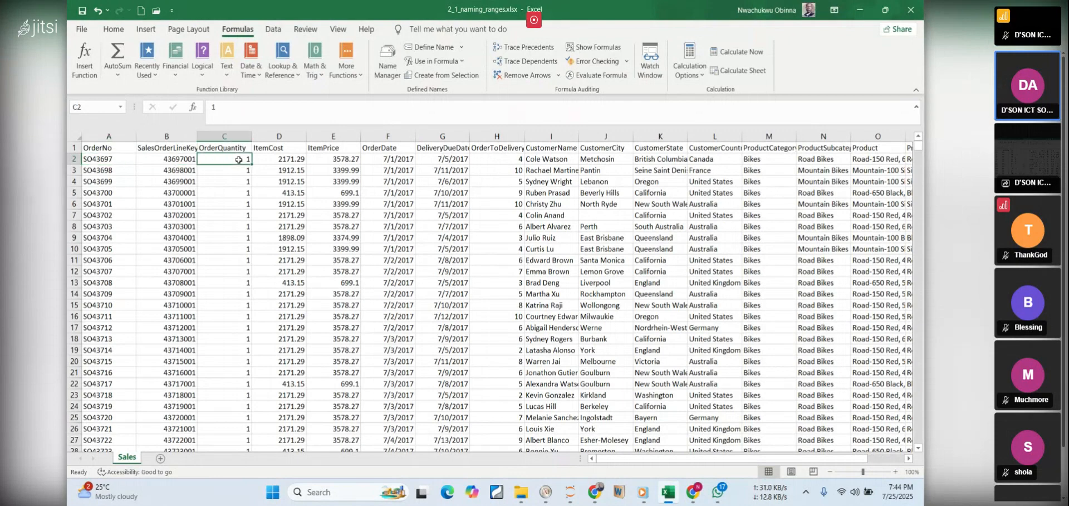
left_click(338, 160)
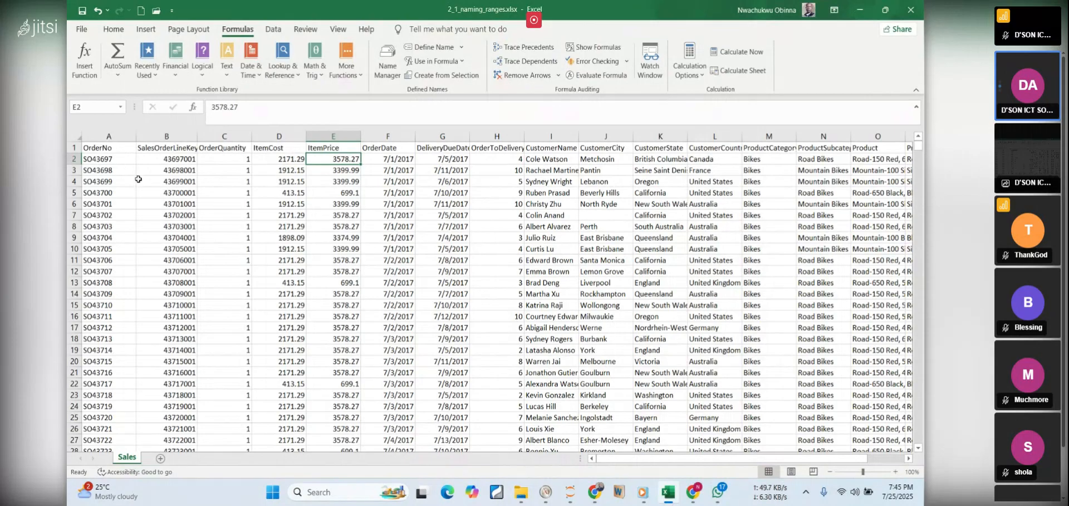
left_click(244, 162)
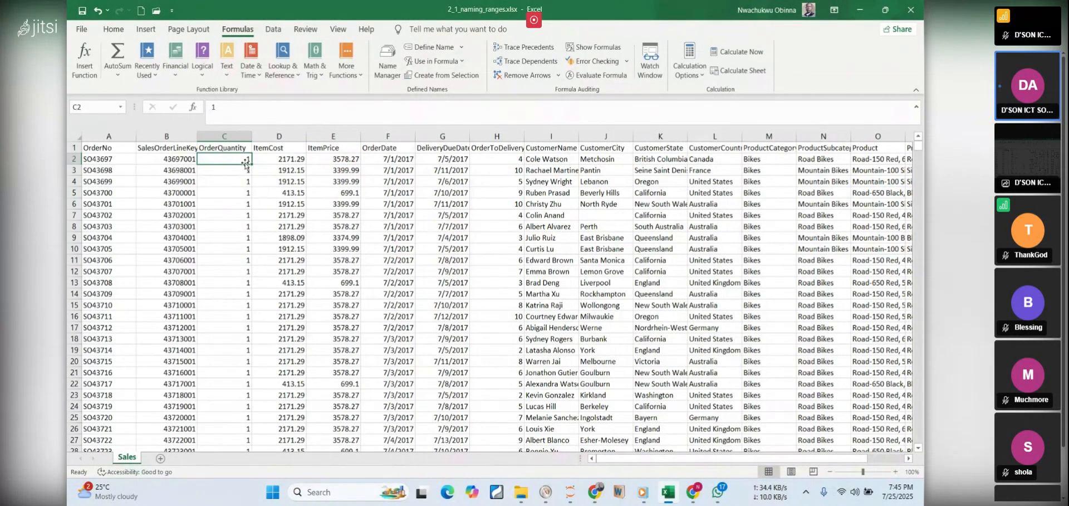
left_click(343, 158)
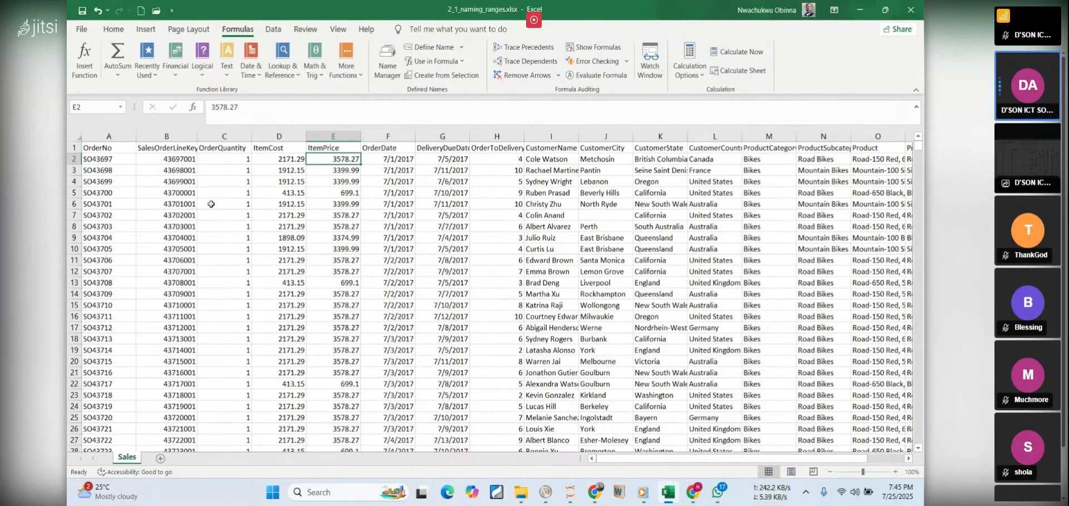
Look through the order rows on the Sales sheet down to the last record in row 1202
scroll(211, 204, "down", 20)
scroll(227, 242, "down", 20)
scroll(238, 278, "down", 20)
scroll(244, 297, "down", 20)
scroll(252, 313, "down", 20)
scroll(249, 307, "up", 5)
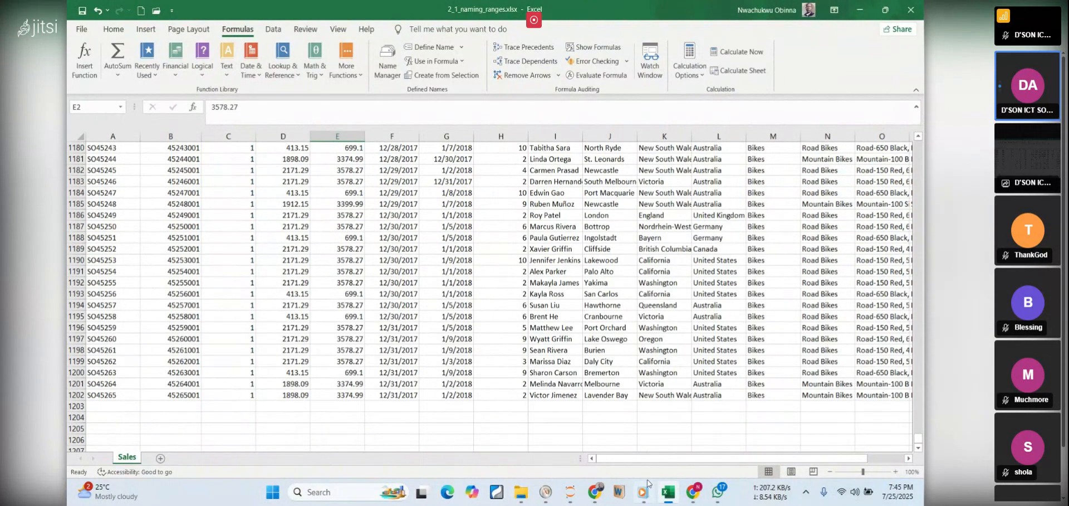
Switch to the PDF notes in Chrome and examine the formula =item_price * quantity, highlighting it and each of its range names
left_click(669, 494)
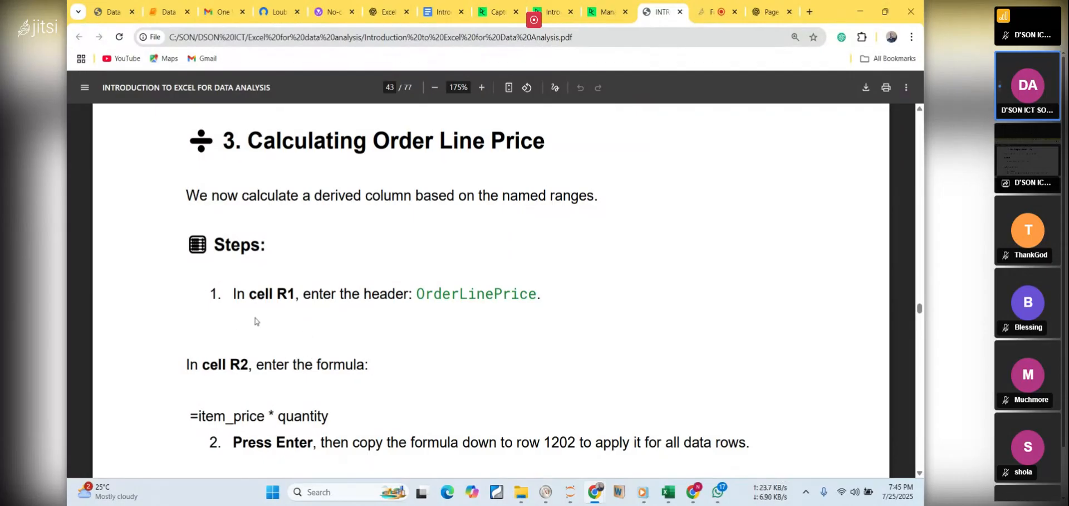
left_click_drag(191, 416, 334, 421)
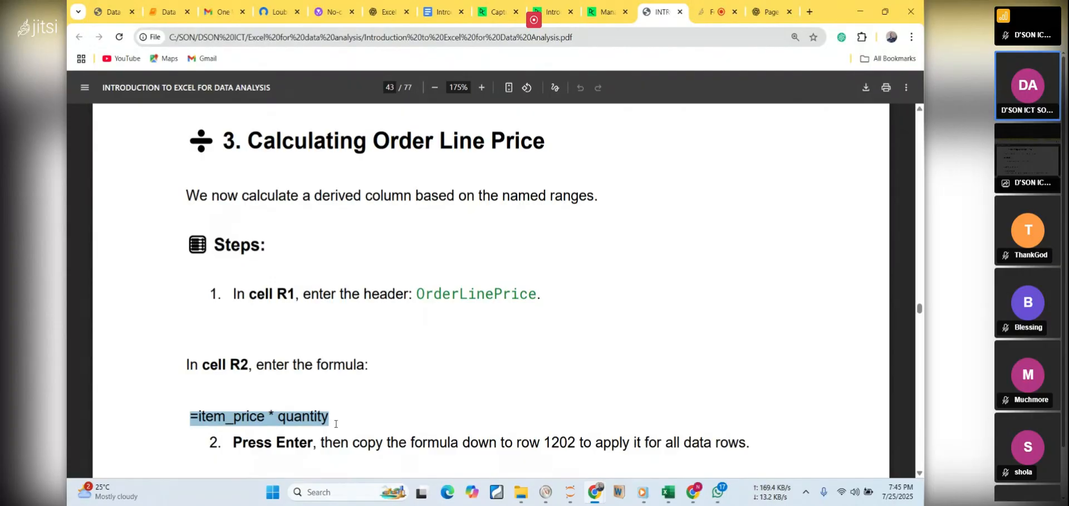
left_click(333, 395)
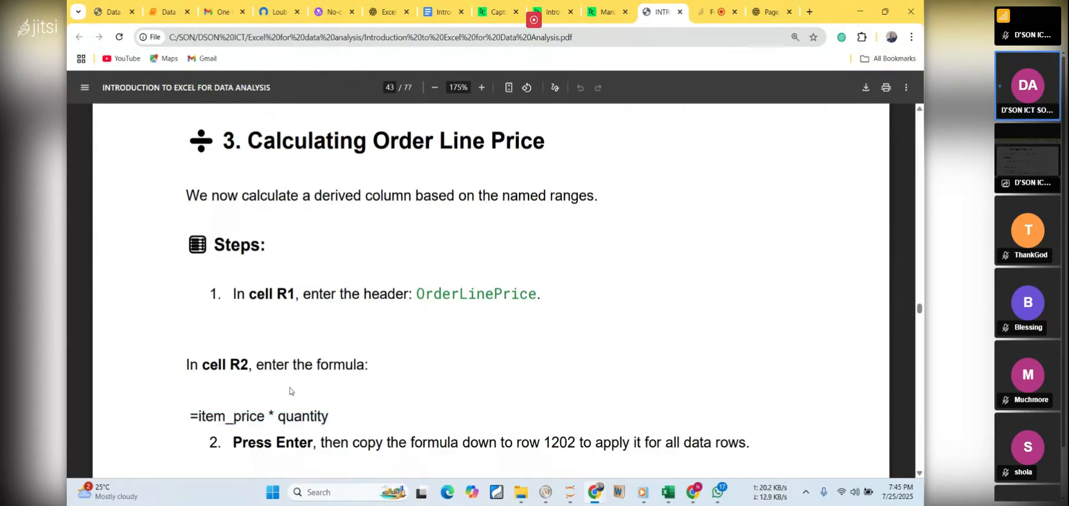
double_click(225, 419)
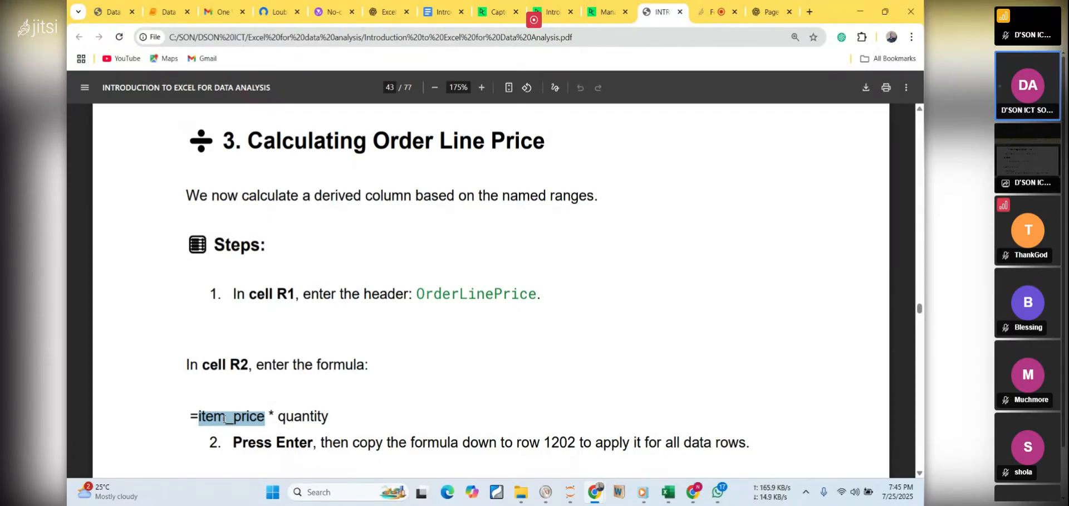
double_click(311, 417)
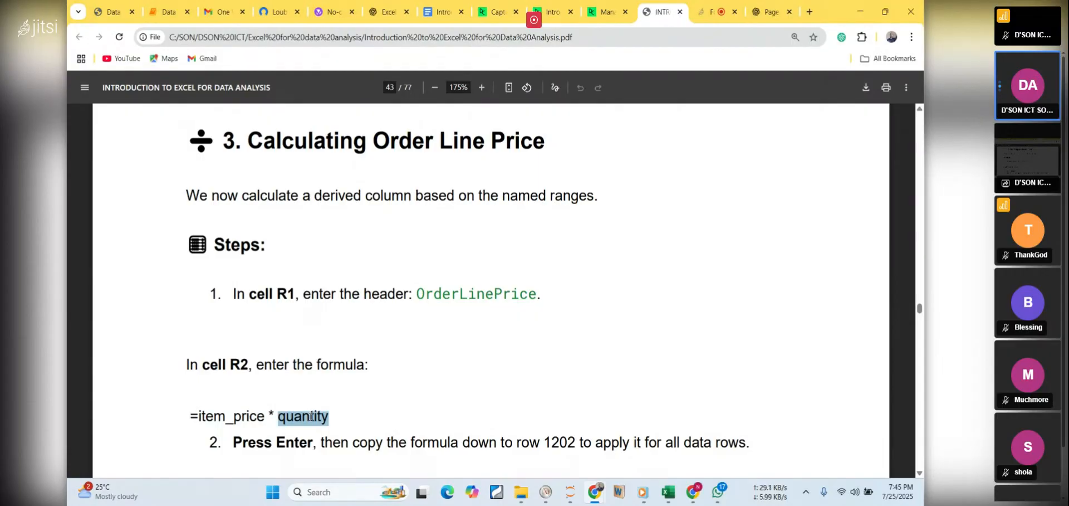
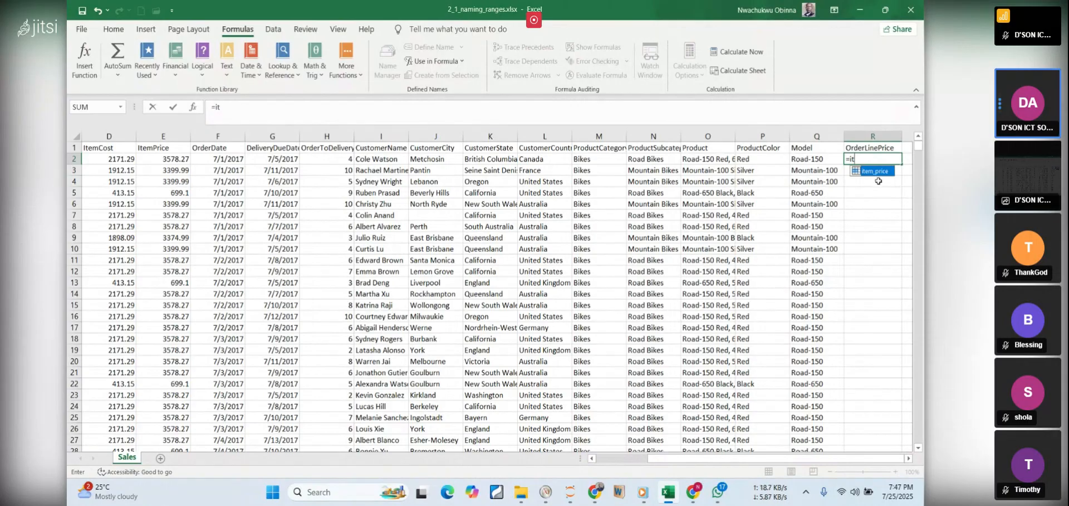
Enter the formula =item_price * quantity in cell R2 under OrderLinePrice, using the two named ranges
double_click(879, 172)
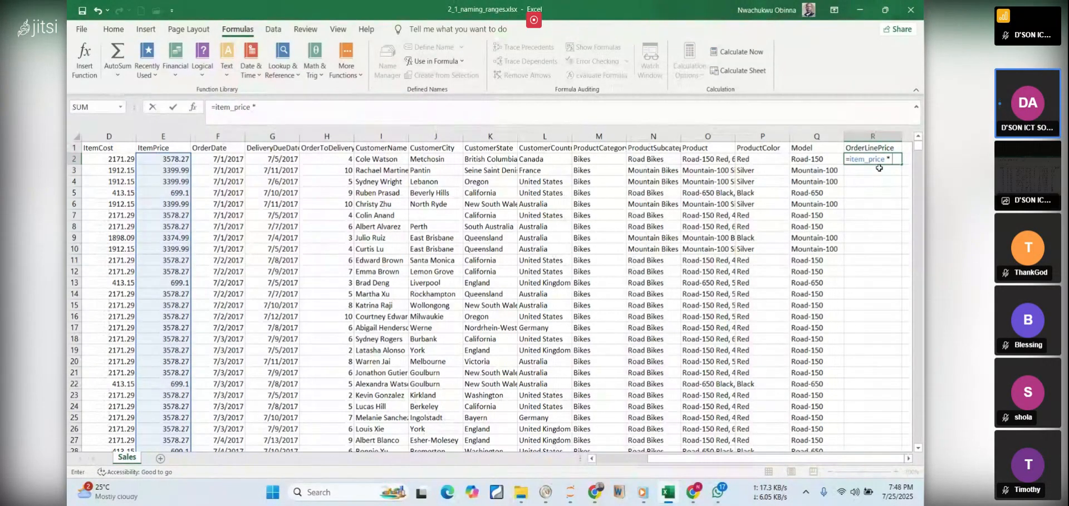
left_click(664, 493)
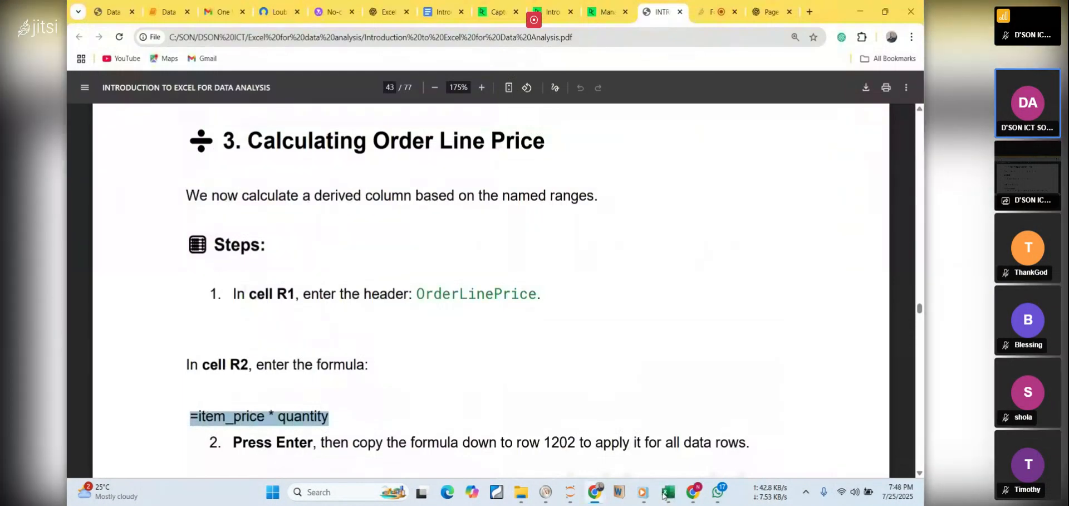
left_click(666, 493)
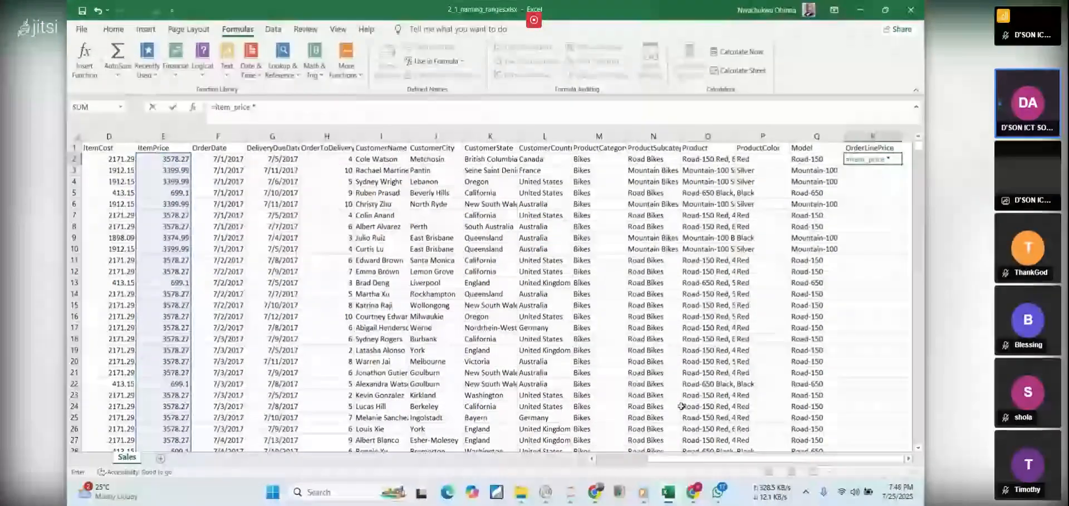
type("q")
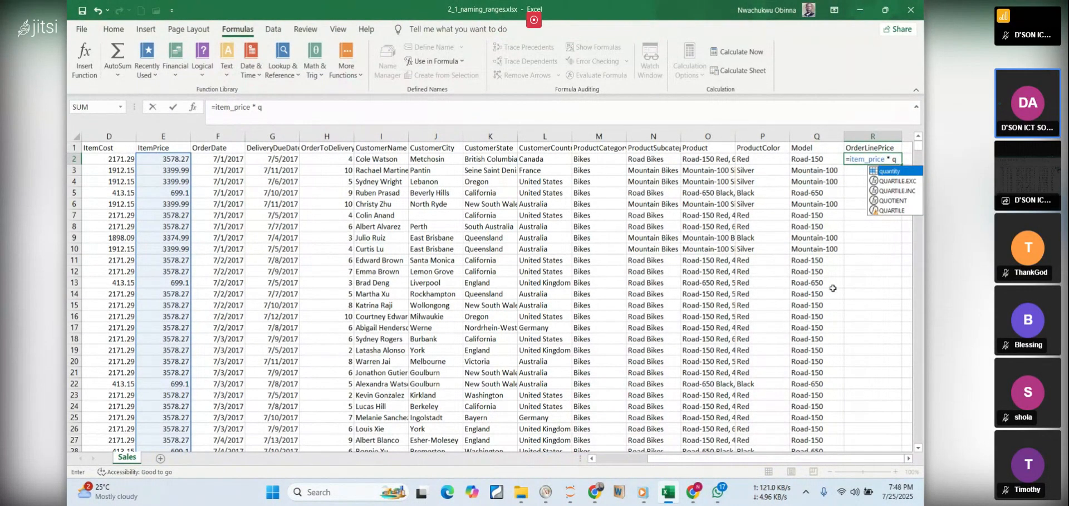
double_click(892, 171)
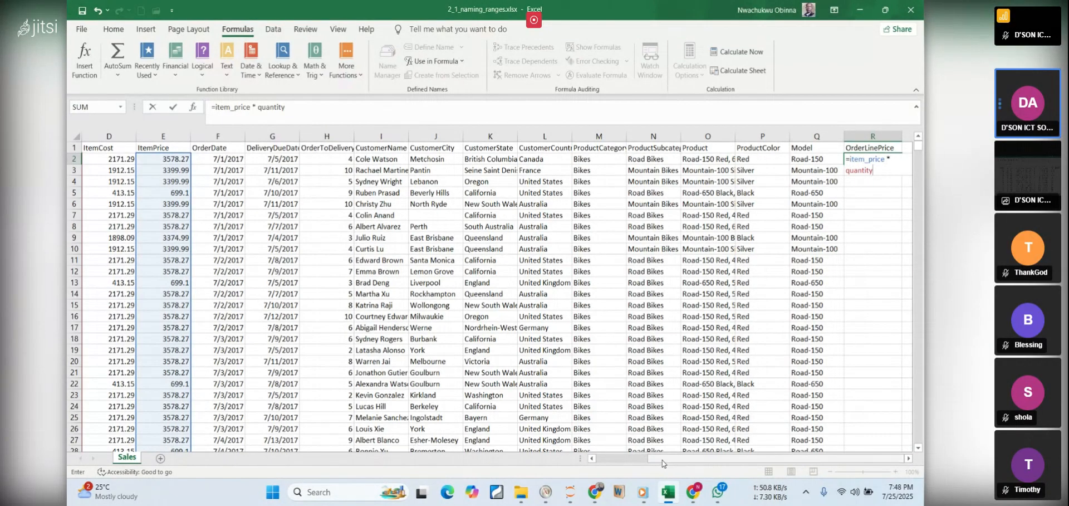
left_click_drag(661, 460, 624, 456)
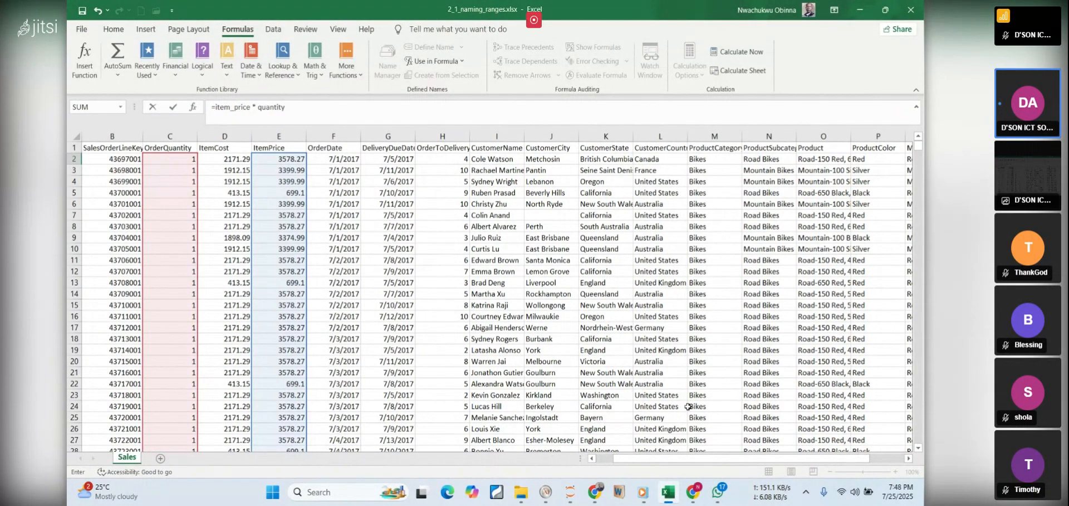
left_click_drag(690, 460, 727, 460)
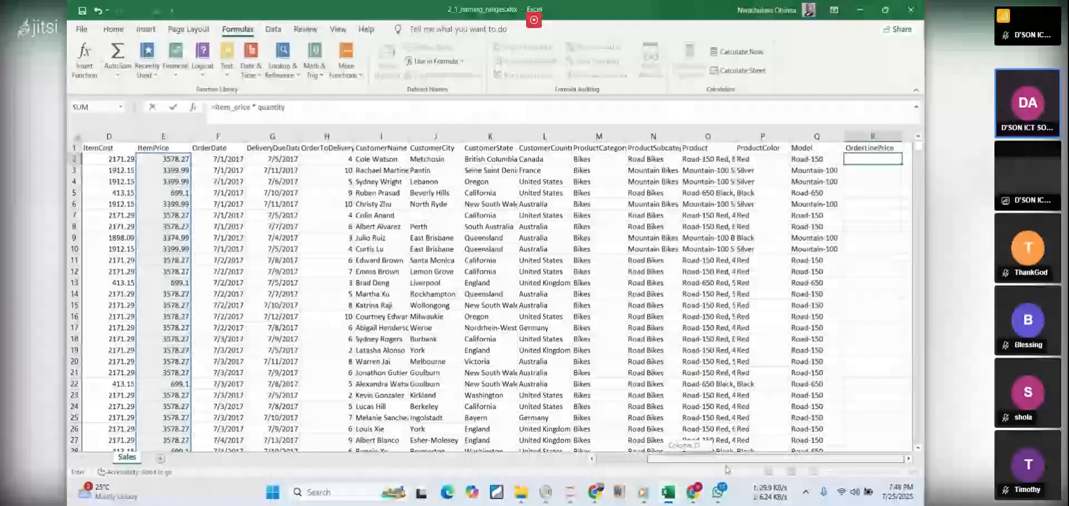
key("Return")
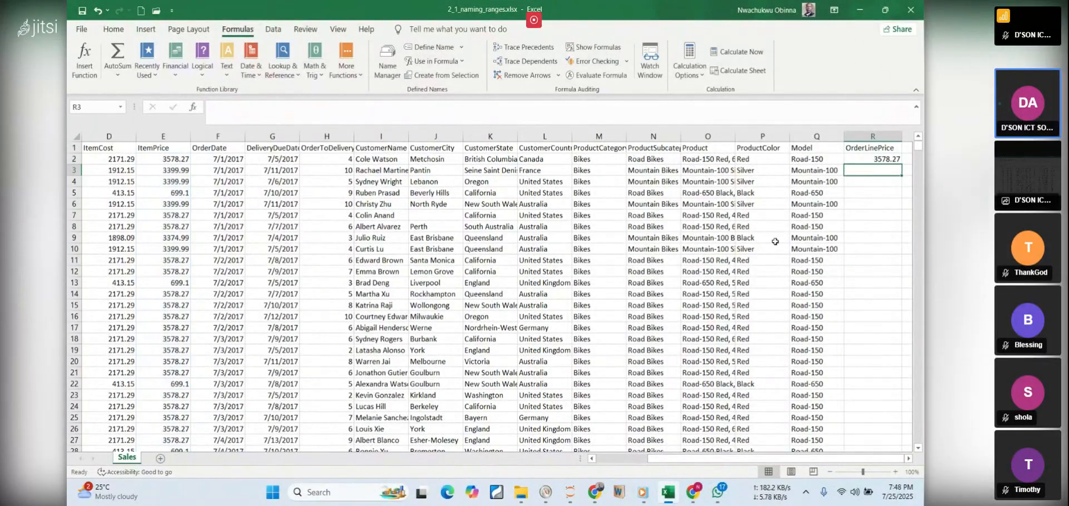
left_click(861, 159)
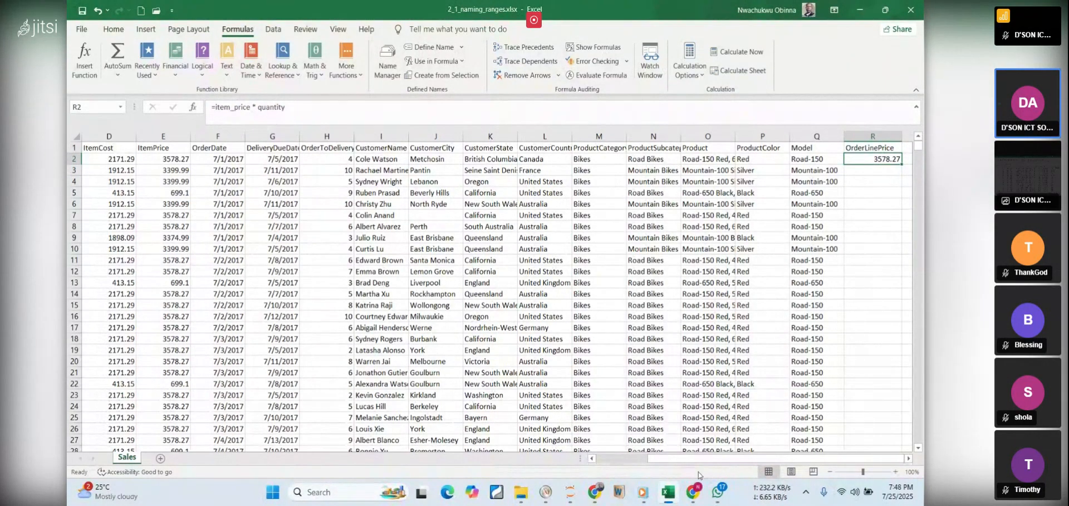
Switch to the PDF notes in Chrome and highlight the instruction about copying the formula down to row 1202
mouse_move(668, 500)
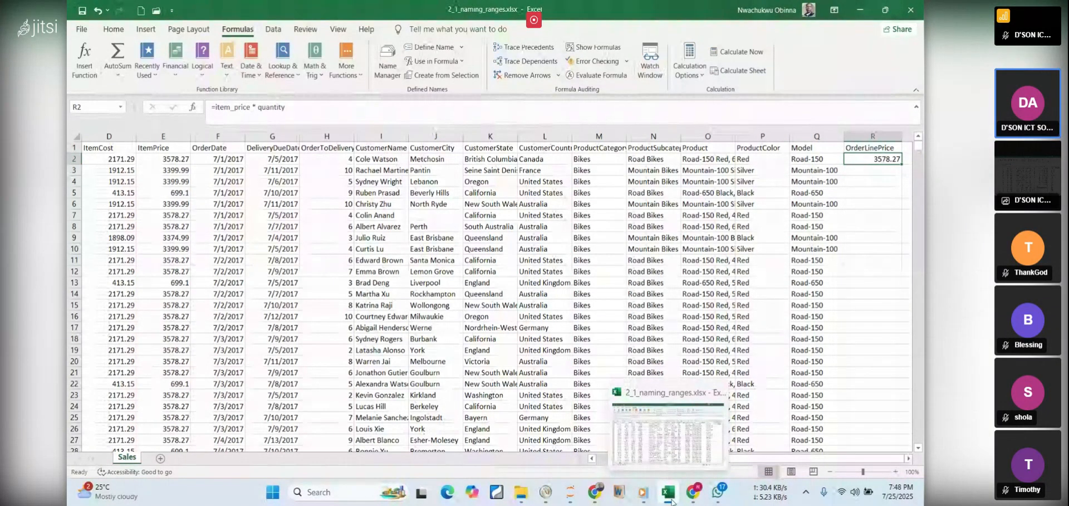
left_click(671, 499)
left_click(623, 337)
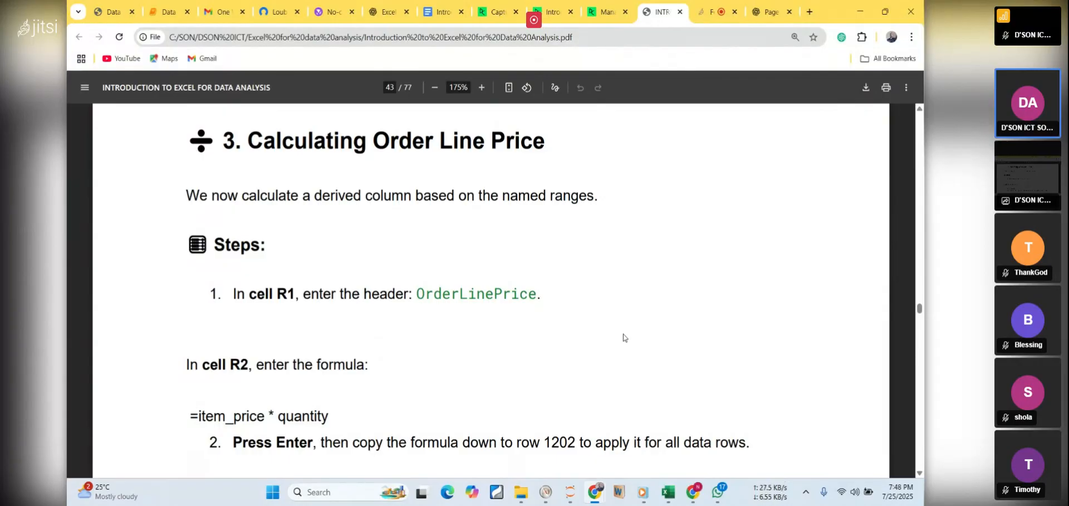
scroll(623, 334, "down", 3)
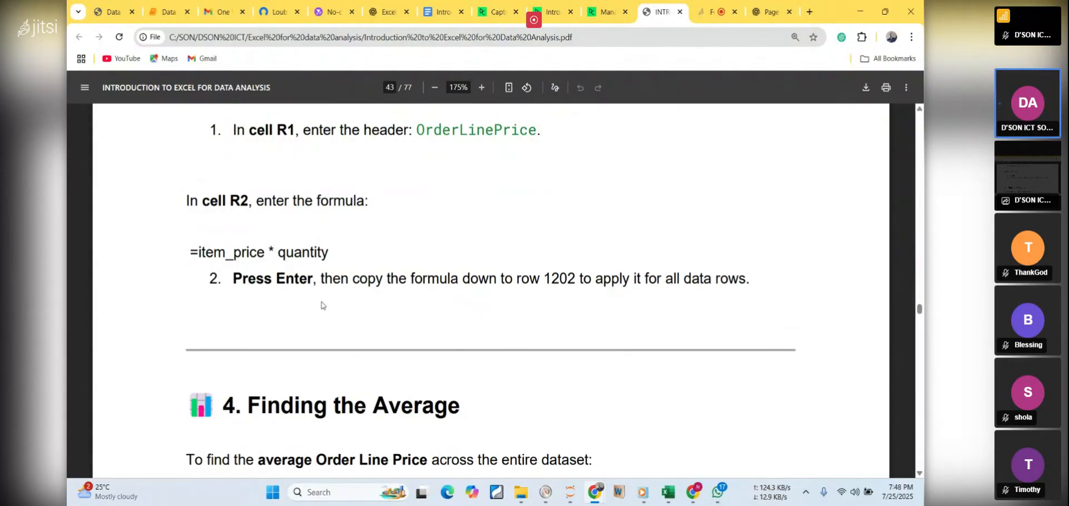
left_click_drag(321, 277, 769, 280)
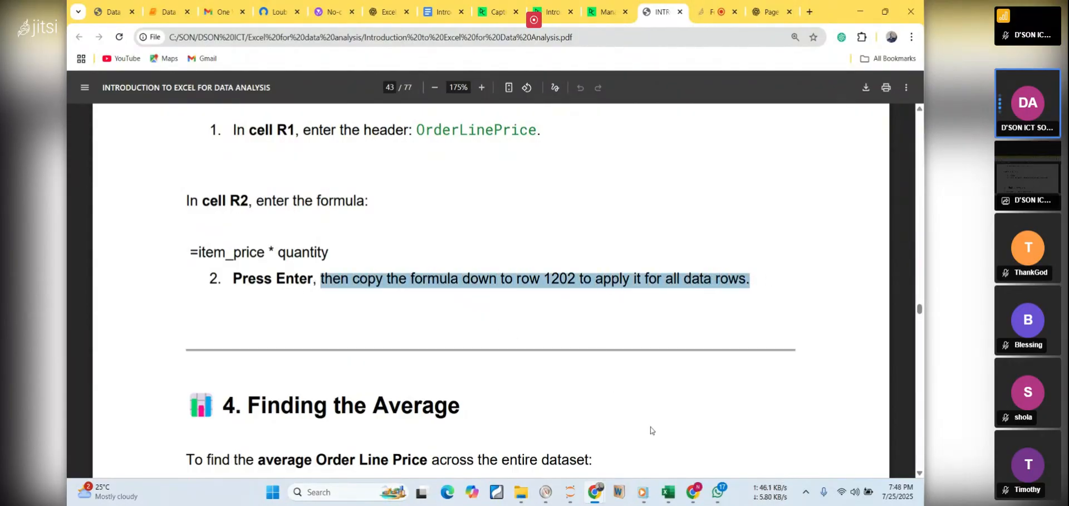
Switch to the Excel workbook and look across the Sales columns from OrderNo to OrderLinePrice
left_click(668, 491)
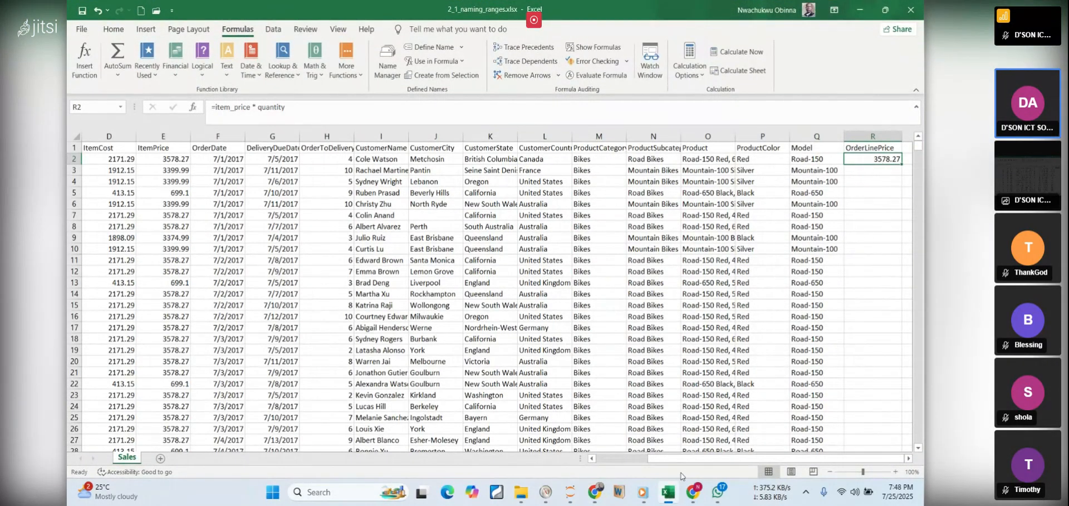
left_click_drag(676, 459, 606, 455)
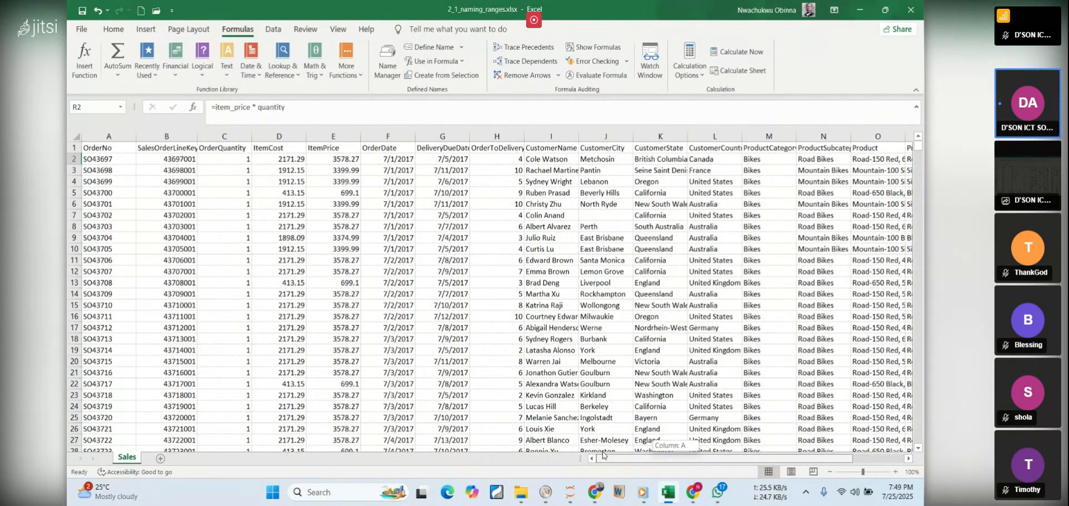
left_click_drag(603, 454, 649, 455)
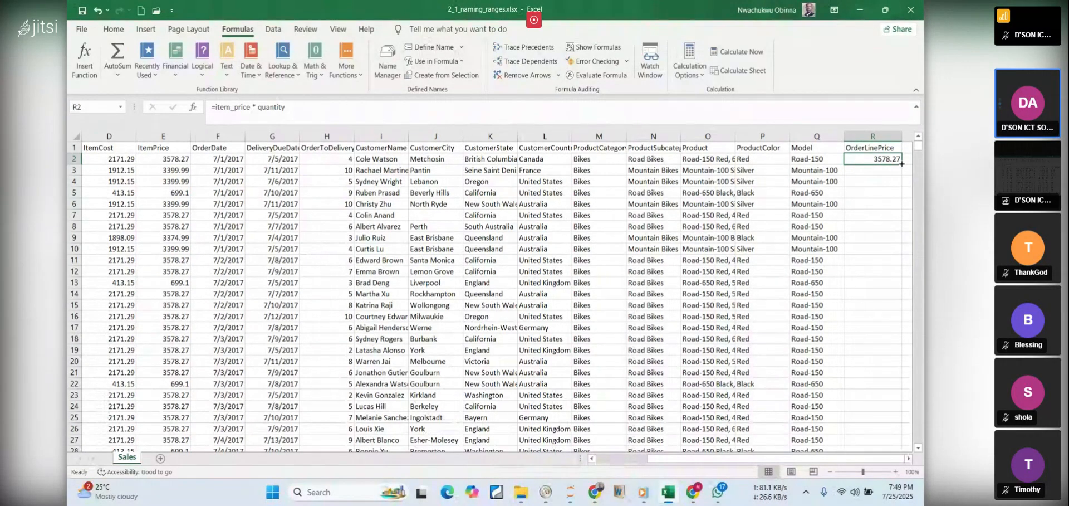
Try filling the OrderLinePrice formula from R2 down to R8 only, and undo that partial fill
left_click_drag(902, 163, 744, 229)
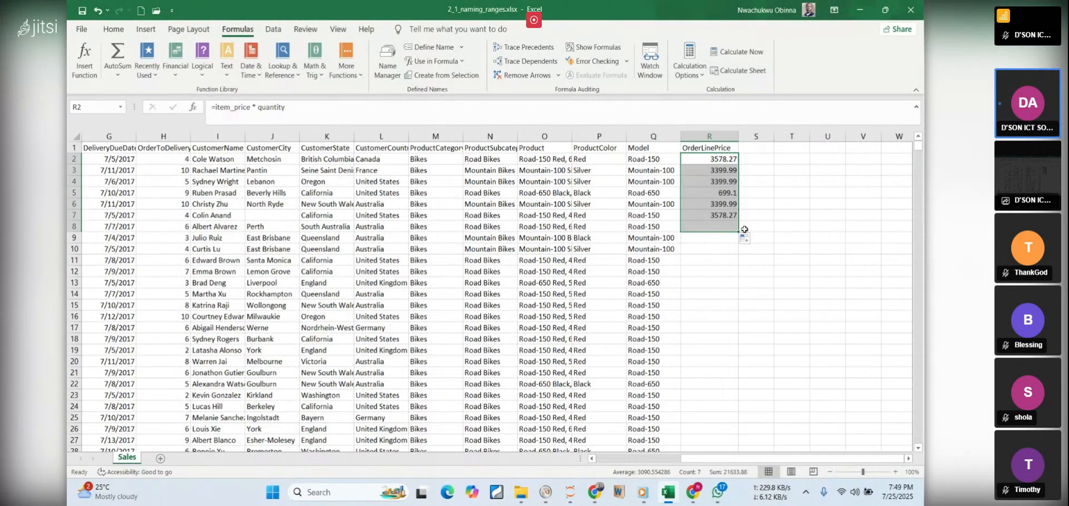
left_click(768, 215)
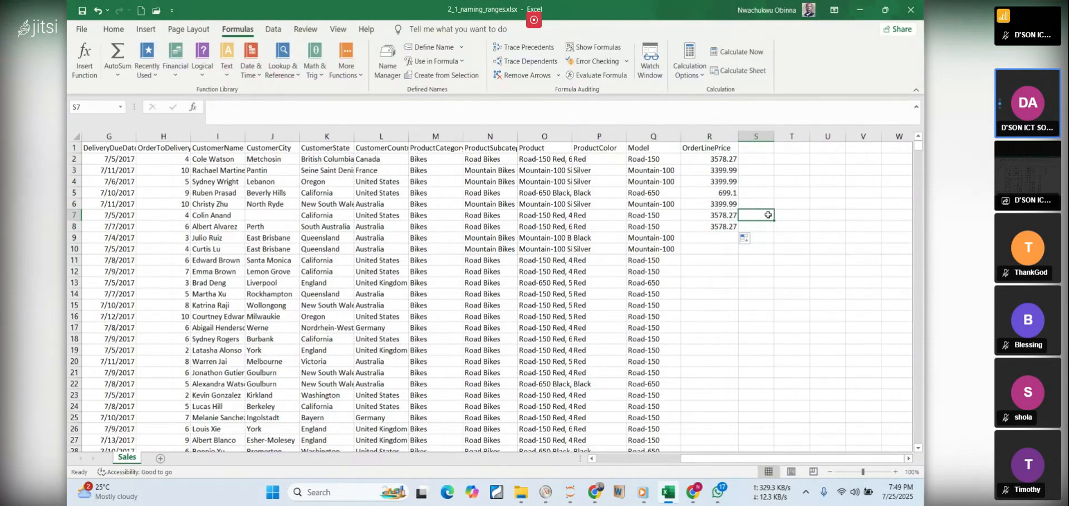
key("ctrl+z")
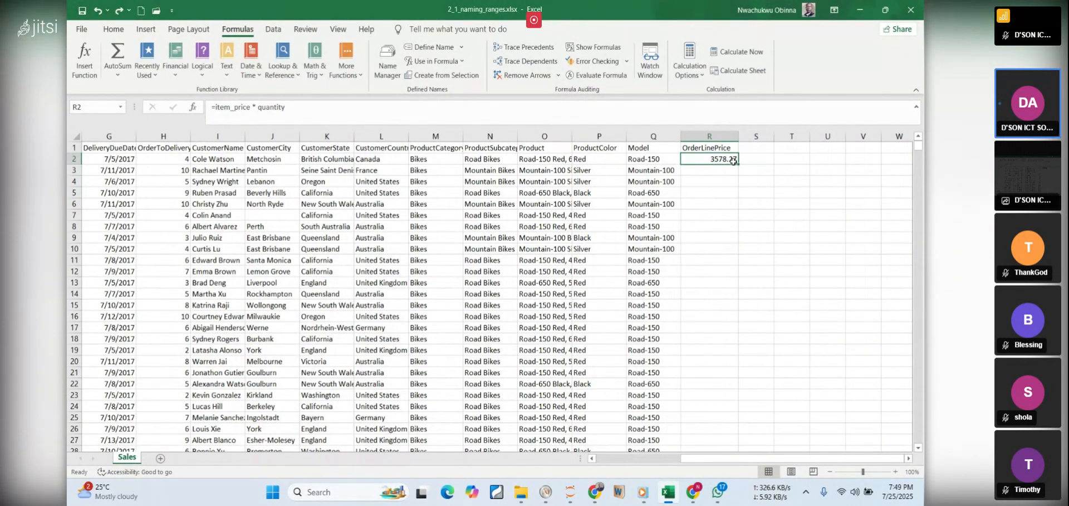
Copy the OrderLinePrice formula from R2 down through all data rows to row 1202
double_click(739, 165)
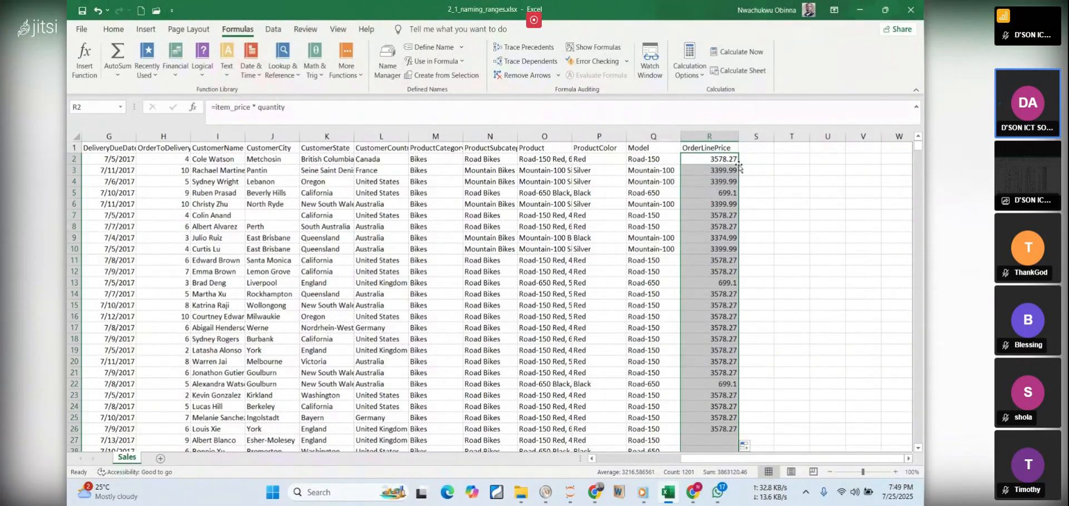
left_click(708, 160)
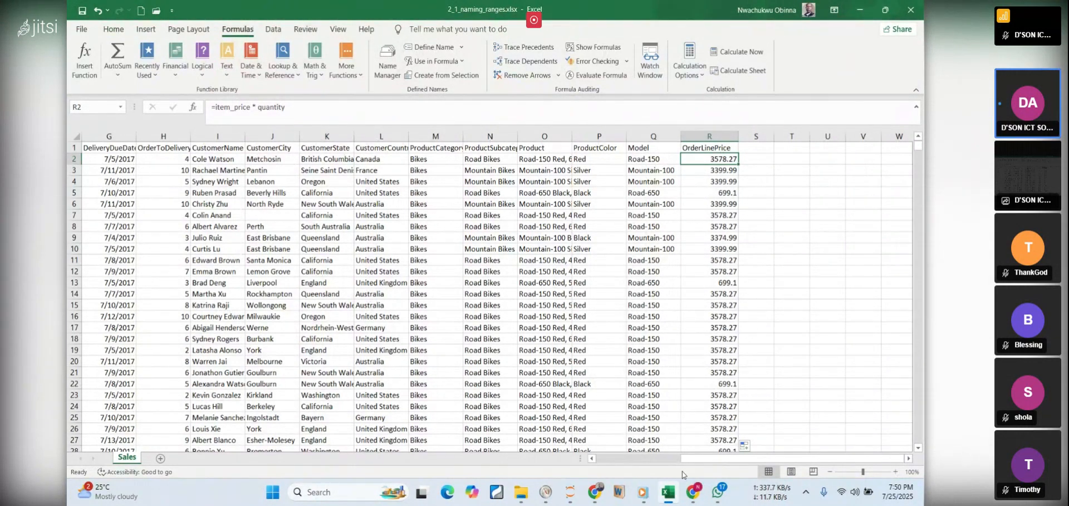
Switch to the PDF notes in Chrome and read the Finding the Average section, highlighting cell R1204 and the formula AVERAGE(R2:R1202)
left_click(672, 495)
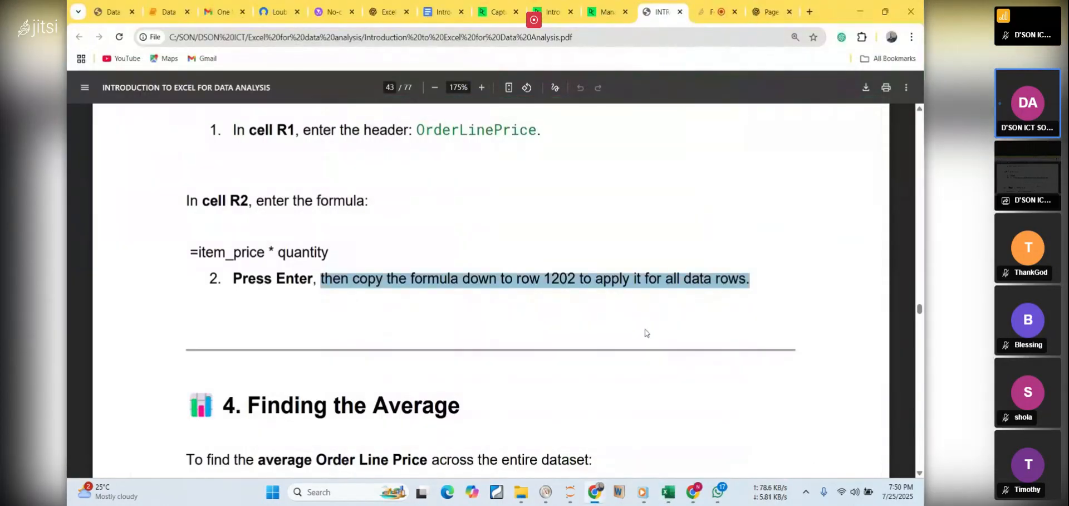
left_click(638, 304)
scroll(638, 302, "down", 3)
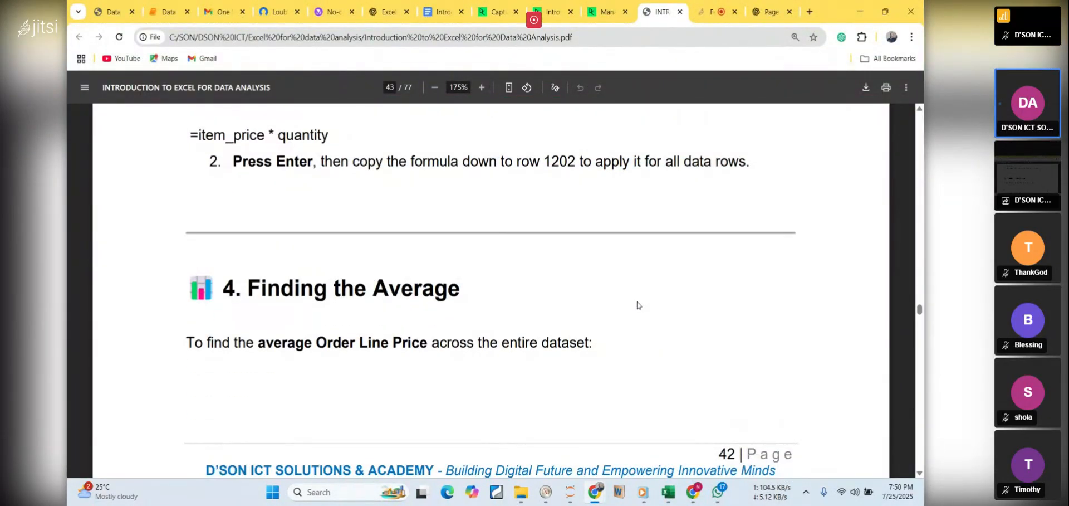
scroll(638, 302, "down", 2)
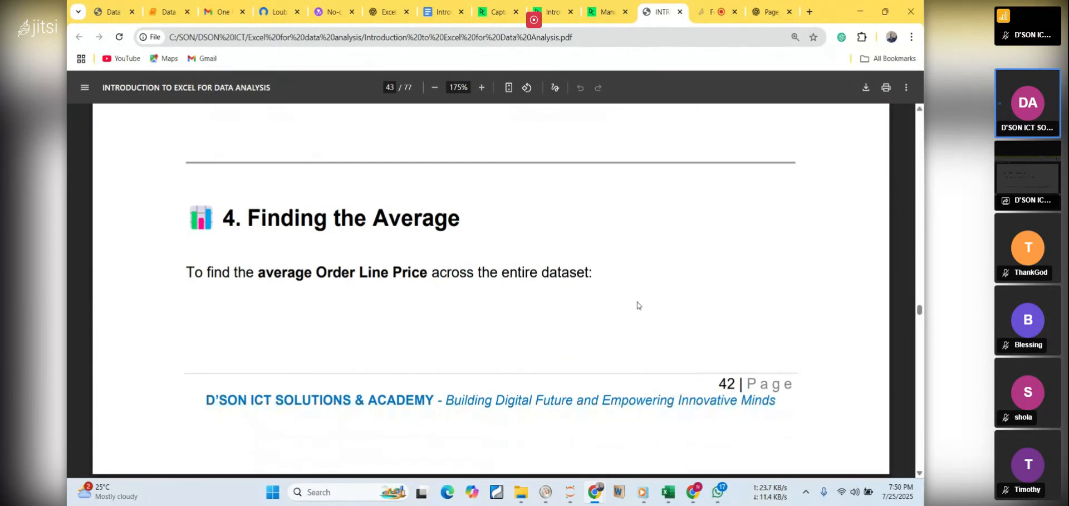
scroll(637, 301, "down", 2)
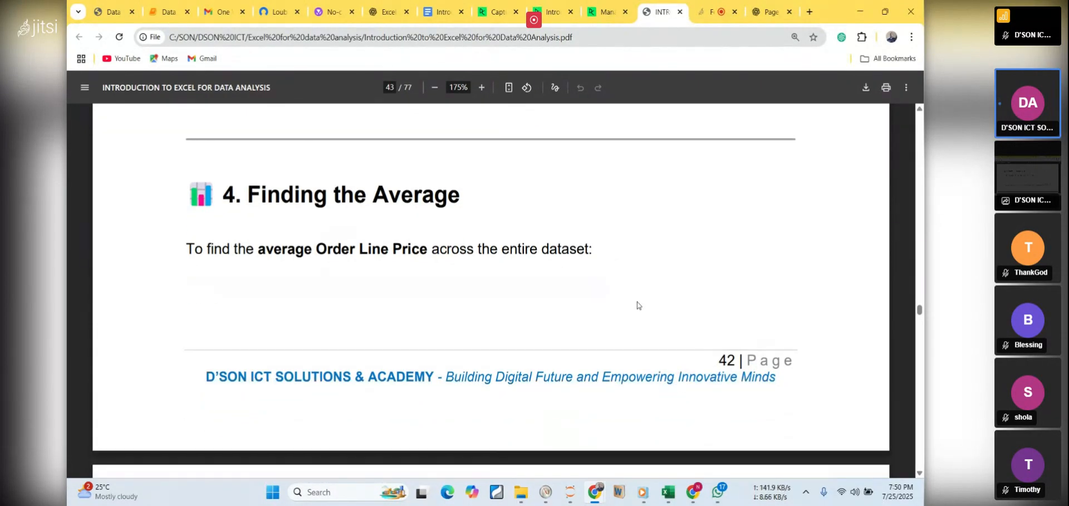
scroll(637, 302, "down", 2)
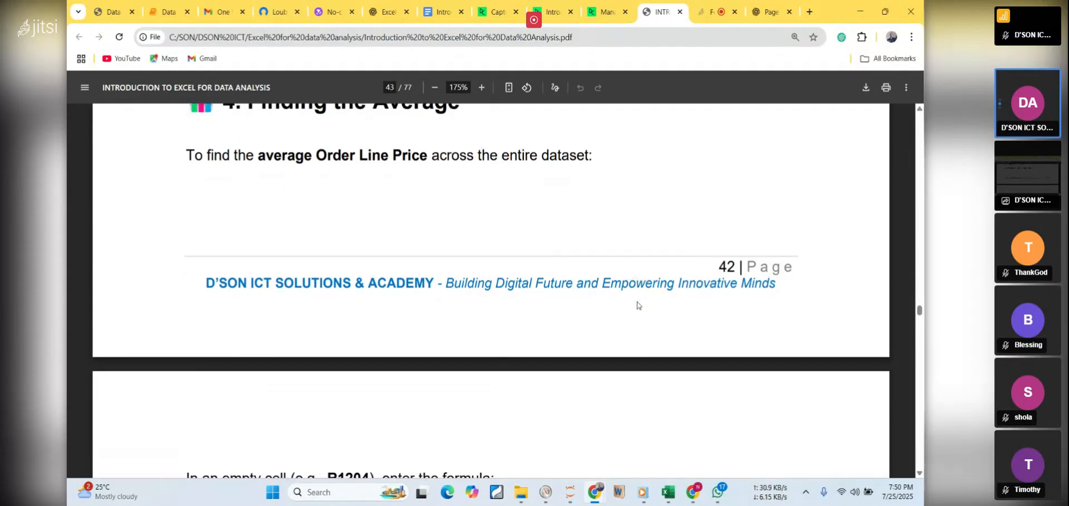
scroll(637, 302, "down", 8)
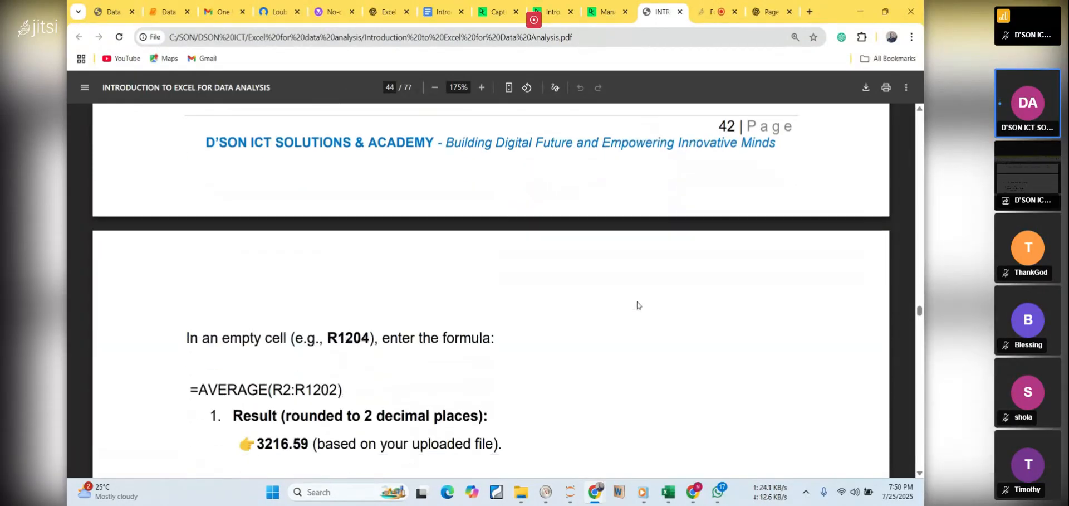
scroll(637, 301, "down", 3)
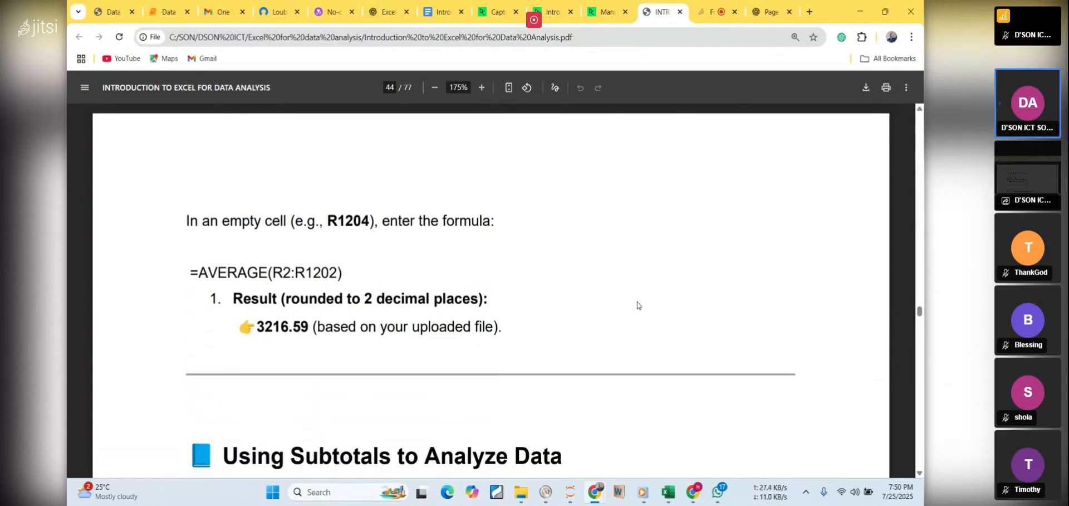
left_click_drag(328, 221, 367, 221)
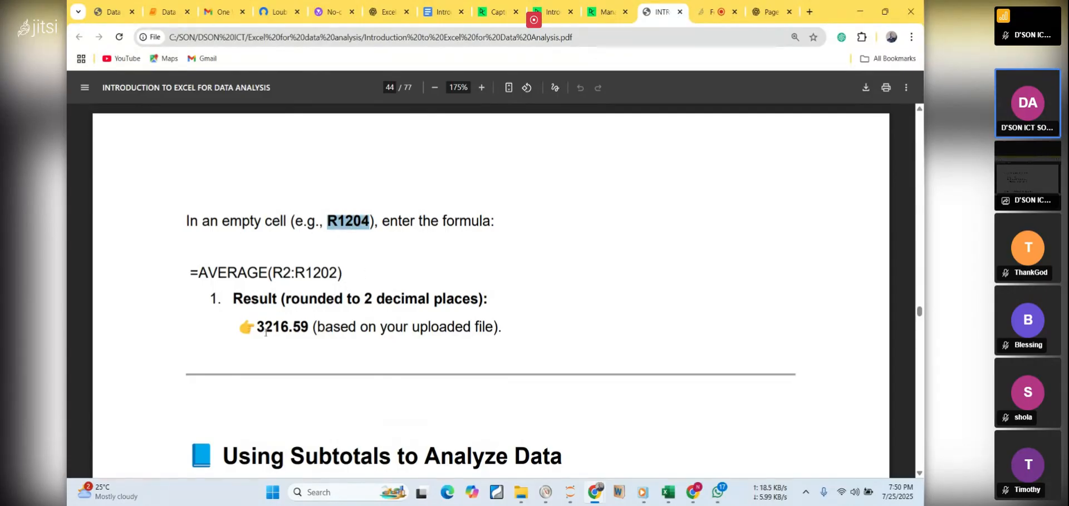
left_click_drag(199, 271, 363, 272)
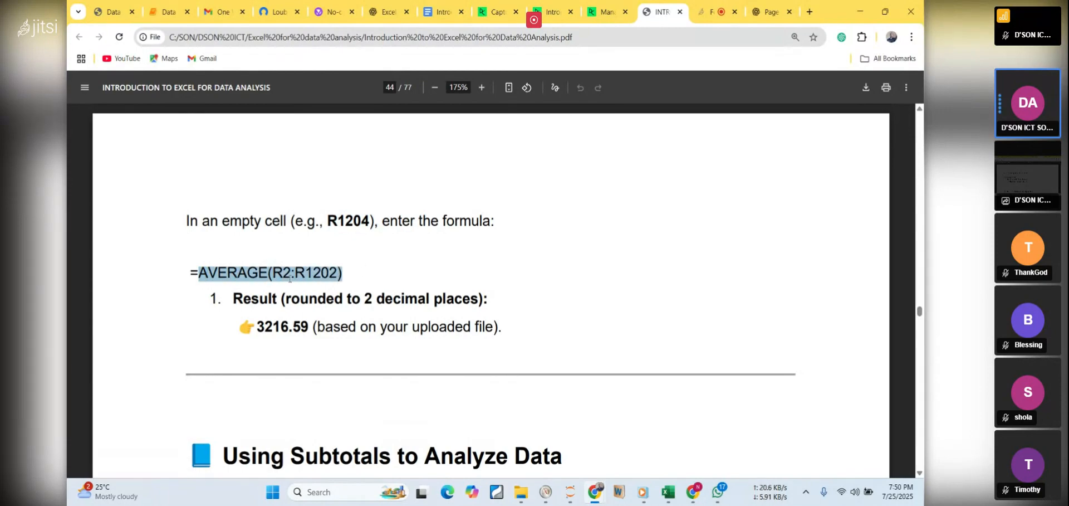
Switch to the Excel workbook and start an AVERAGE formula in R1203, directly below the last OrderLinePrice value
mouse_move(668, 492)
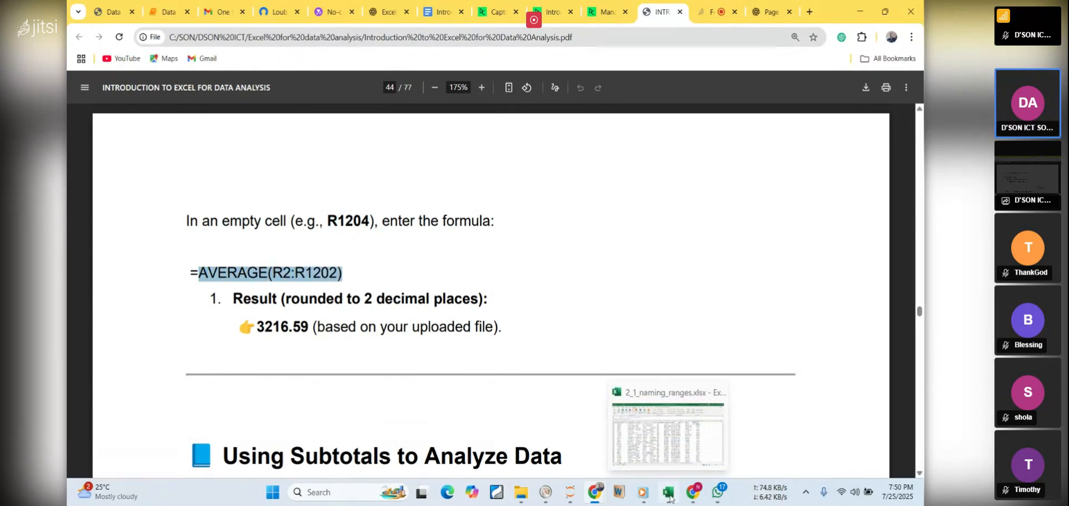
left_click(669, 493)
left_click_drag(920, 148, 921, 440)
scroll(700, 337, "down", 1)
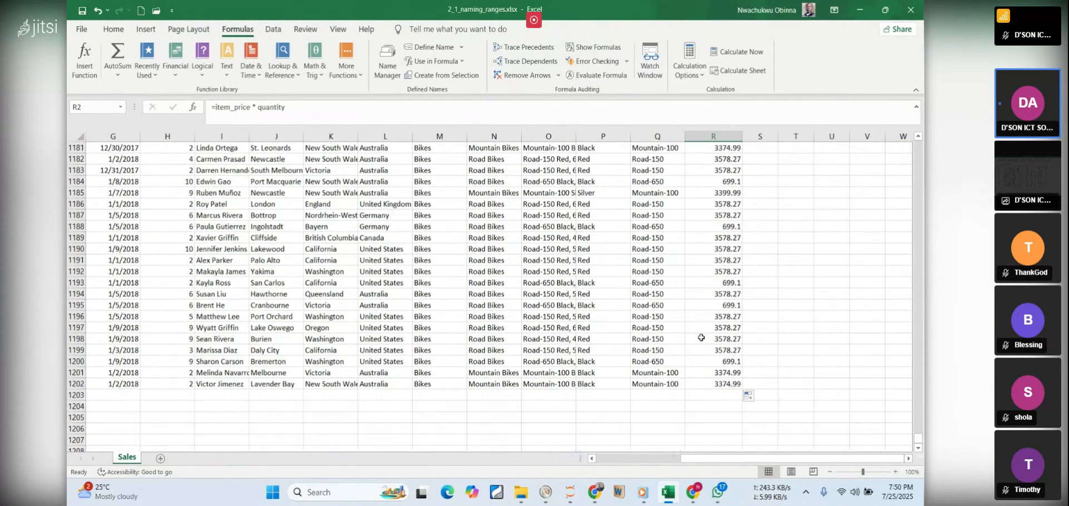
left_click(722, 396)
type("=")
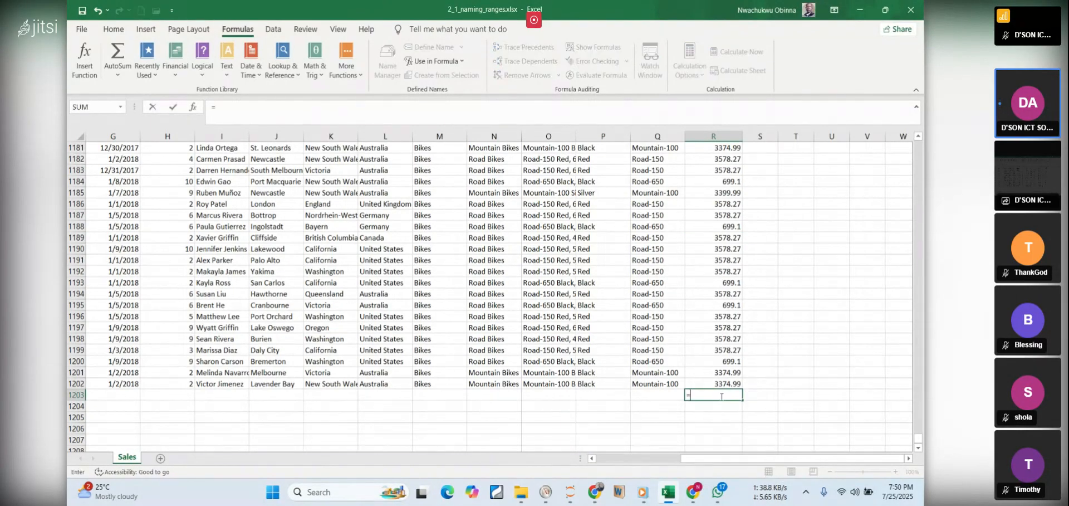
type("ave")
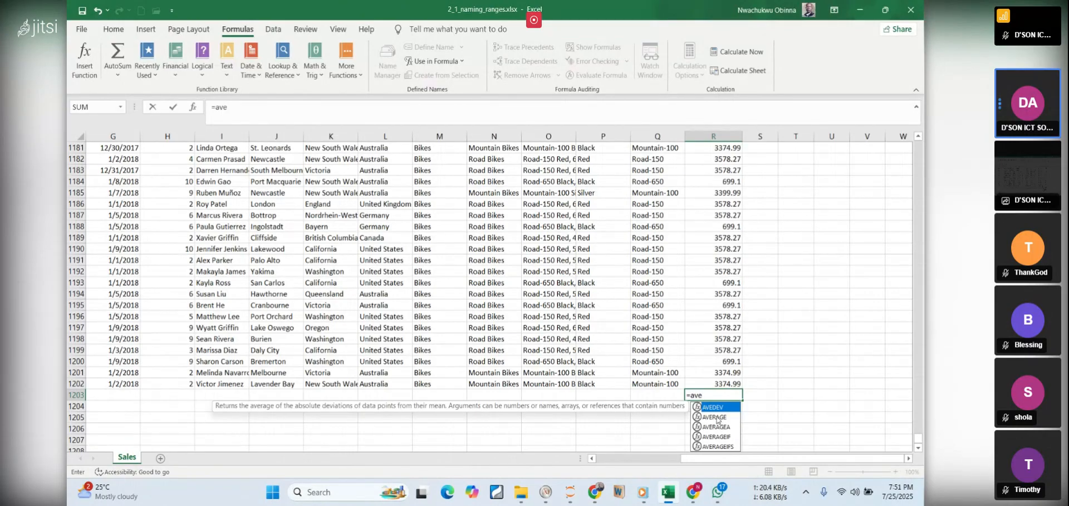
double_click(716, 417)
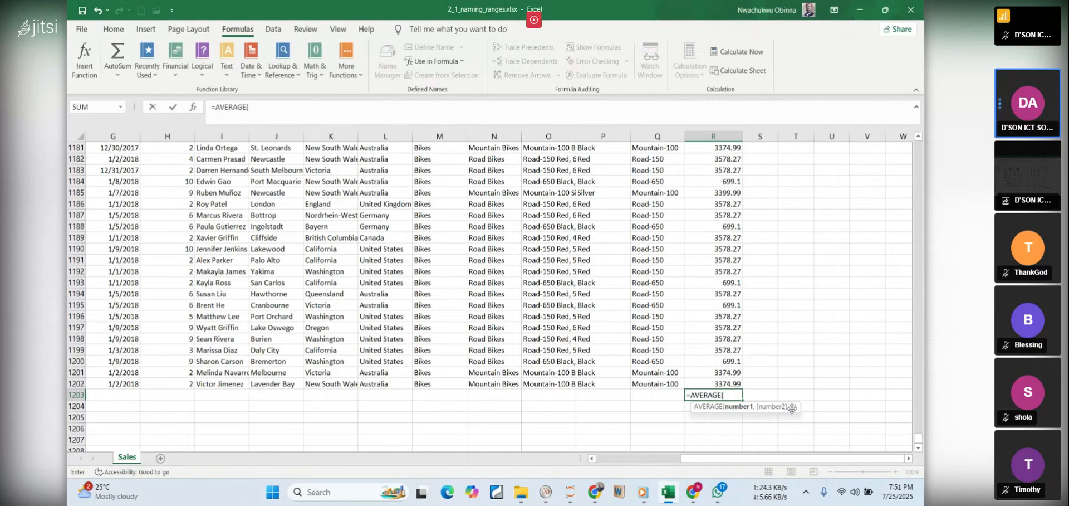
Use the OrderLinePrice range R2:R1202 as the AVERAGE argument and enter the formula
scroll(696, 216, "up", 3)
scroll(696, 216, "up", 14)
scroll(698, 220, "up", 16)
scroll(716, 195, "up", 16)
scroll(729, 183, "up", 6)
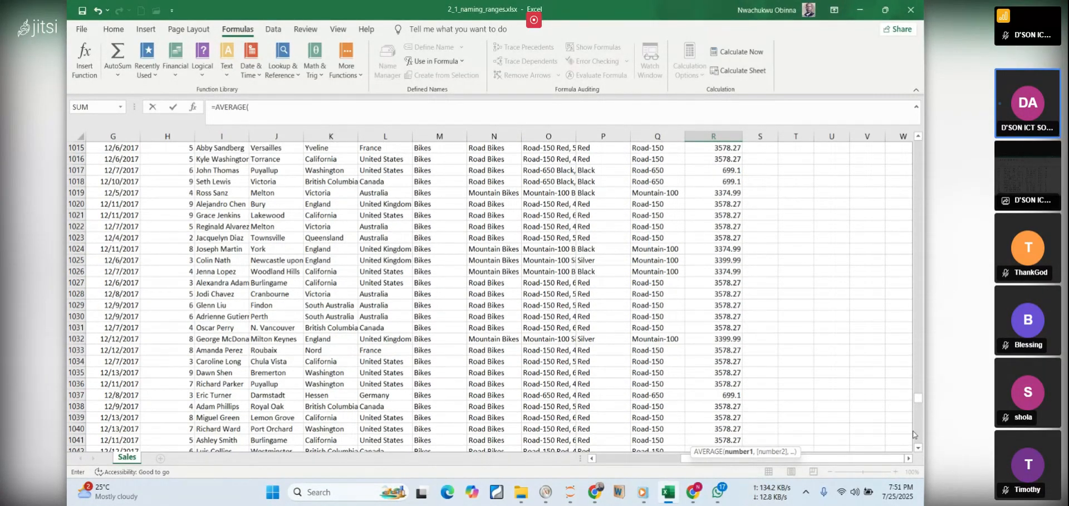
left_click_drag(923, 405, 919, 145)
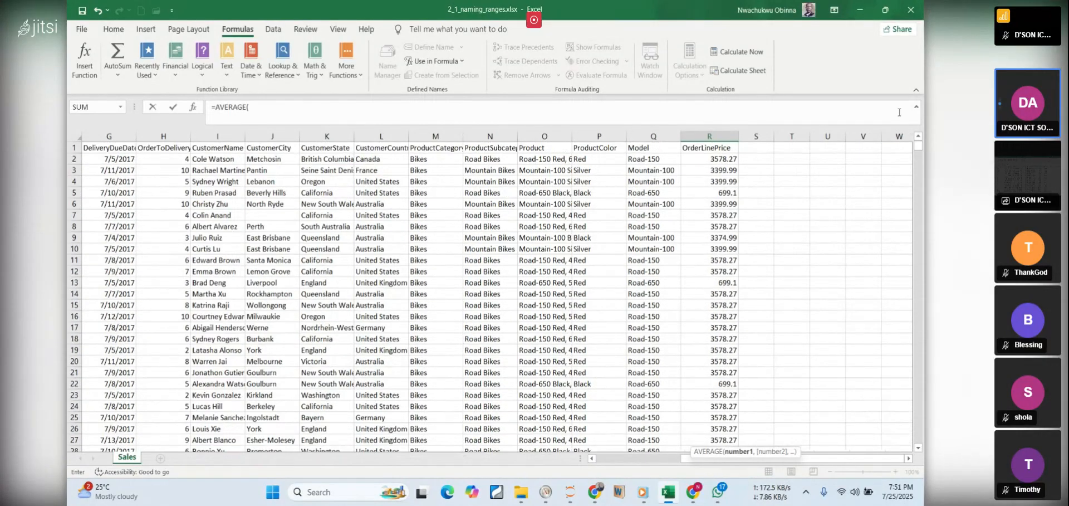
left_click(720, 158)
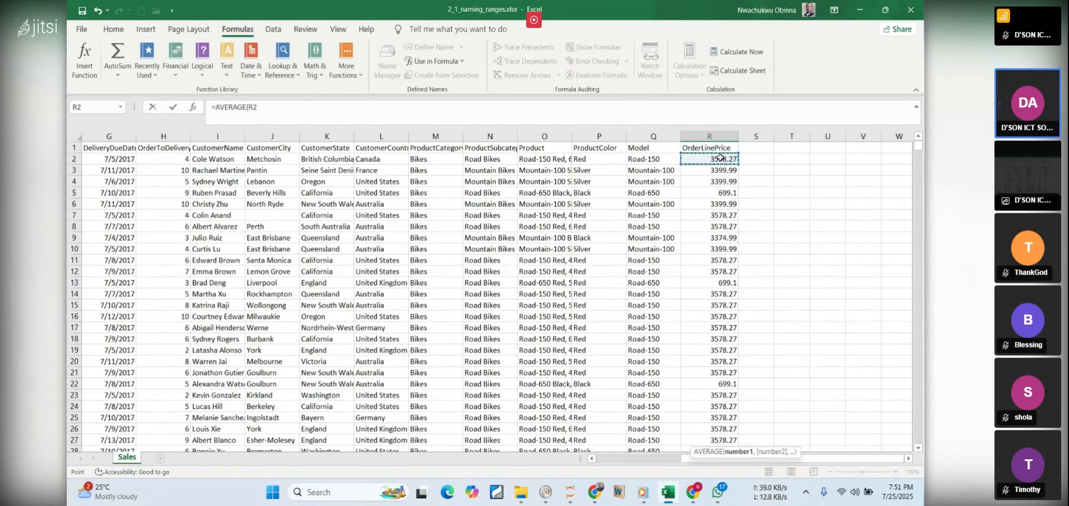
key("ctrl+shift+Down")
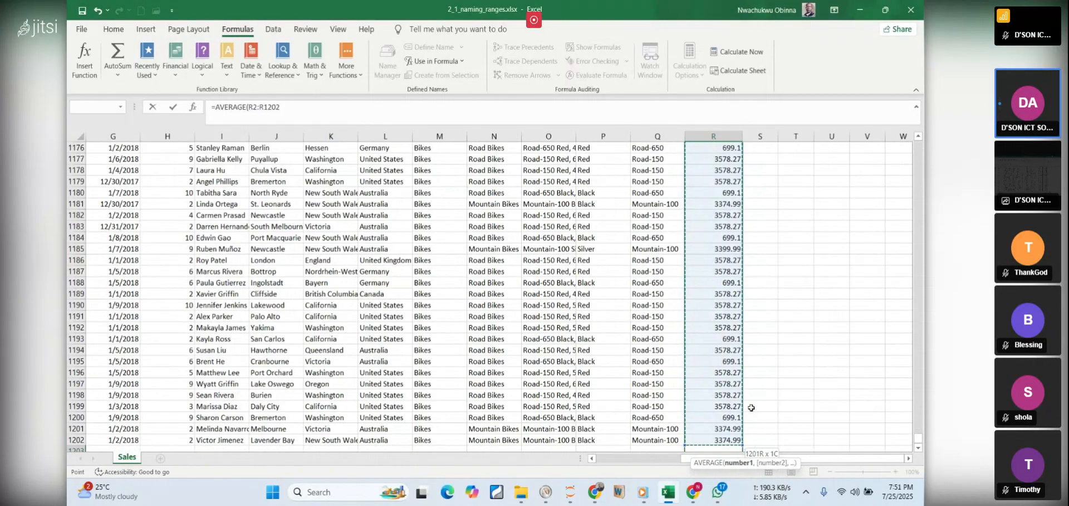
scroll(856, 392, "down", 1)
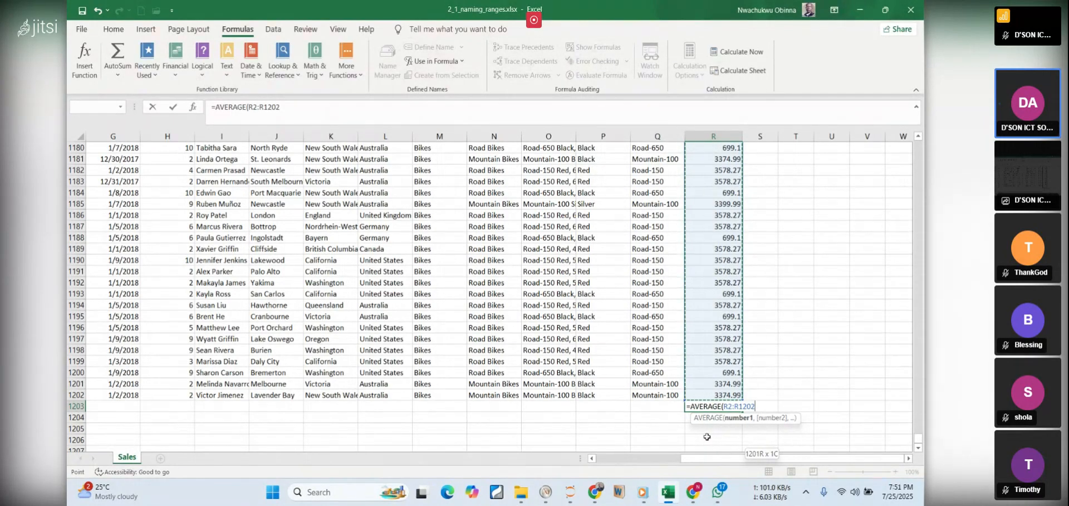
key("Return")
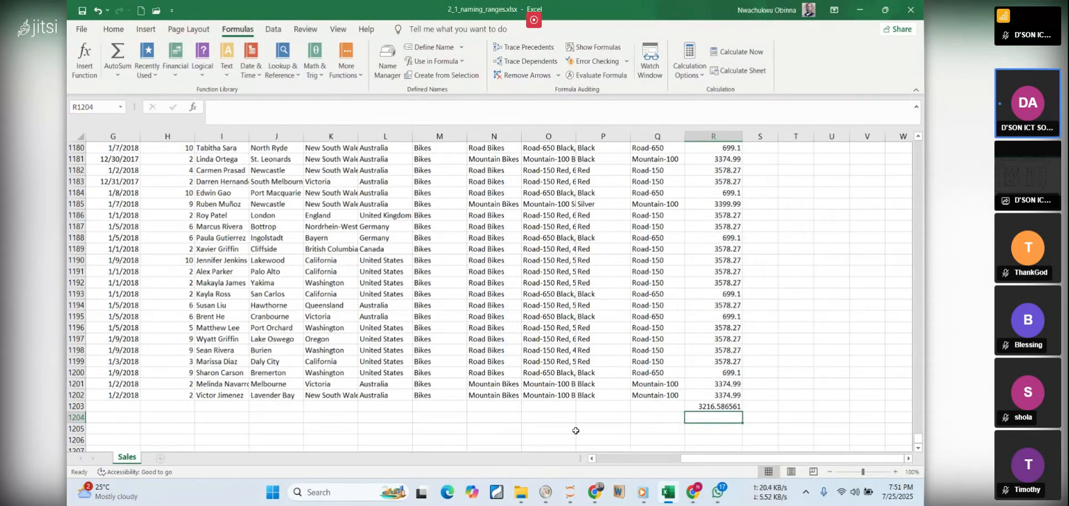
Switch to the PDF notes in Chrome and highlight the line "Result (rounded to 2 decimal places)"
mouse_move(707, 504)
left_click(669, 493)
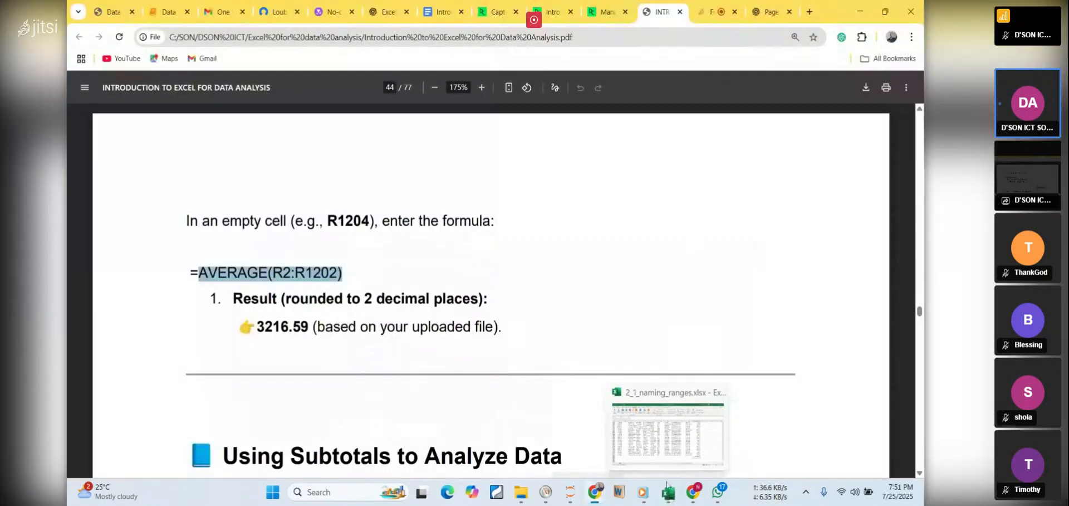
left_click(630, 282)
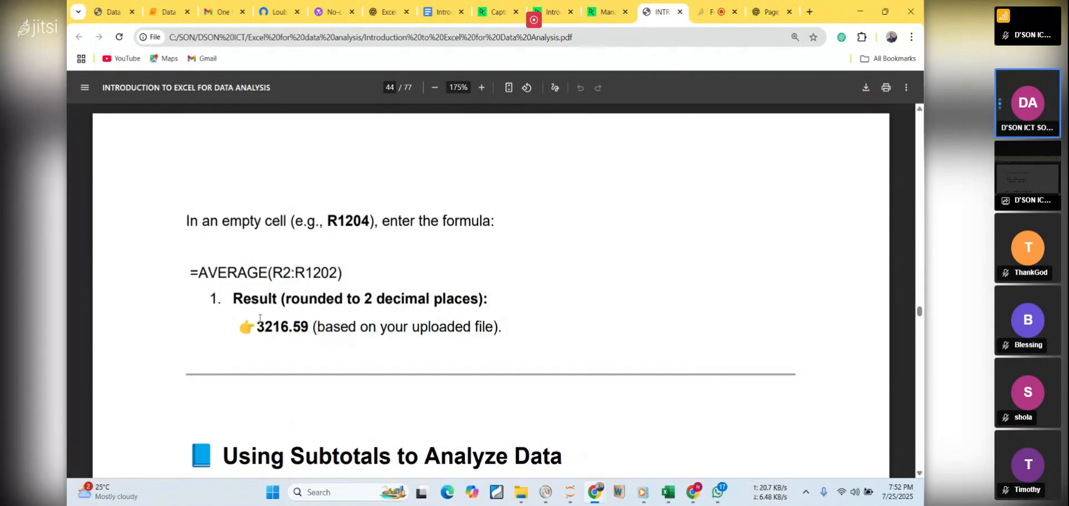
left_click_drag(234, 298, 522, 305)
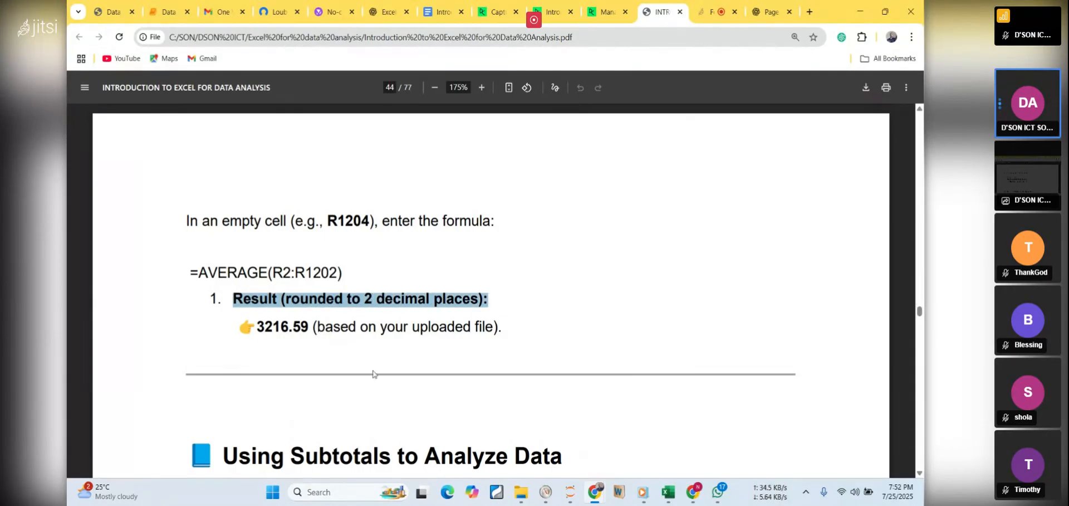
Switch to the Excel workbook and reduce the average in R1203 to two decimal places
left_click(665, 498)
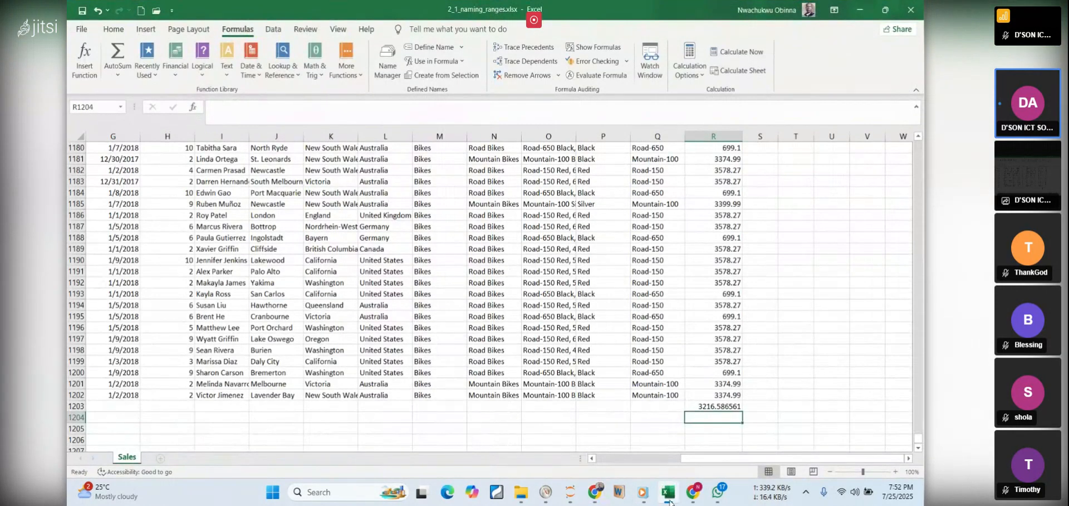
left_click(717, 408)
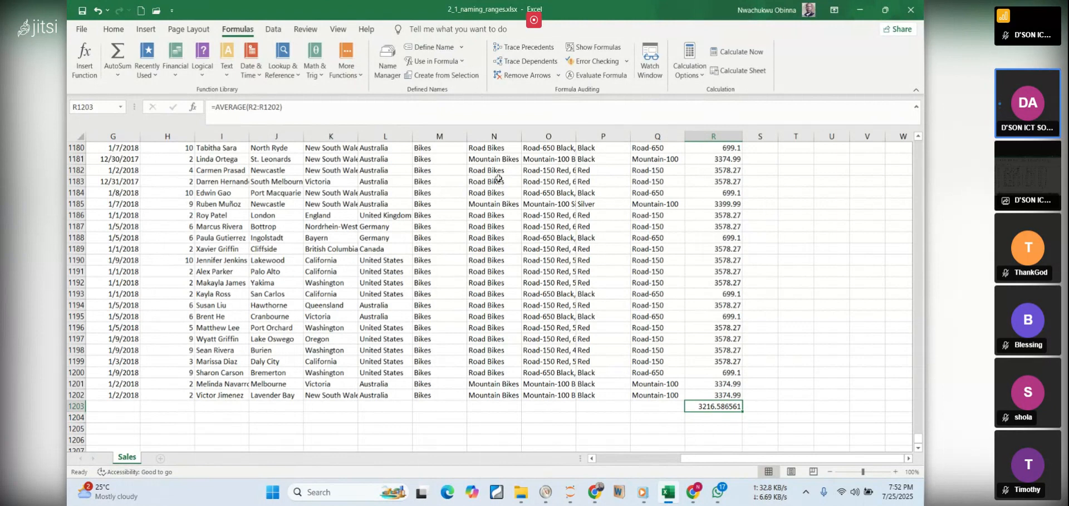
left_click(113, 29)
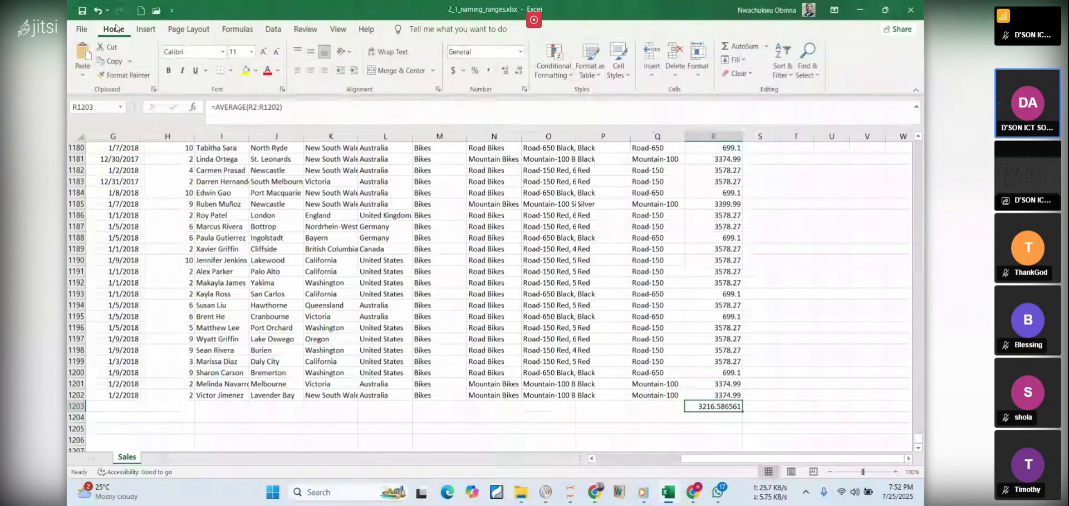
left_click(519, 71)
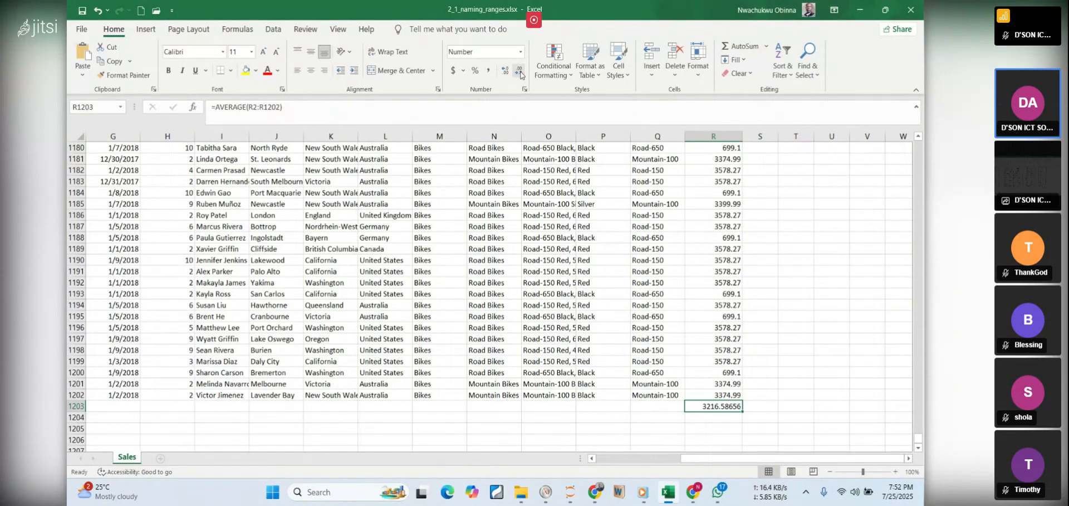
left_click(519, 71)
left_click(520, 72)
left_click(520, 72)
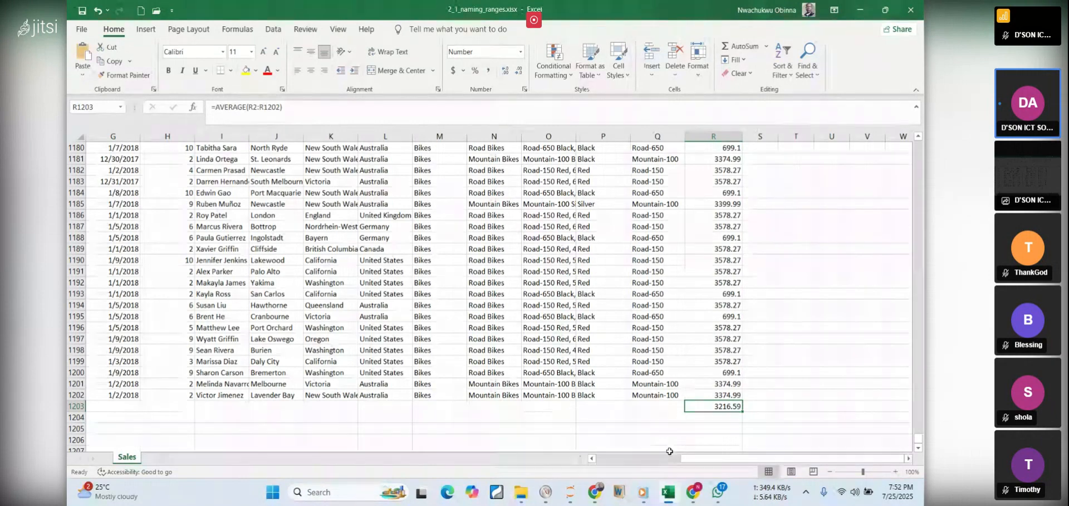
Switch to the PDF notes in Chrome, clear the text highlight, and bring up the Jitsi meeting to check its chat and participants
left_click(669, 493)
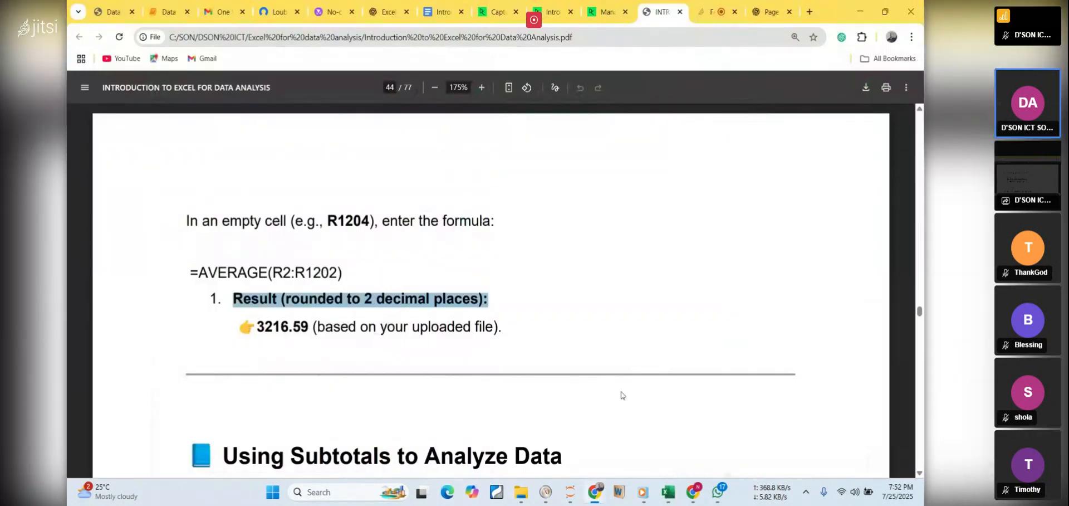
left_click(582, 303)
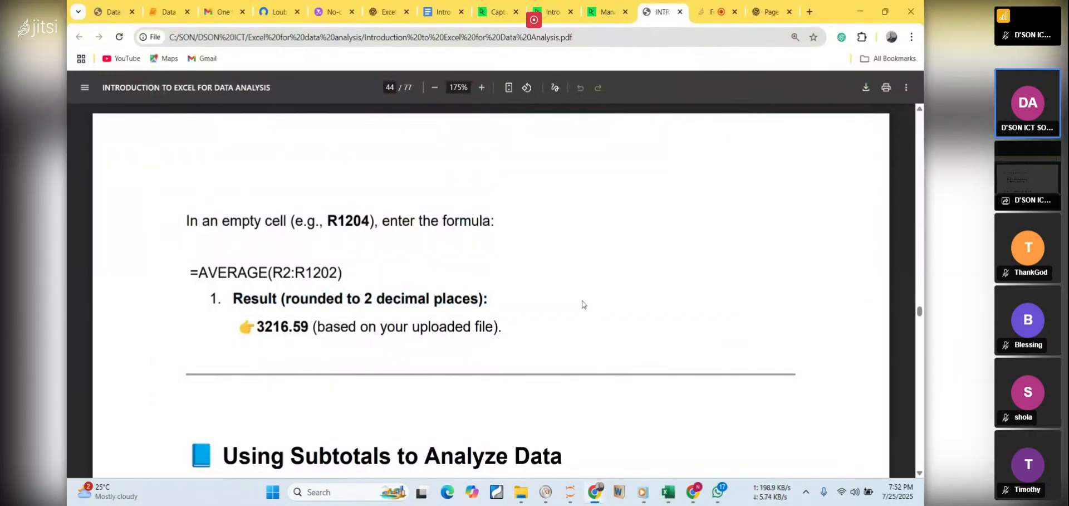
left_click(717, 20)
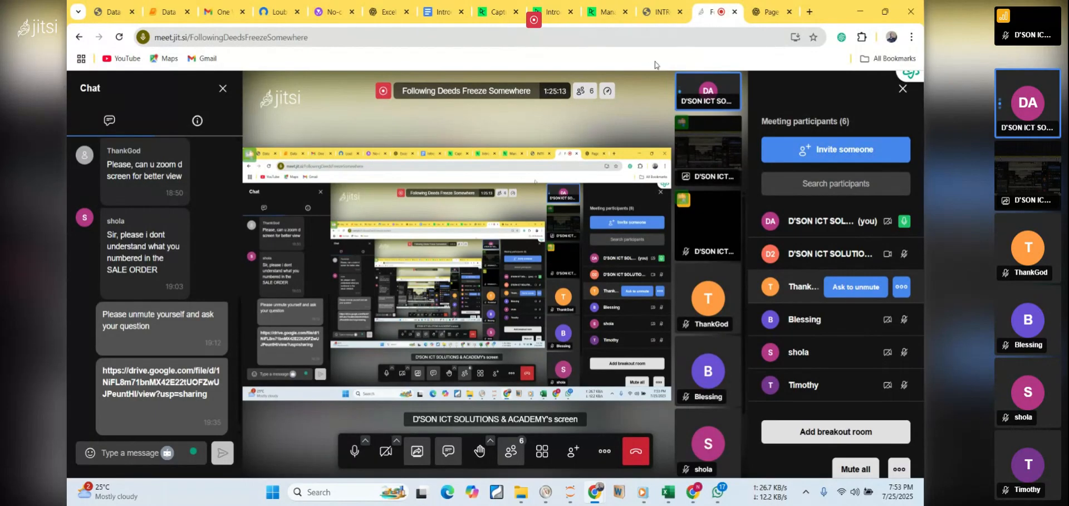
mouse_move(666, 497)
left_click(666, 498)
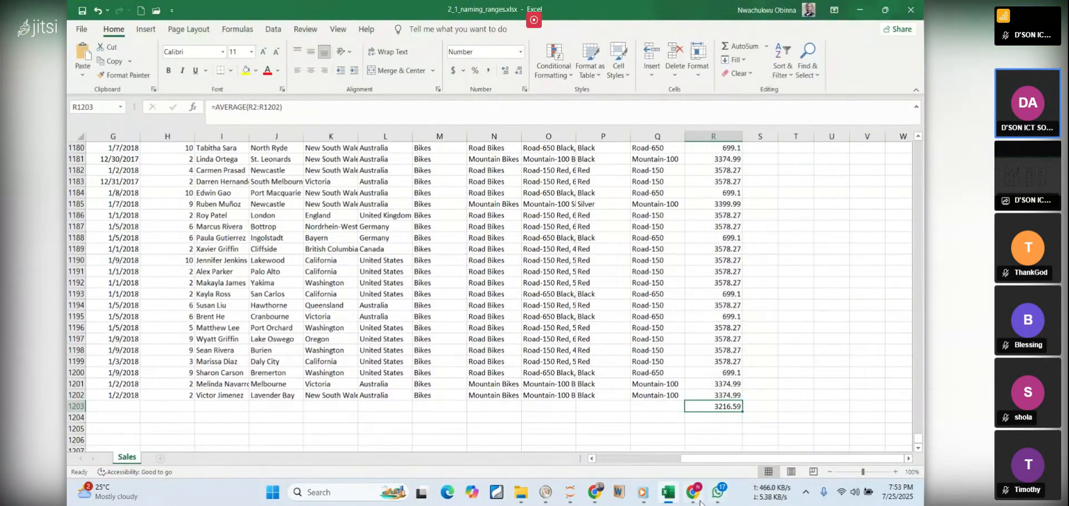
left_click(693, 497)
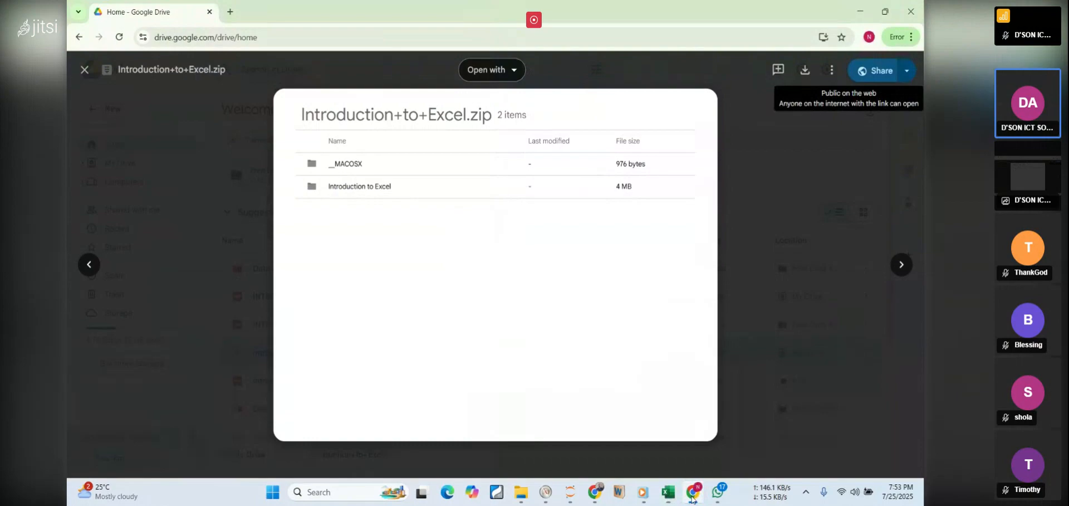
left_click(665, 498)
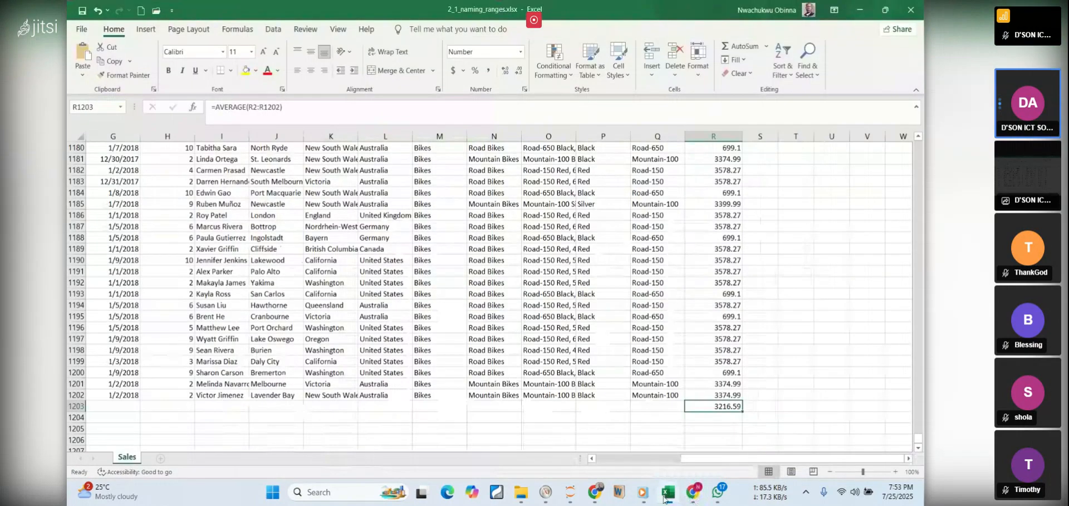
Minimize the workbook, return to the PDF notes in Chrome and read the lesson objective of Using Subtotals to Analyze Data
left_click(875, 12)
left_click(863, 14)
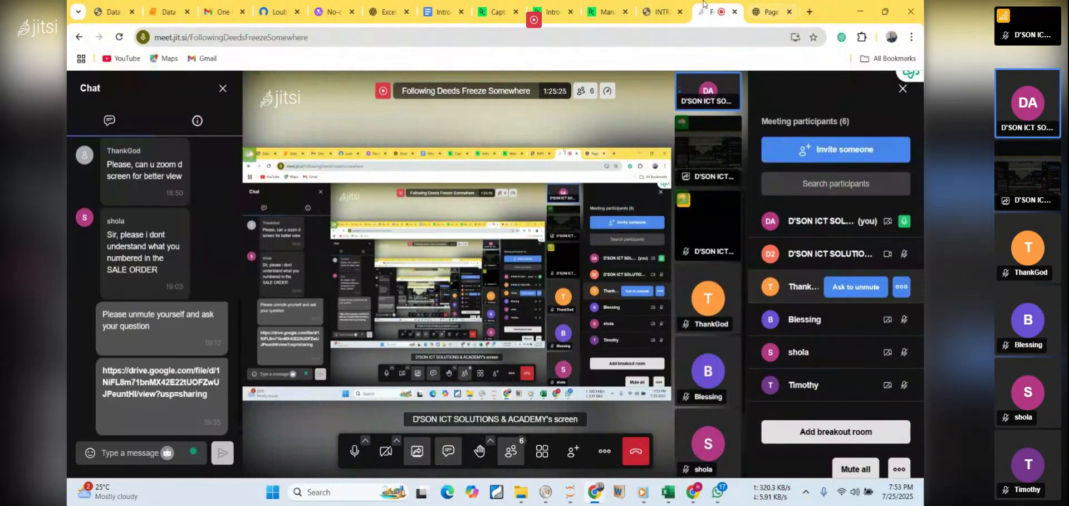
left_click(668, 10)
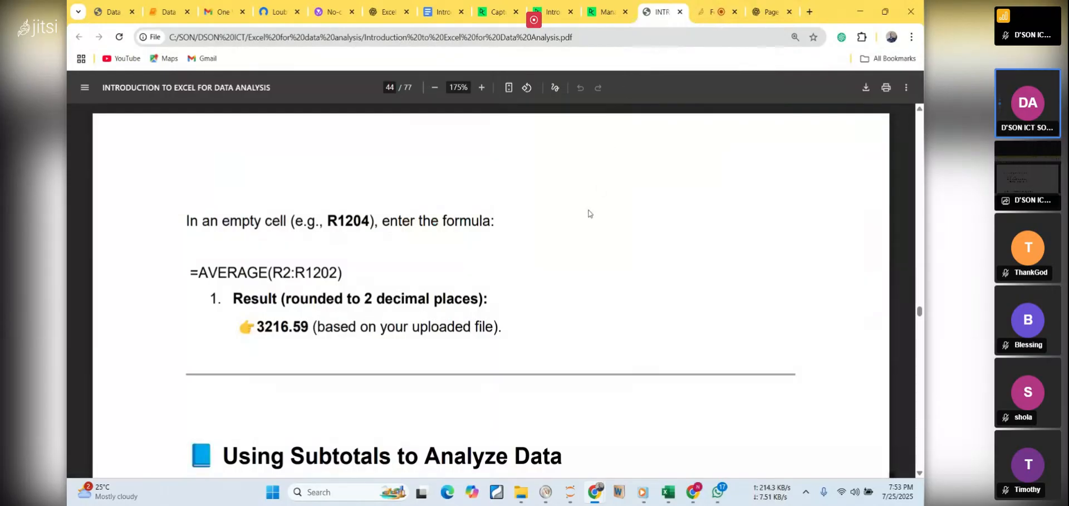
scroll(590, 213, "down", 4)
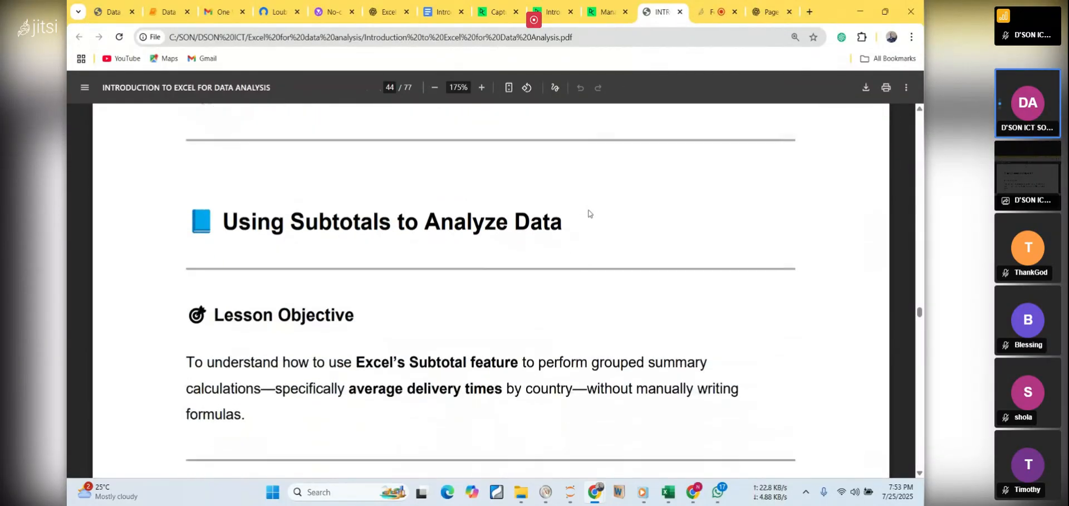
scroll(589, 213, "down", 1)
scroll(589, 214, "down", 1)
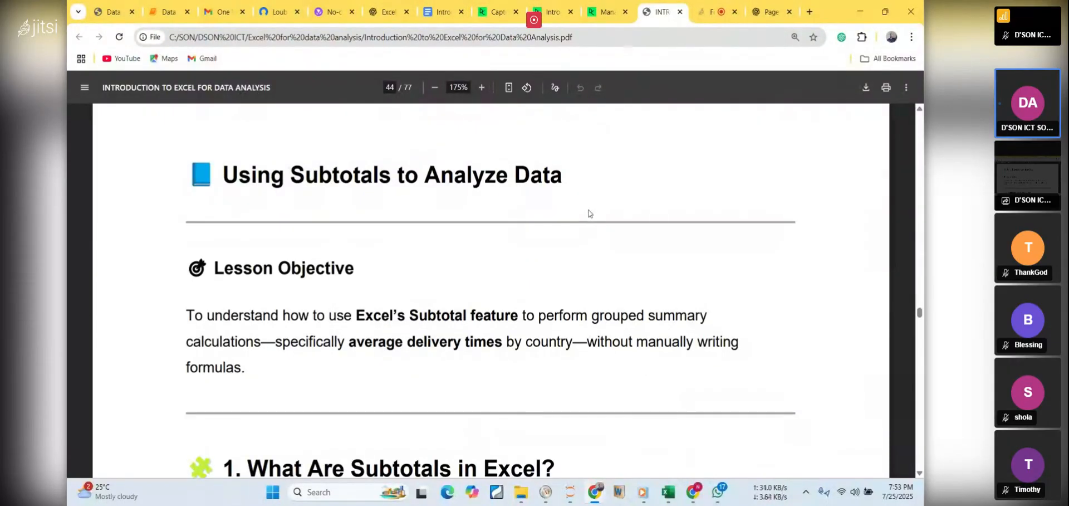
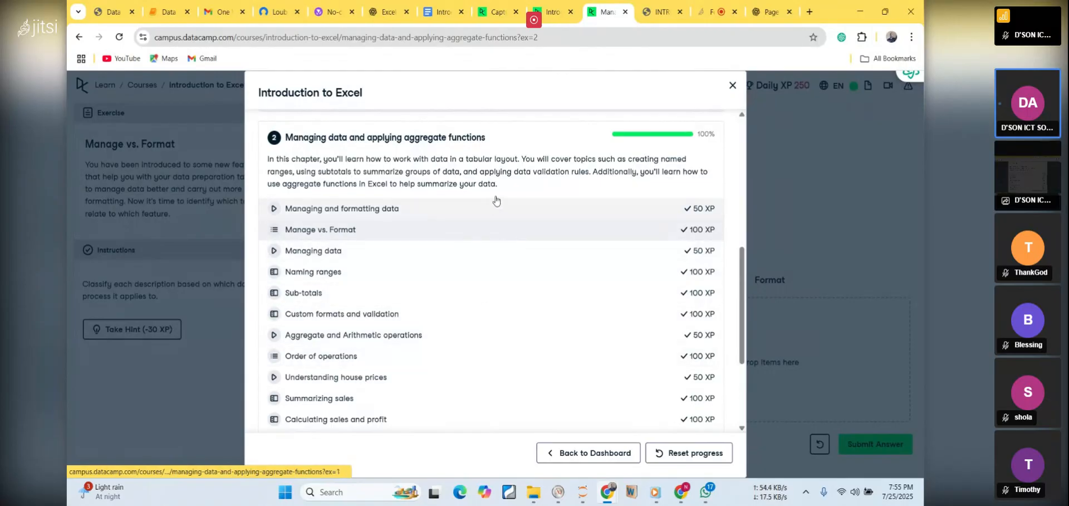
Return to the PDF notes in Chrome, and open 2_2_sub_totals.xlsx from the Workbooks folder in File Explorer
left_click(556, 13)
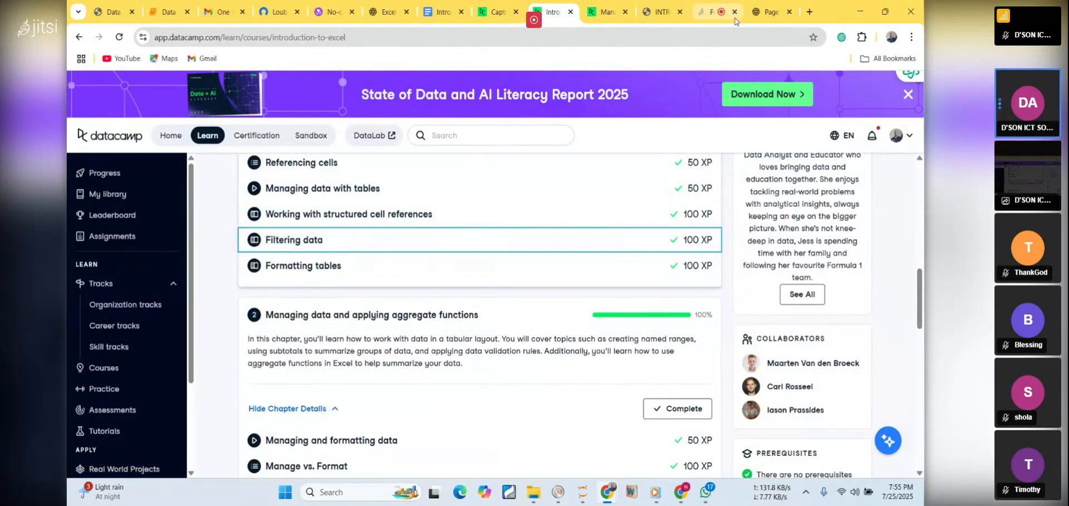
left_click(658, 12)
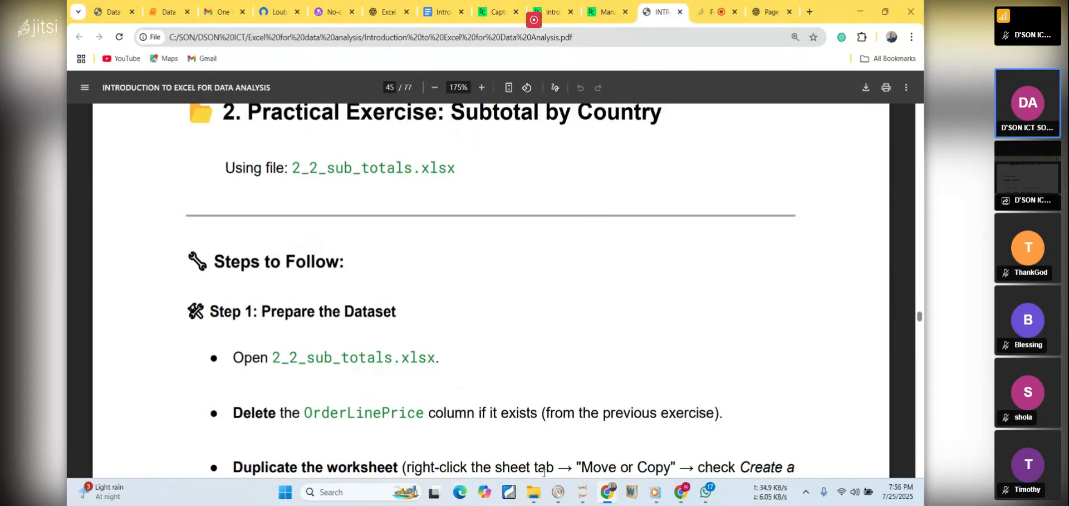
mouse_move(536, 490)
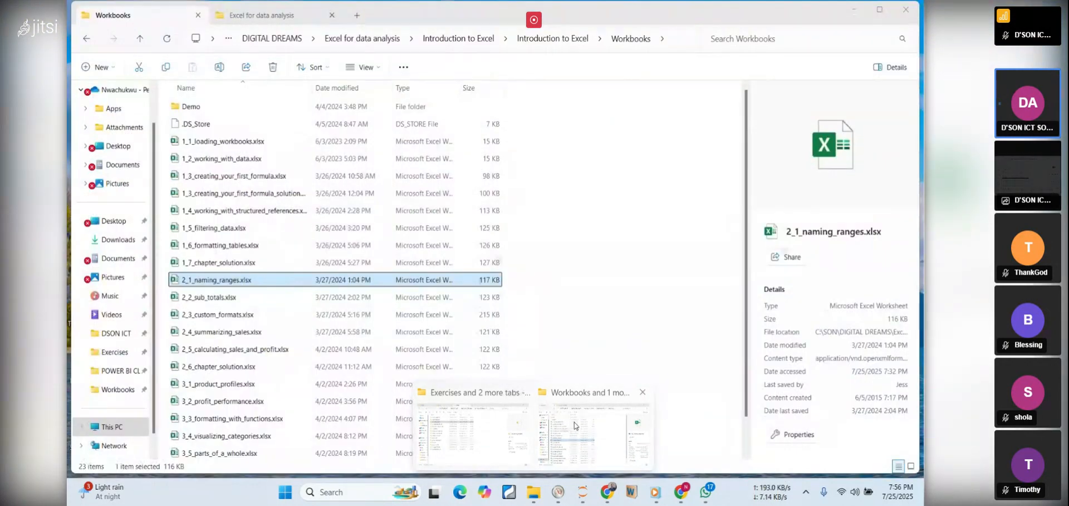
left_click(574, 422)
double_click(216, 298)
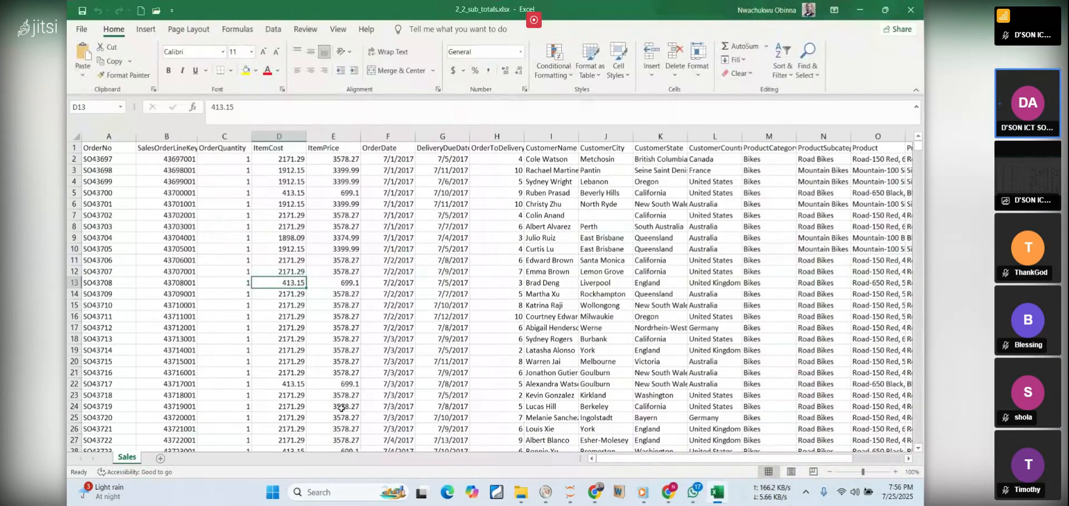
Check the file list of the Workbooks folder in File Explorer and return to the 2_2_sub_totals.xlsx workbook
mouse_move(524, 490)
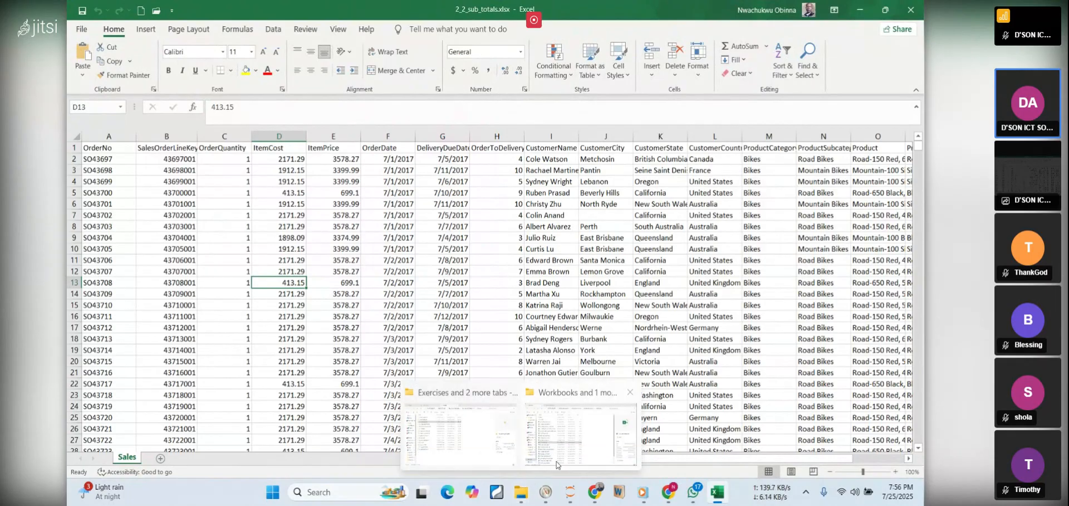
left_click(564, 450)
scroll(309, 290, "down", 1)
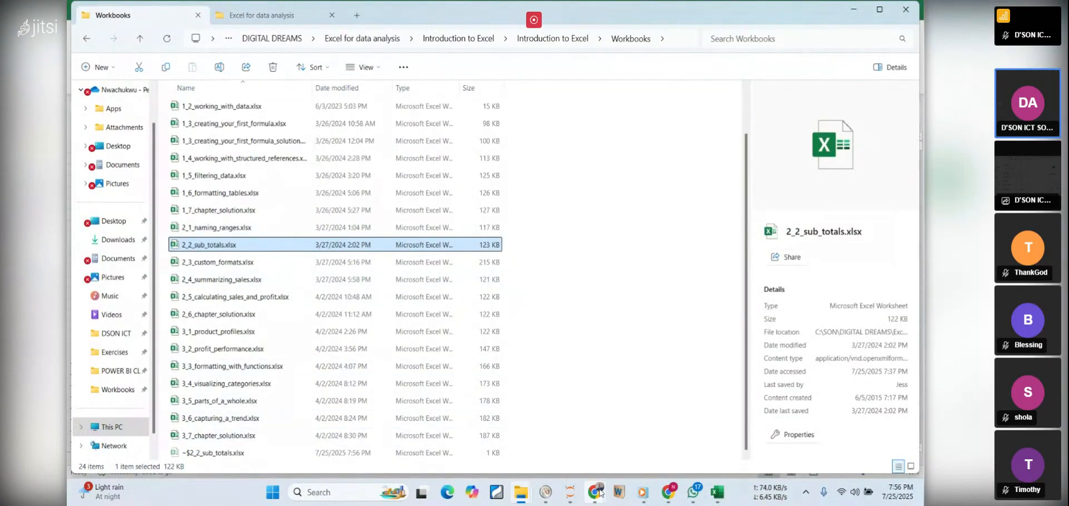
mouse_move(594, 492)
mouse_move(672, 493)
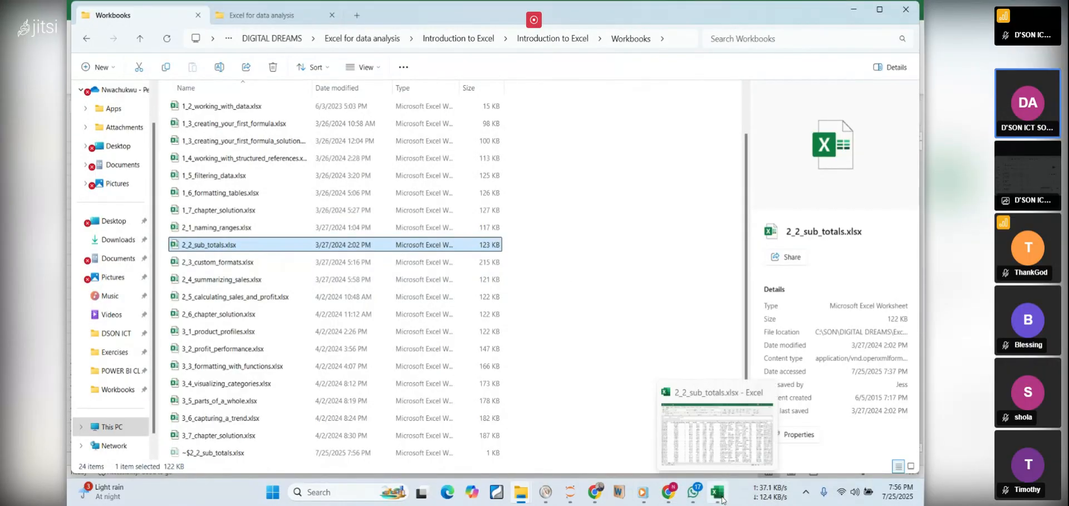
left_click(722, 498)
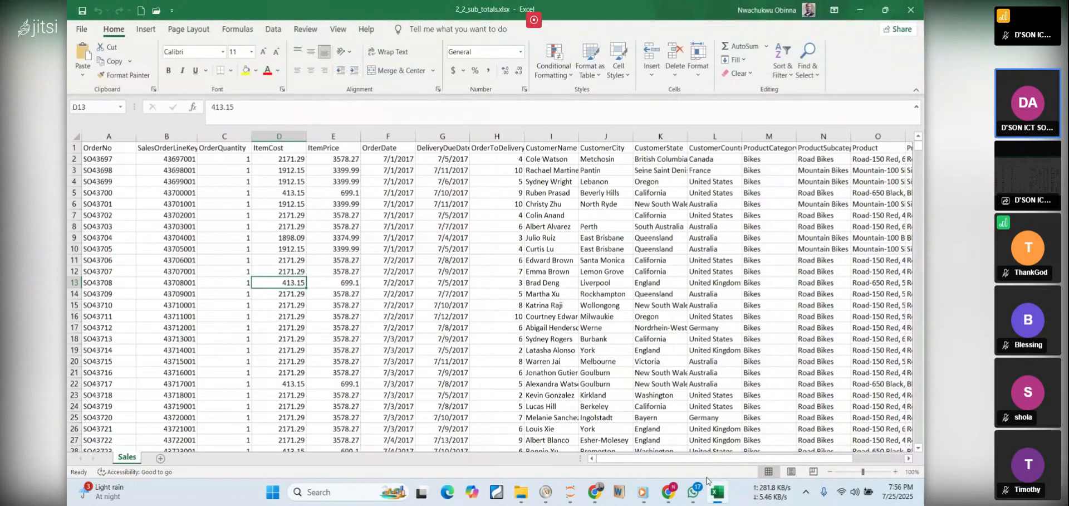
Switch to the PDF notes in Chrome and copy the sheet name "Sales Subtotals." from Step 1: Prepare the Dataset
mouse_move(716, 495)
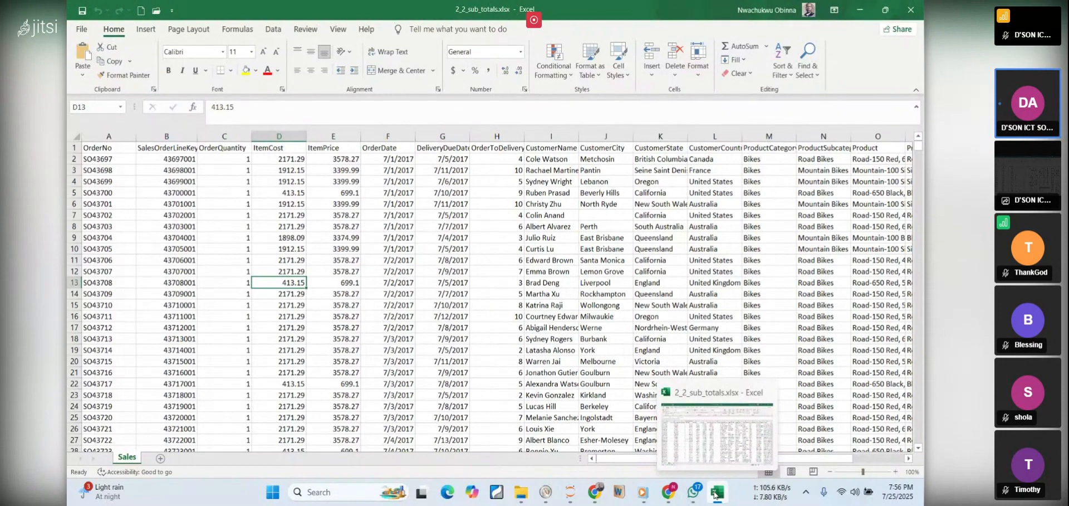
left_click(716, 495)
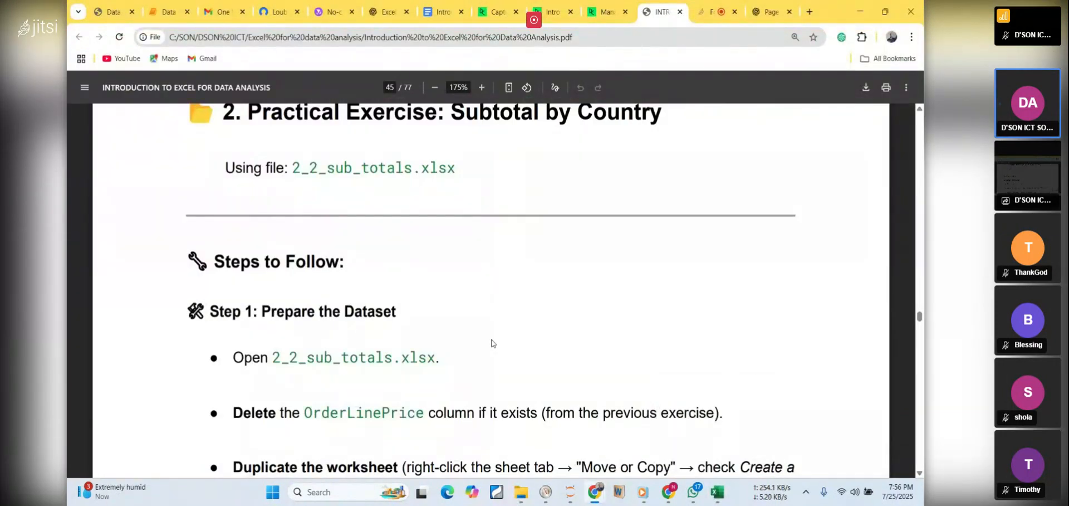
scroll(492, 343, "down", 3)
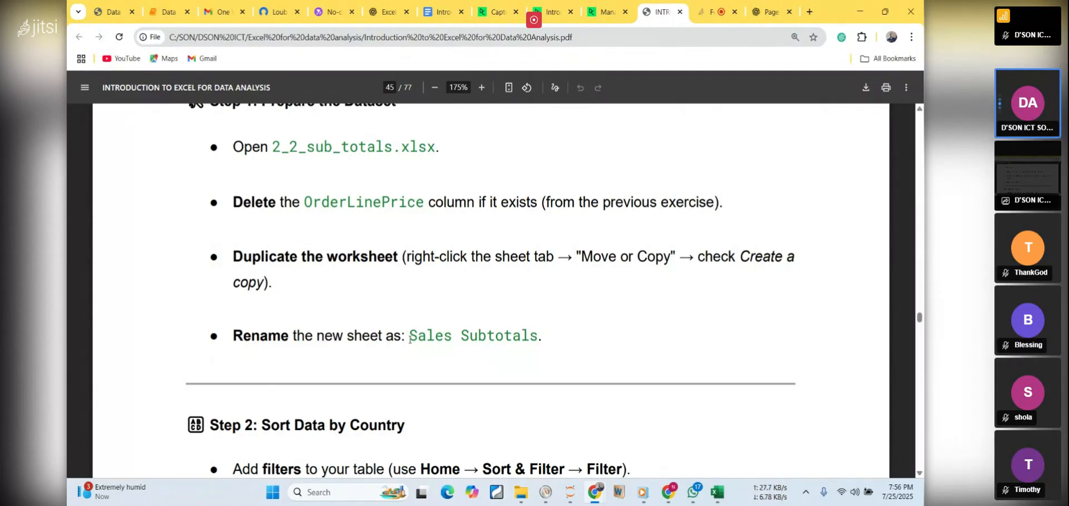
left_click_drag(412, 335, 540, 336)
key("ctrl+c")
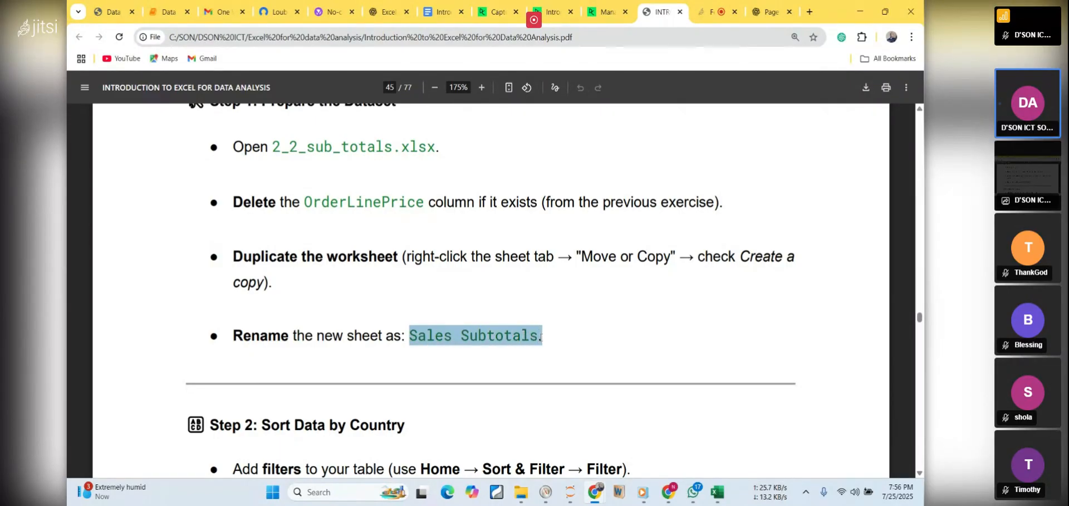
Switch to the Excel workbook and duplicate the Sales worksheet within the same book, placing the copy before Sales
left_click(718, 491)
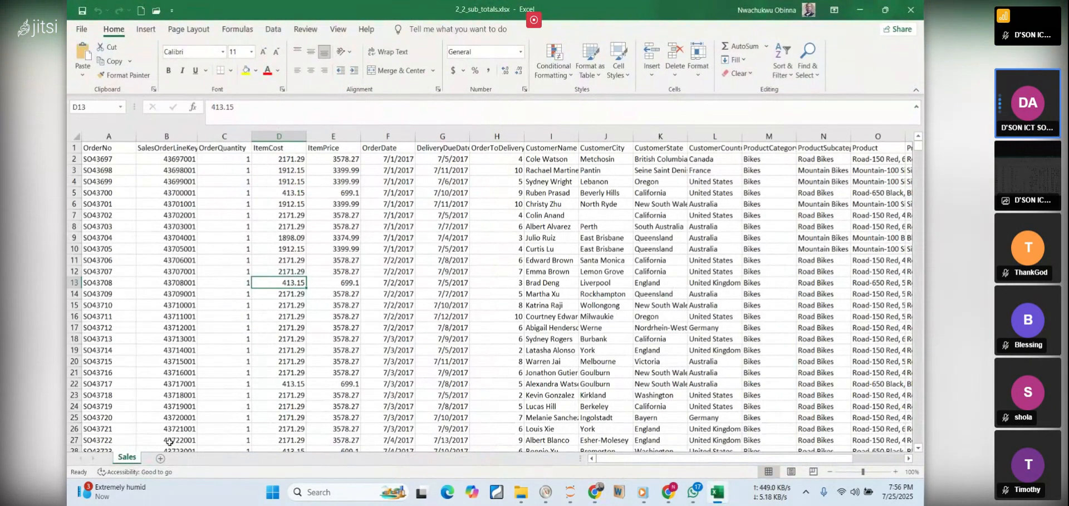
left_click(177, 396)
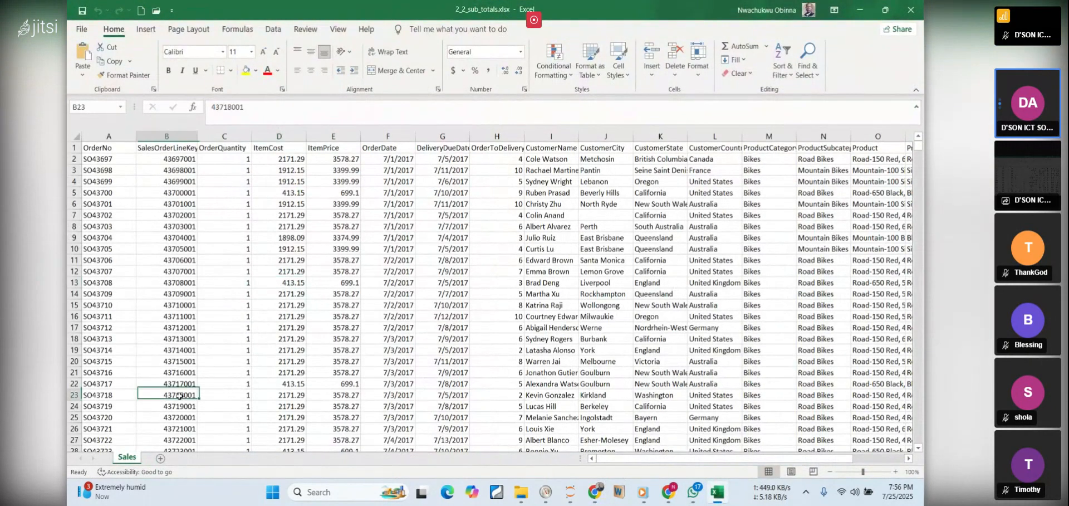
right_click(122, 458)
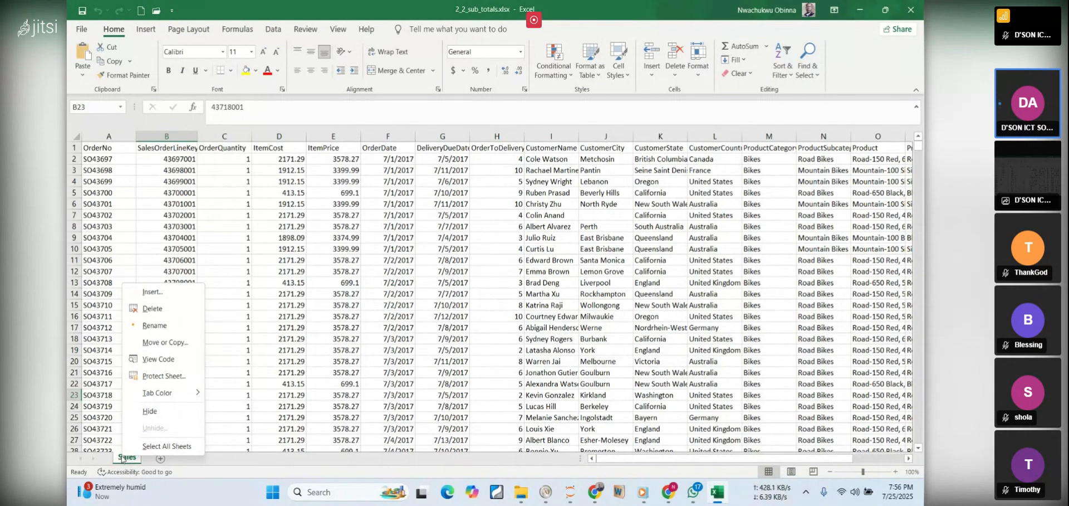
left_click(170, 343)
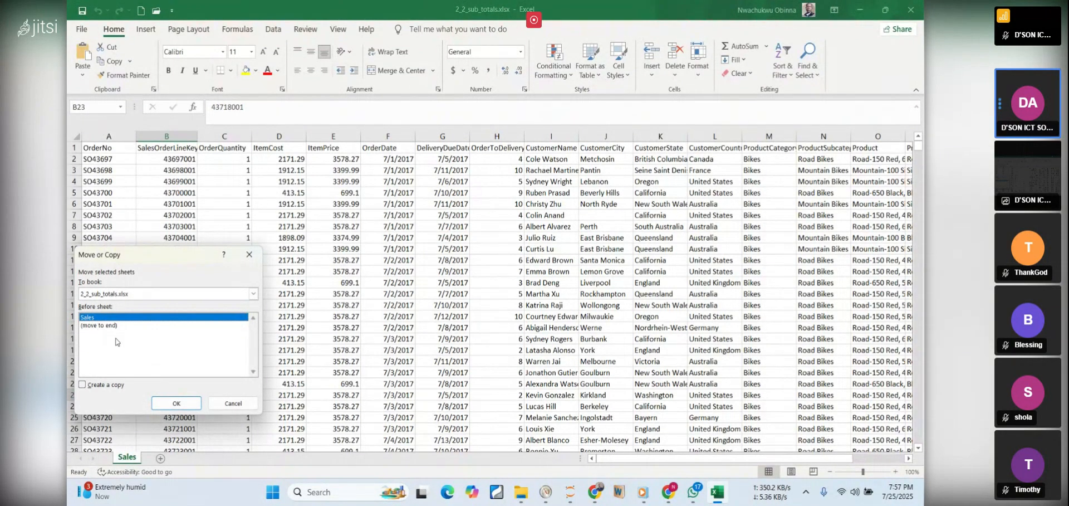
left_click(83, 384)
left_click(176, 402)
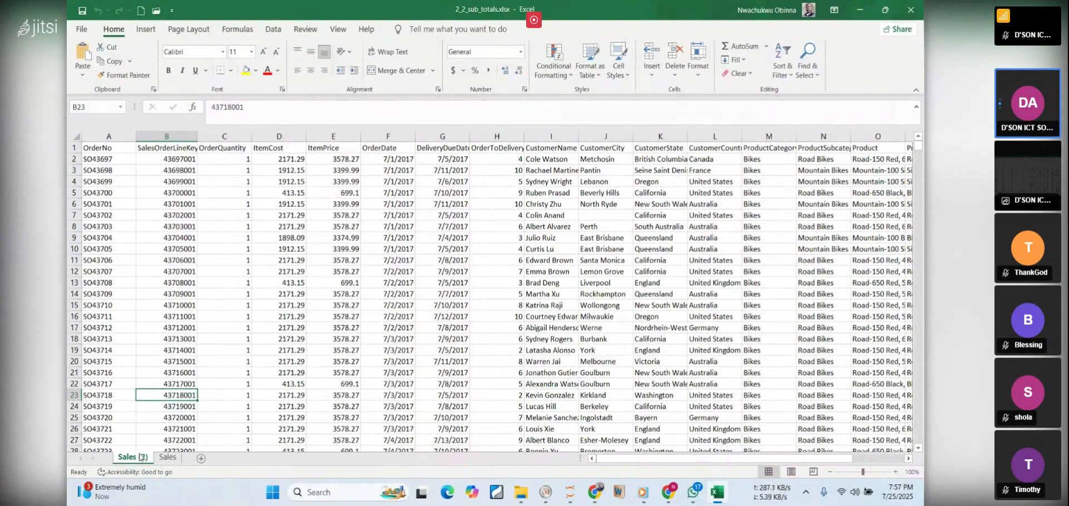
Compare the Sales sheet with its copy, view the copy's last columns, and recheck the rename instruction in the PDF notes
left_click(166, 458)
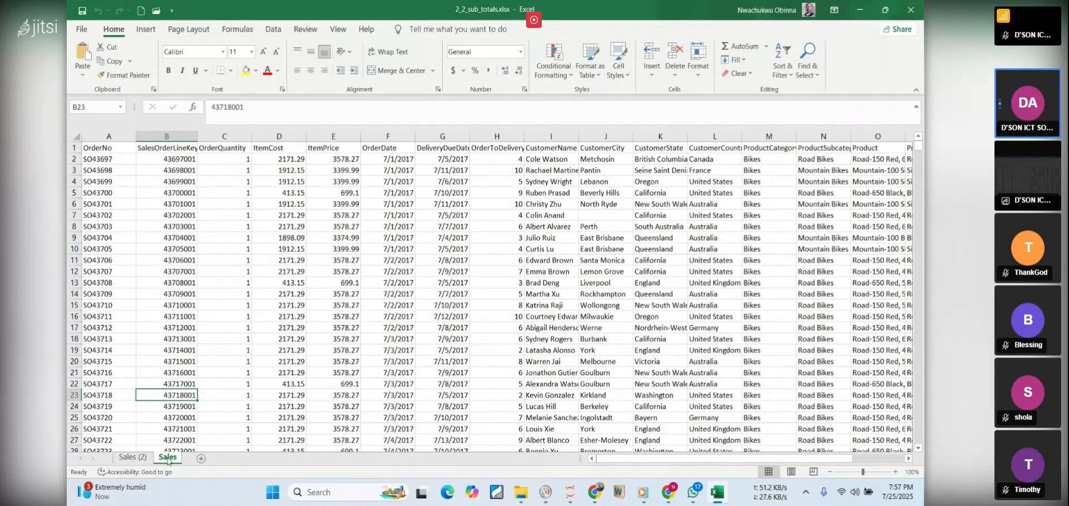
left_click(141, 461)
left_click_drag(778, 457, 830, 463)
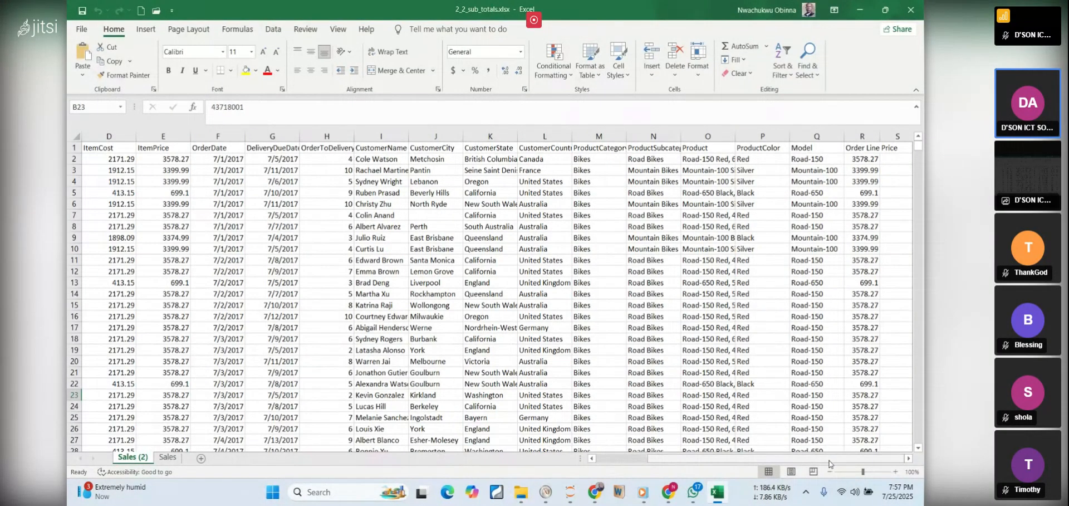
left_click(716, 493)
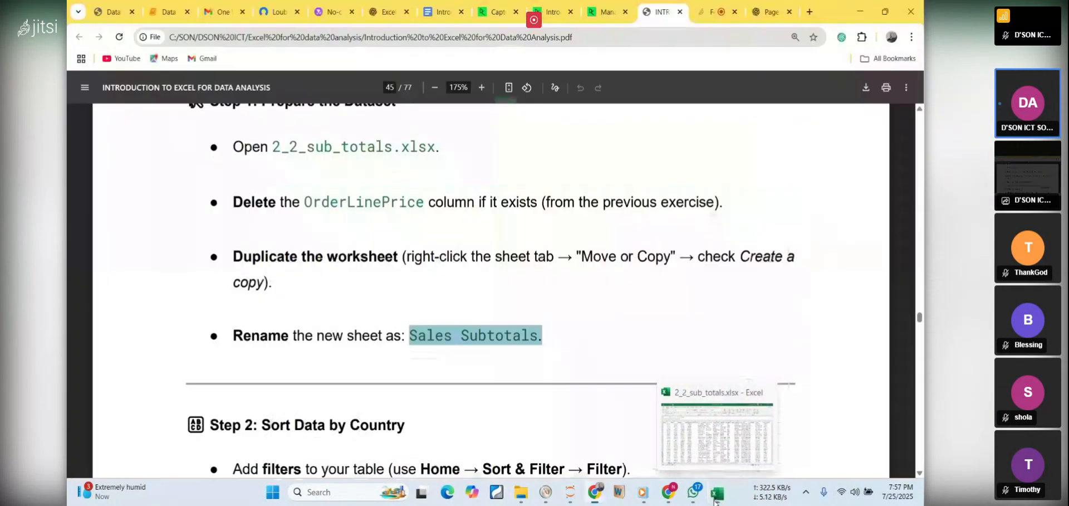
left_click(715, 500)
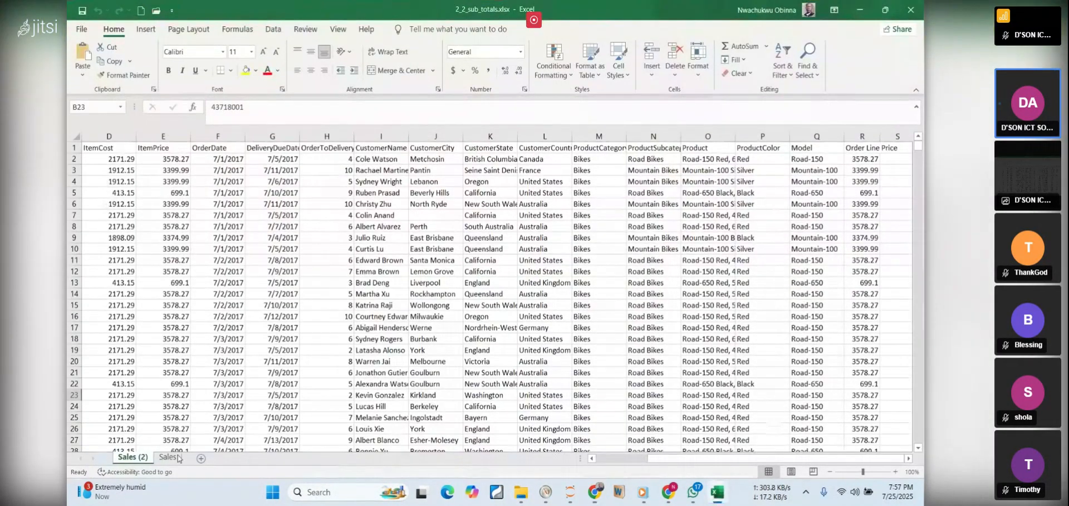
double_click(138, 458)
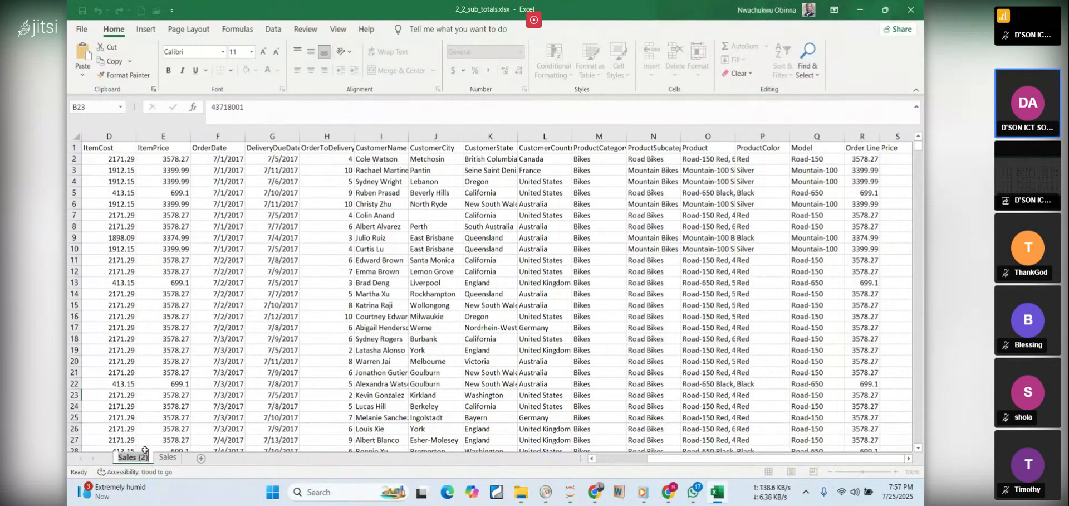
left_click(176, 406)
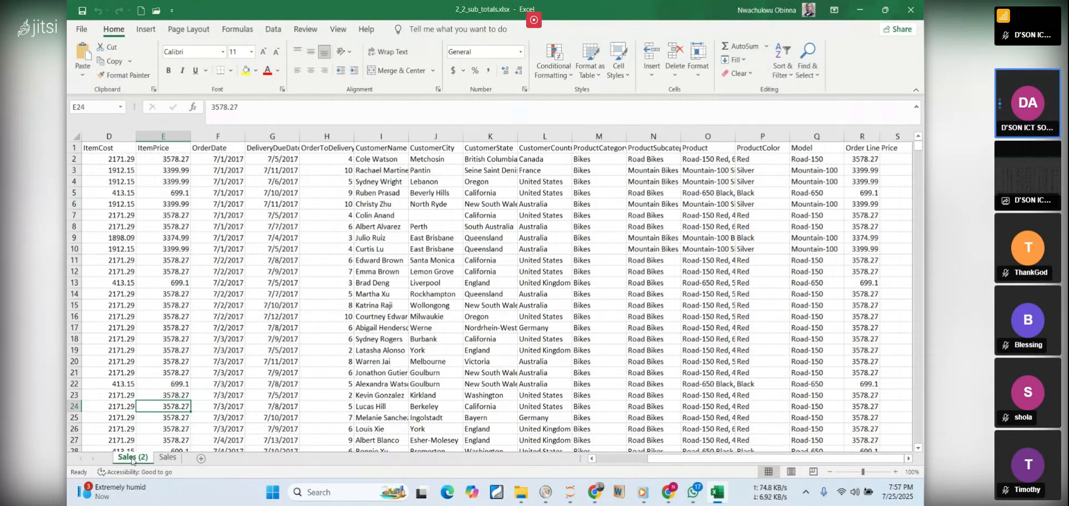
right_click(132, 458)
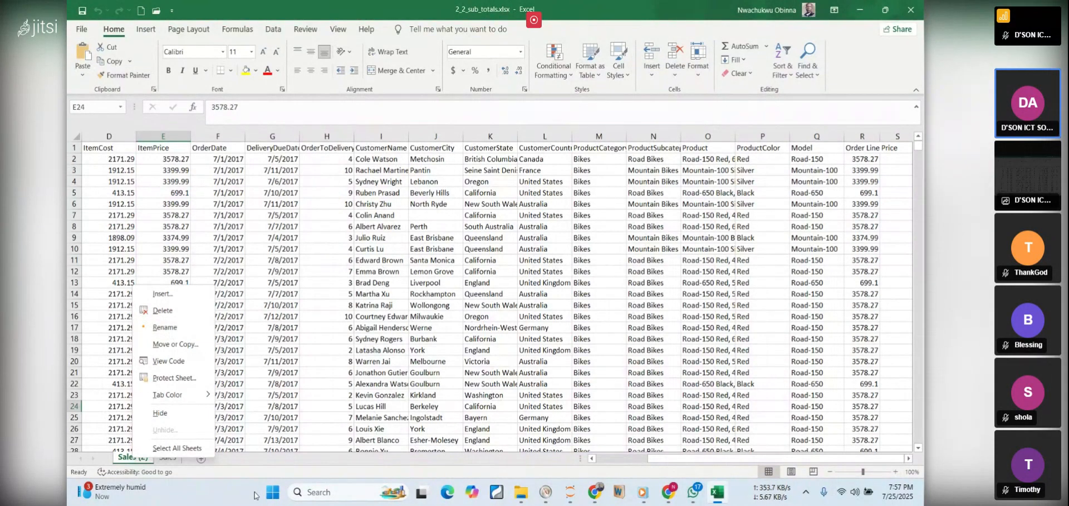
left_click(260, 459)
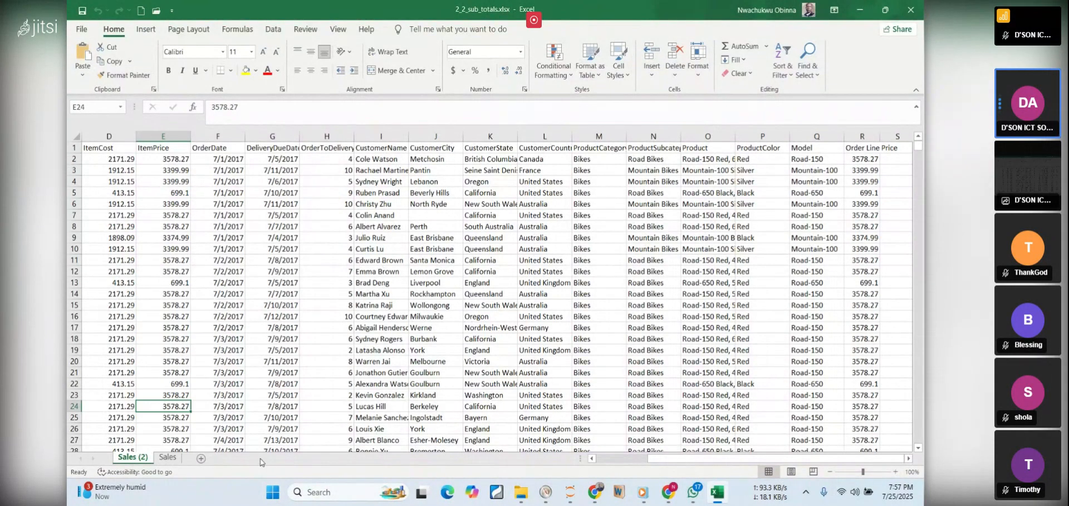
Rename the duplicated Sales sheet as Sales Subtotals, using the copied name without its trailing period
double_click(144, 457)
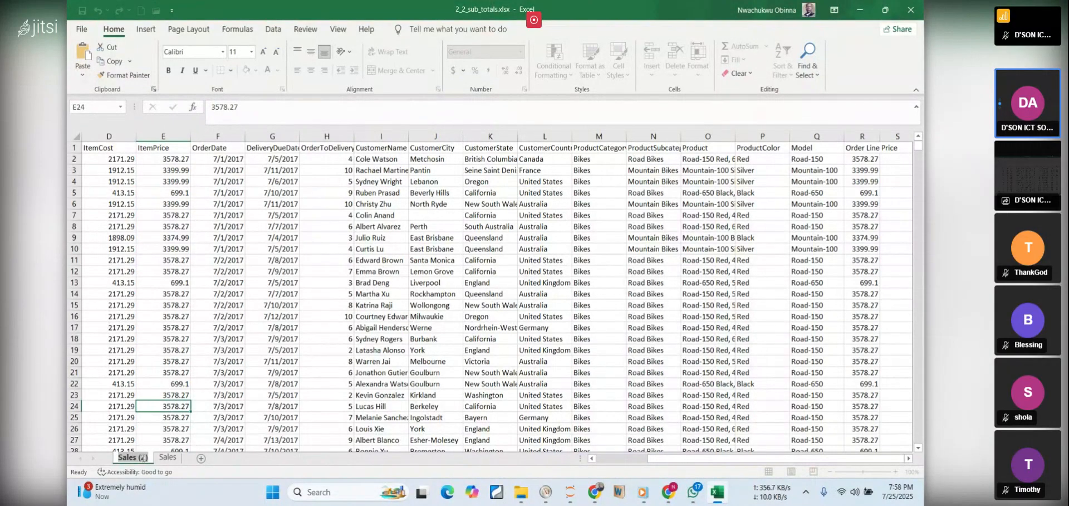
key("ctrl+v")
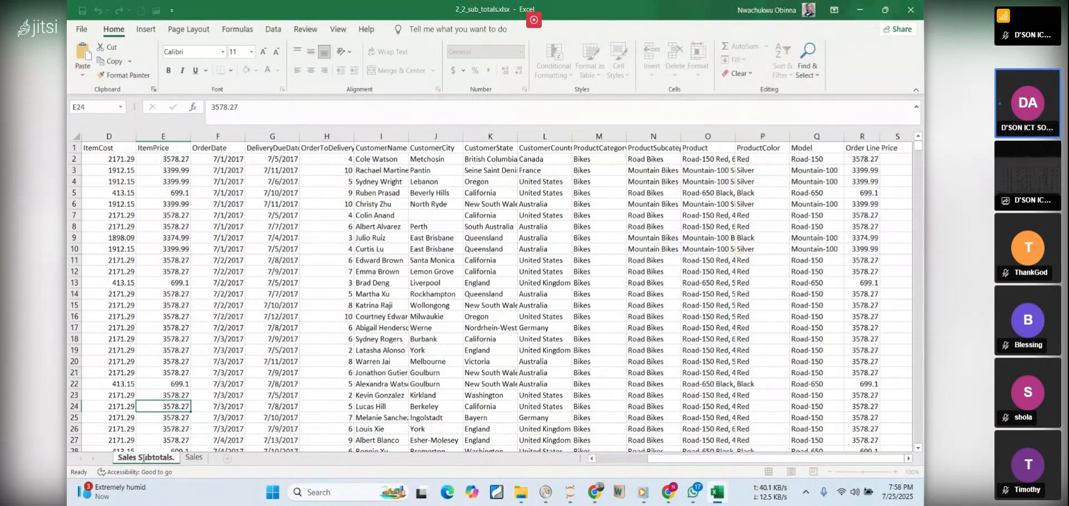
key("BackSpace")
left_click(406, 334)
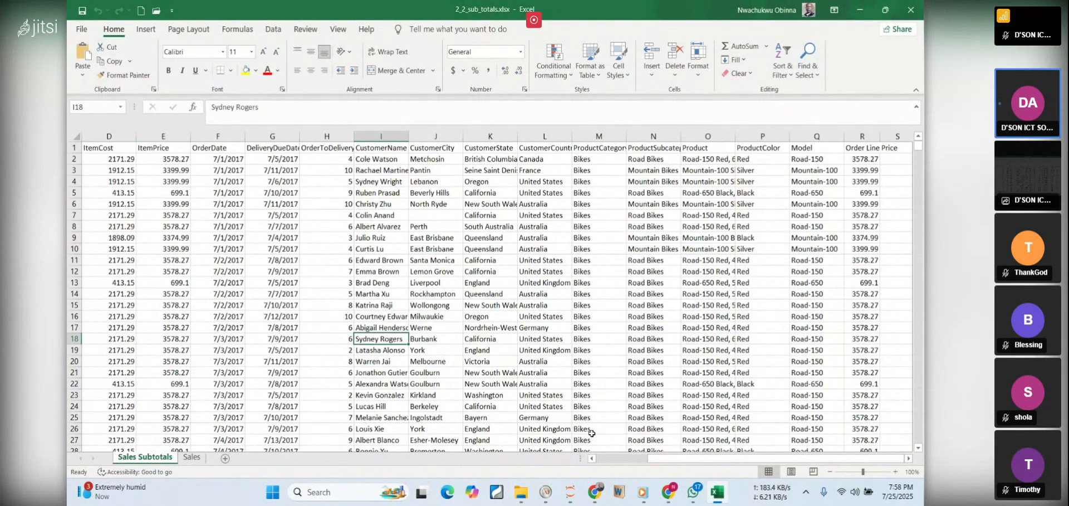
Switch to the PDF notes in Chrome, clear the text highlight, and review the instruction to delete the OrderLinePrice column
left_click(718, 491)
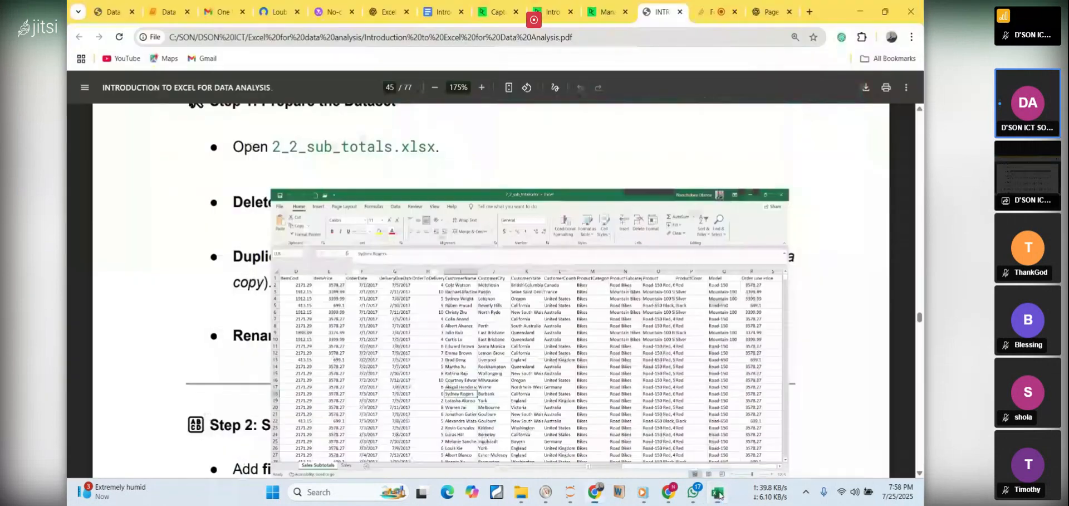
left_click(499, 264)
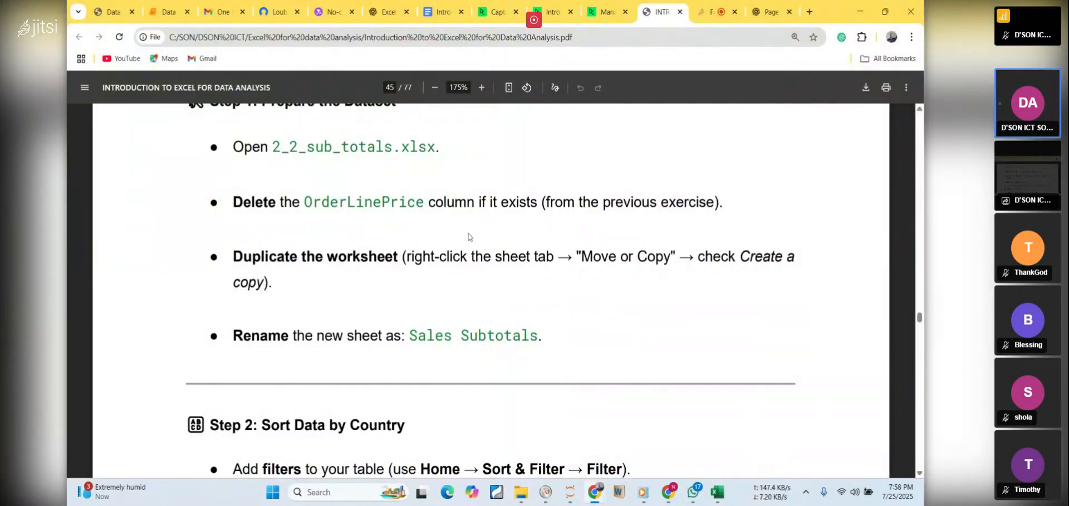
scroll(467, 234, "up", 5)
scroll(456, 240, "down", 2)
scroll(456, 240, "down", 1)
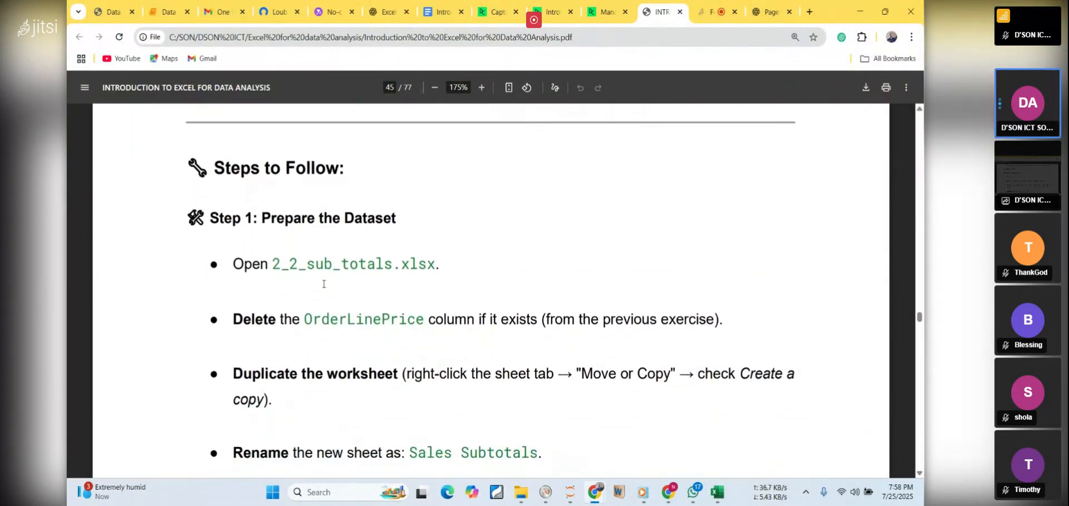
left_click_drag(294, 317, 684, 331)
left_click(717, 428)
Switch to the Excel workbook and delete the Order Line Price column from the Sales Subtotals sheet
left_click(717, 491)
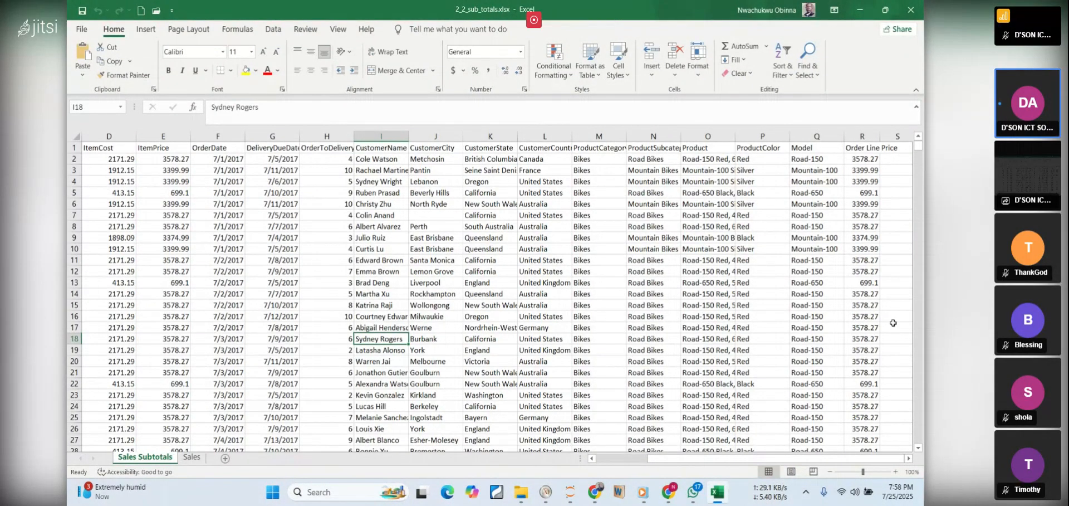
left_click(863, 137)
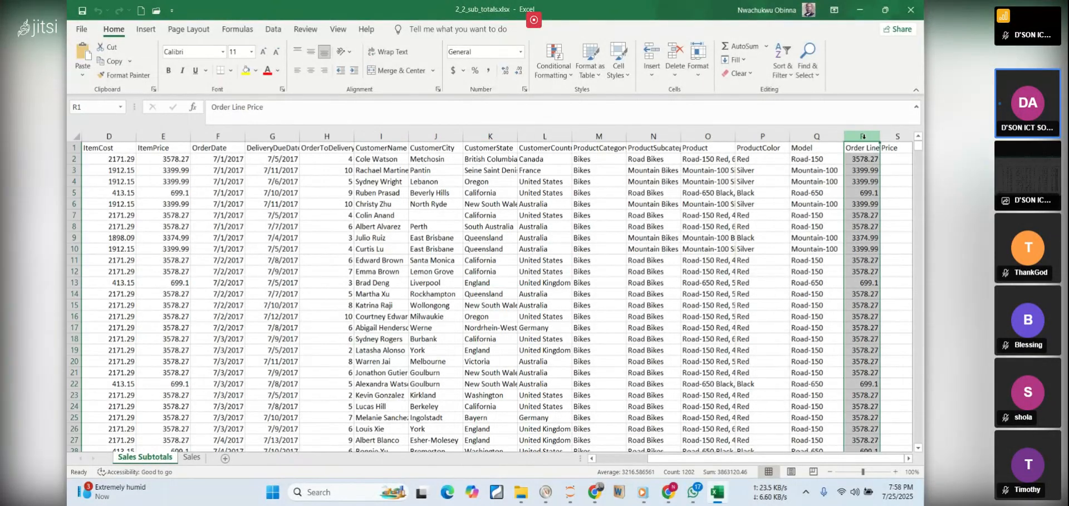
right_click(867, 177)
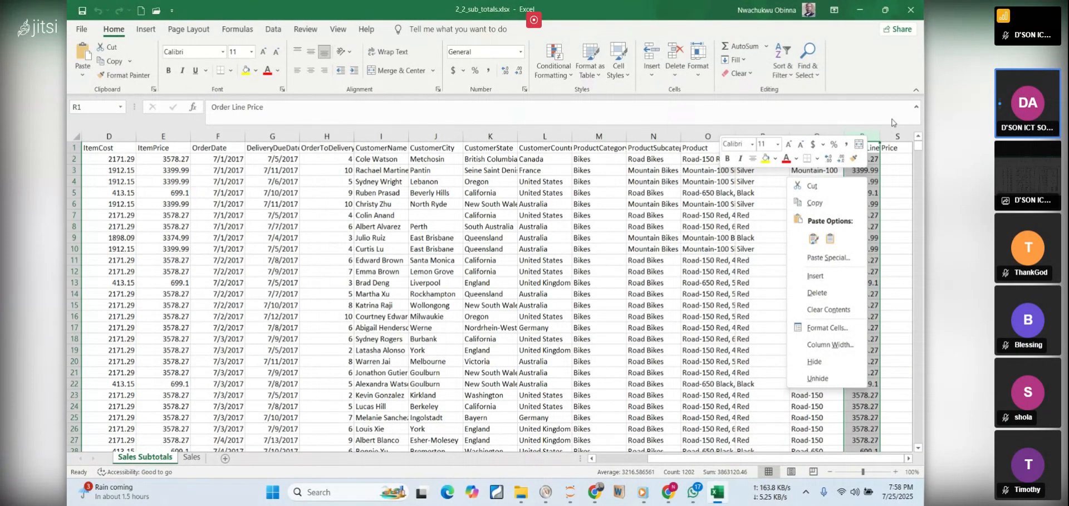
left_click(817, 292)
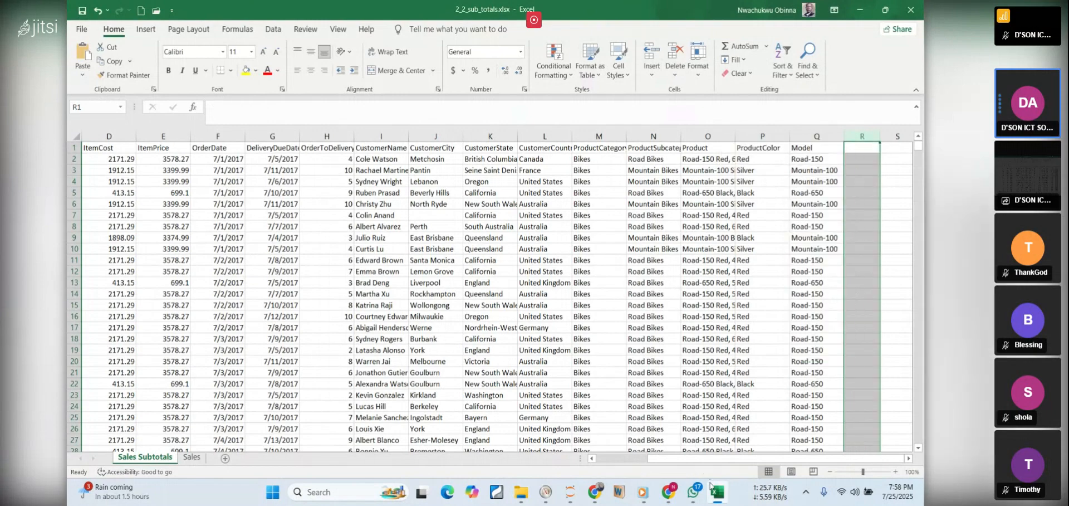
Review the PDF notes' Step 2 instructions on adding filters and the CustomerCountry column, and return to the Excel workbook
left_click(712, 488)
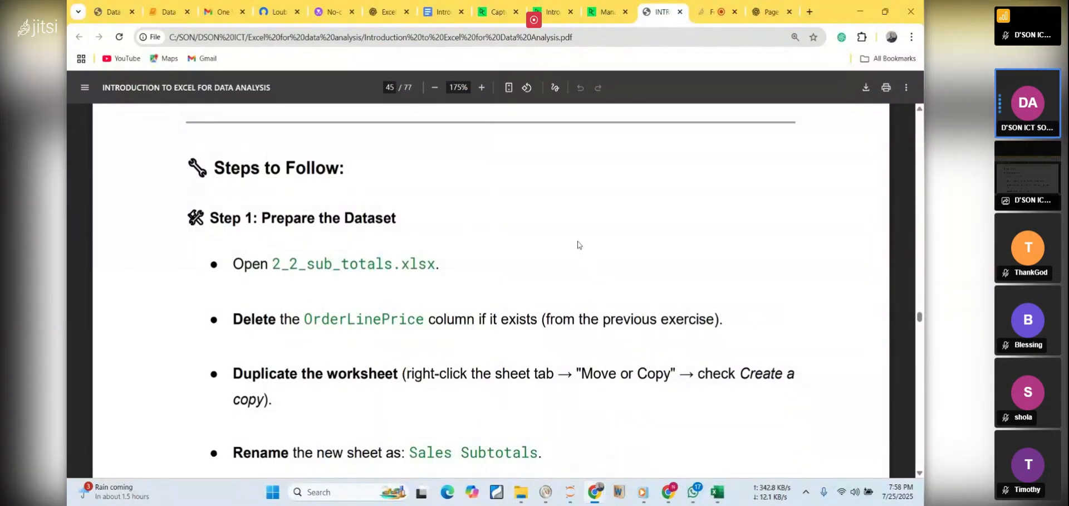
scroll(578, 244, "down", 4)
scroll(578, 245, "down", 3)
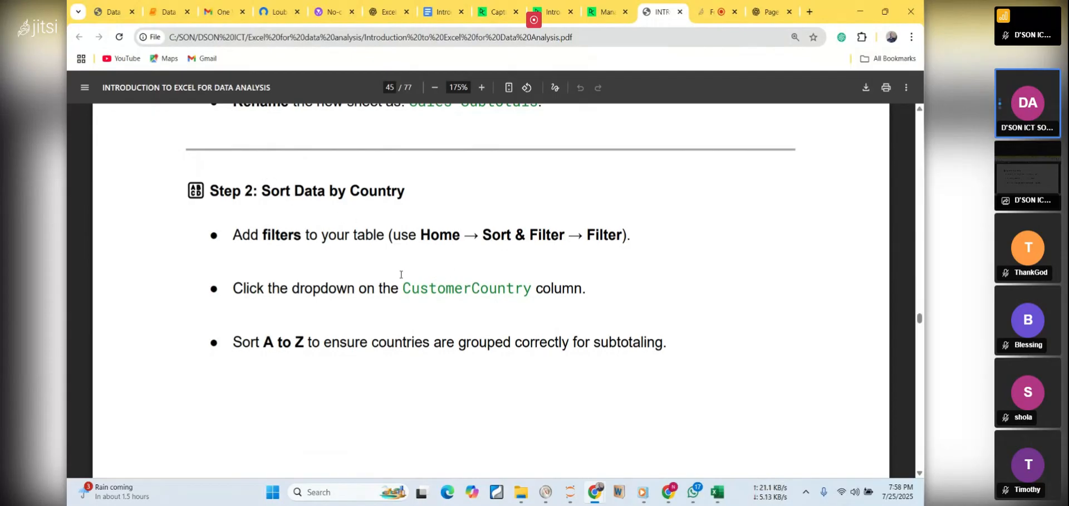
left_click_drag(402, 288, 549, 288)
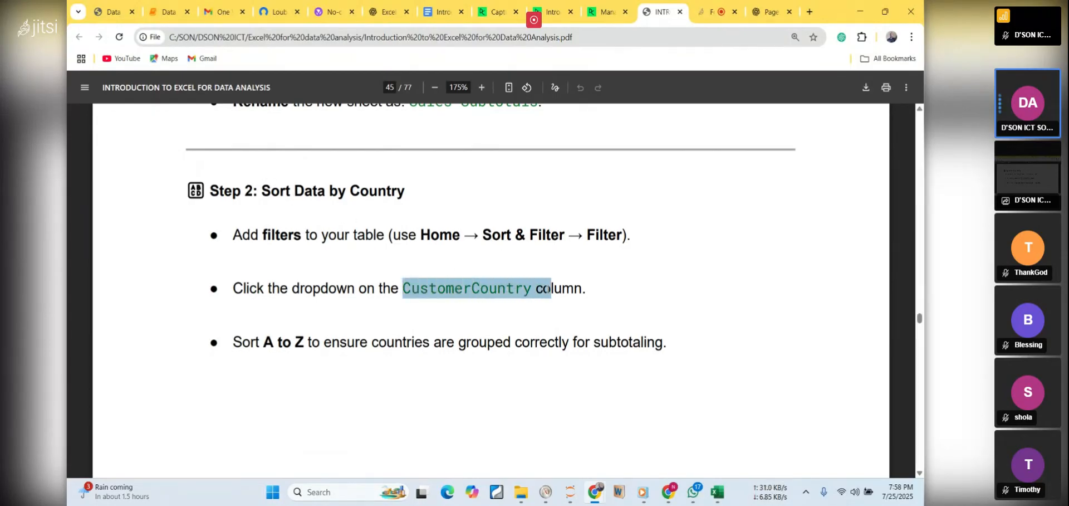
left_click(527, 321)
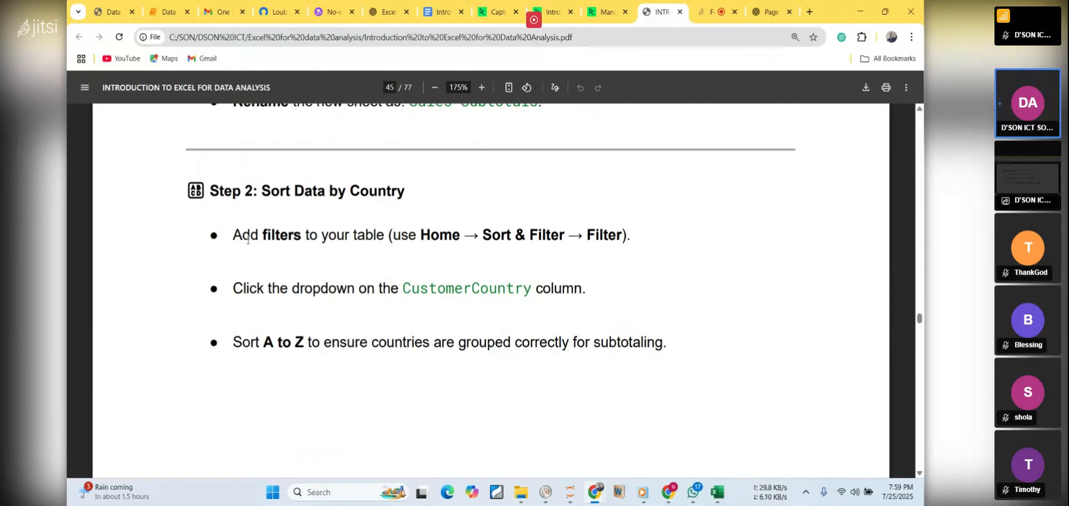
left_click_drag(234, 234, 643, 240)
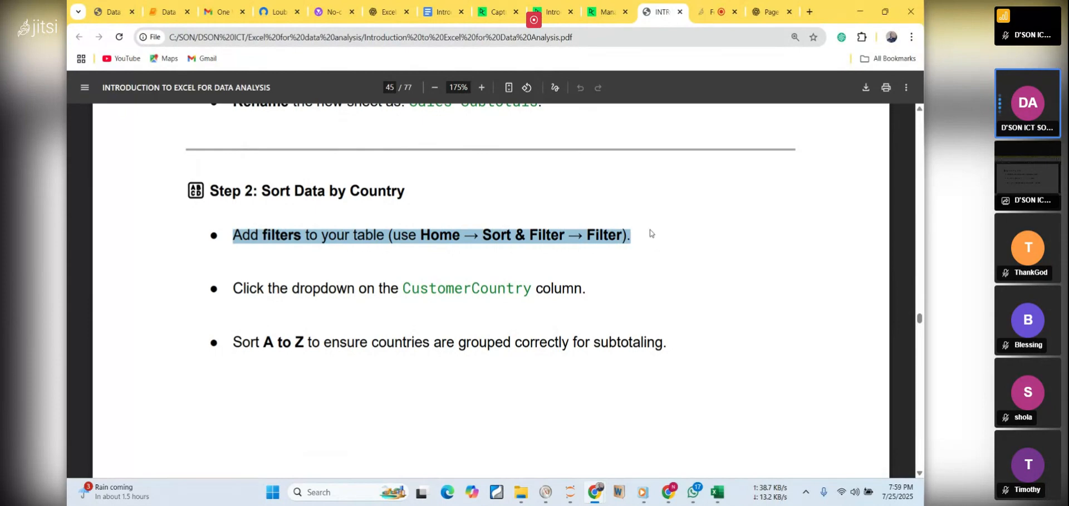
mouse_move(718, 501)
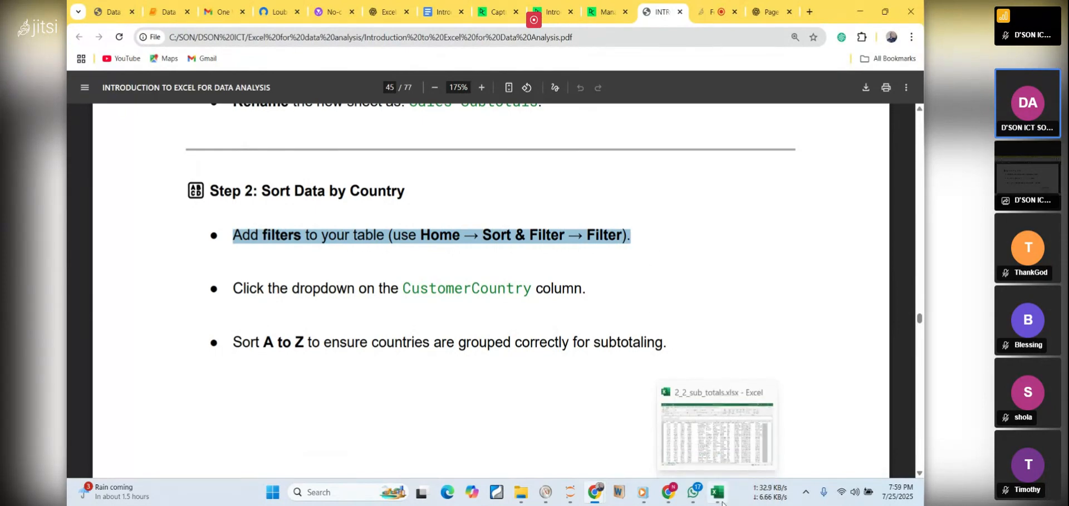
left_click(718, 492)
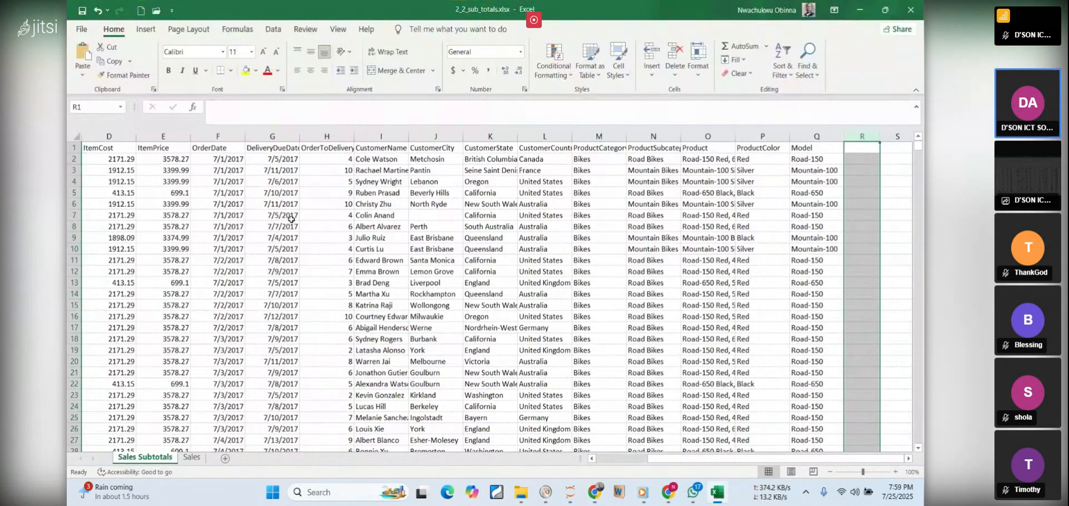
Try to apply a filter with only cells G6:G7 selected, and undo it
left_click_drag(290, 208, 292, 205)
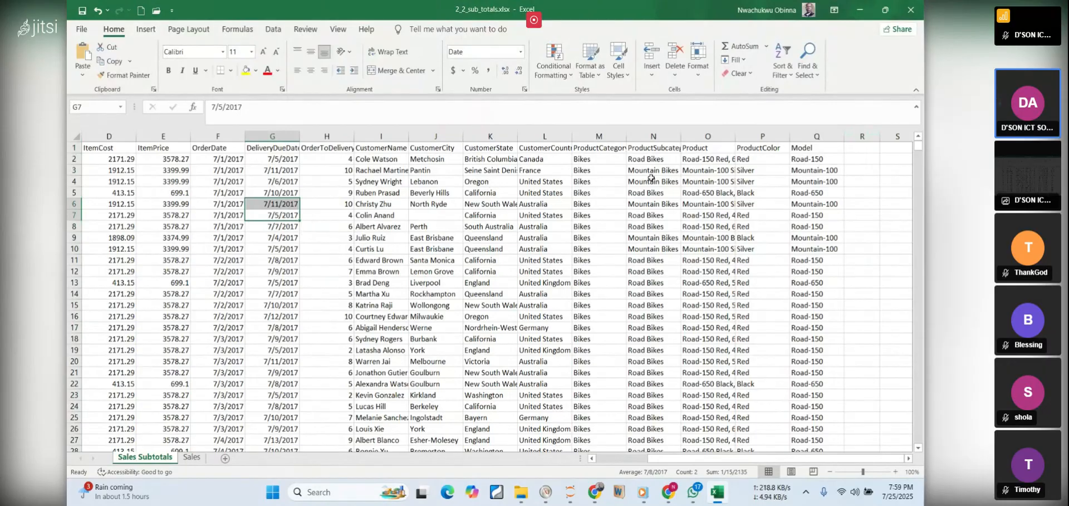
left_click(792, 76)
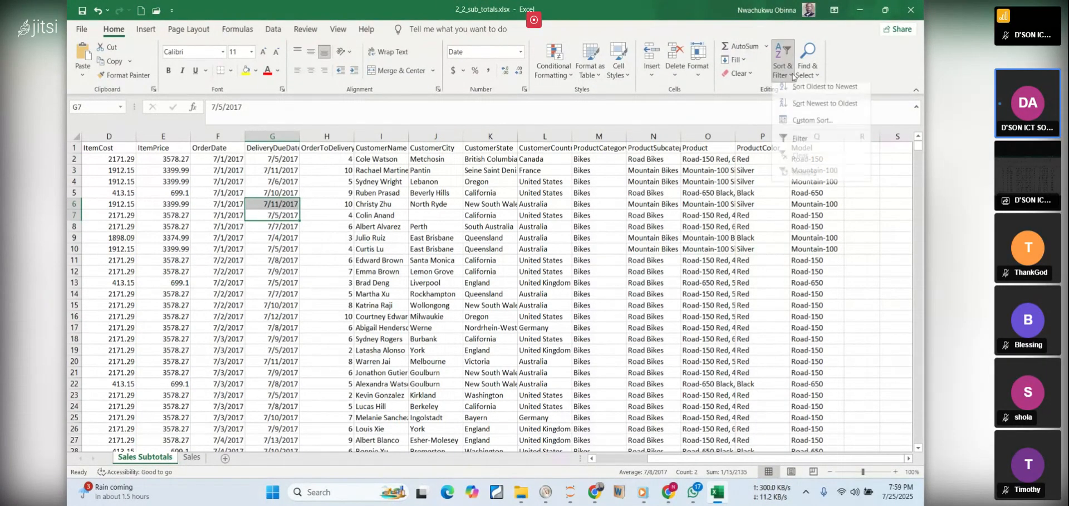
left_click(792, 142)
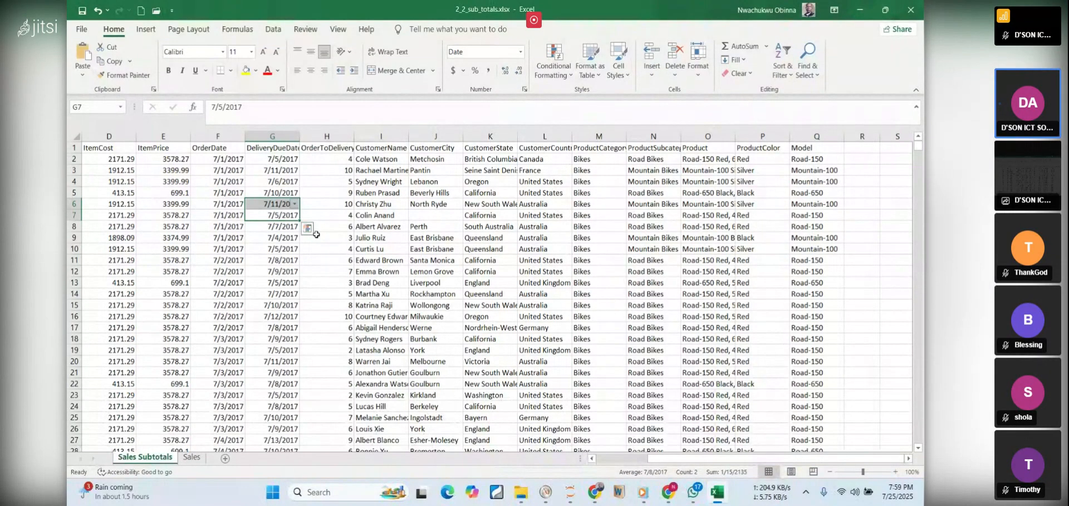
key("ctrl+z")
left_click(395, 215)
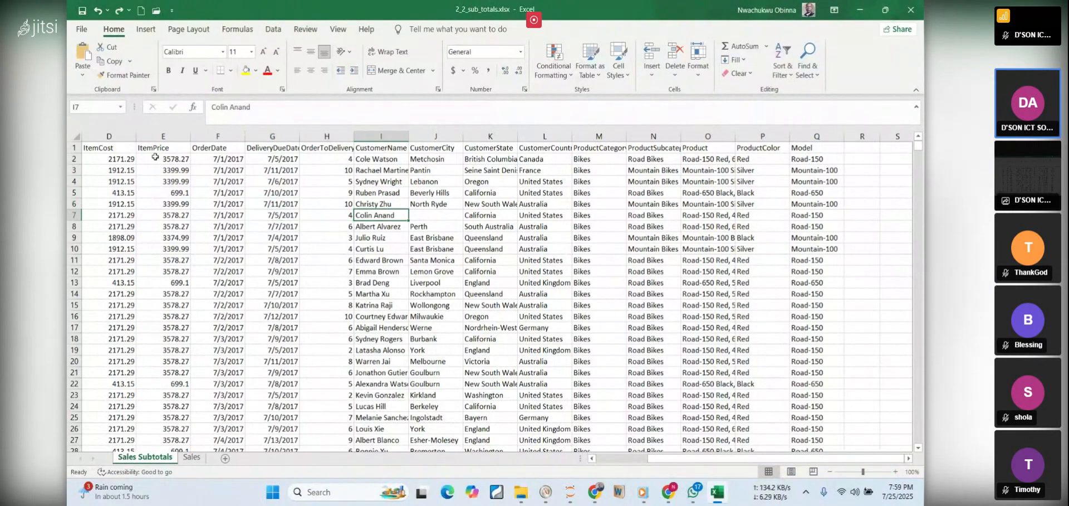
Add filters to the header row of the Sales Subtotals sheet
left_click(75, 147)
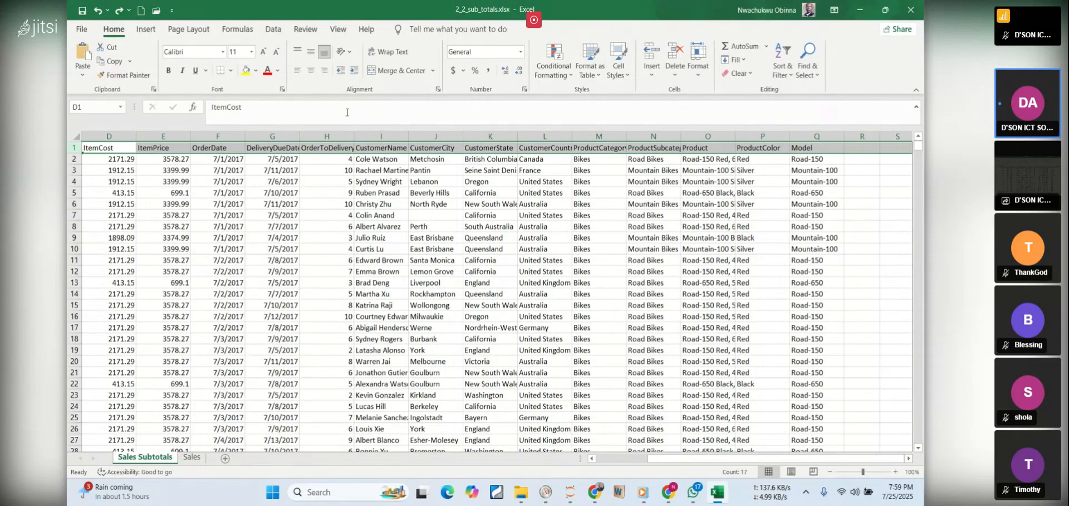
left_click(786, 74)
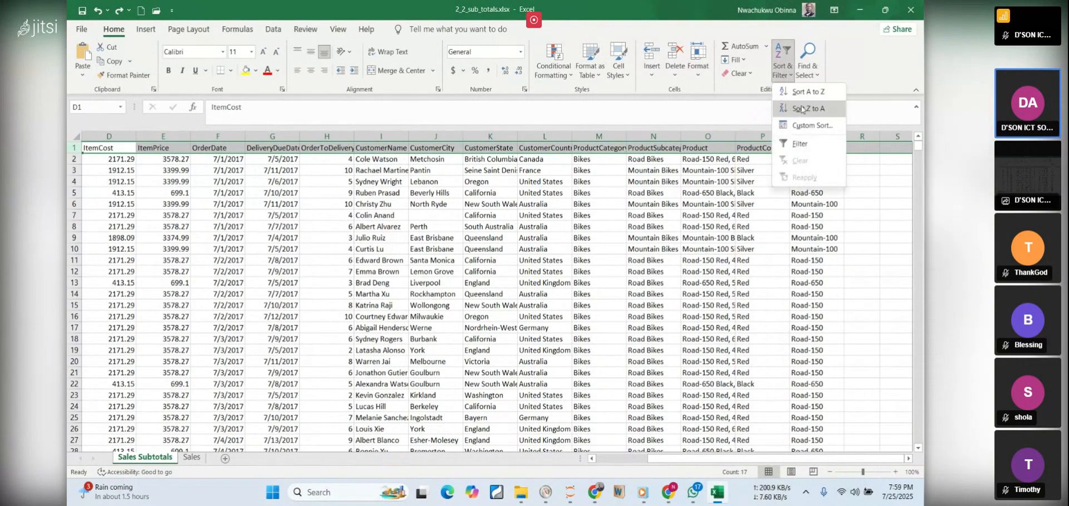
left_click(795, 146)
left_click(713, 205)
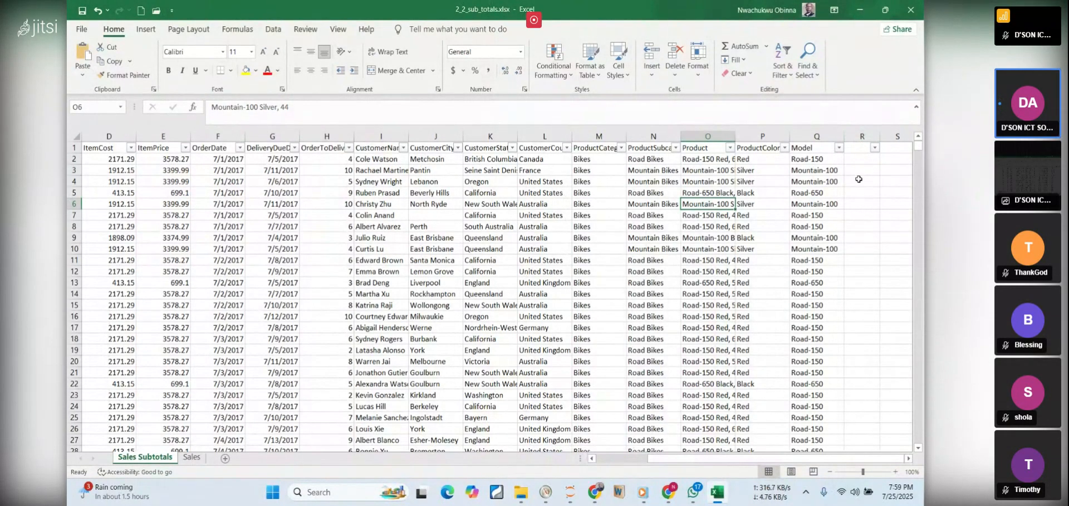
left_click_drag(866, 462, 866, 462)
Switch to the PDF notes in Chrome and review the instruction to sort the CustomerCountry column A to Z
left_click(718, 499)
left_click(287, 286)
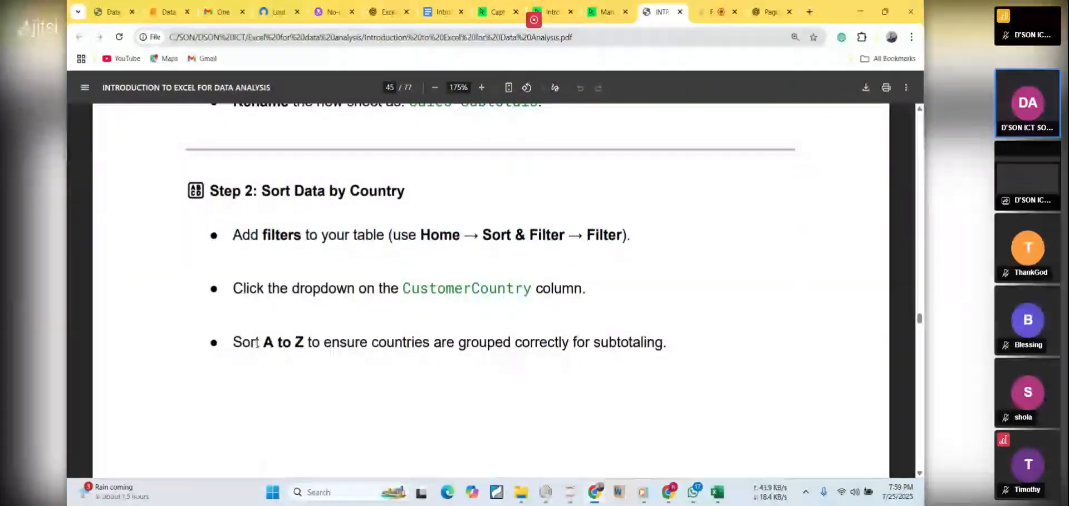
left_click_drag(234, 341, 329, 342)
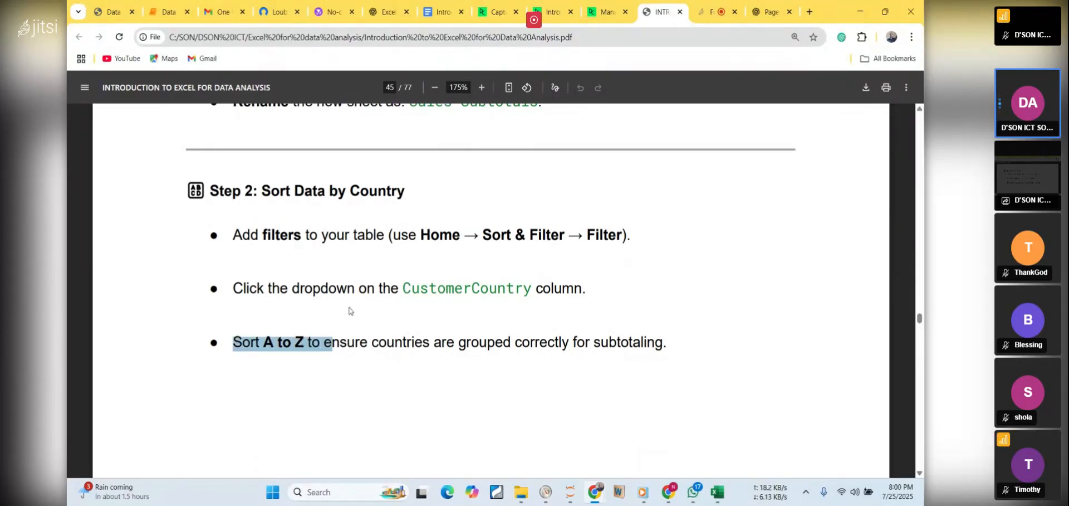
left_click(443, 289)
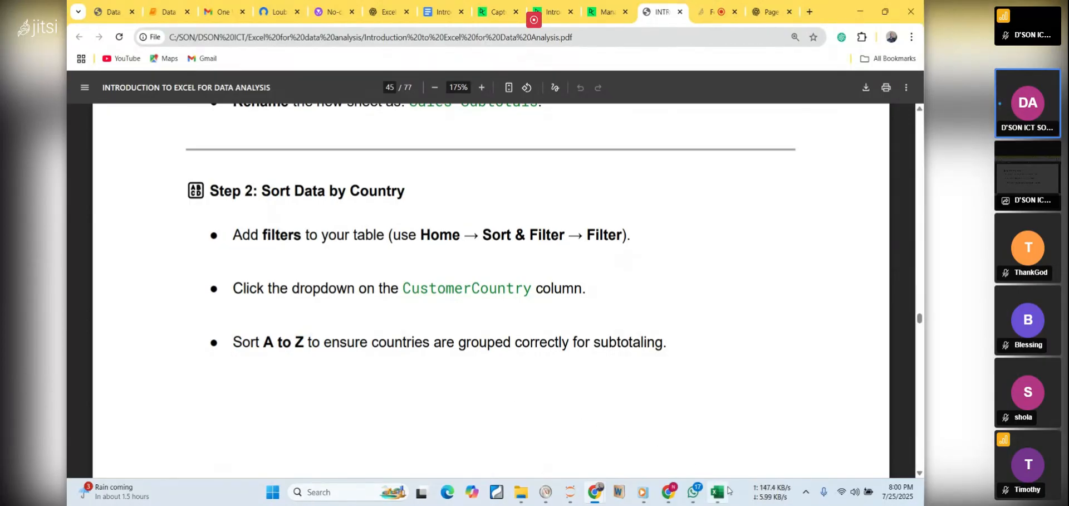
Switch to the Excel workbook, widen the CustomerCountry column to fit its header, and sort the data by it from A to Z
left_click(718, 492)
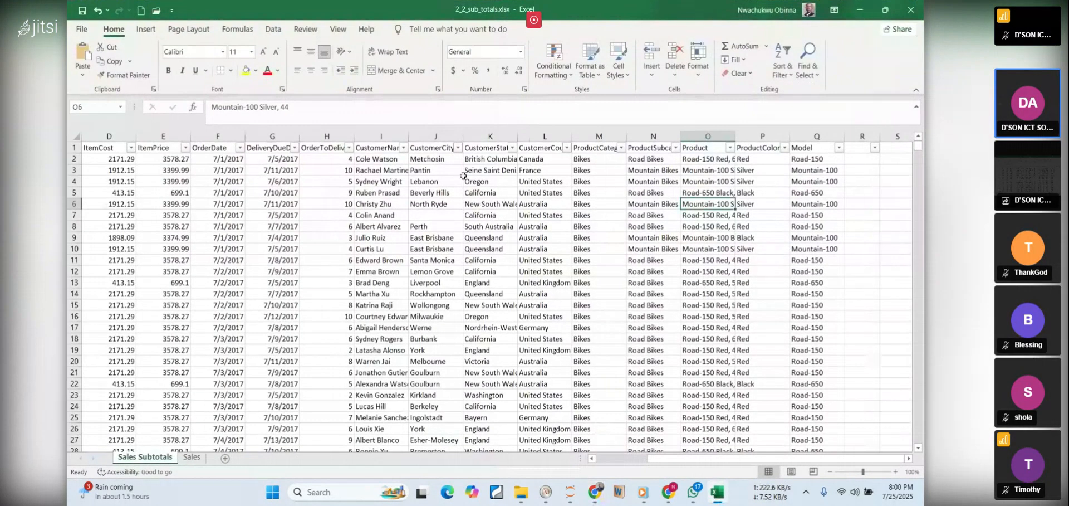
left_click_drag(572, 137, 605, 145)
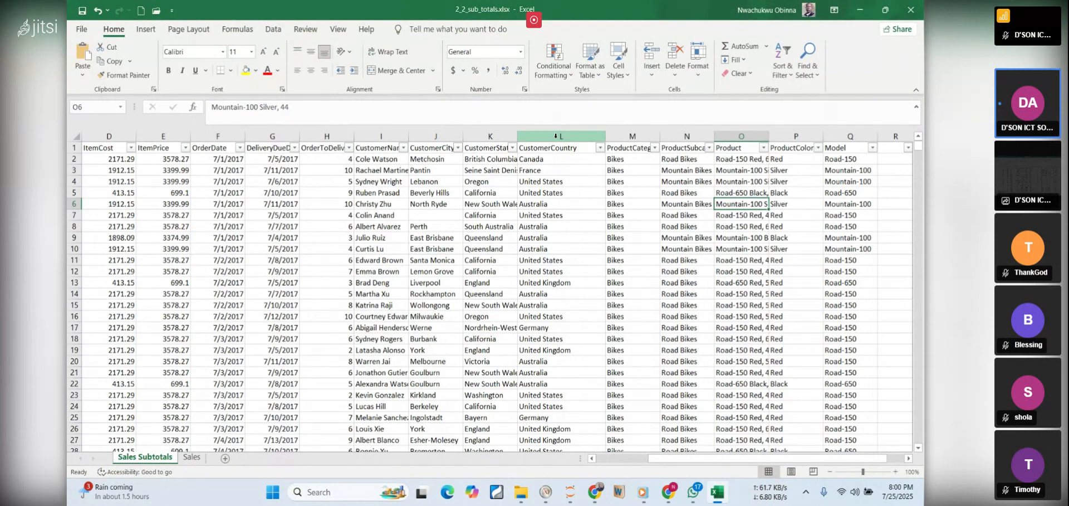
left_click(790, 77)
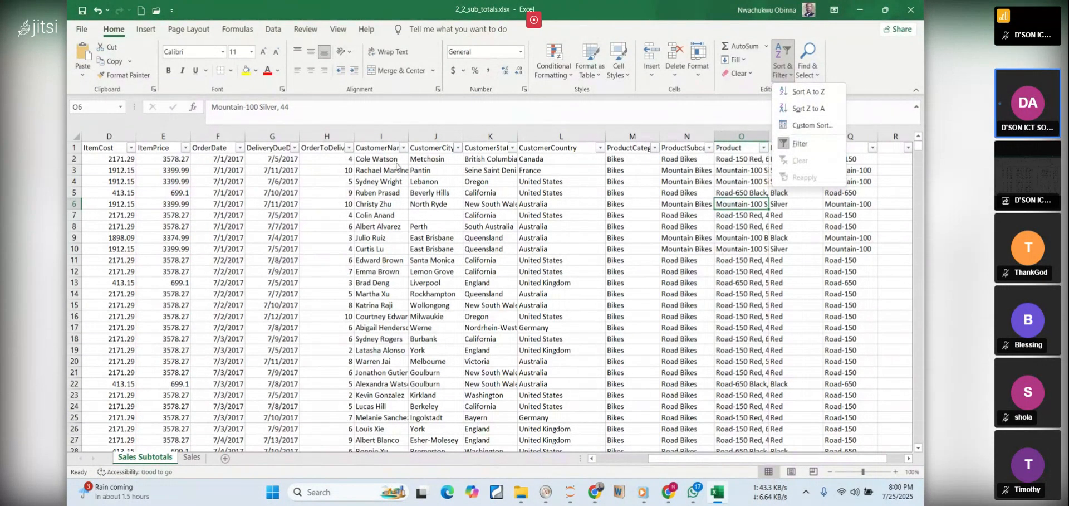
left_click(513, 150)
left_click(514, 150)
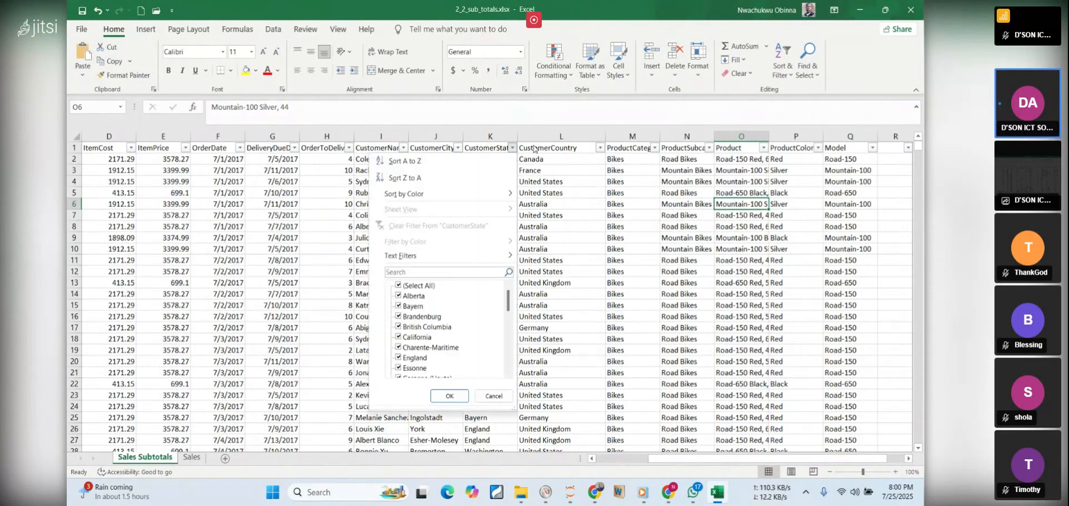
left_click(599, 151)
left_click(600, 151)
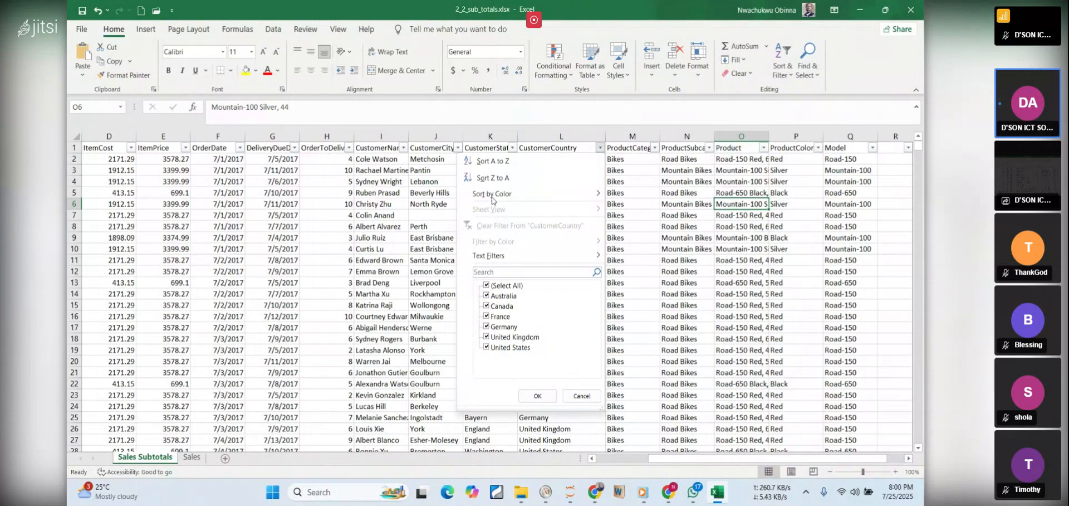
mouse_move(500, 193)
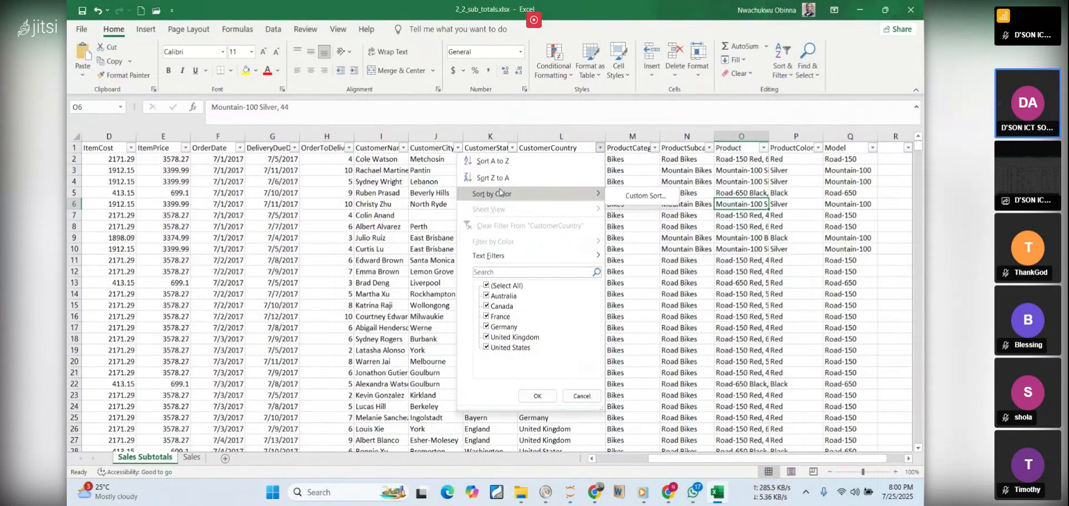
left_click(500, 161)
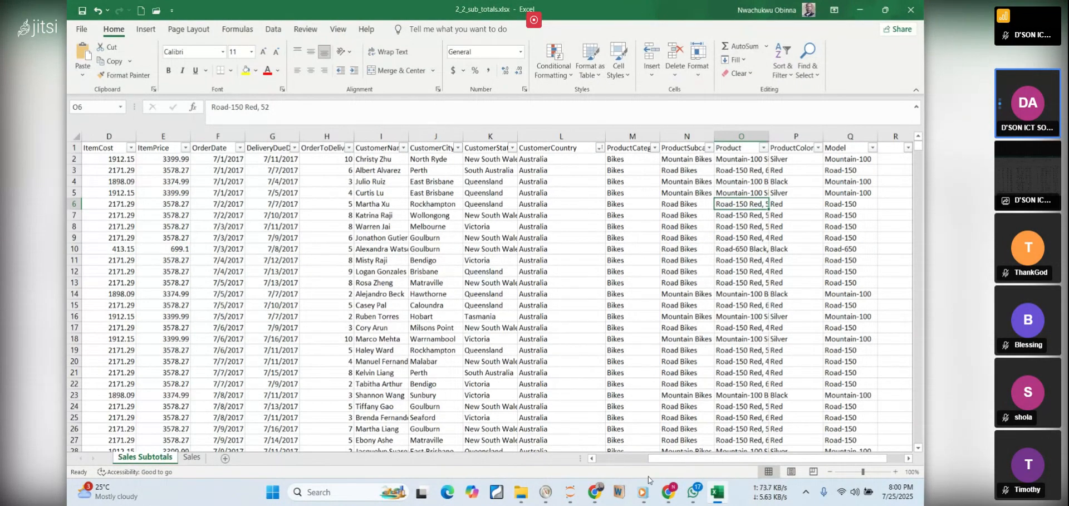
Switch to the PDF notes and review the Step 3 Subtotal settings, highlighting the change-in field and the function
left_click(723, 499)
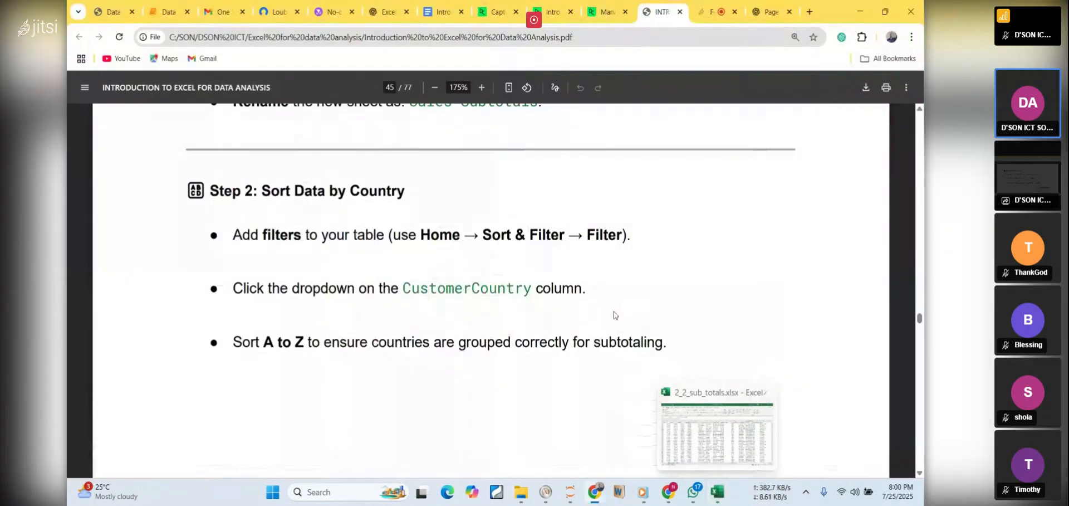
scroll(608, 304, "down", 8)
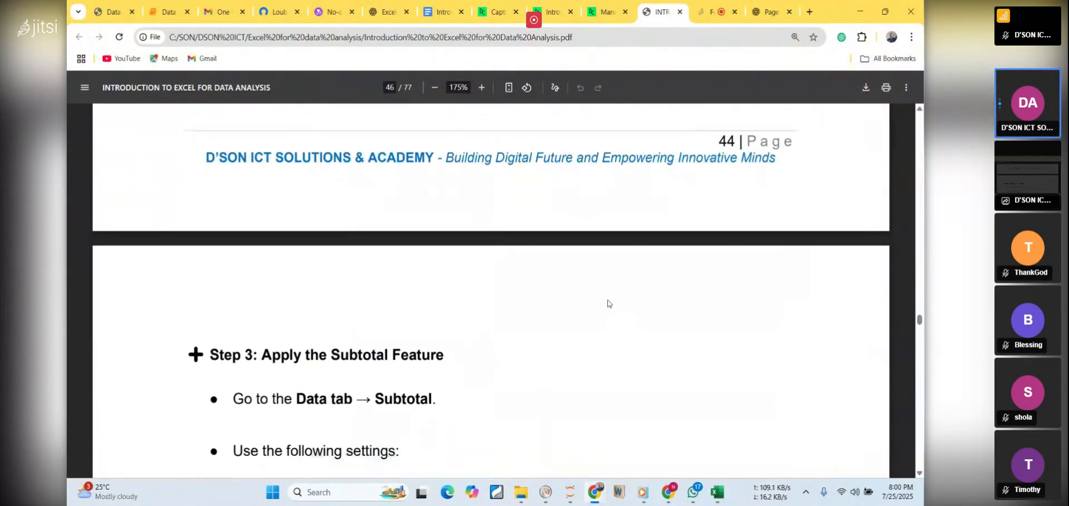
scroll(608, 304, "down", 2)
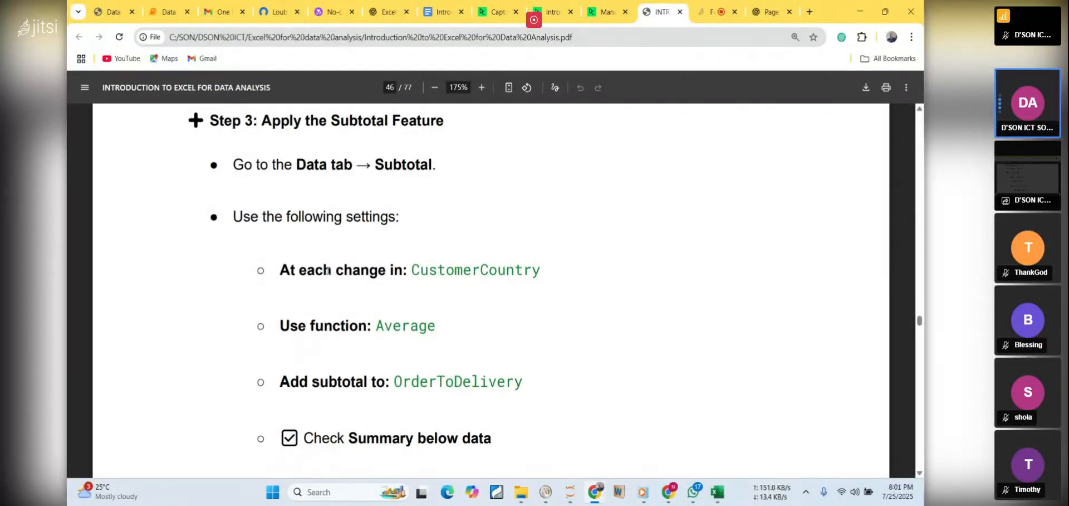
left_click_drag(285, 270, 406, 271)
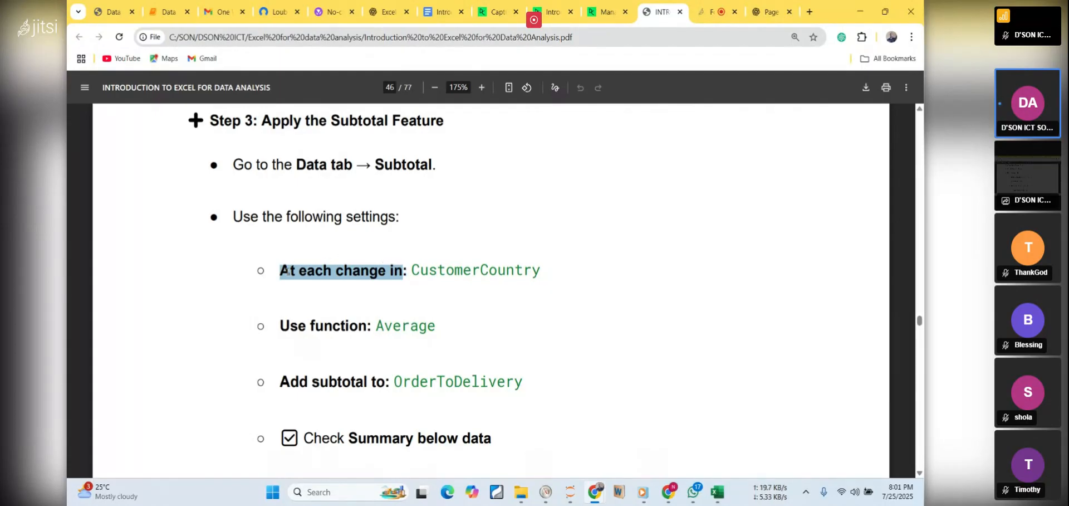
left_click_drag(280, 270, 402, 273)
left_click_drag(279, 325, 419, 327)
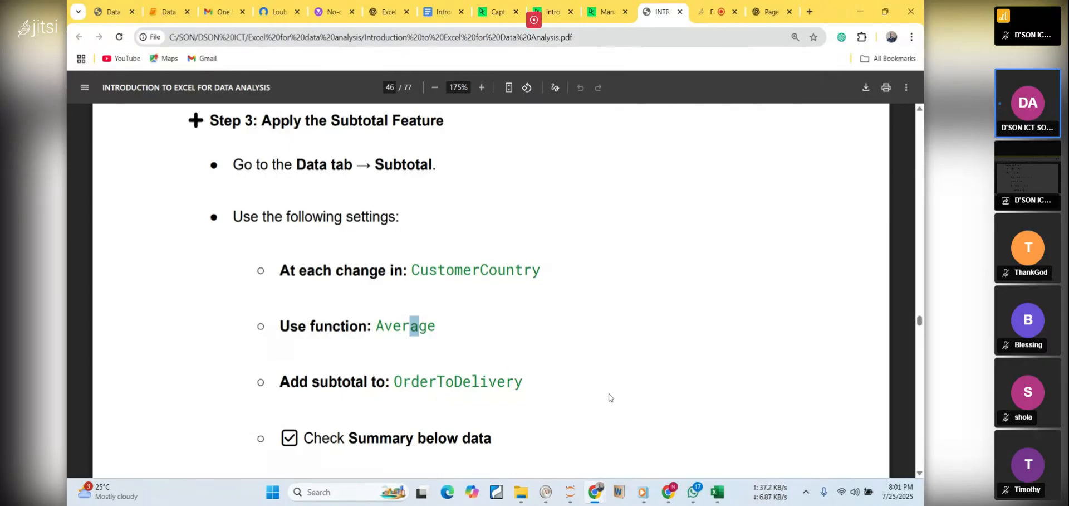
Switch to the Excel workbook and widen the OrderToDelivery column so its full header fits
left_click(719, 492)
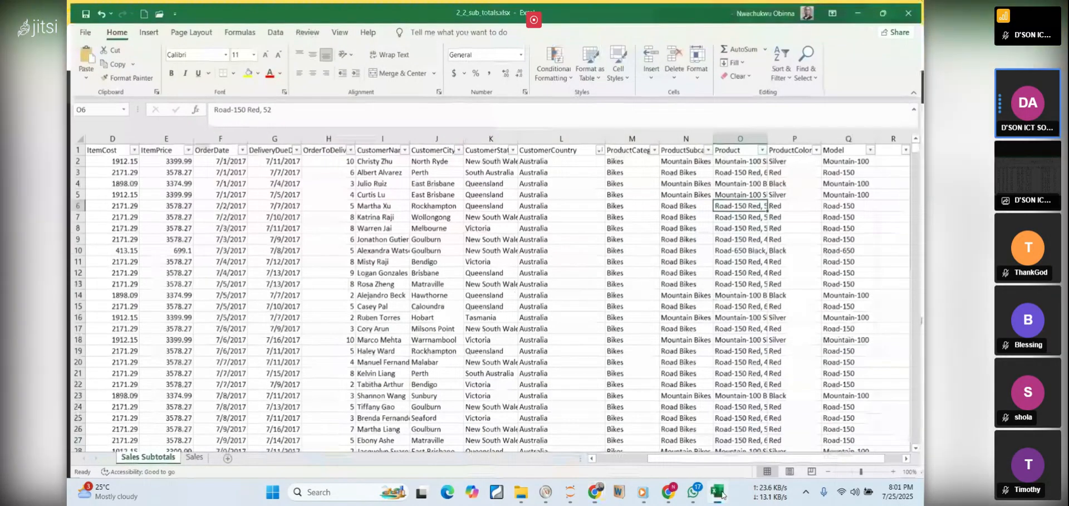
left_click_drag(354, 136, 383, 136)
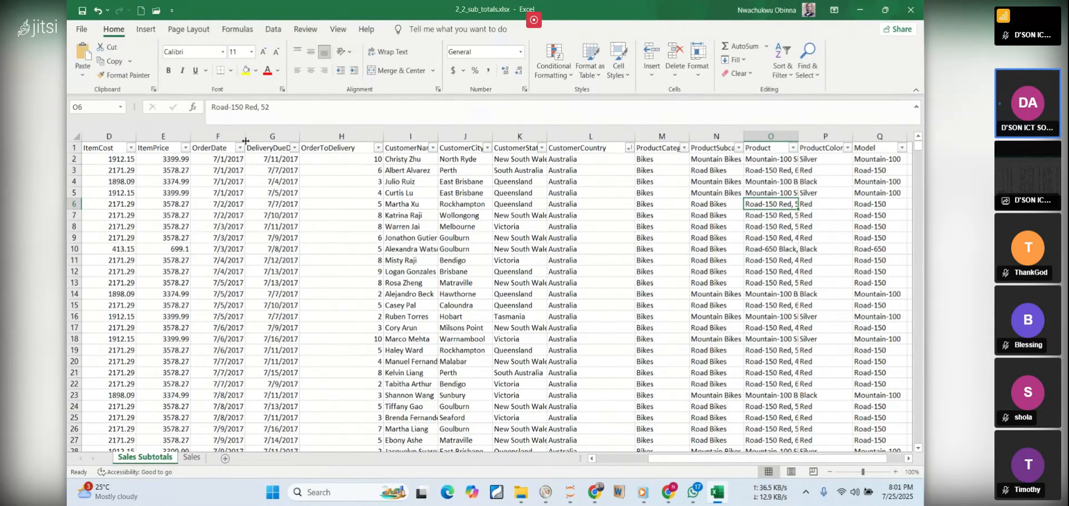
Widen the DeliveryDueDate and OrderDate columns to fit their headers, and dismiss the Internet Download Manager trial popup
left_click_drag(298, 136, 318, 135)
left_click_drag(245, 136, 260, 135)
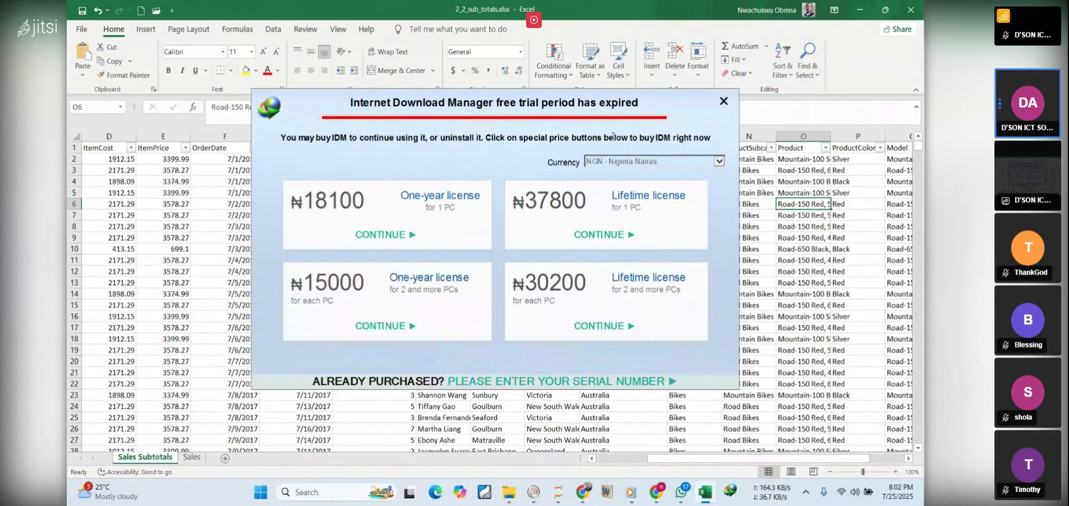
left_click(722, 104)
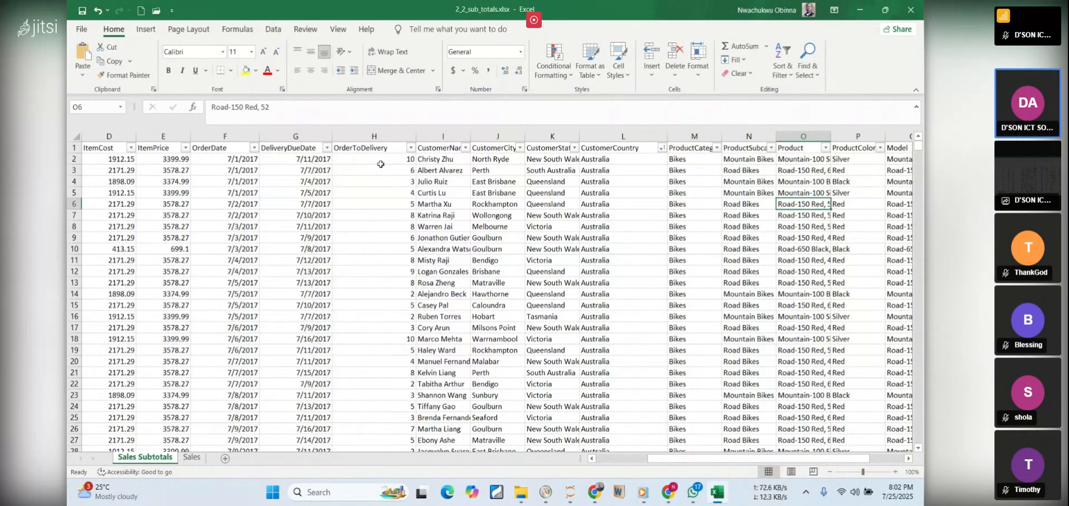
Switch to the PDF notes in Chrome and highlight the Step 3 instruction on where to find the Subtotal feature
left_click(725, 501)
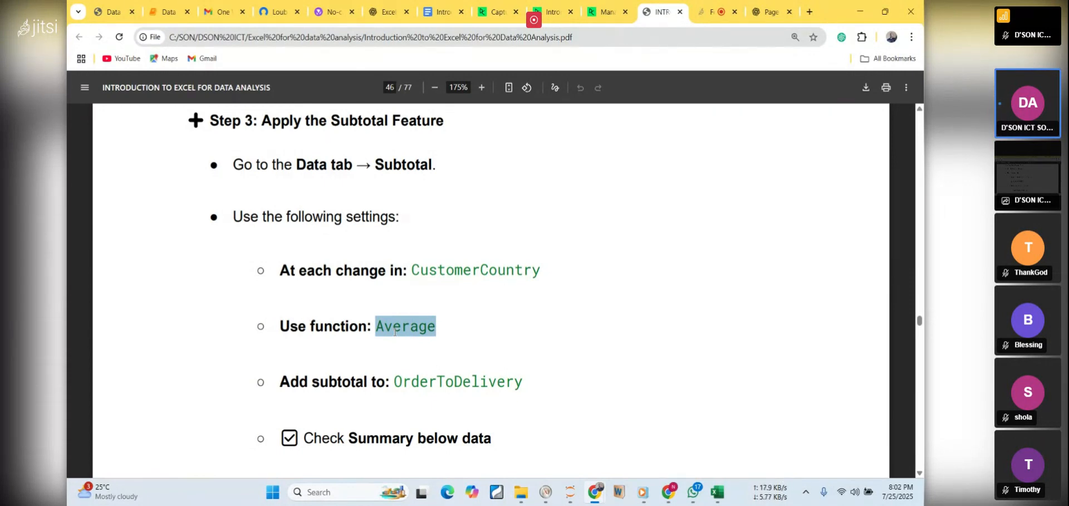
left_click(414, 285)
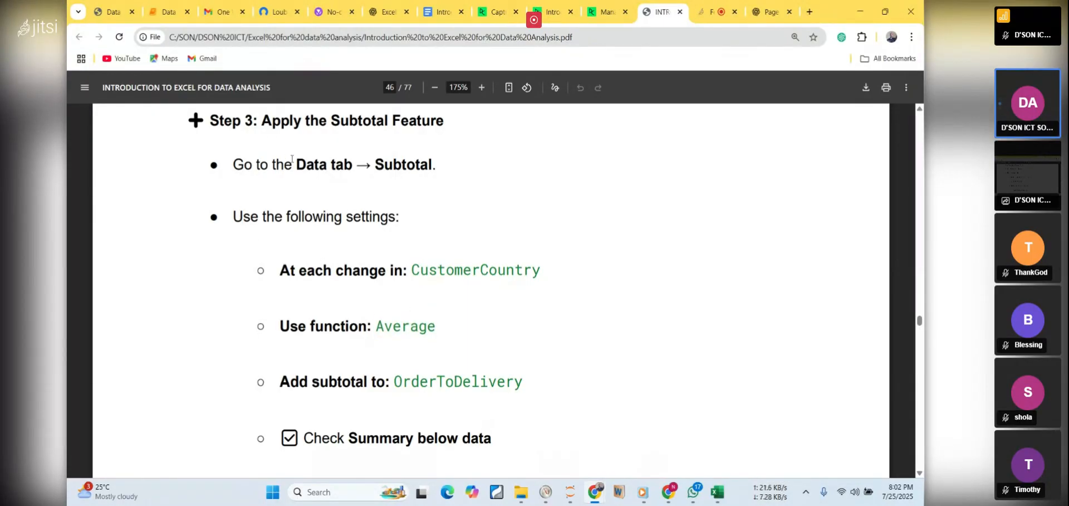
left_click_drag(295, 165, 402, 164)
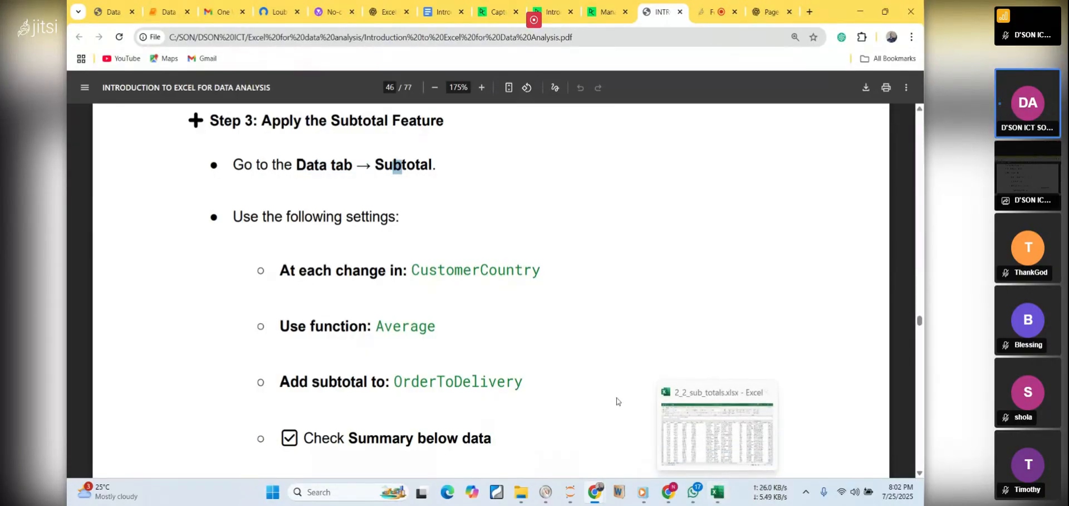
Switch to the Excel workbook and open the Subtotal settings for the sales data
left_click(715, 448)
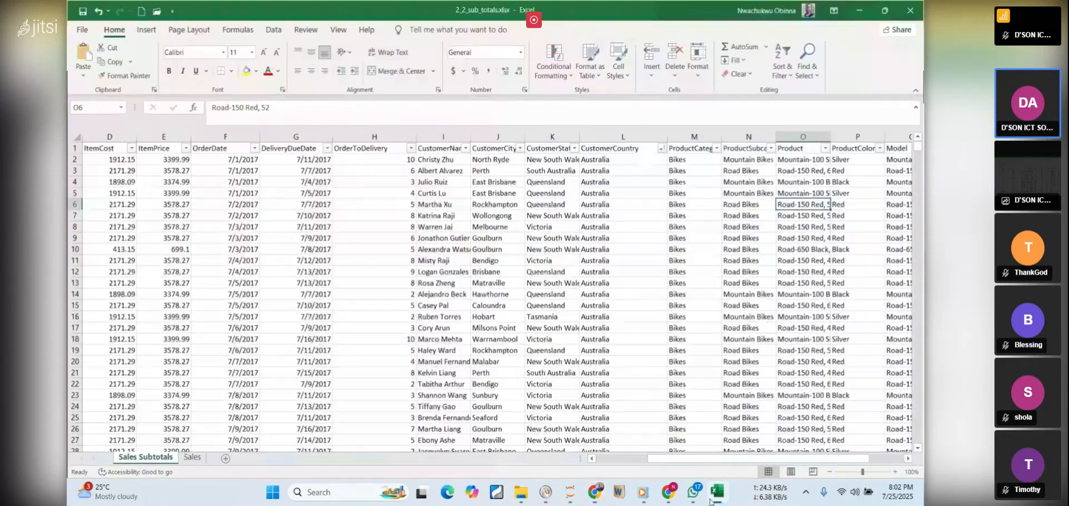
left_click(272, 29)
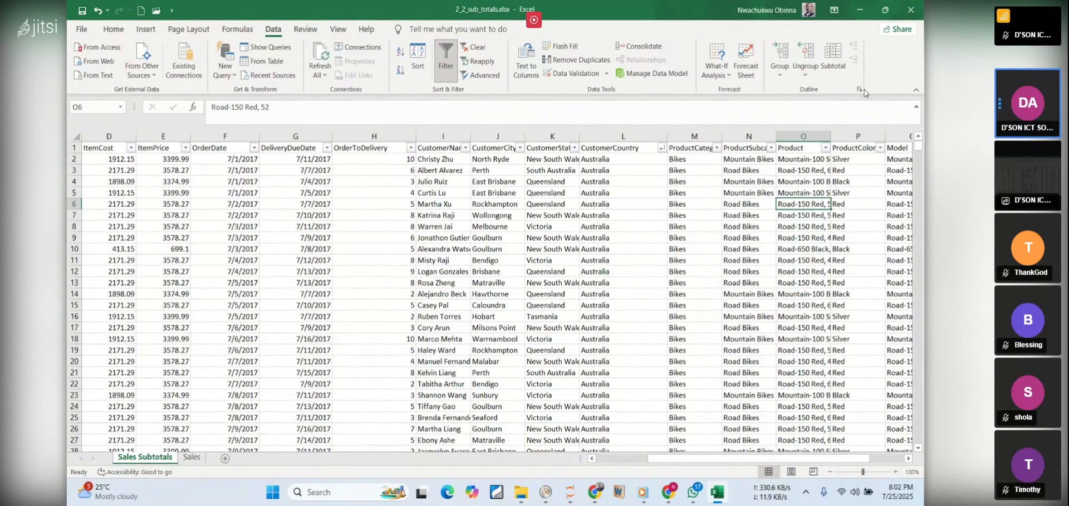
left_click(832, 66)
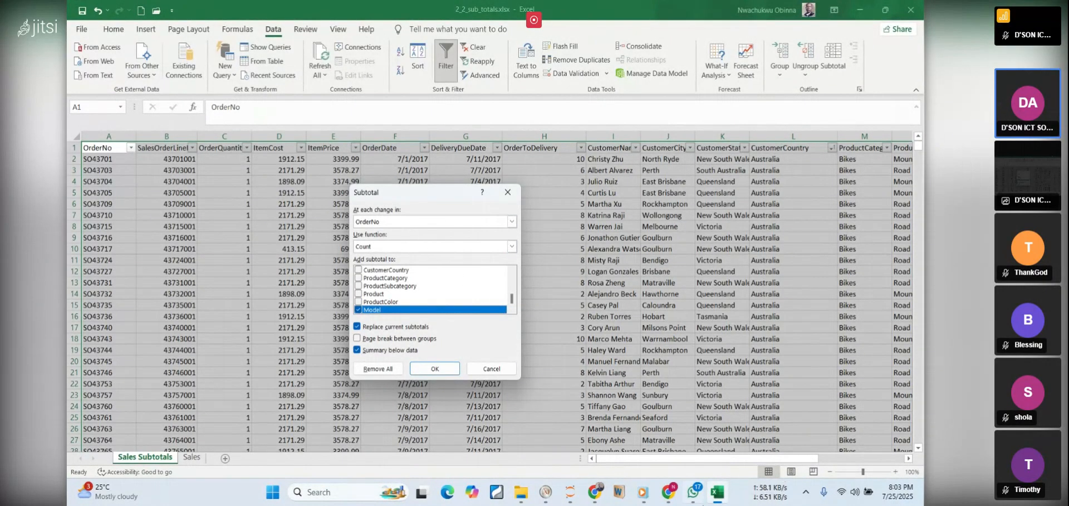
Recheck the required Subtotal settings in the PDF notes in Chrome, and return to the Subtotal dialog in Excel
mouse_move(694, 500)
mouse_move(595, 492)
left_click(634, 451)
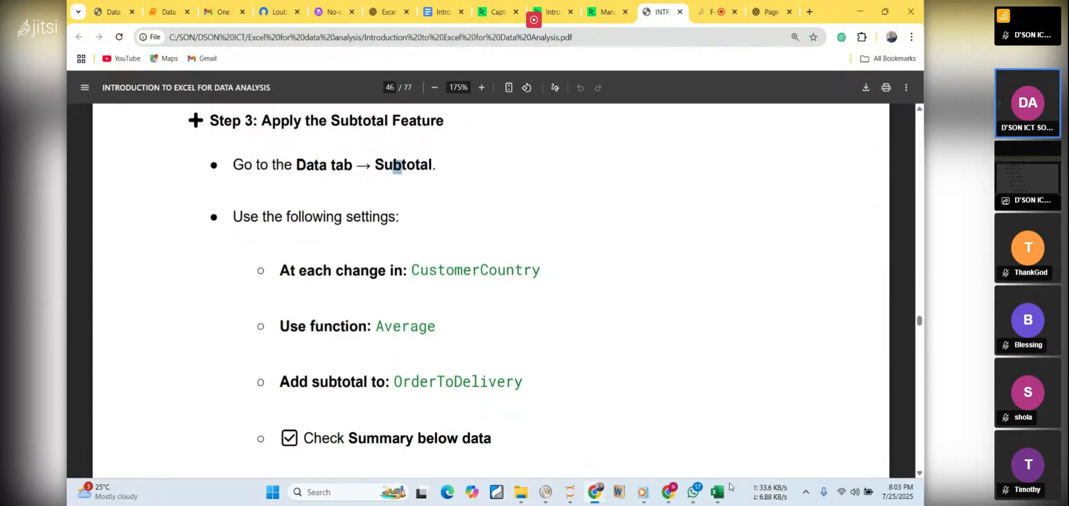
mouse_move(725, 491)
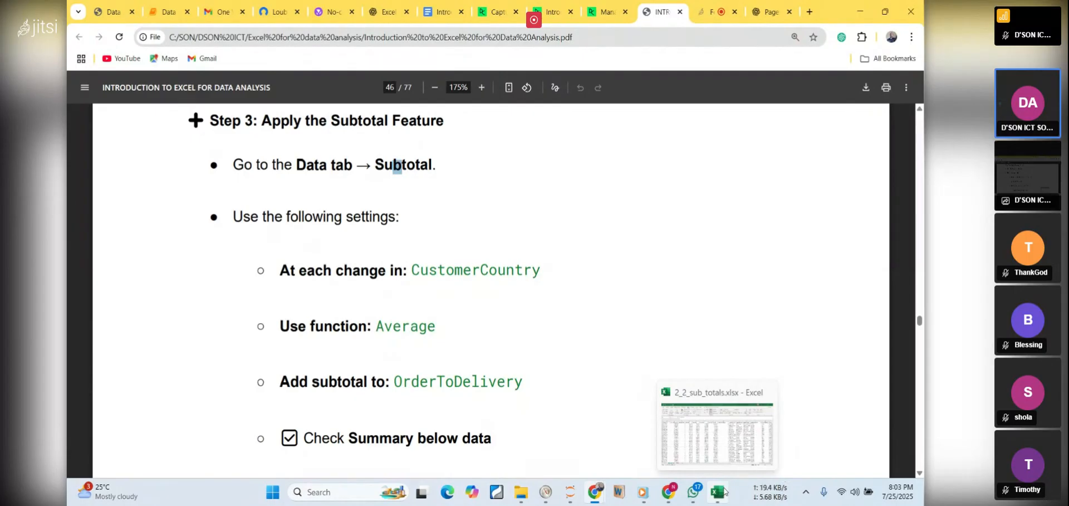
left_click(696, 440)
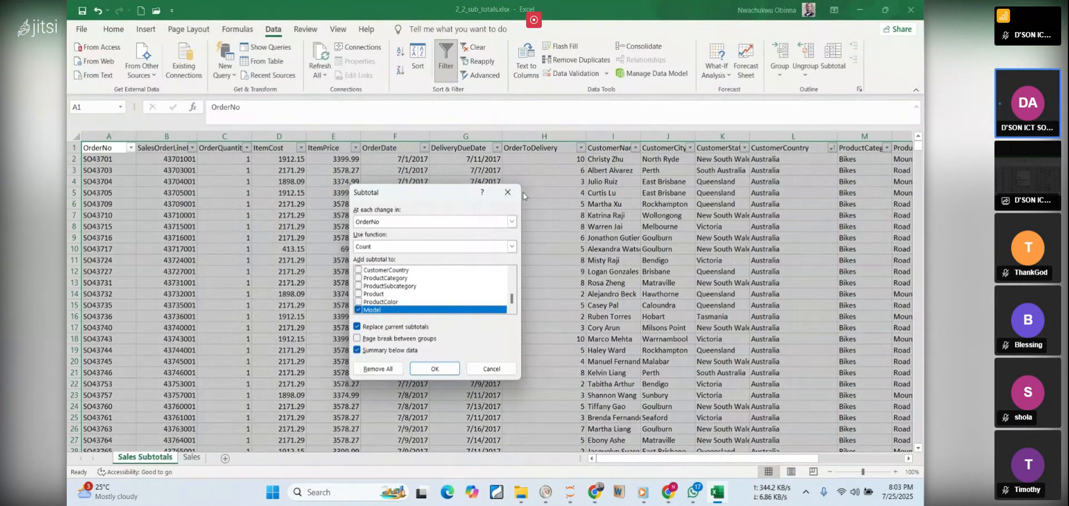
Set the subtotal to calculate at each change in CustomerCountry using the Average function
left_click(511, 222)
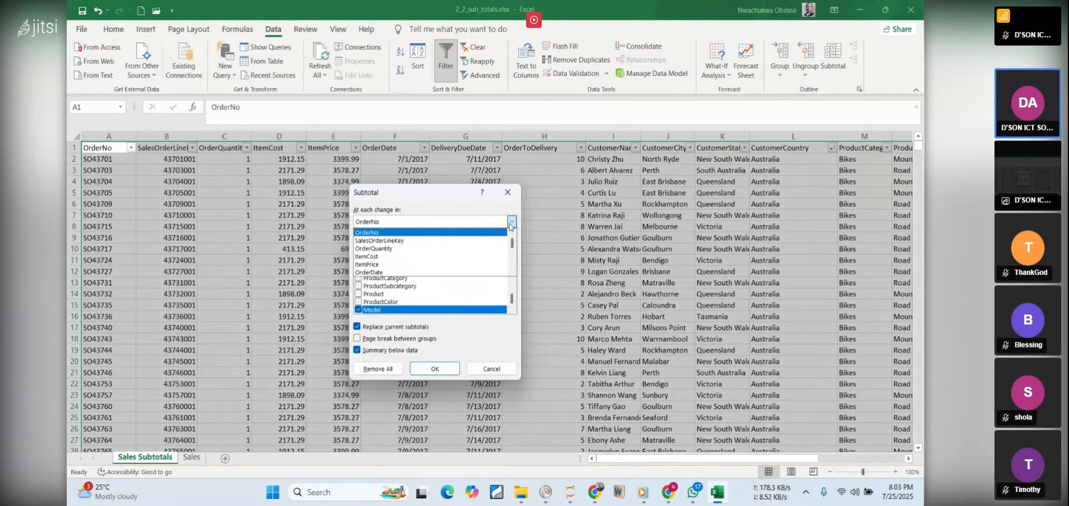
scroll(419, 261, "down", 2)
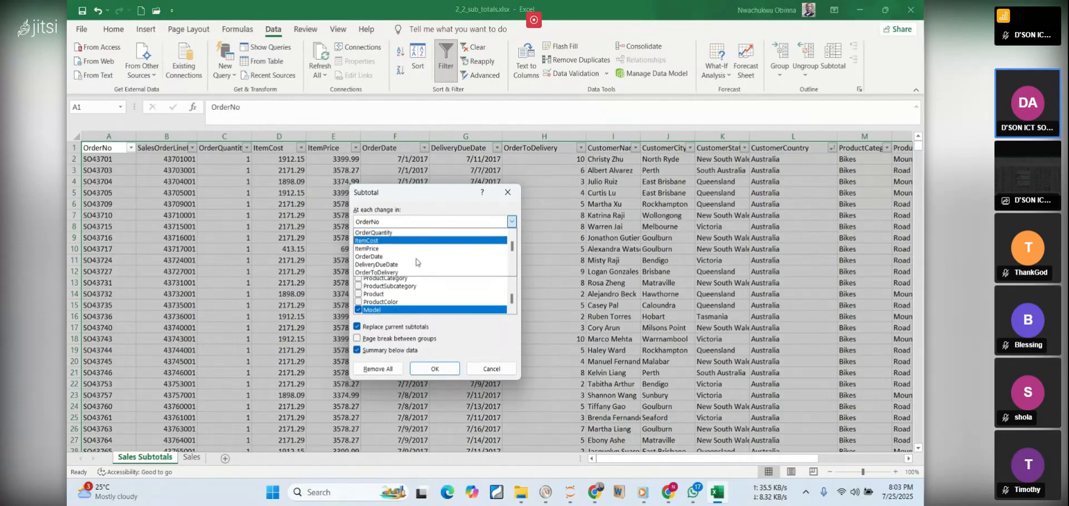
scroll(416, 258, "down", 2)
scroll(387, 273, "down", 2)
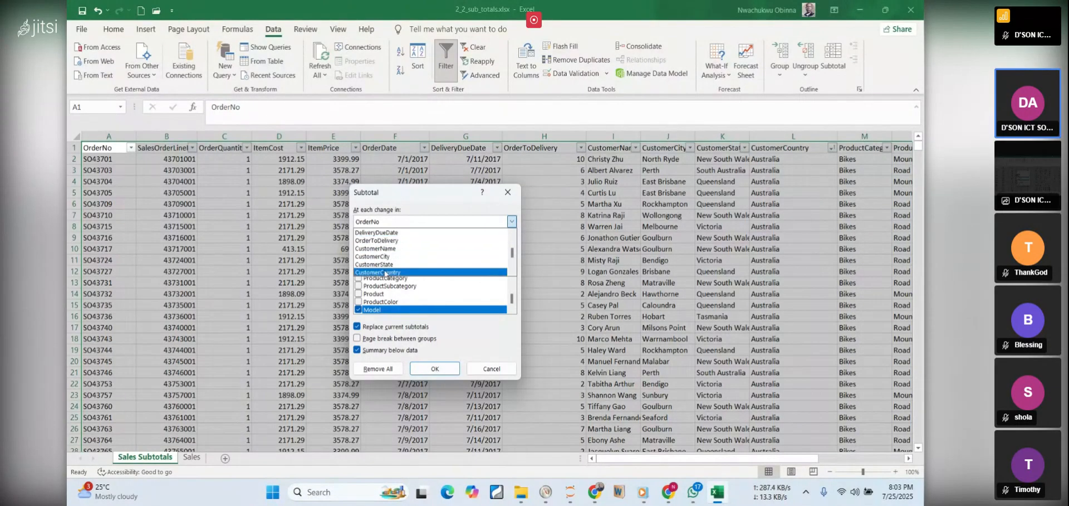
left_click(385, 272)
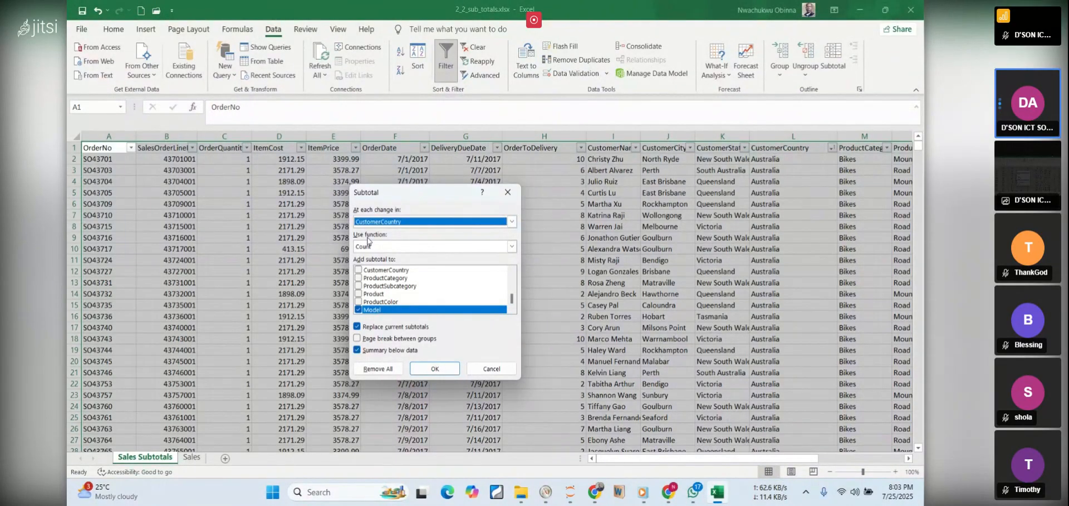
left_click(511, 247)
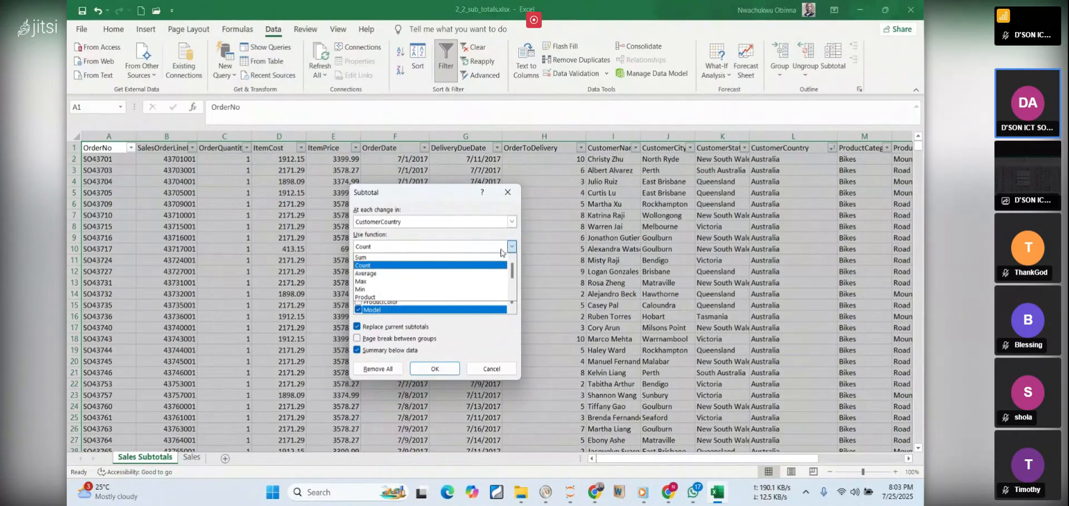
left_click(388, 275)
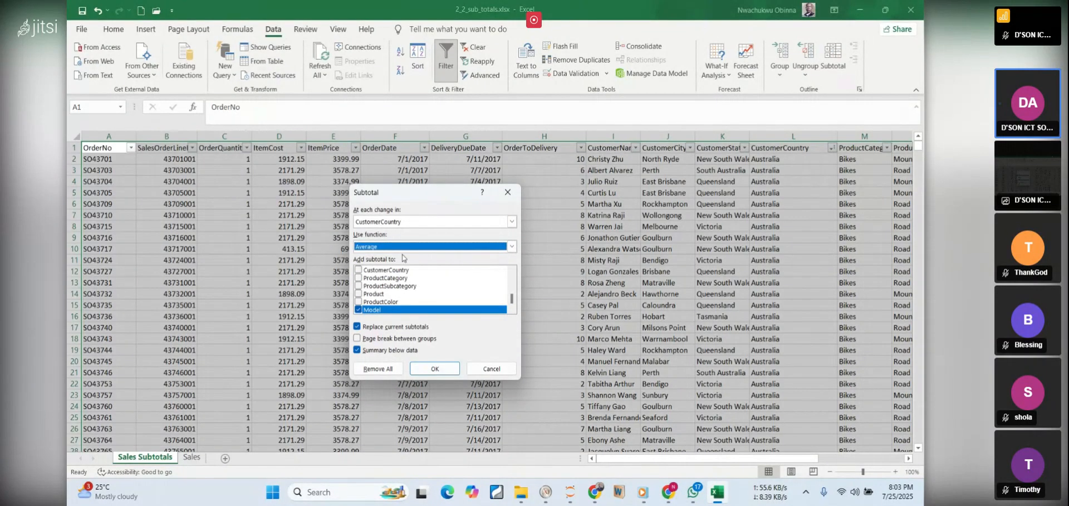
Replace Model with OrderToDelivery as the column to subtotal, and apply the subtotals
left_click(357, 310)
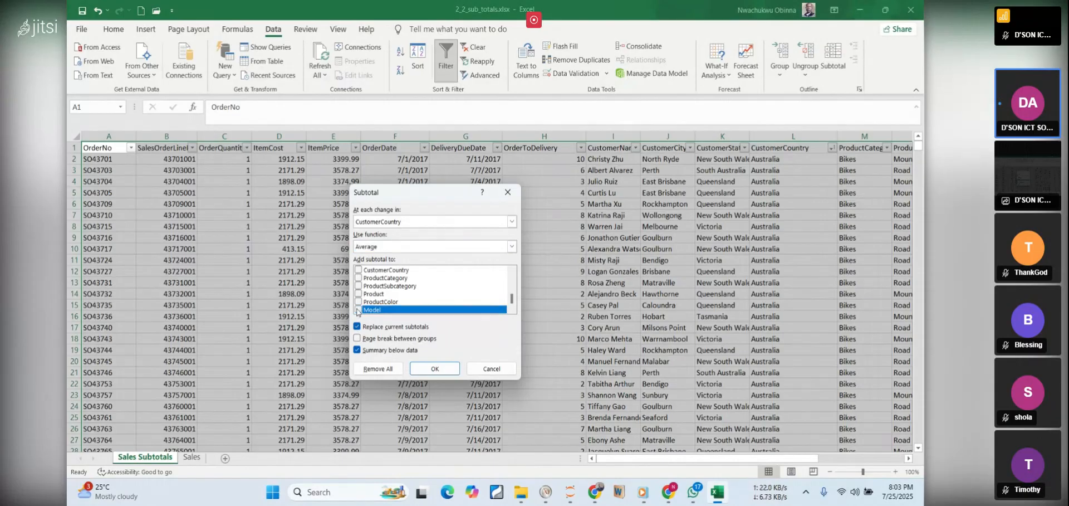
scroll(377, 287, "up", 1)
scroll(373, 290, "up", 2)
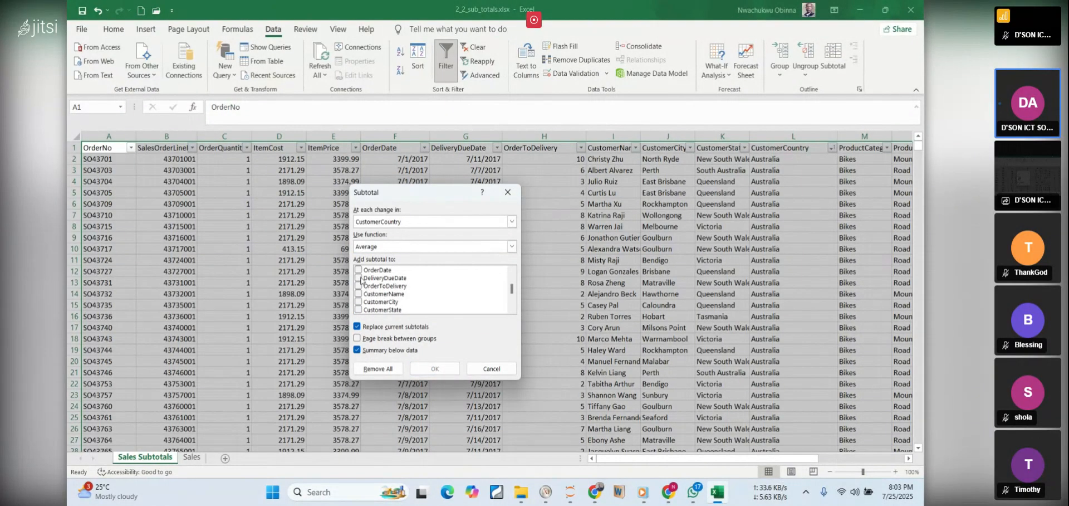
left_click(359, 286)
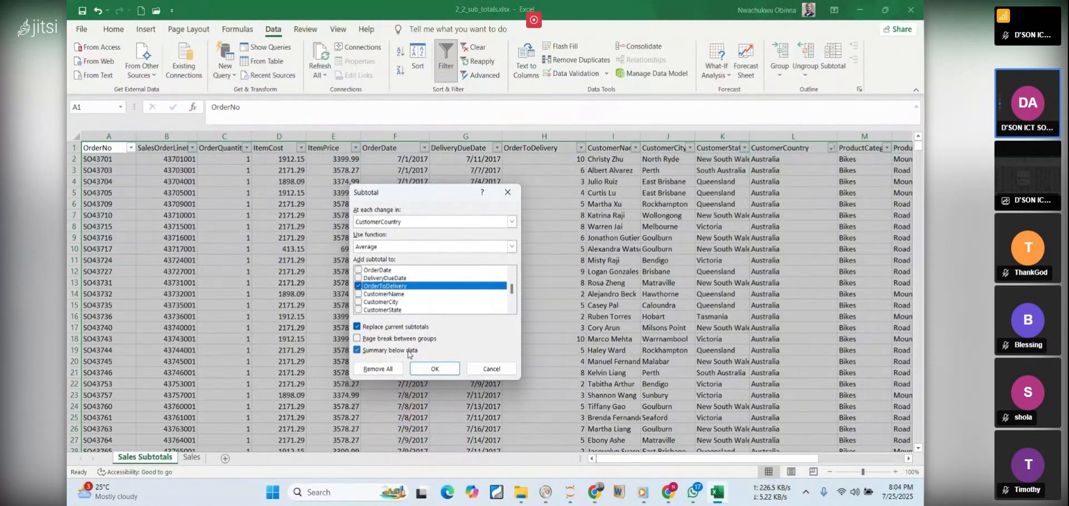
left_click(432, 368)
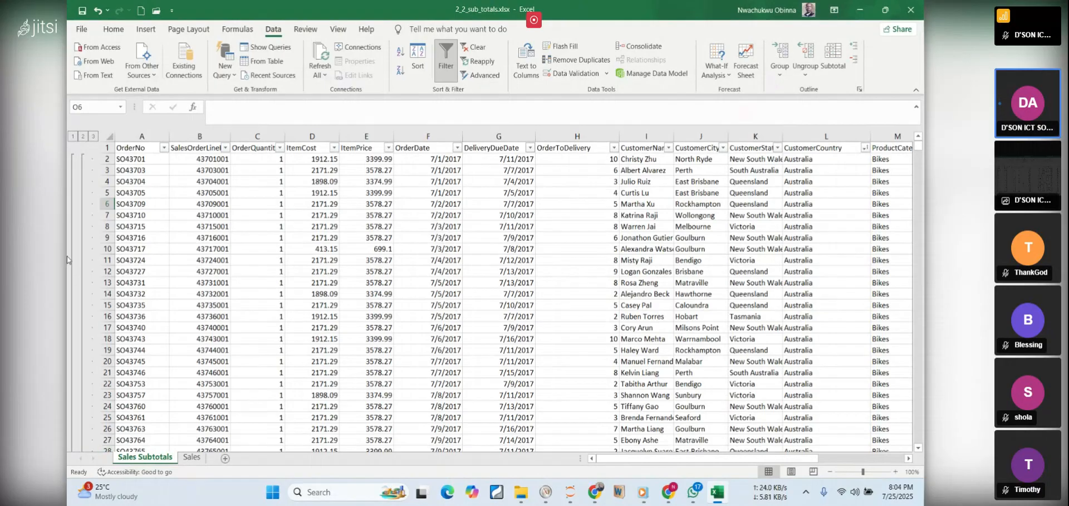
Collapse the outline to level 2, and expand the Australia group to examine its rows before collapsing it again
left_click(83, 136)
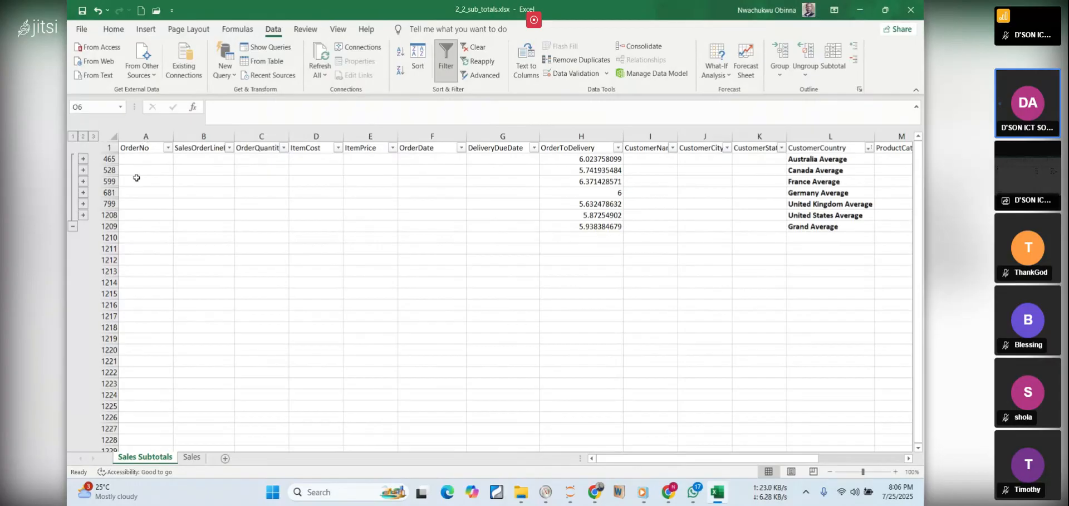
left_click(83, 159)
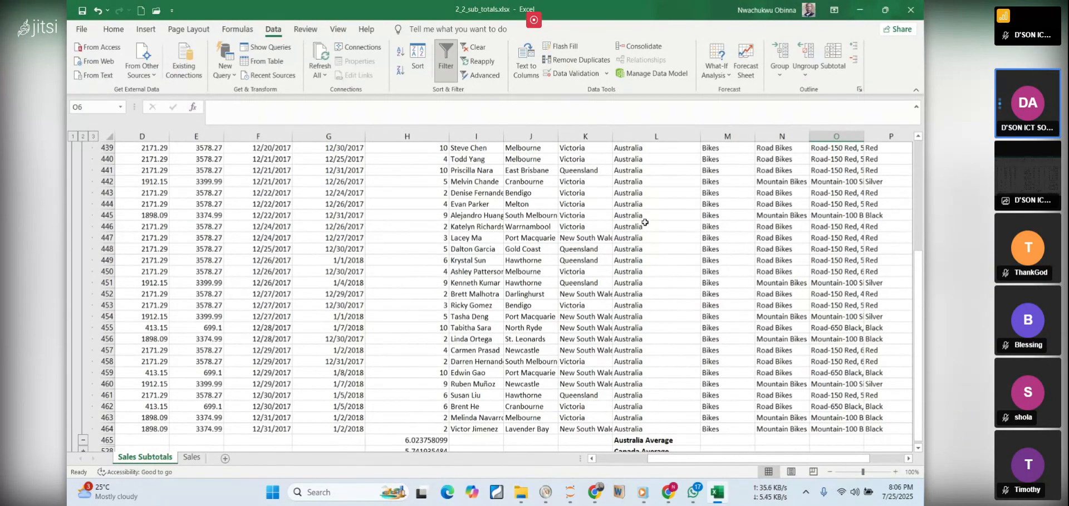
scroll(640, 200, "up", 7)
scroll(636, 184, "up", 16)
scroll(640, 176, "up", 20)
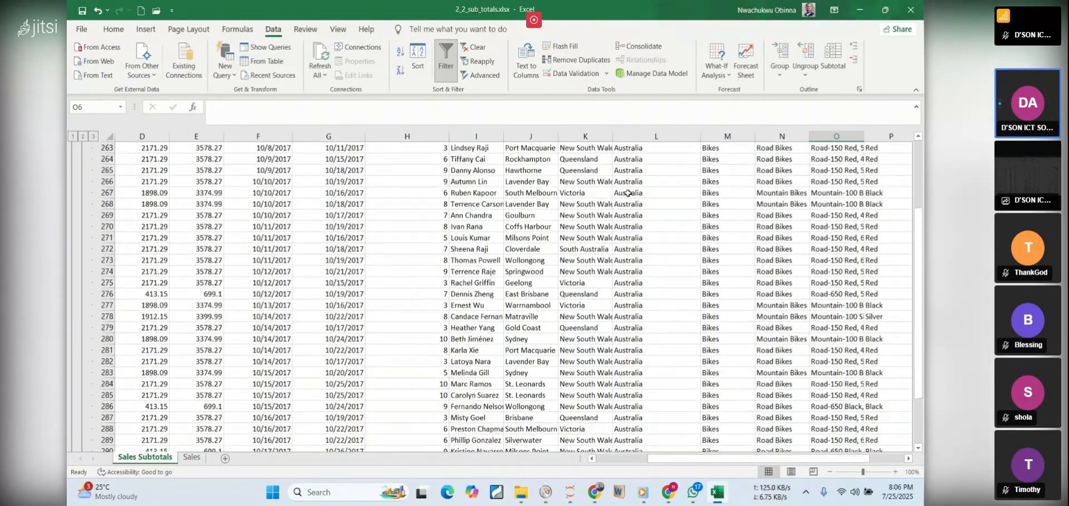
scroll(628, 193, "up", 2)
left_click_drag(919, 292, 919, 251)
left_click_drag(918, 189, 918, 261)
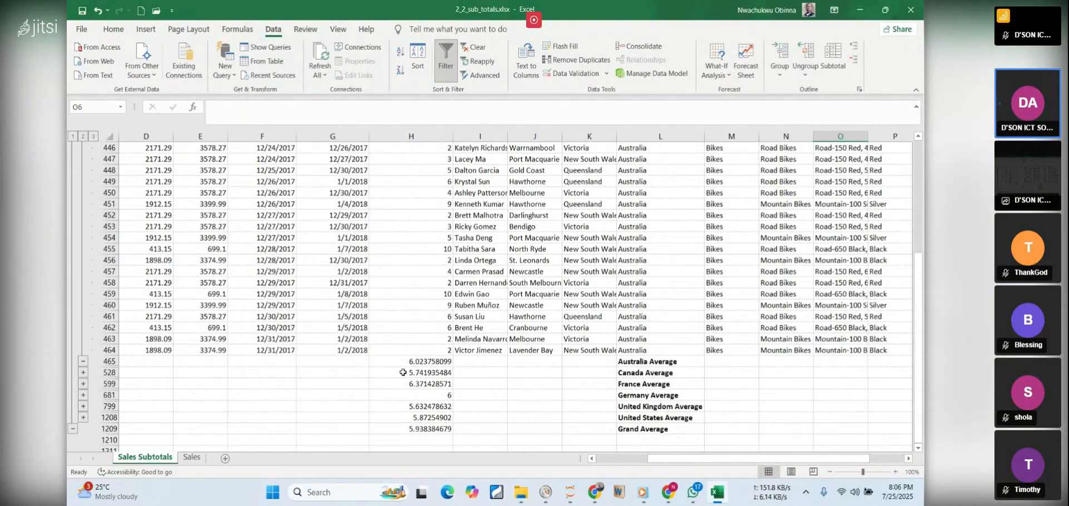
left_click(81, 361)
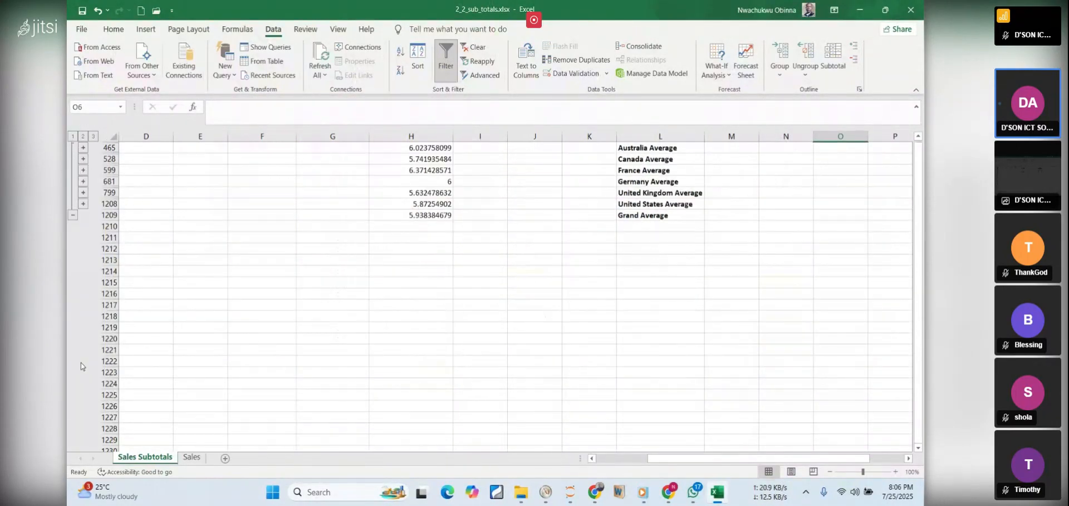
Expand the Canada group to examine its rows from first to last, and collapse it again
left_click(84, 159)
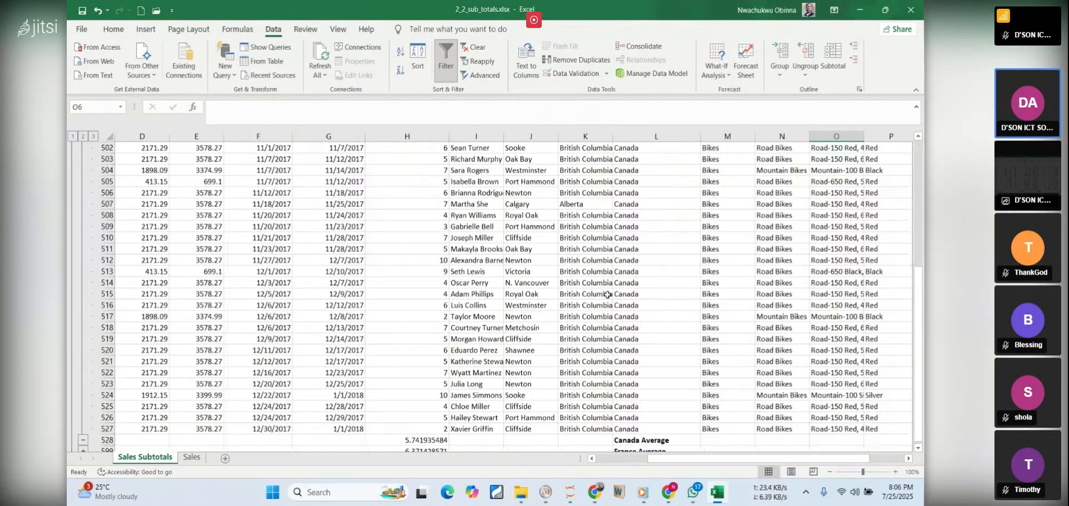
mouse_move(921, 261)
left_mouse_down()
mouse_move(919, 283)
mouse_move(914, 260)
left_mouse_up()
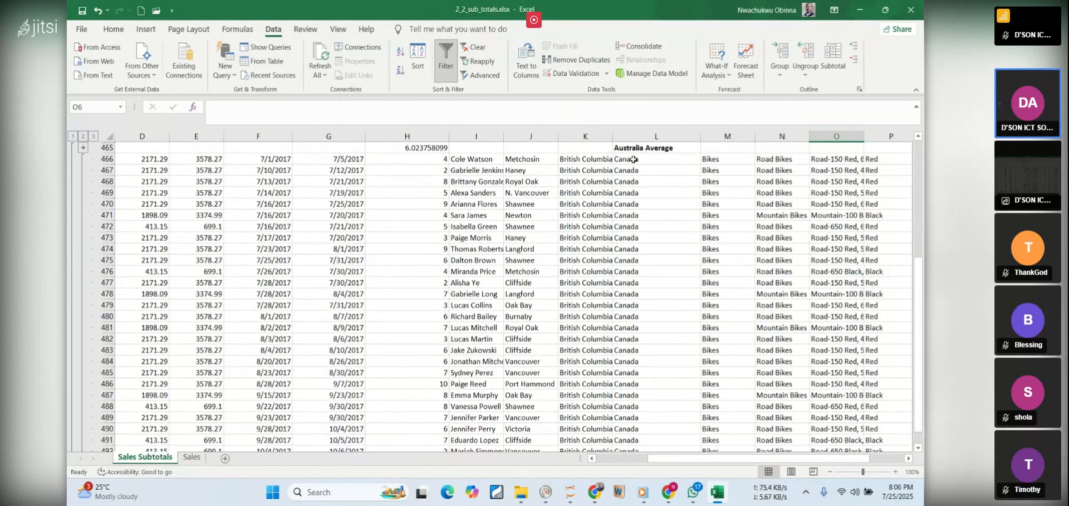
left_click_drag(920, 285, 920, 294)
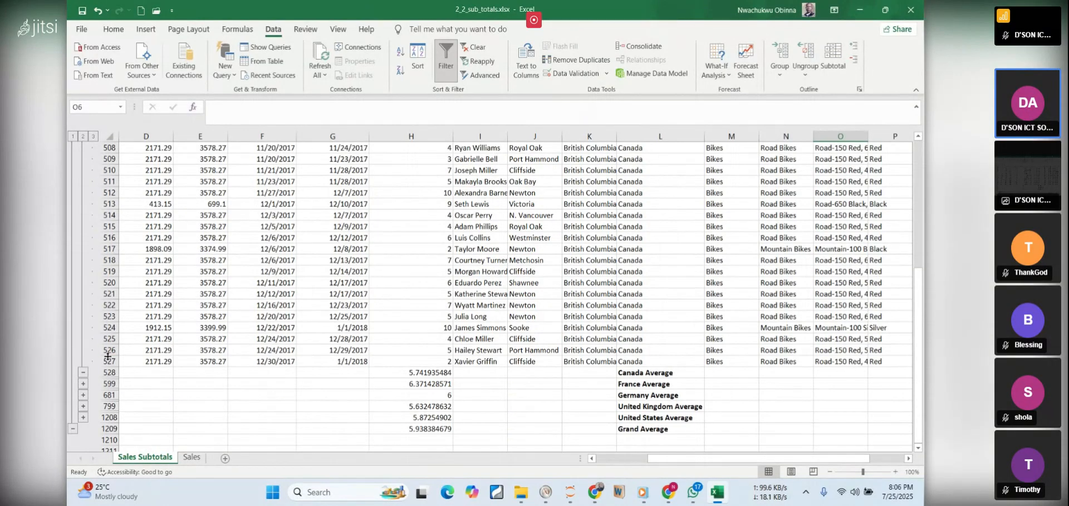
left_click(84, 372)
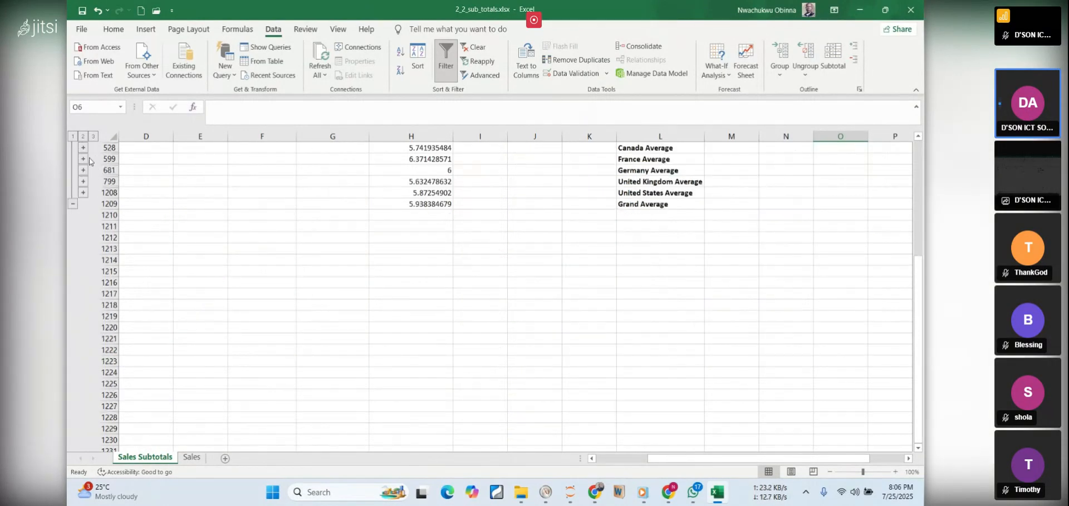
Compare outline levels 3, 1 and 2, examining the Australia and Canada average rows while all details are shown
left_click(94, 137)
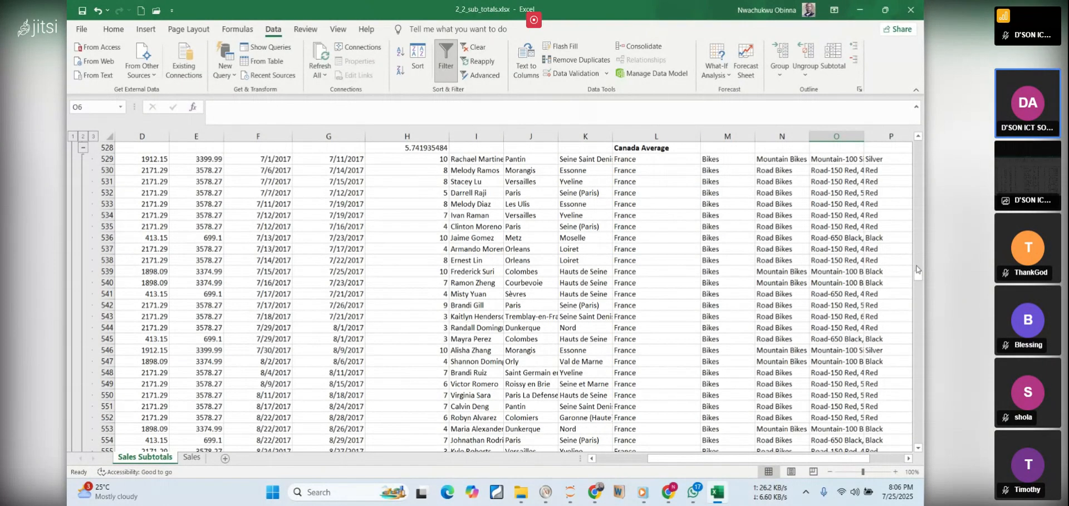
left_click_drag(920, 278, 902, 256)
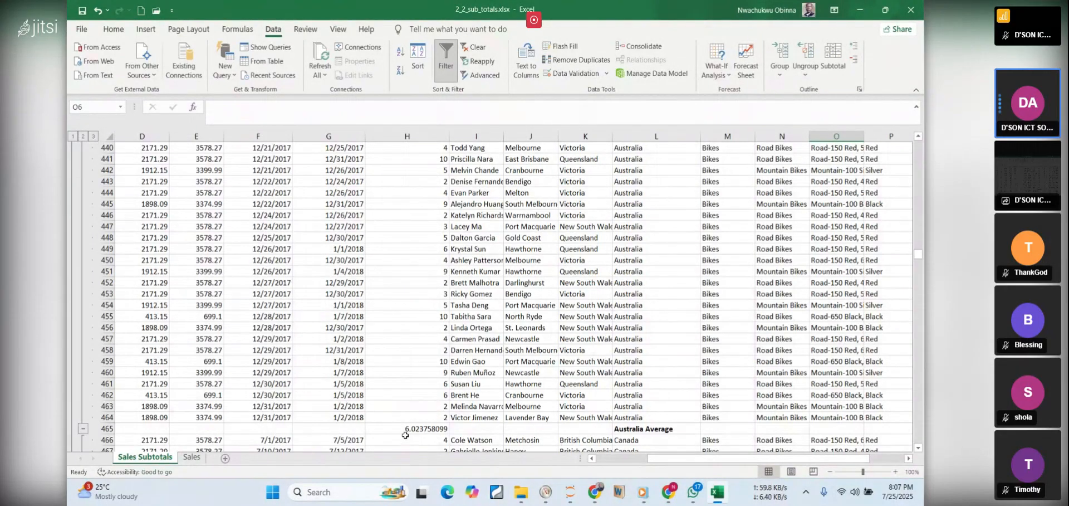
left_click_drag(918, 254, 918, 272)
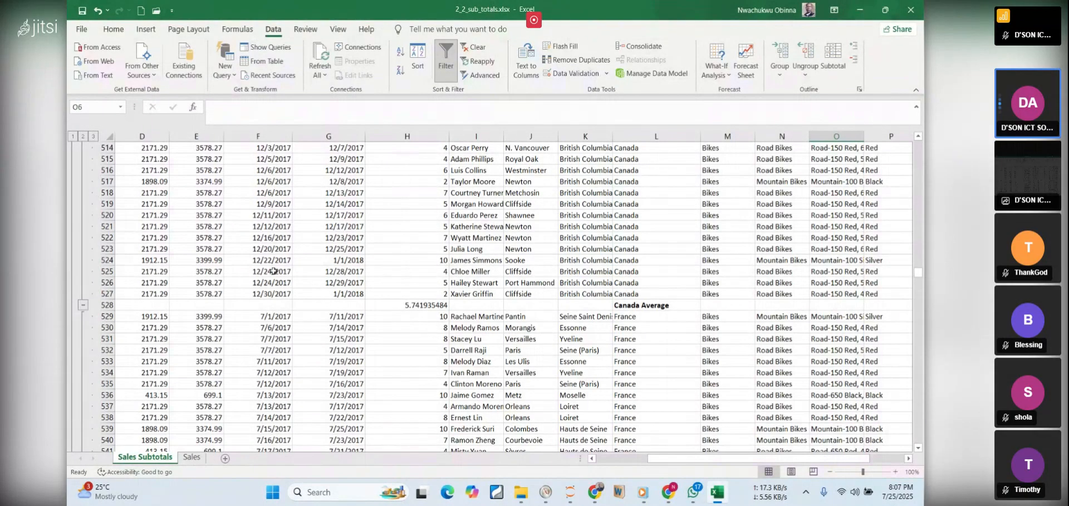
left_click(72, 136)
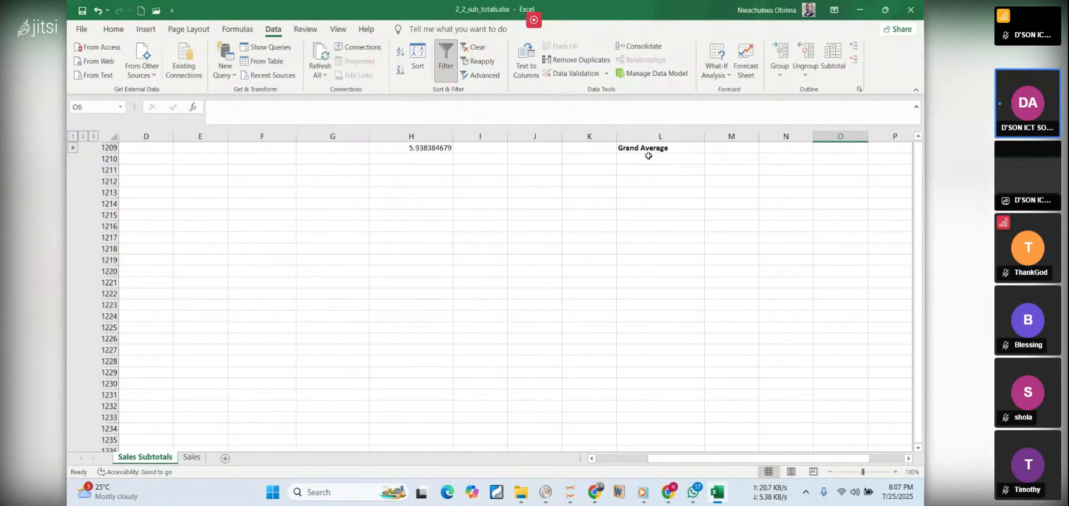
left_click(82, 137)
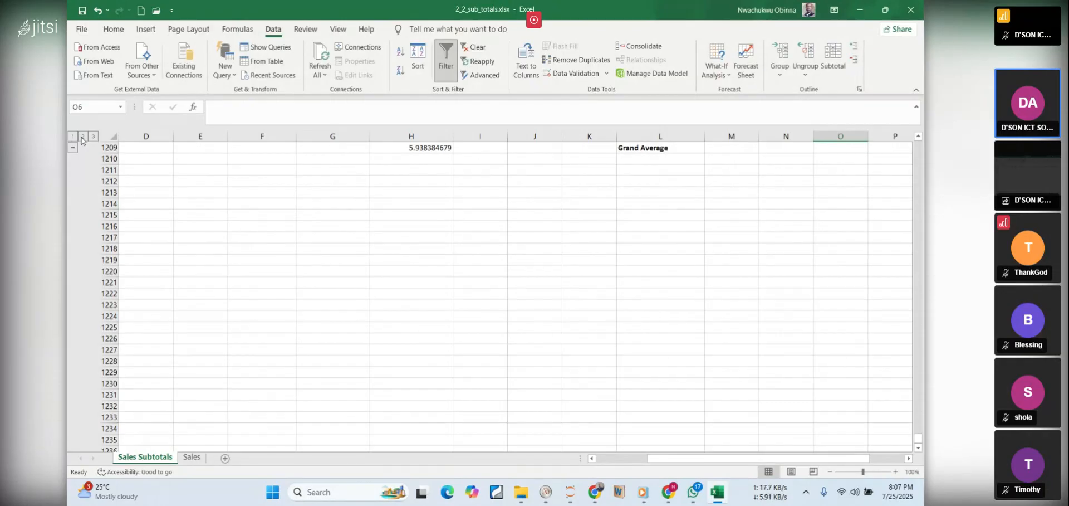
Show the country average rows above the Grand Average in the outline, and switch to the PDF notes in Chrome
left_click(71, 148)
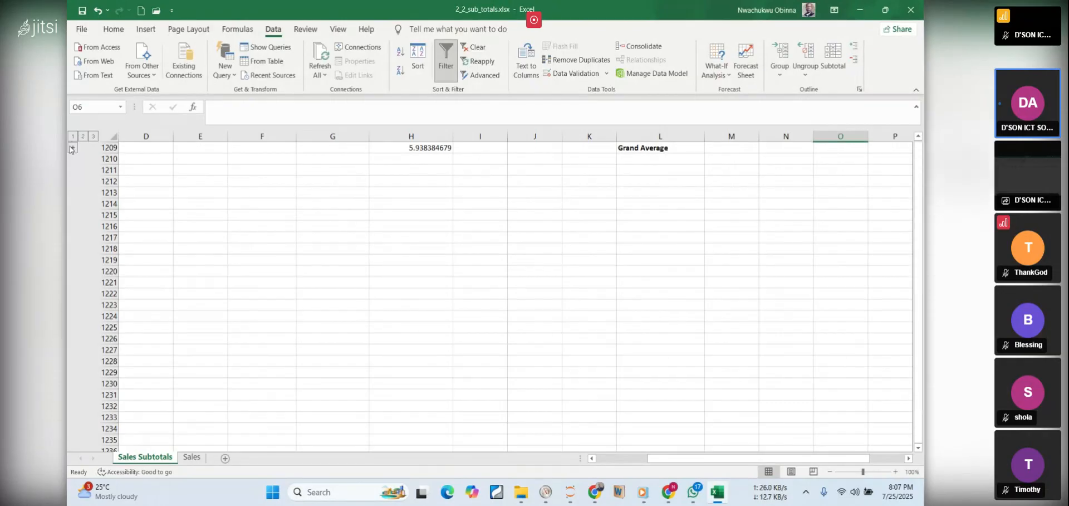
scroll(72, 149, "up", 2)
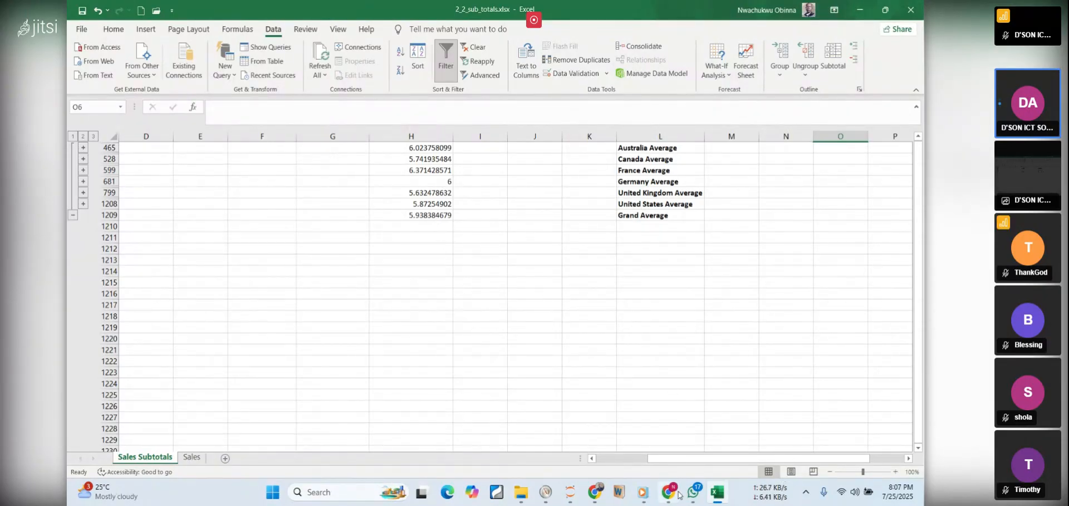
left_click(713, 492)
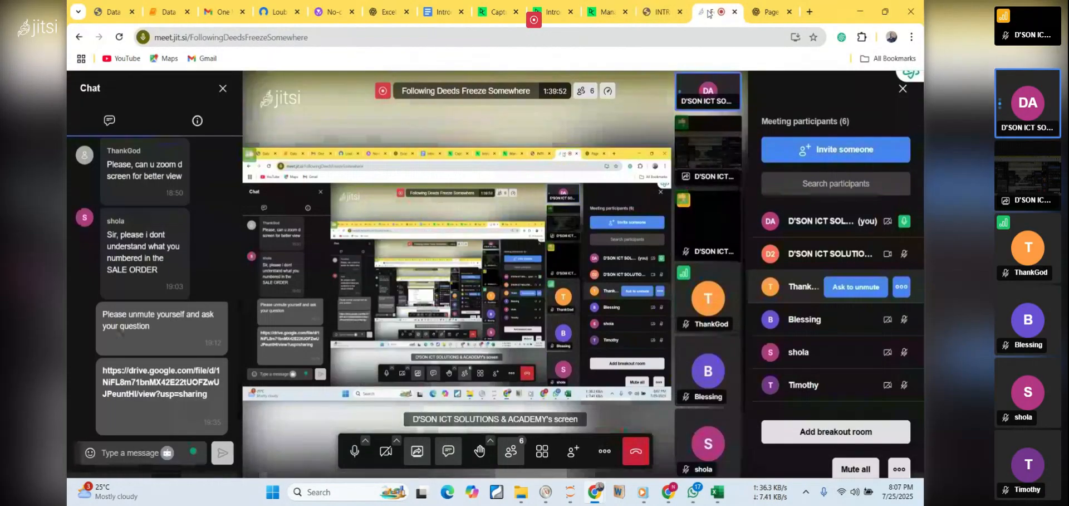
Check the Jitsi meeting page, and read the Interpreting the Result section of the PDF notes through to the Germany question
left_click(706, 12)
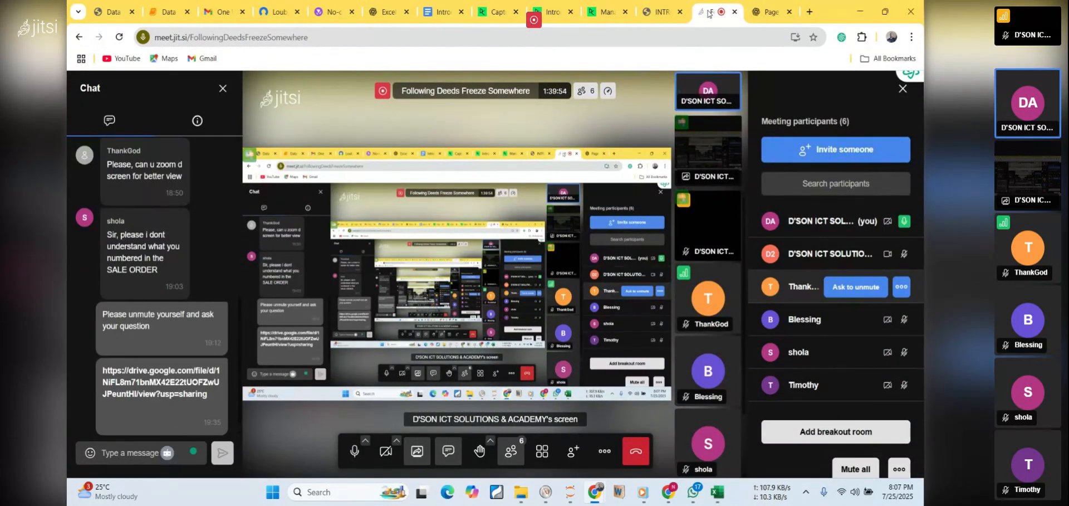
left_click(662, 10)
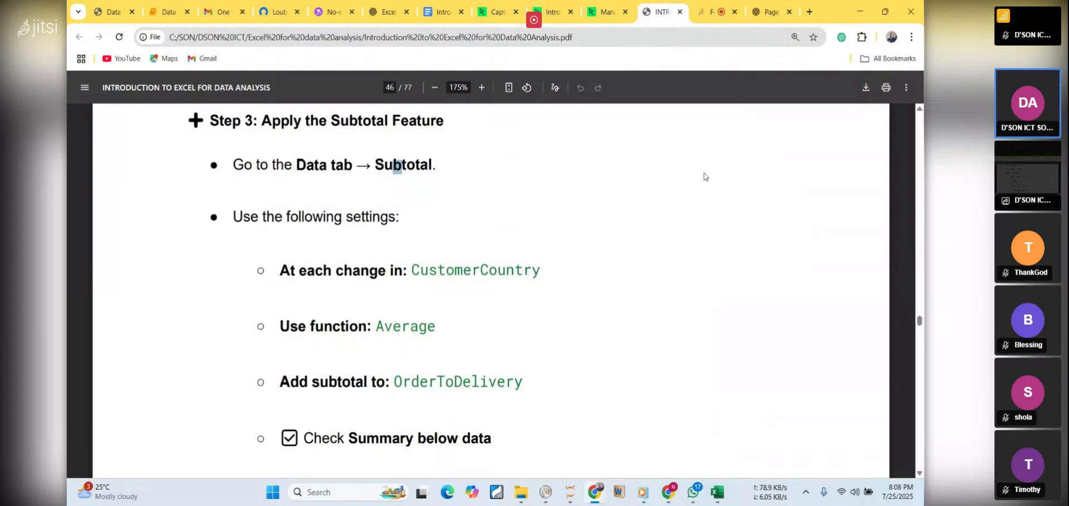
scroll(704, 187, "down", 2)
scroll(703, 188, "down", 3)
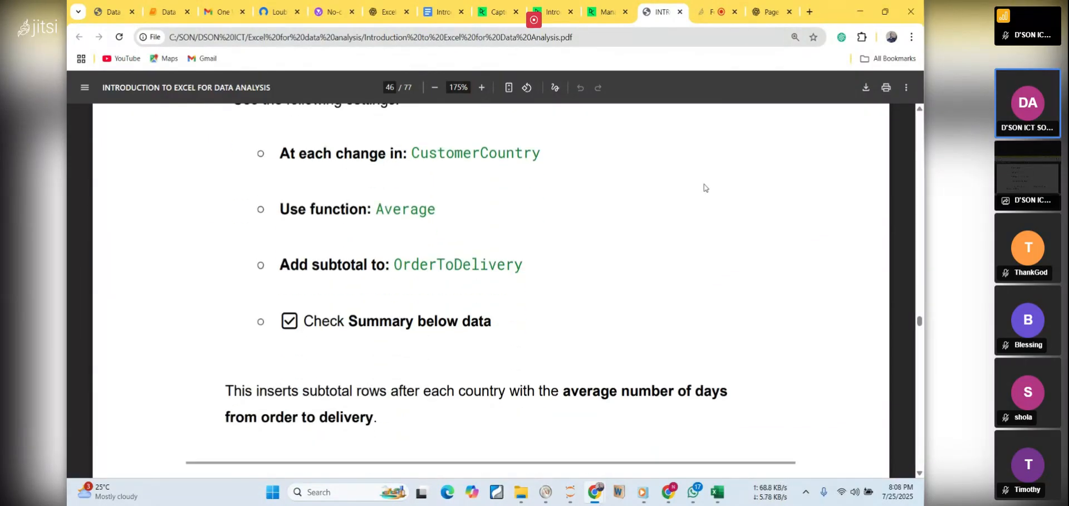
scroll(704, 187, "down", 5)
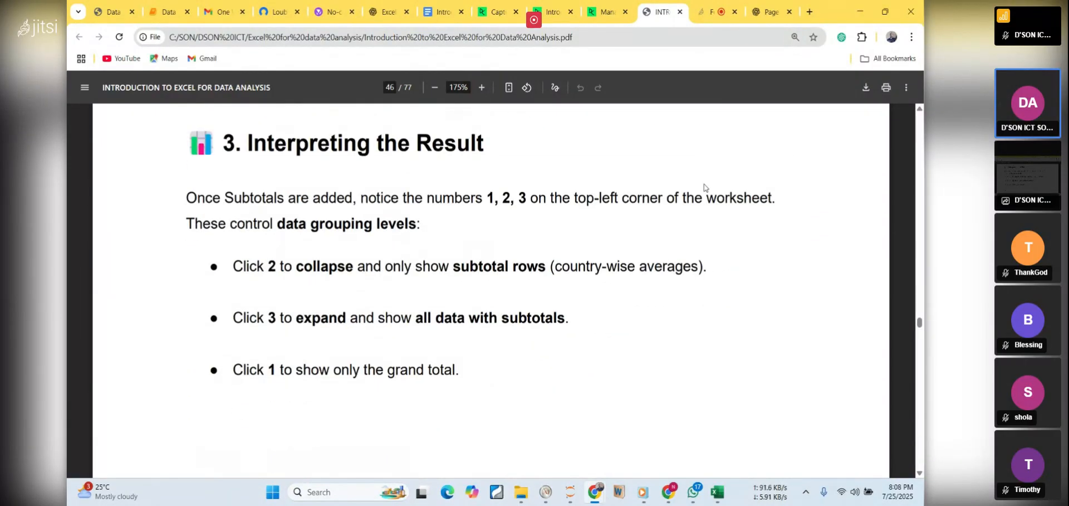
scroll(704, 184, "down", 1)
scroll(704, 184, "down", 8)
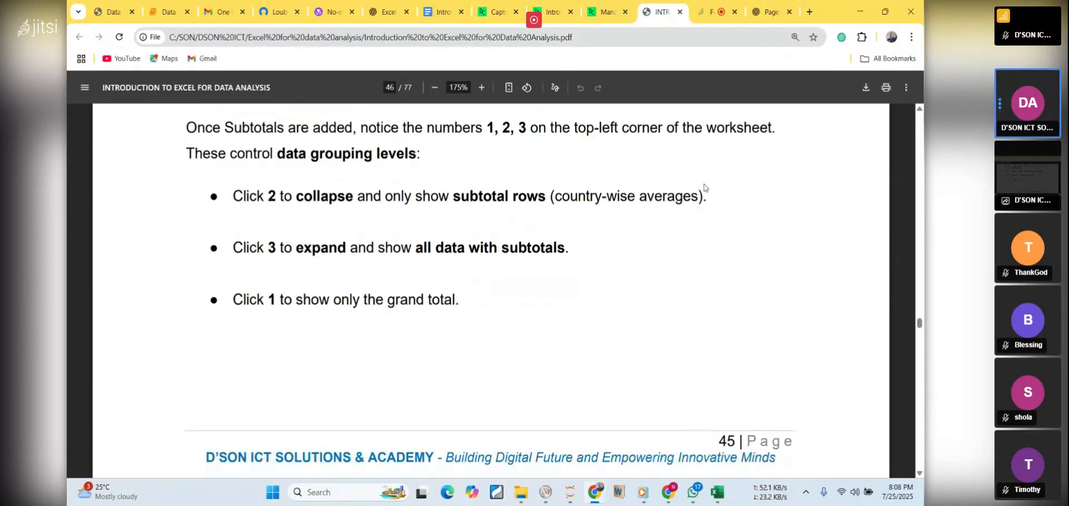
scroll(704, 184, "down", 9)
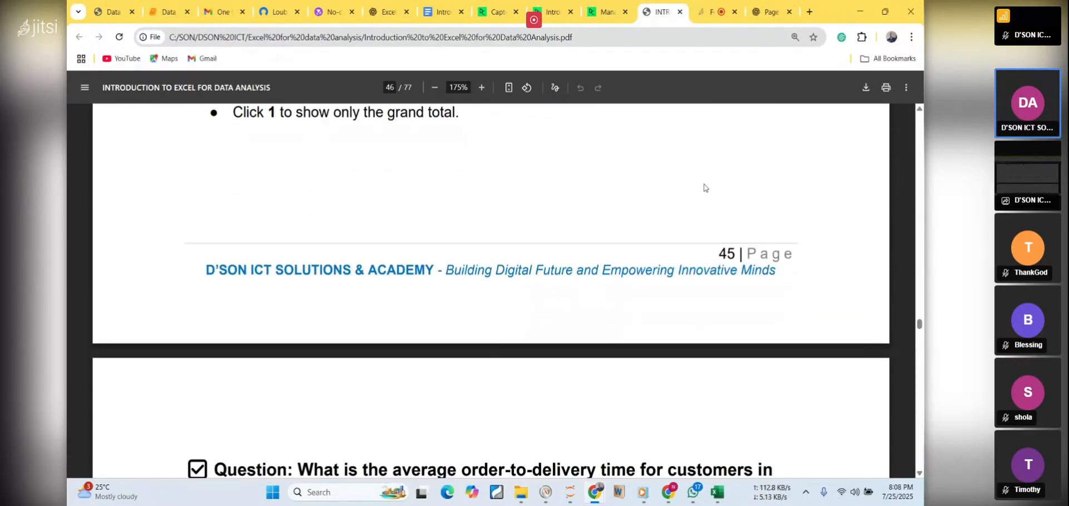
scroll(704, 187, "down", 4)
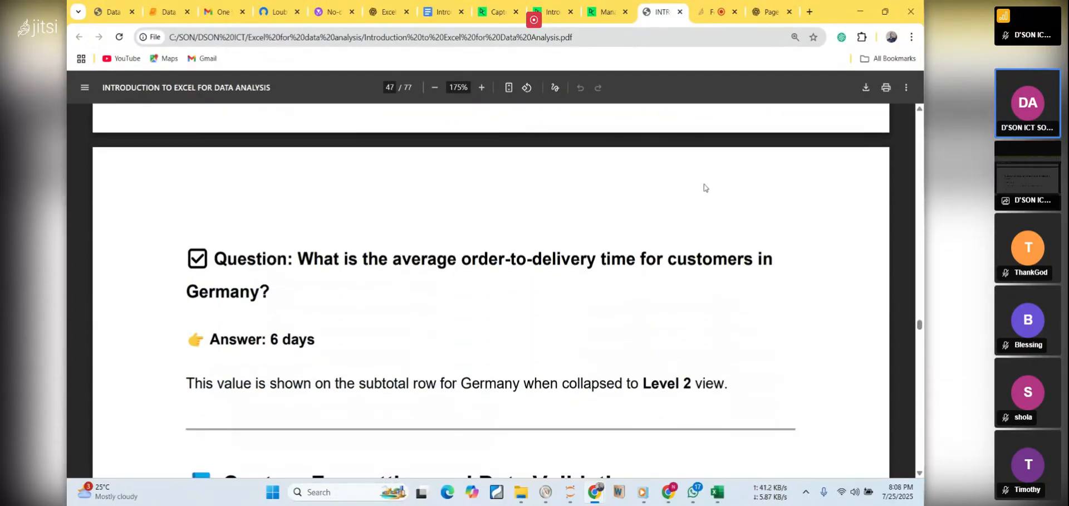
Highlight the question on Germany's average order-to-delivery time, and select the Germany Average value in the Excel workbook
scroll(704, 186, "up", 2)
left_click_drag(291, 252, 459, 264)
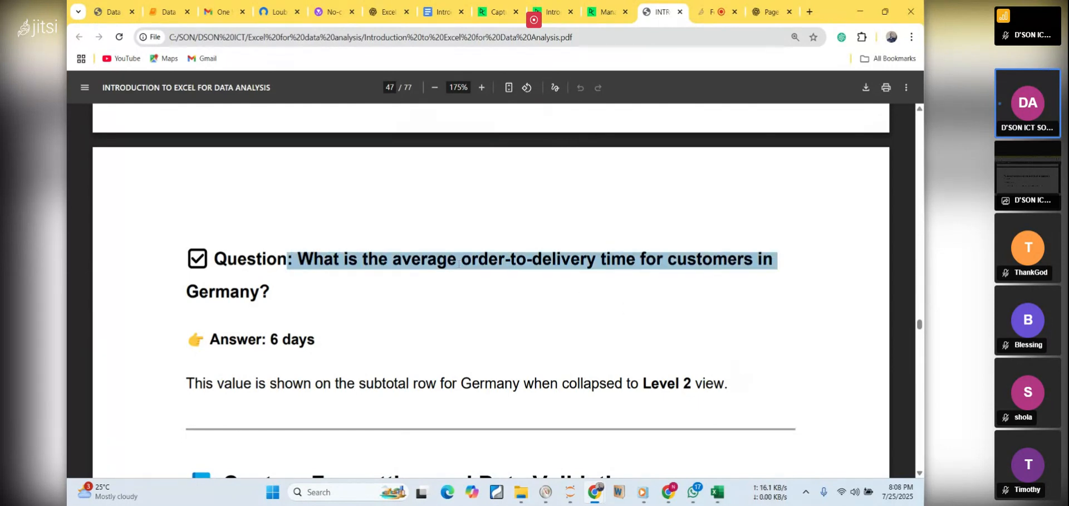
double_click(206, 292)
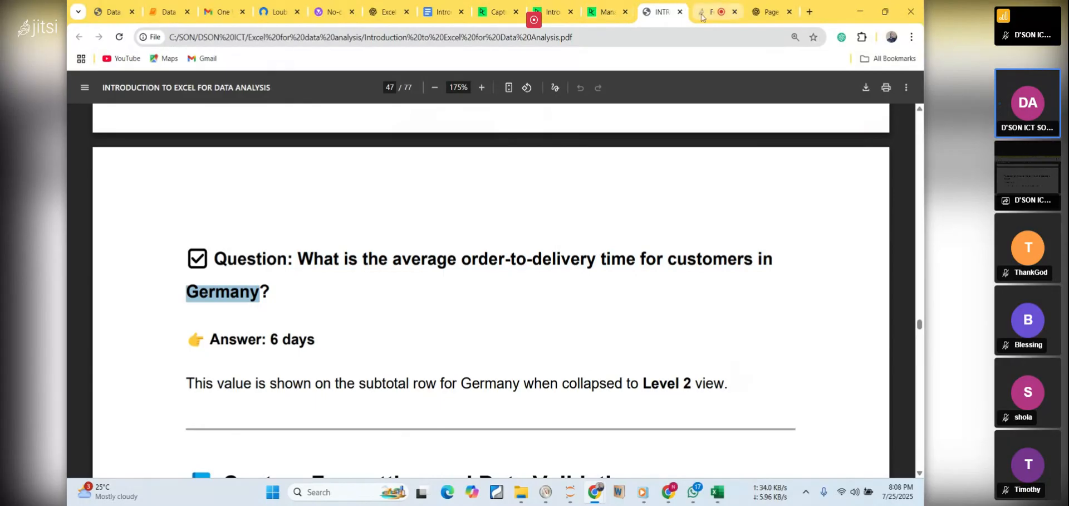
left_click(717, 491)
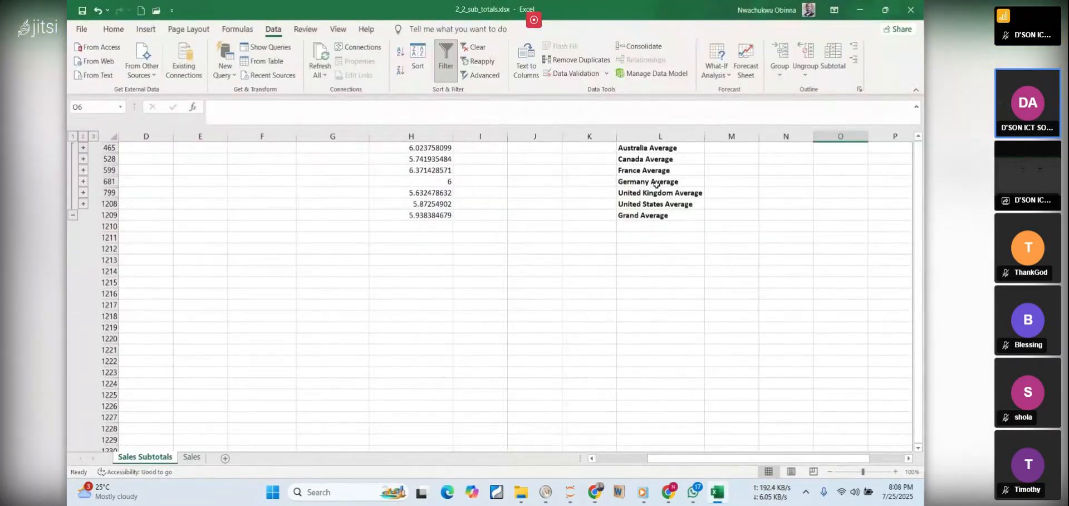
left_click(440, 180)
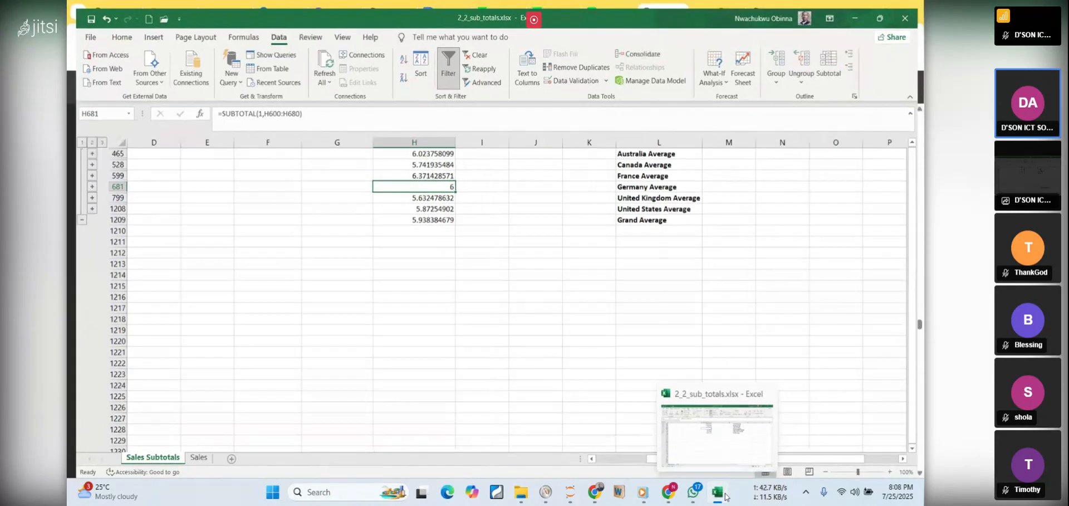
Return to the PDF notes and read from the Germany answer to the Custom Formatting and Data Validation lesson objective
left_click(718, 491)
left_click(386, 297)
scroll(386, 298, "down", 2)
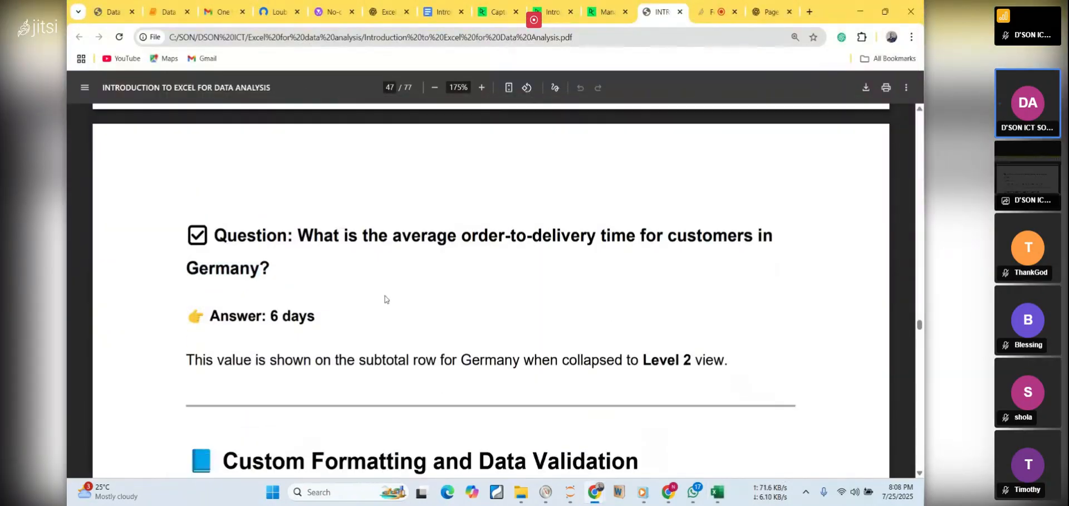
scroll(386, 299, "down", 2)
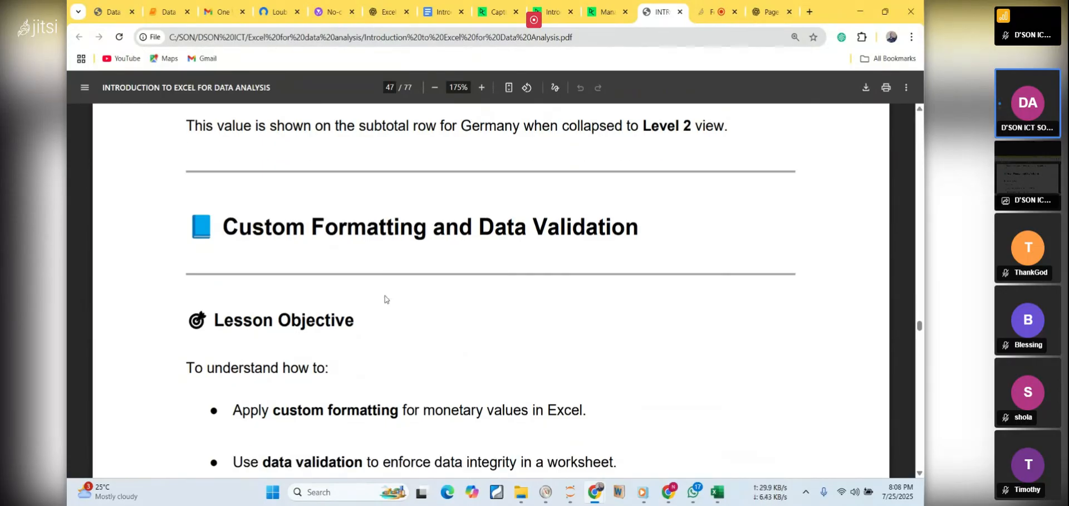
scroll(385, 299, "down", 1)
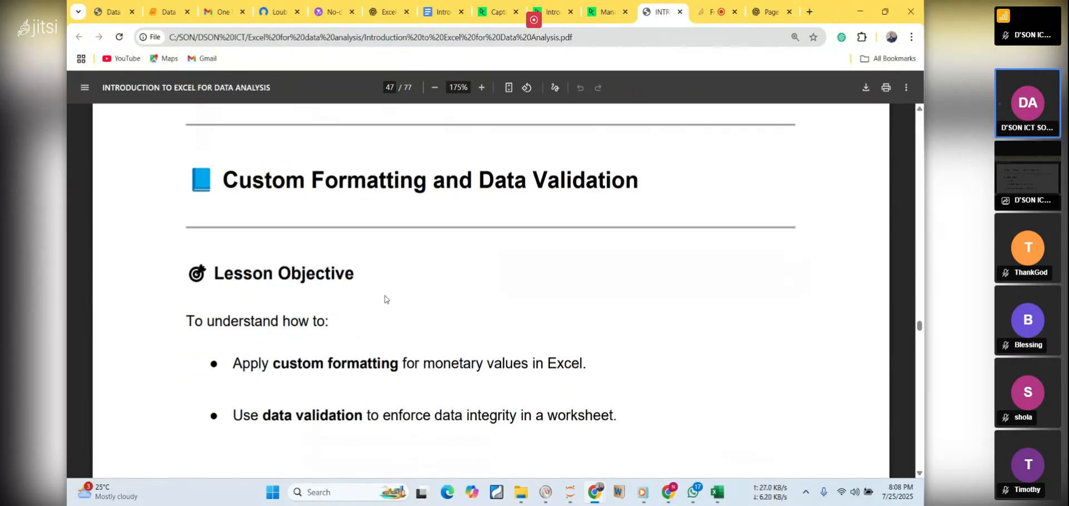
Check the Jitsi meeting page for participant activity, and return to the PDF notes
left_click(710, 16)
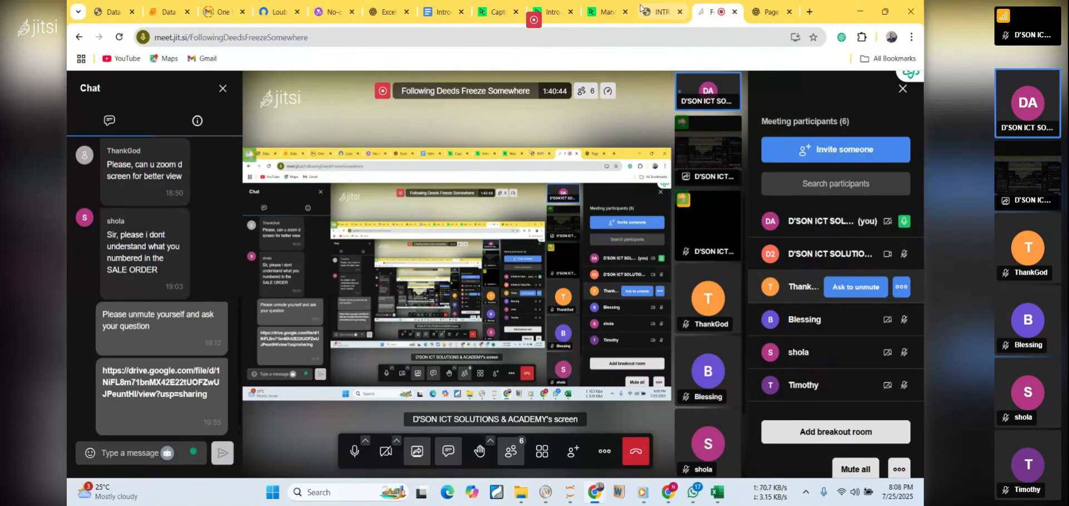
mouse_move(668, 13)
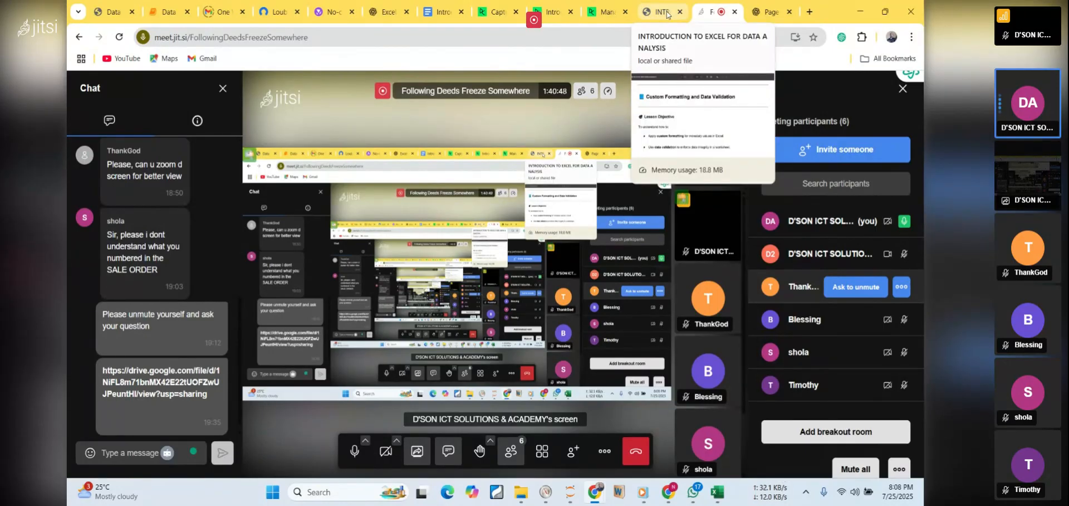
left_click(667, 13)
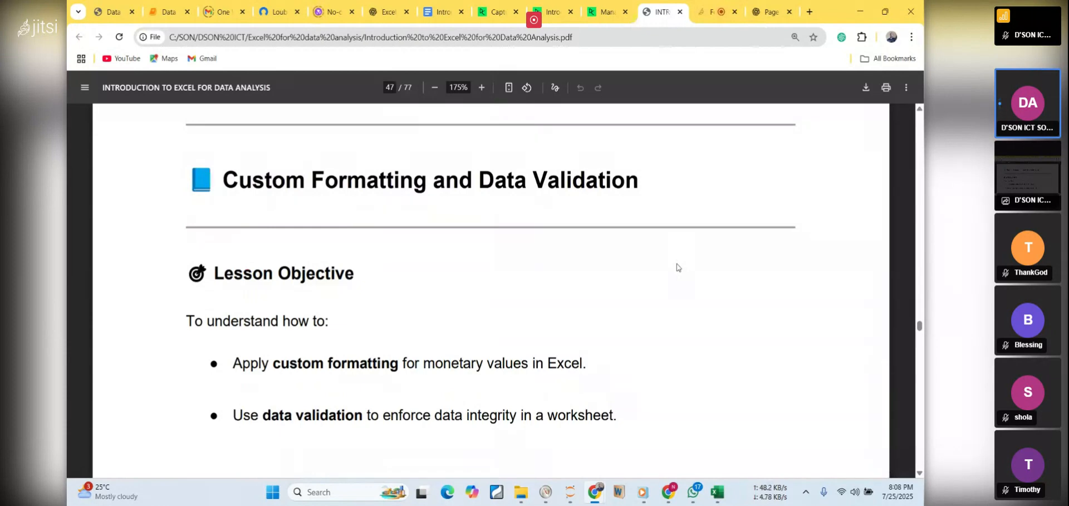
Read the Custom Formatting in Excel section, including Step 1: Clean Up Workbook and its table formatting instructions
scroll(677, 267, "down", 3)
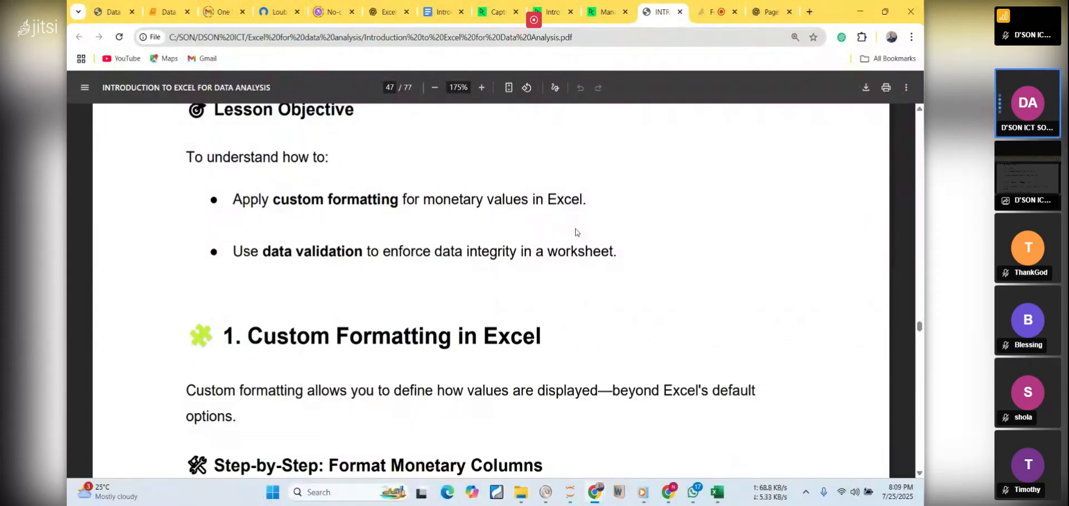
scroll(576, 232, "down", 3)
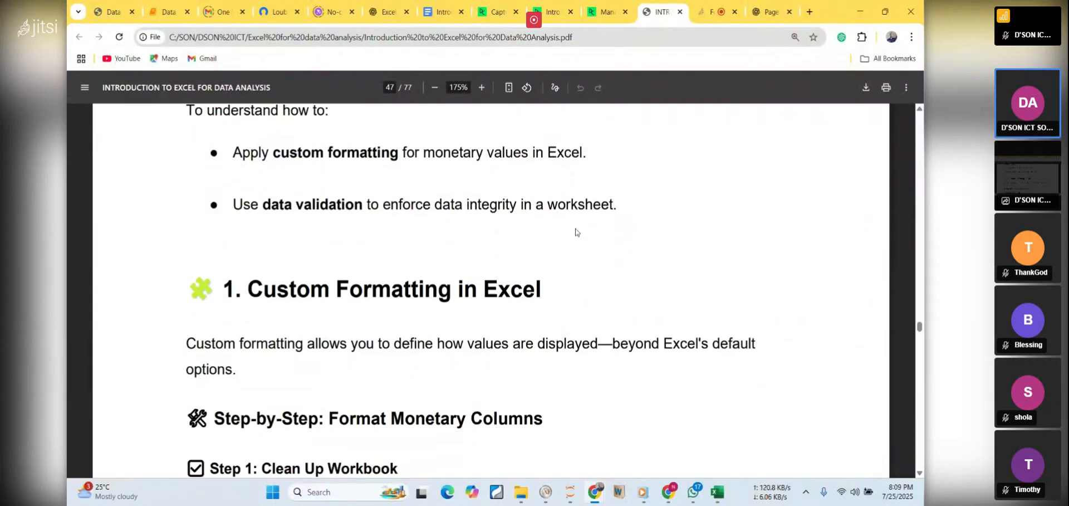
scroll(576, 232, "down", 1)
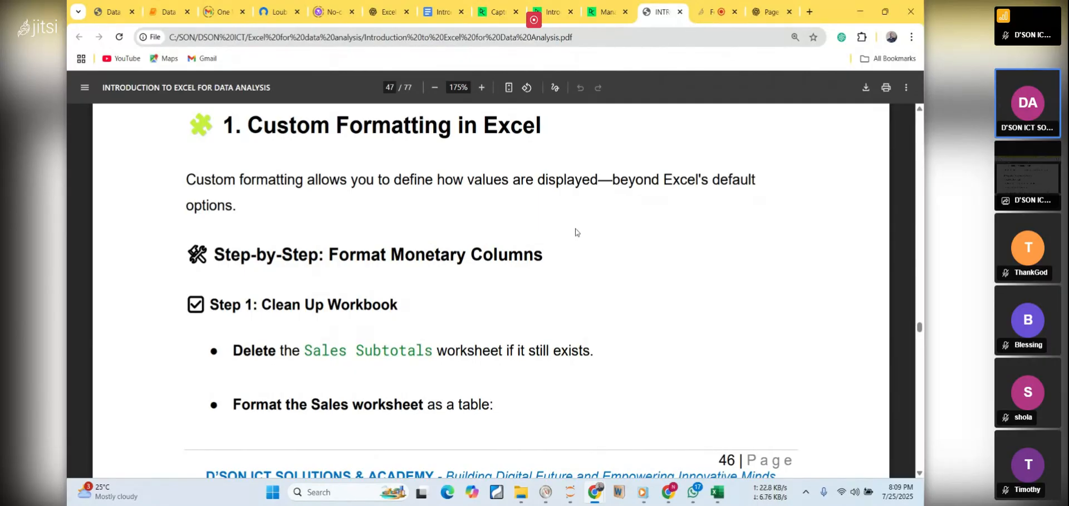
scroll(576, 232, "down", 2)
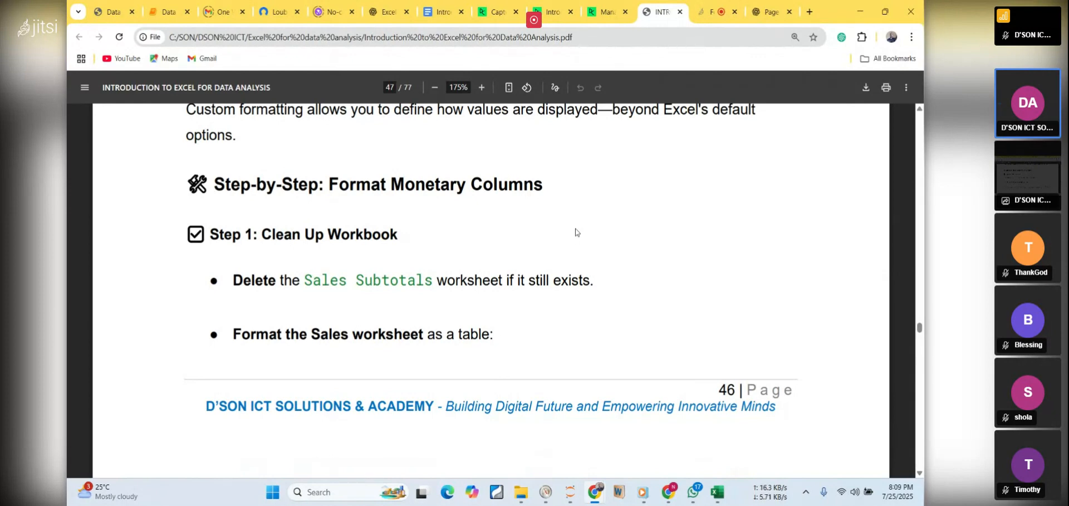
scroll(577, 232, "up", 3)
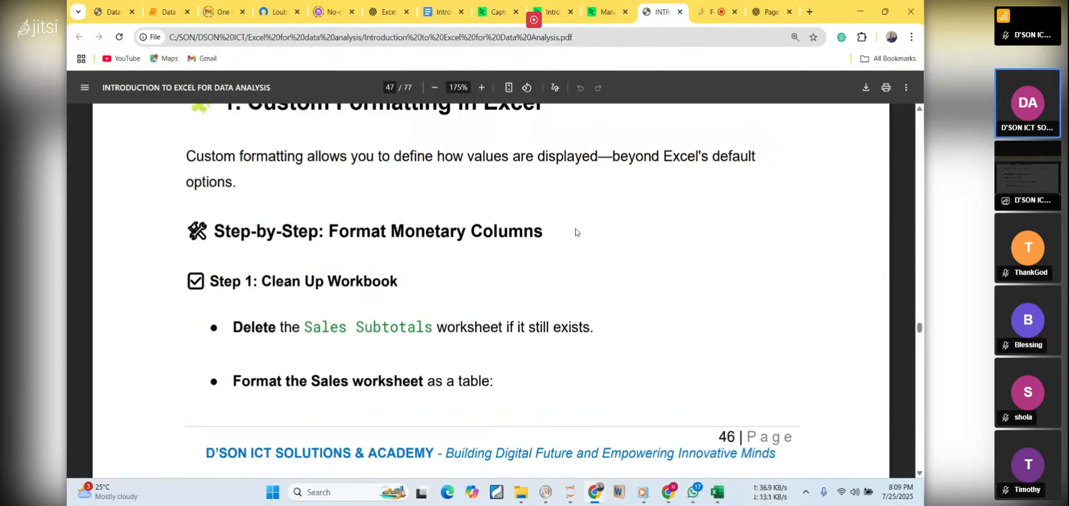
scroll(577, 232, "down", 4)
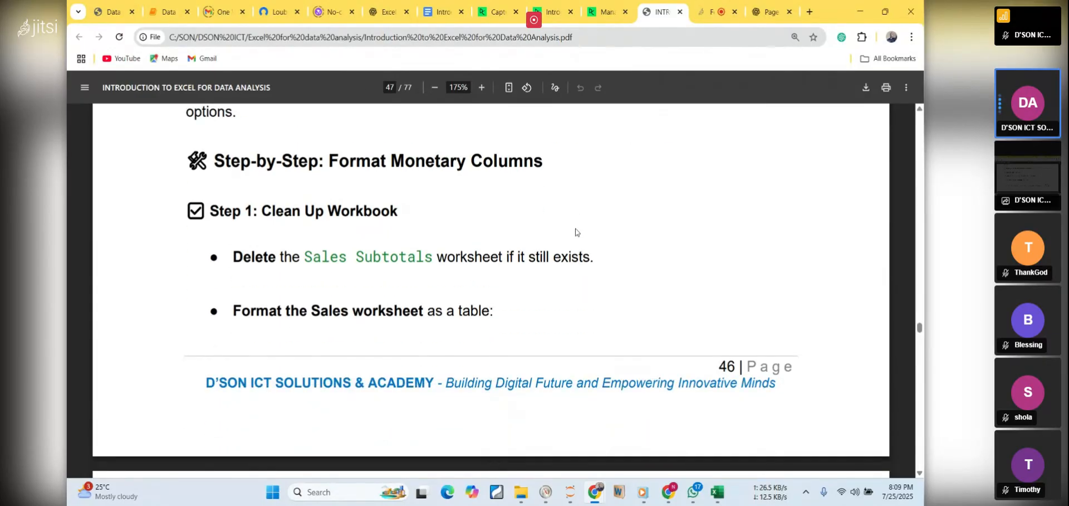
scroll(576, 233, "down", 5)
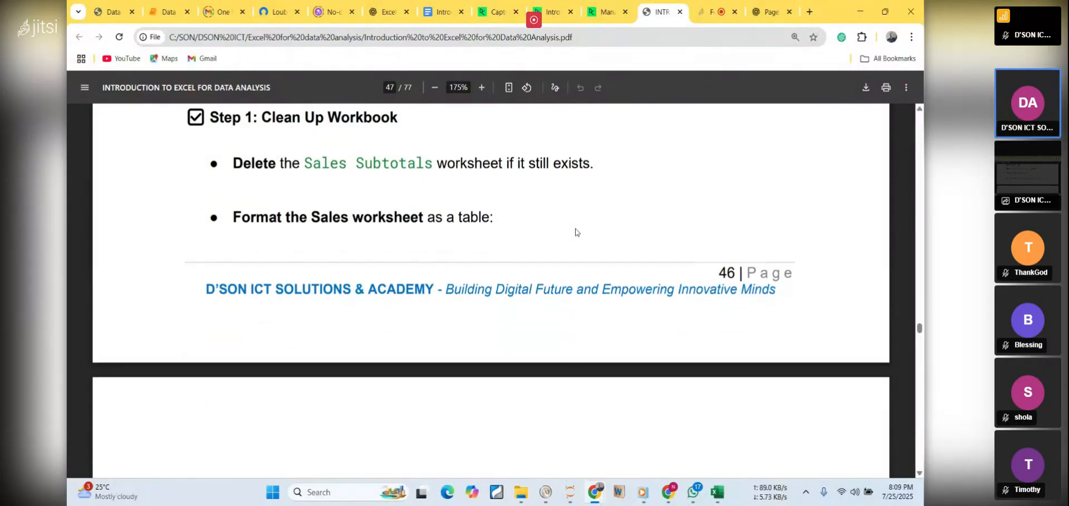
scroll(576, 232, "down", 3)
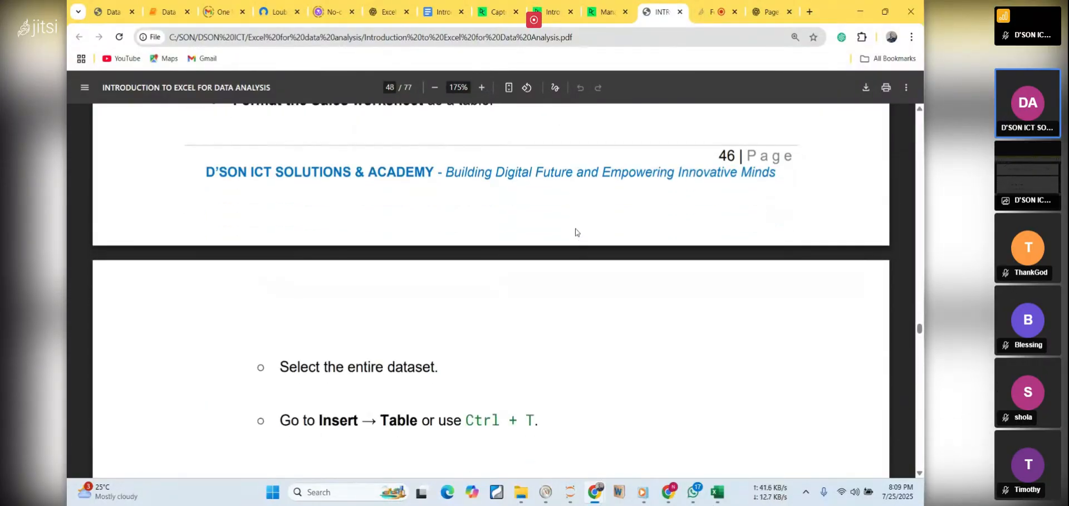
scroll(576, 233, "up", 9)
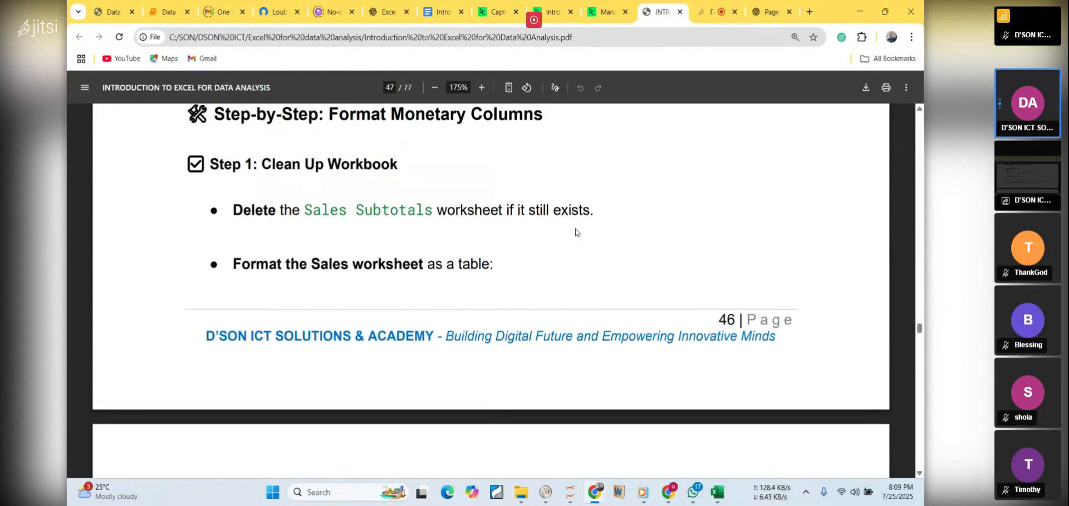
scroll(576, 232, "up", 9)
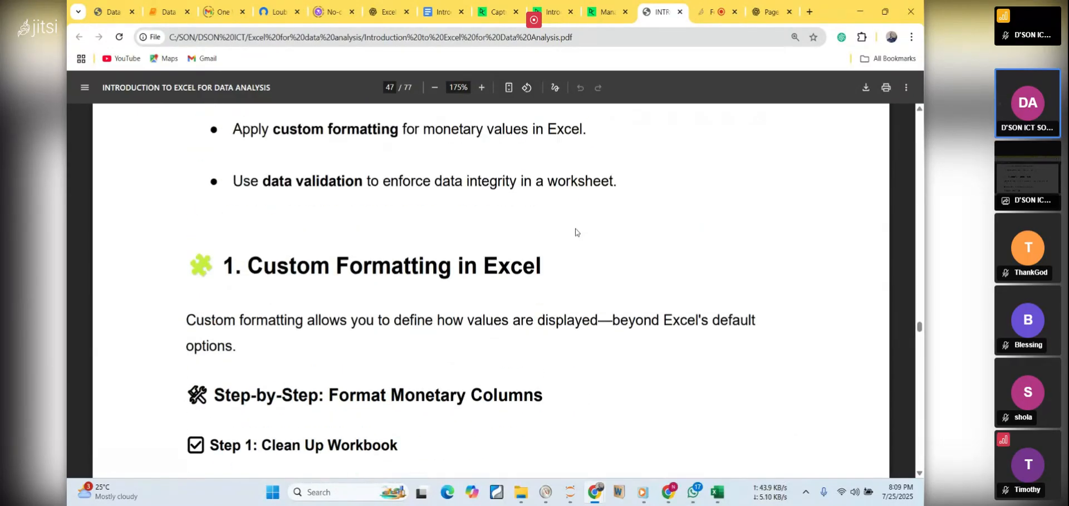
scroll(576, 232, "up", 5)
scroll(576, 232, "down", 6)
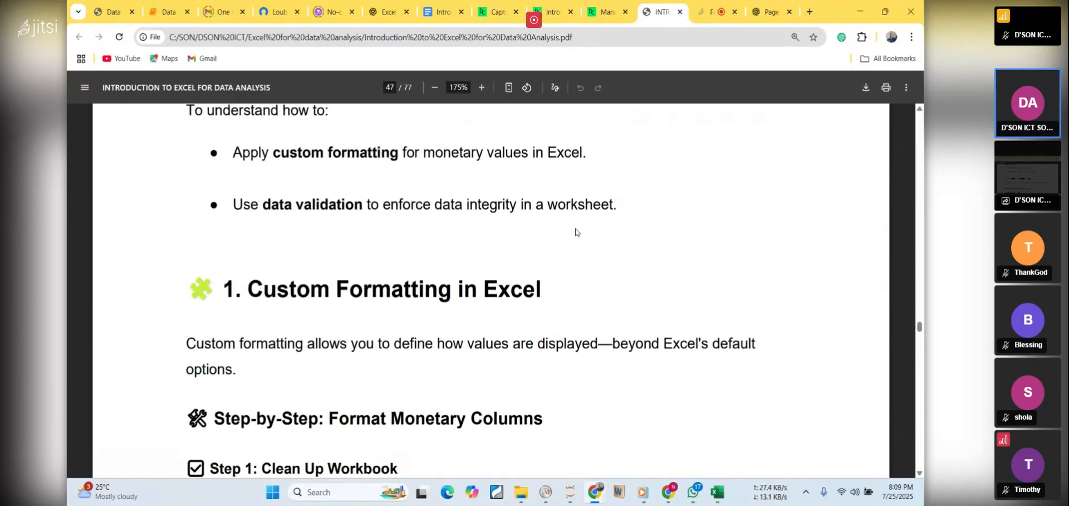
scroll(576, 232, "down", 7)
scroll(577, 233, "up", 2)
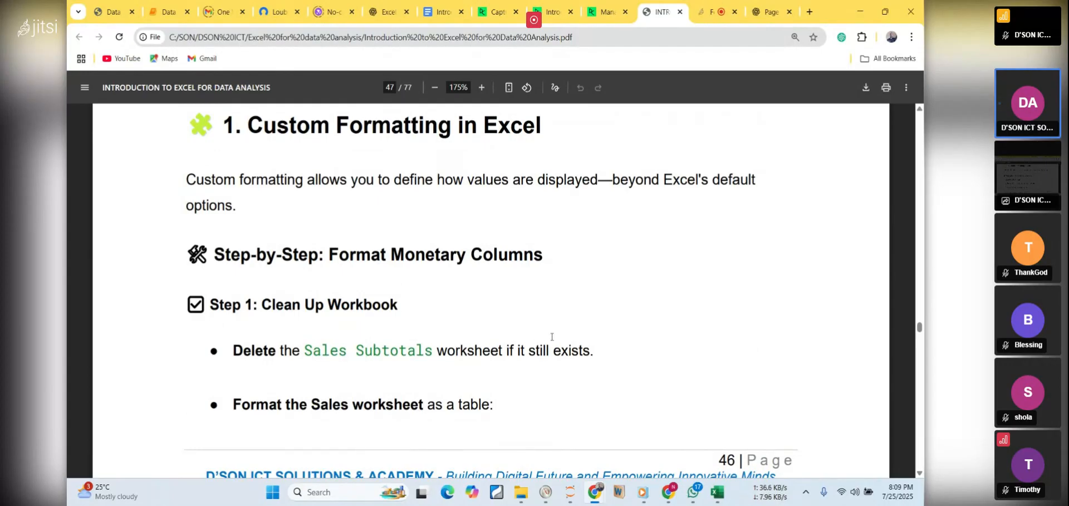
Open the Custom formats and validation exercise in the DataCamp course outline, and highlight the 2_3_custom_formats workbook name
left_click(614, 17)
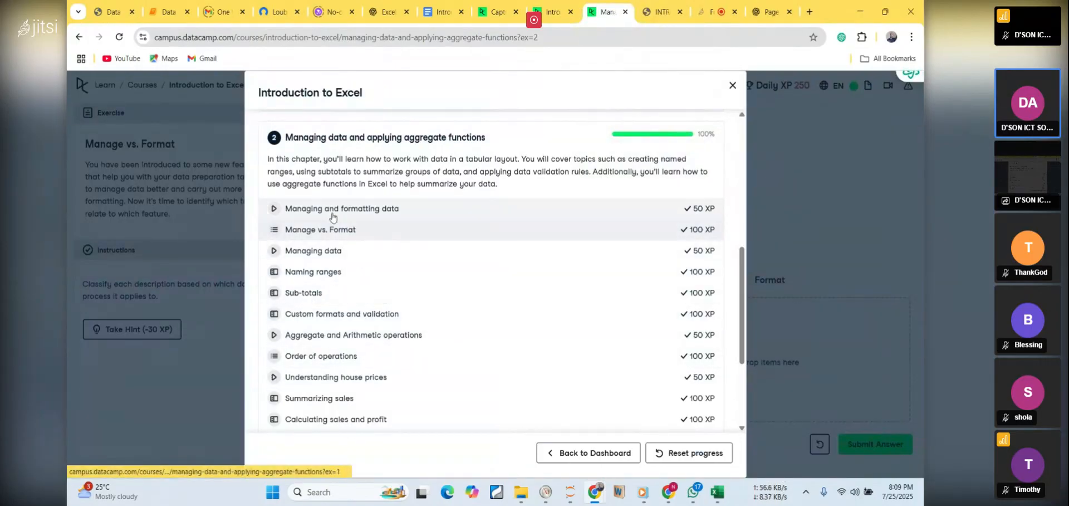
left_click(306, 315)
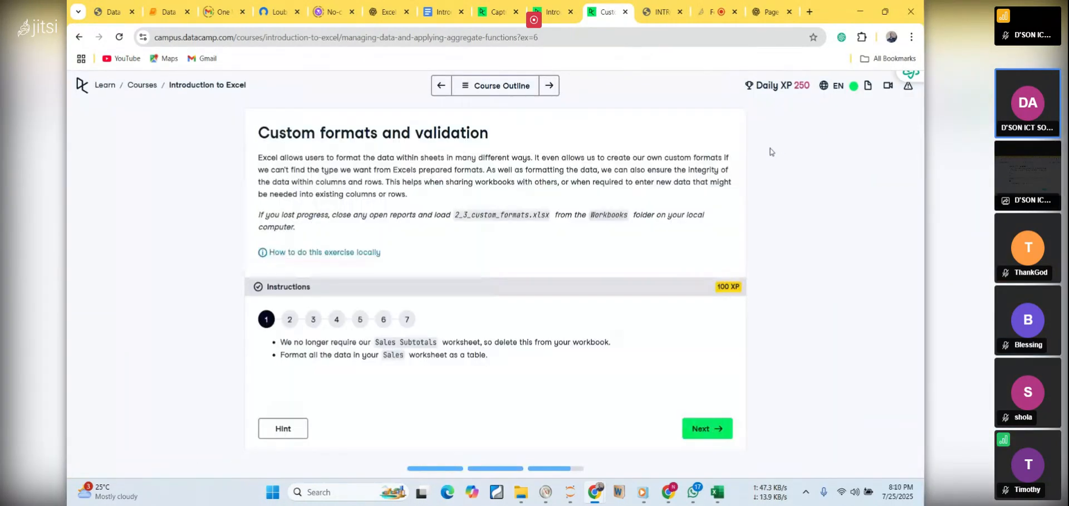
double_click(499, 216)
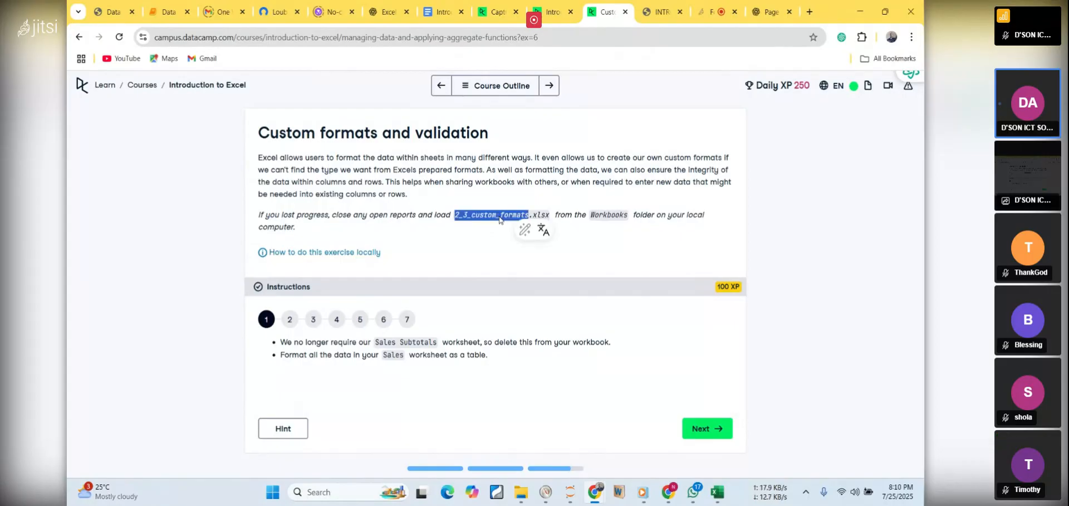
Close the 2_2_sub_totals.xlsx workbook in Excel without saving its changes
left_click(668, 16)
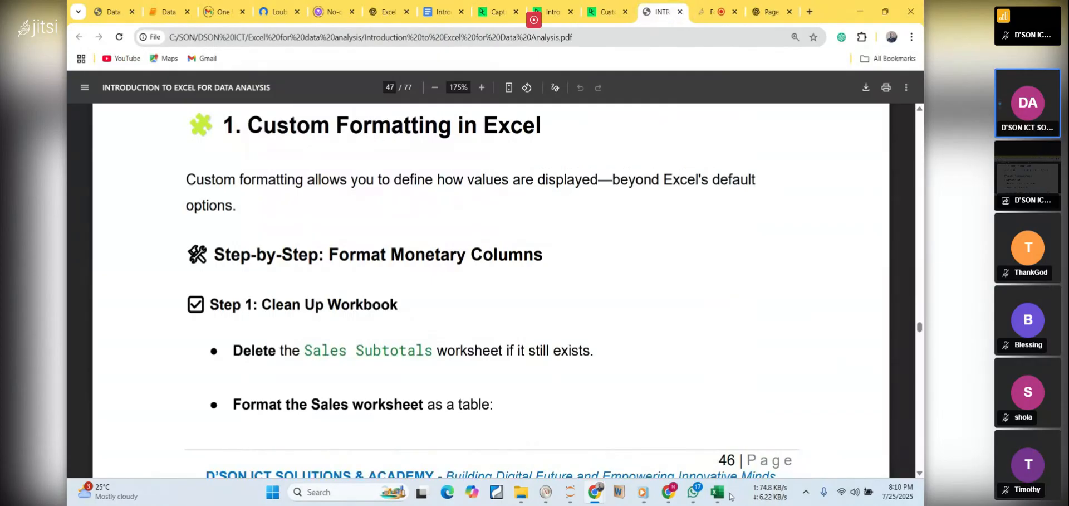
left_click(723, 492)
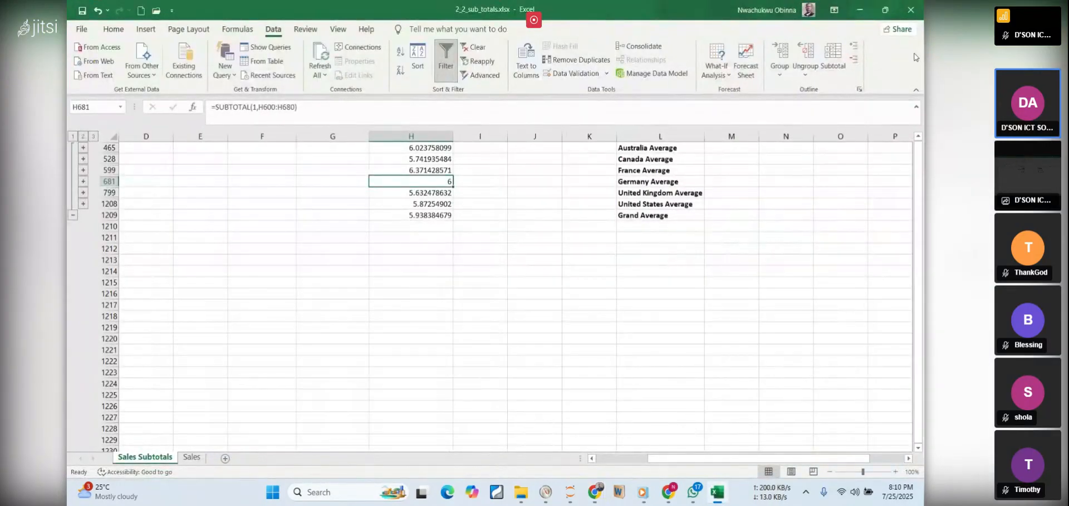
left_click(913, 8)
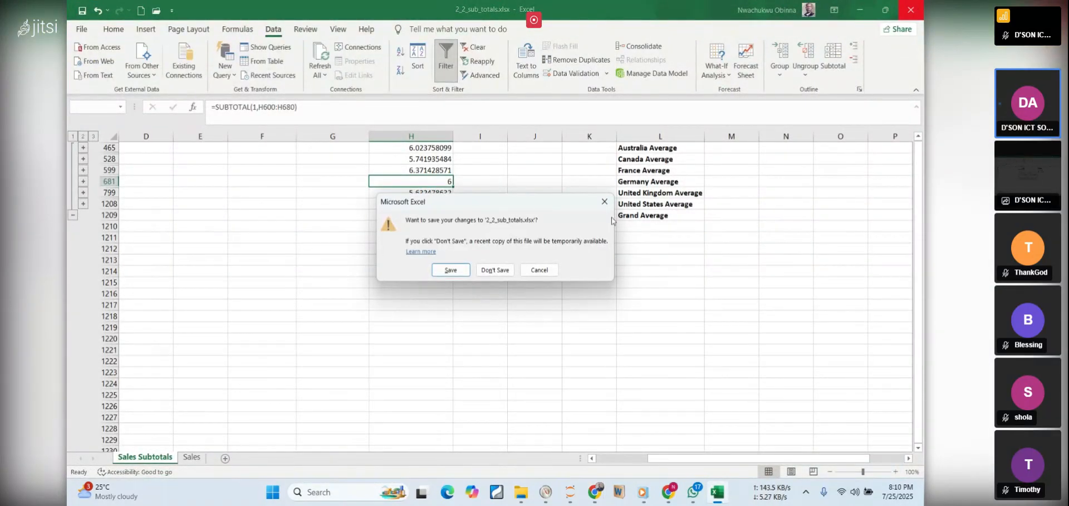
left_click(486, 272)
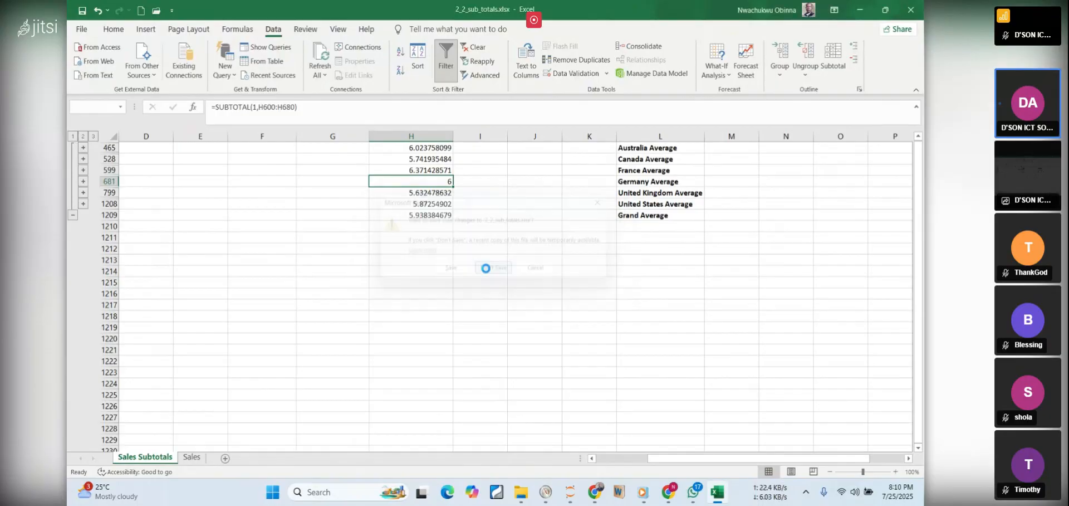
Open 2_3_custom_formats.xlsx from the Workbooks folder and maximize its window
mouse_move(531, 495)
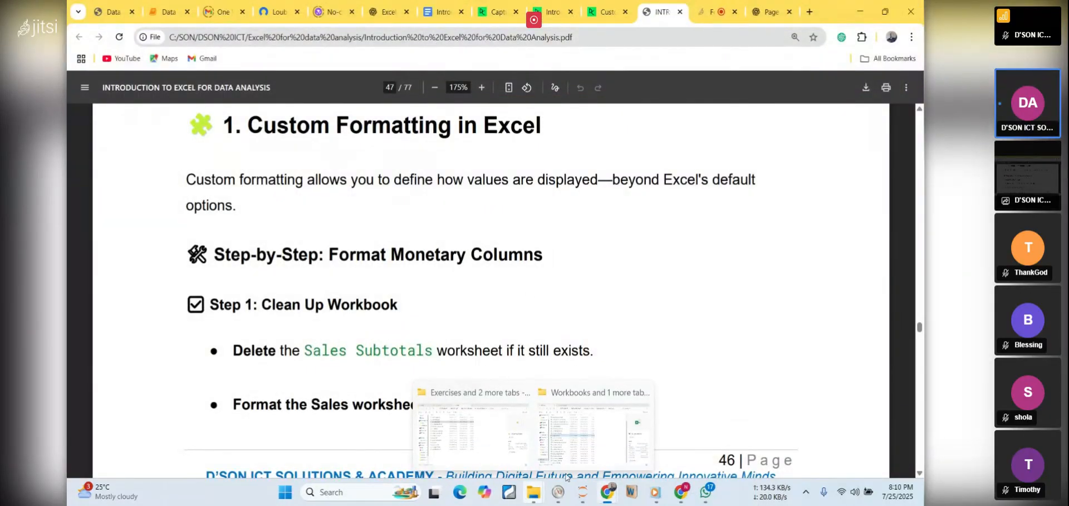
left_click(570, 441)
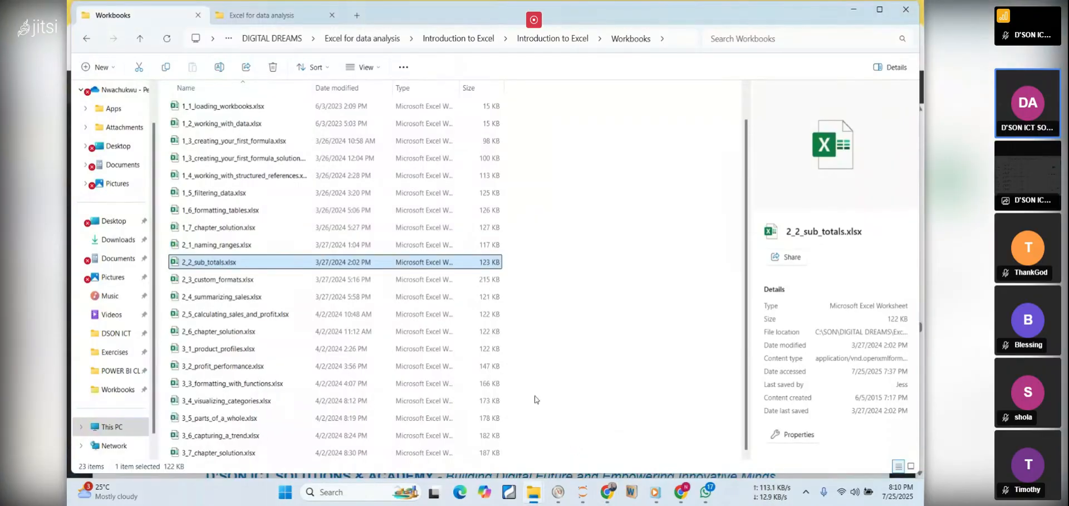
left_click(195, 278)
double_click(195, 277)
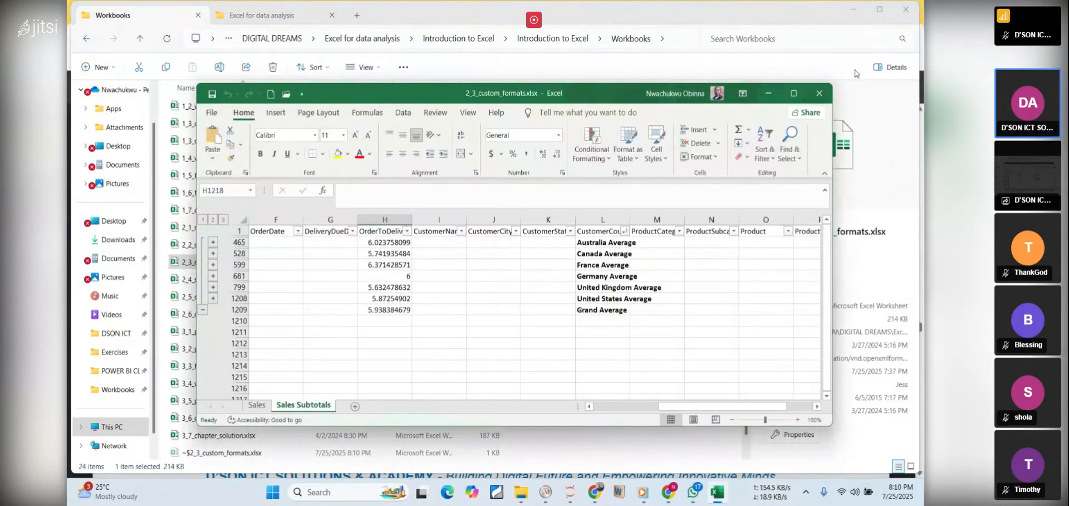
left_click(793, 93)
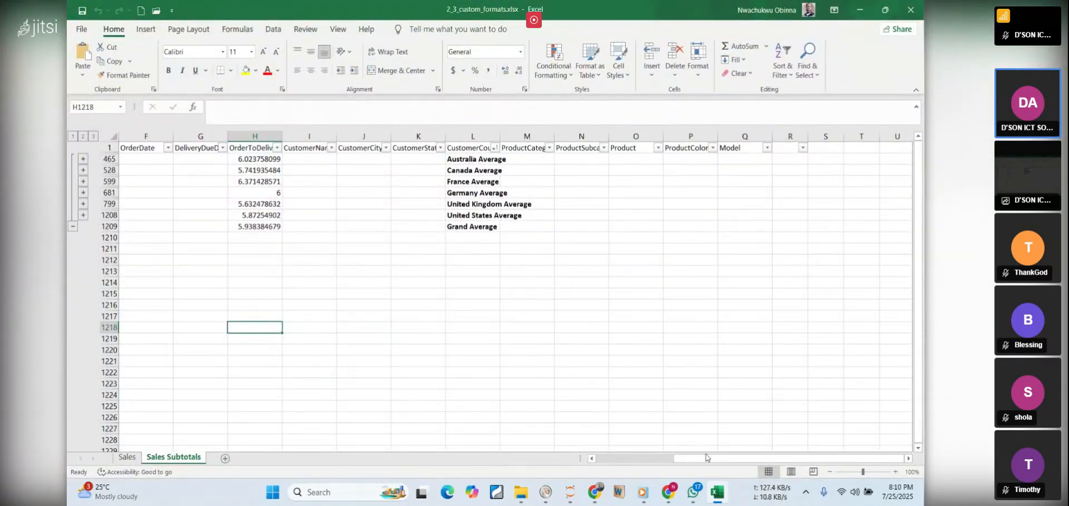
Return to the PDF notes and highlight the Clean Up Workbook heading and the instruction to delete the Sales Subtotals worksheet
left_click(722, 501)
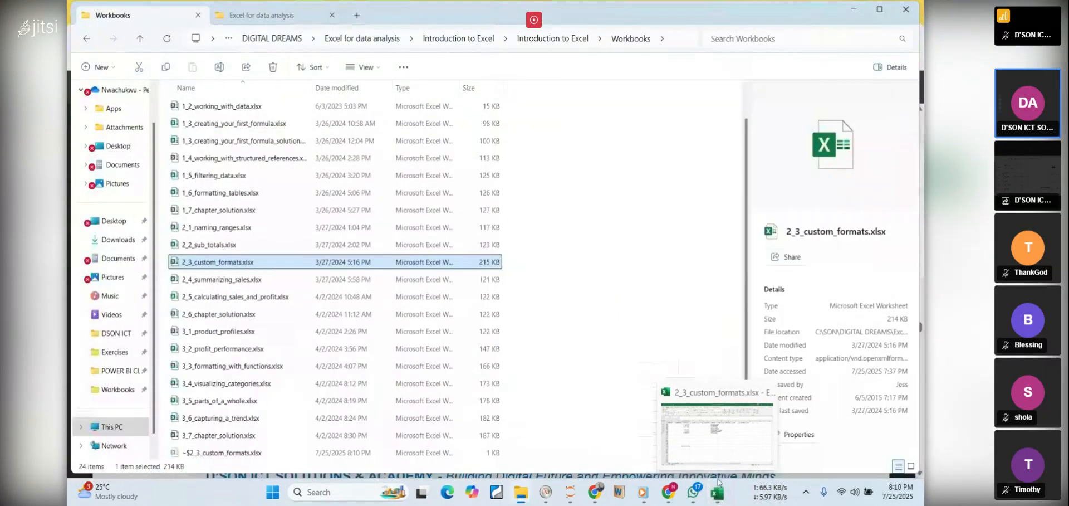
left_click(855, 9)
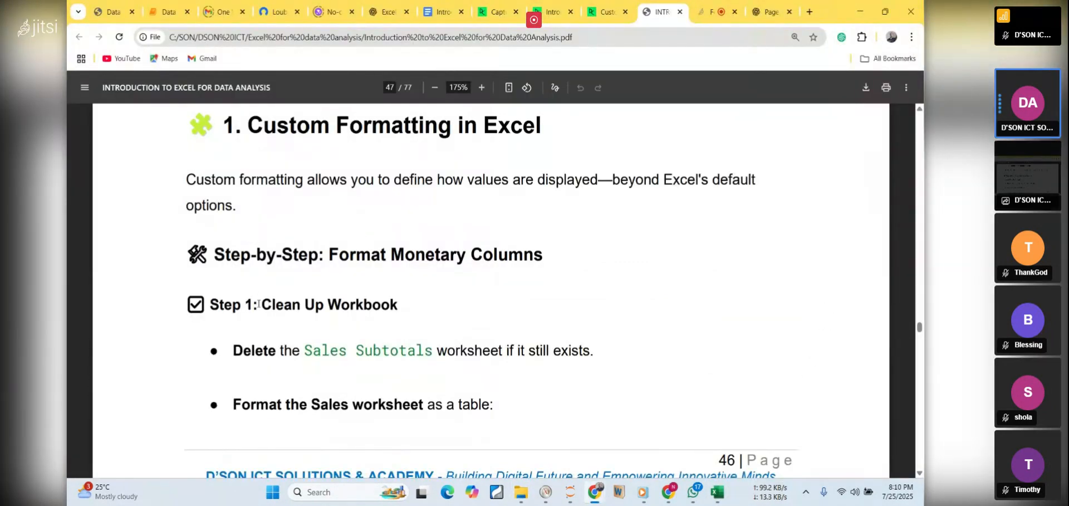
left_click_drag(258, 304, 425, 321)
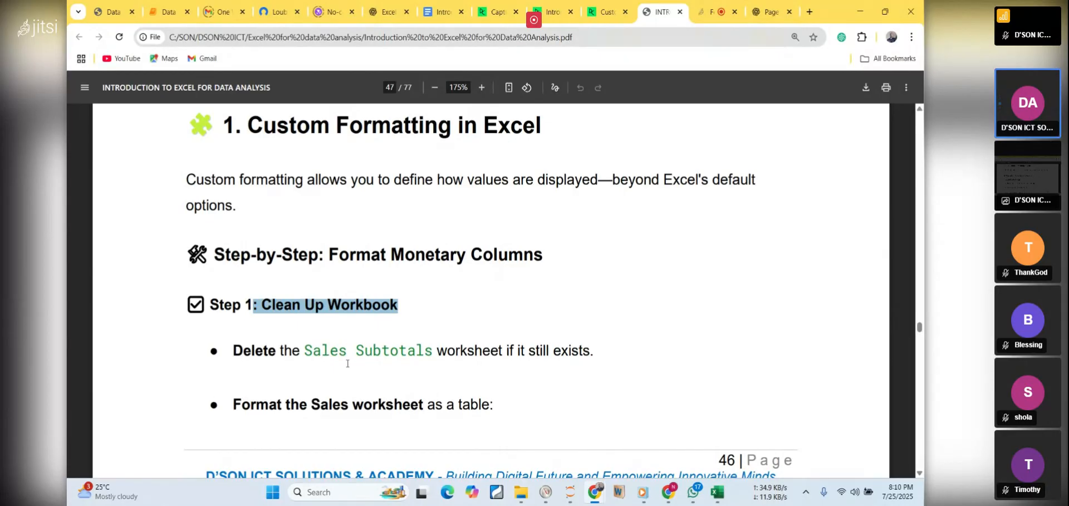
left_click_drag(292, 356, 611, 363)
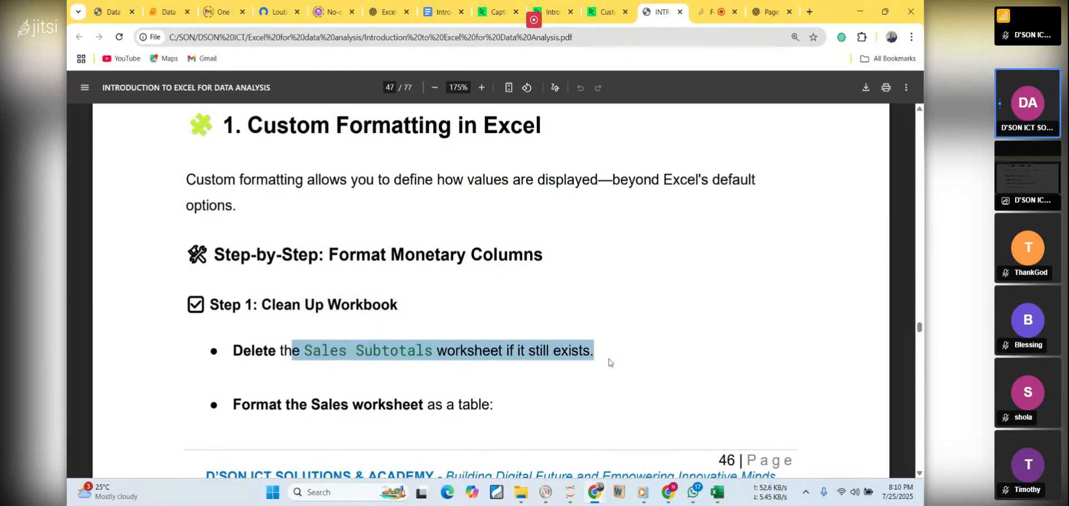
Switch to the 2_3_custom_formats.xlsx workbook in Excel and permanently delete the Sales Subtotals worksheet
left_click(717, 491)
right_click(173, 460)
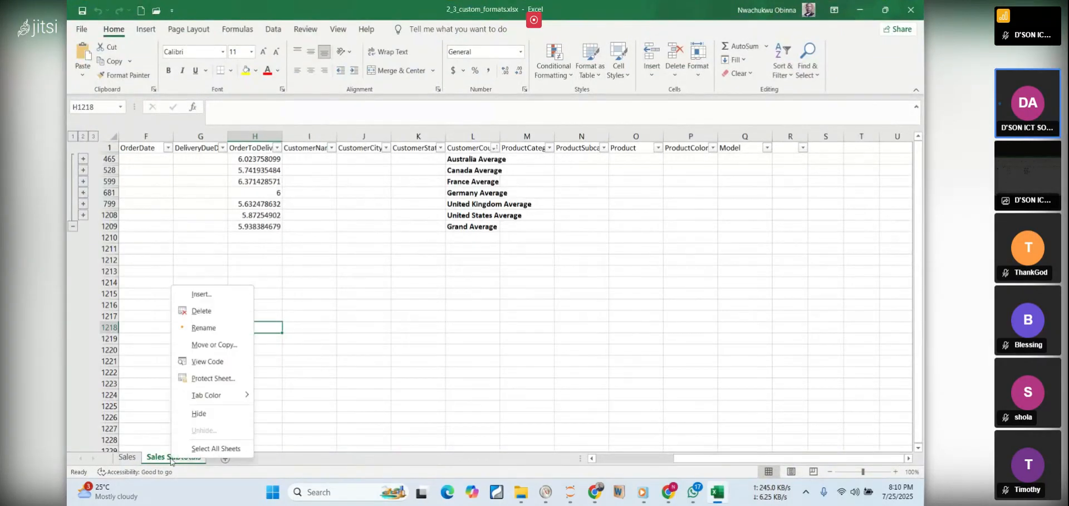
left_click(356, 387)
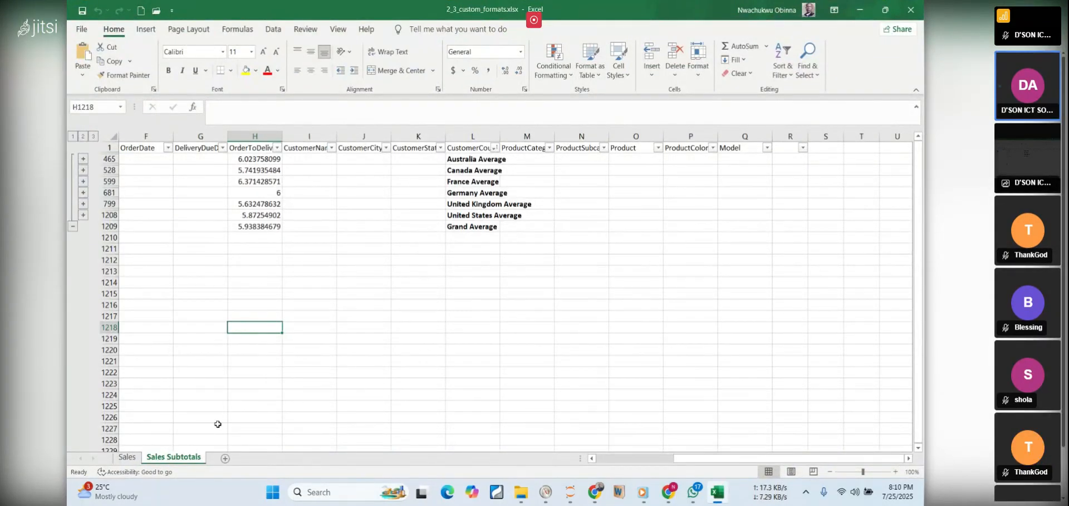
right_click(174, 460)
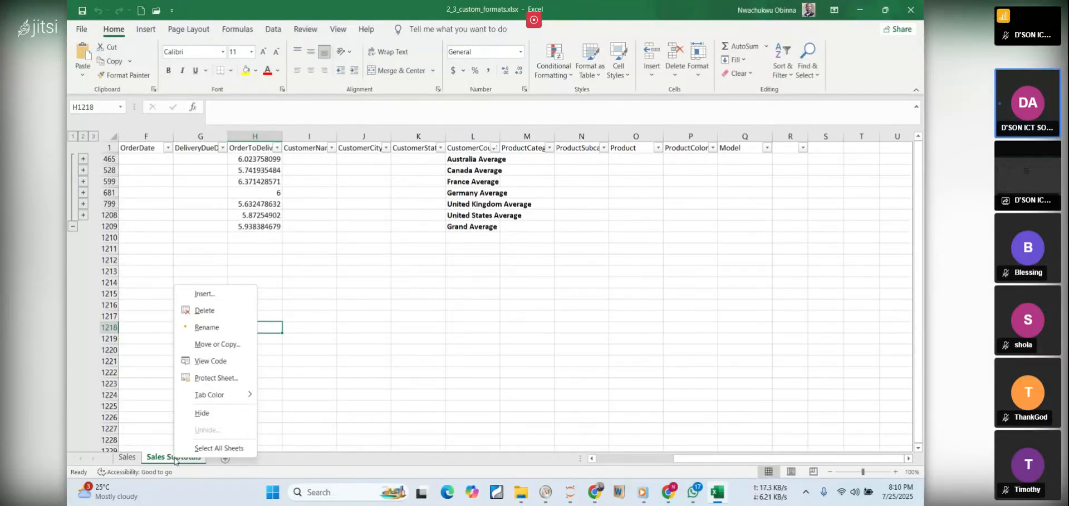
left_click(207, 312)
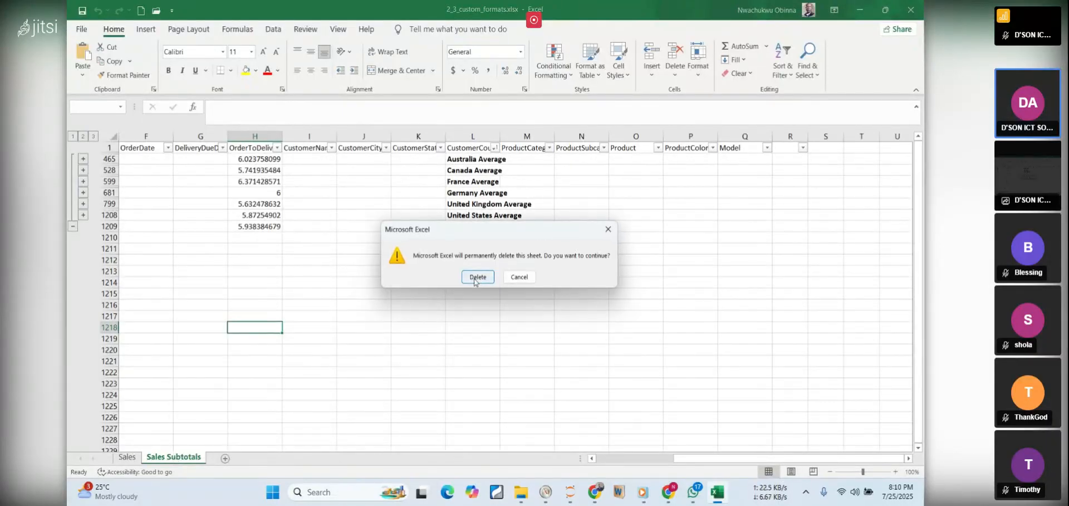
left_click(477, 276)
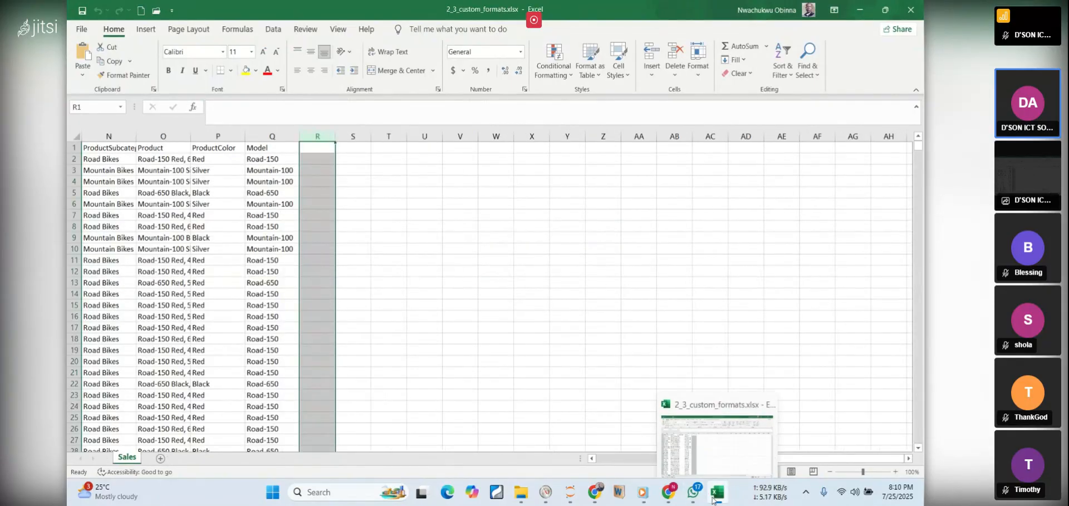
left_click(516, 304)
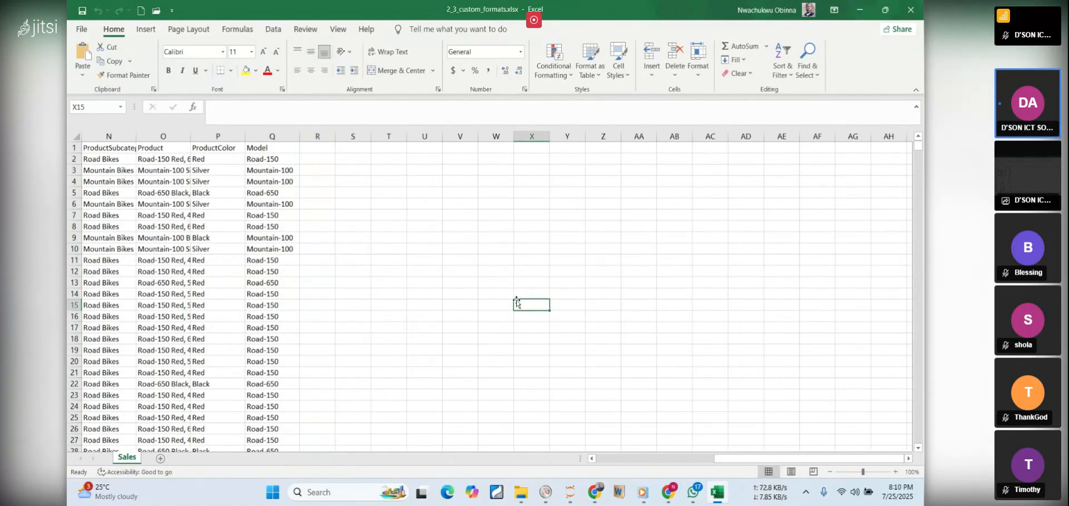
Check the participants in the Jitsi meeting page, and return to the PDF notes
left_click(718, 497)
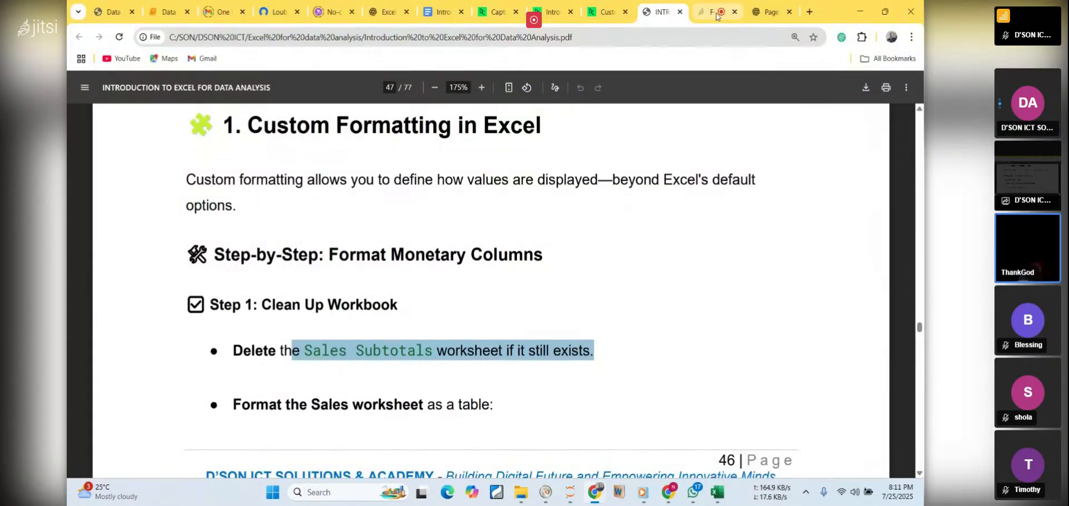
left_click(716, 14)
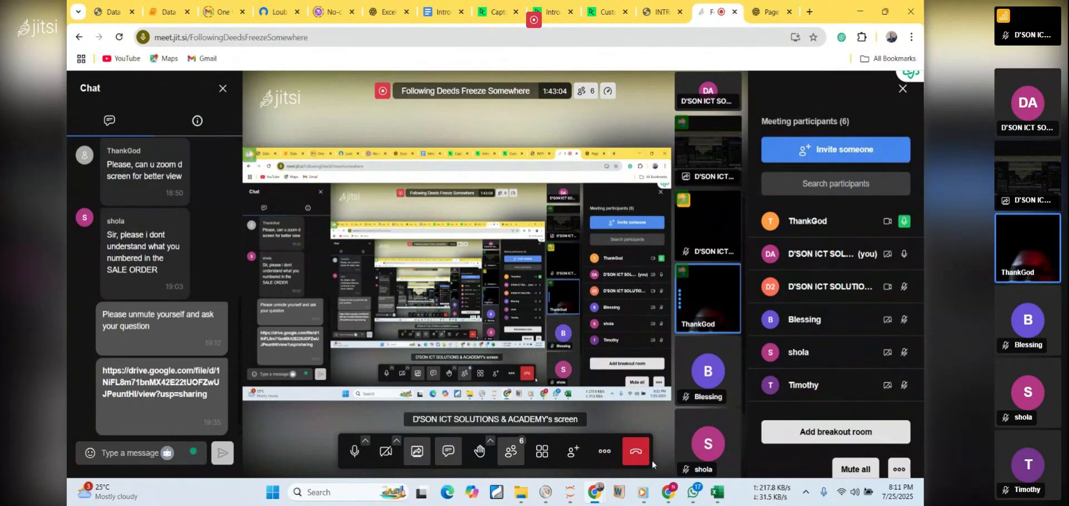
mouse_move(810, 298)
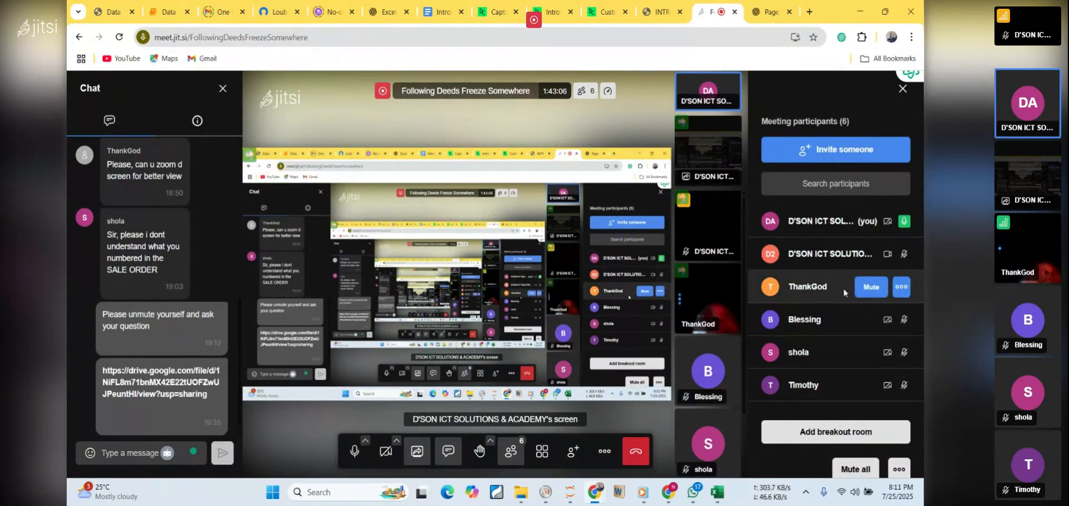
mouse_move(877, 378)
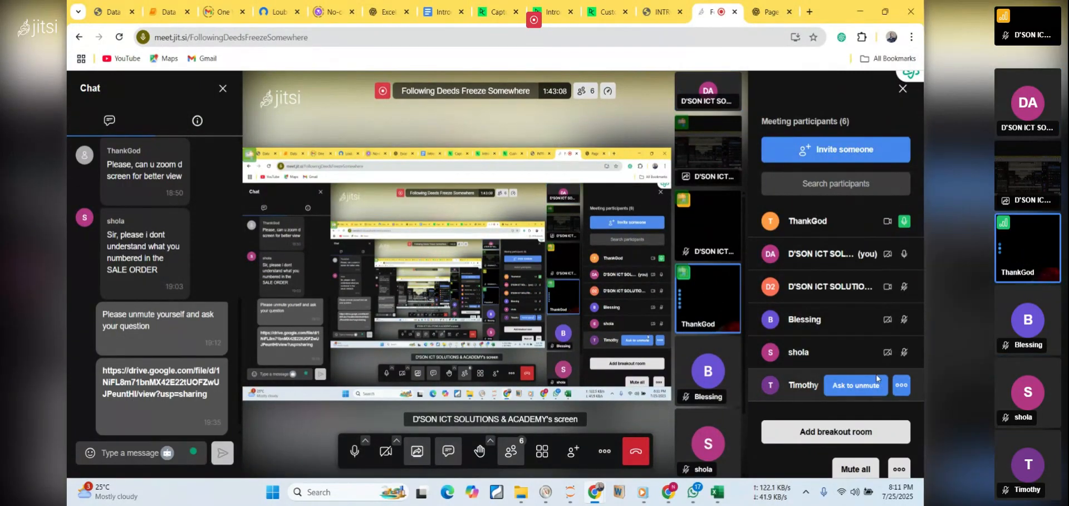
mouse_move(879, 228)
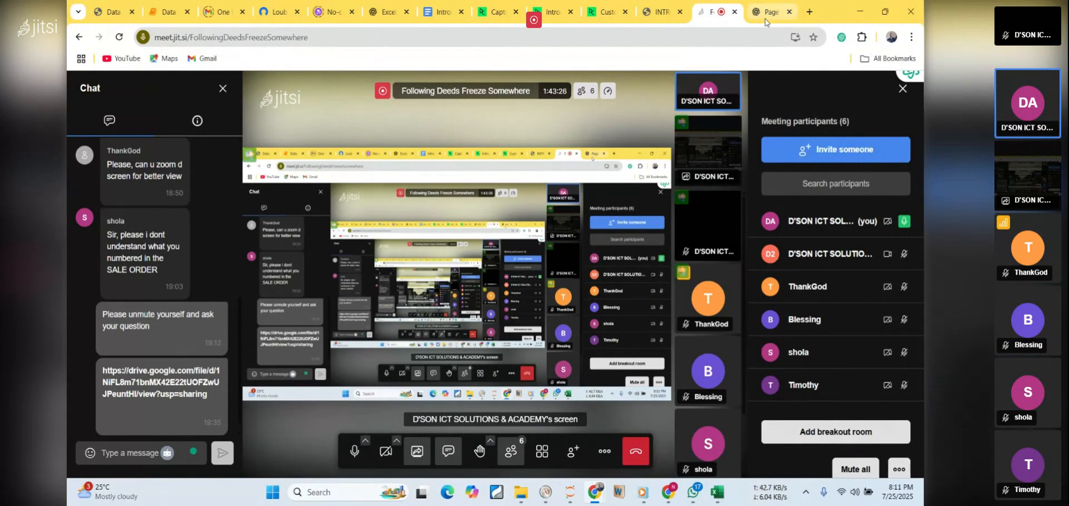
left_click(661, 13)
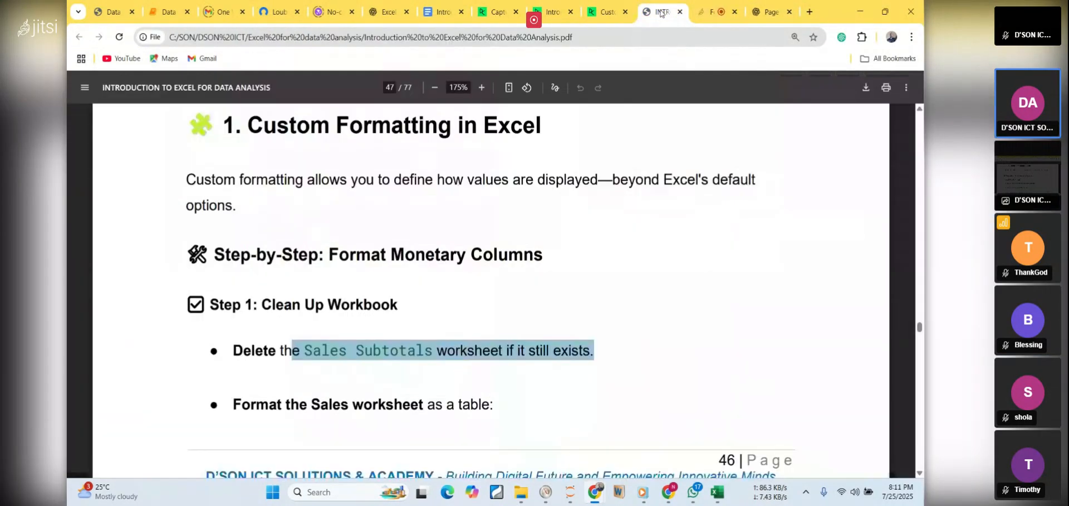
Read the PDF notes from the table formatting instructions to Step 2: Format the ItemCost Column
left_click(612, 331)
scroll(613, 330, "down", 4)
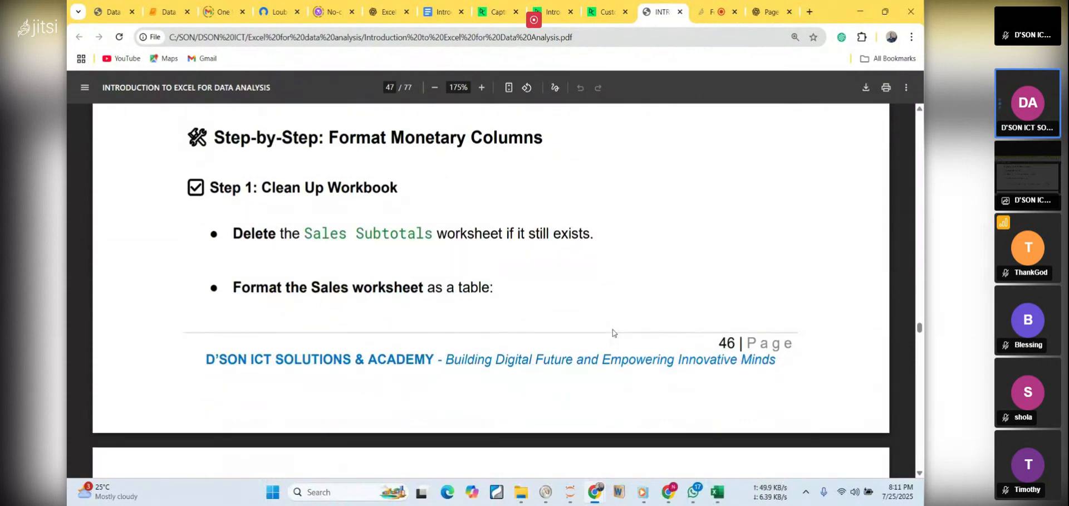
scroll(613, 331, "down", 3)
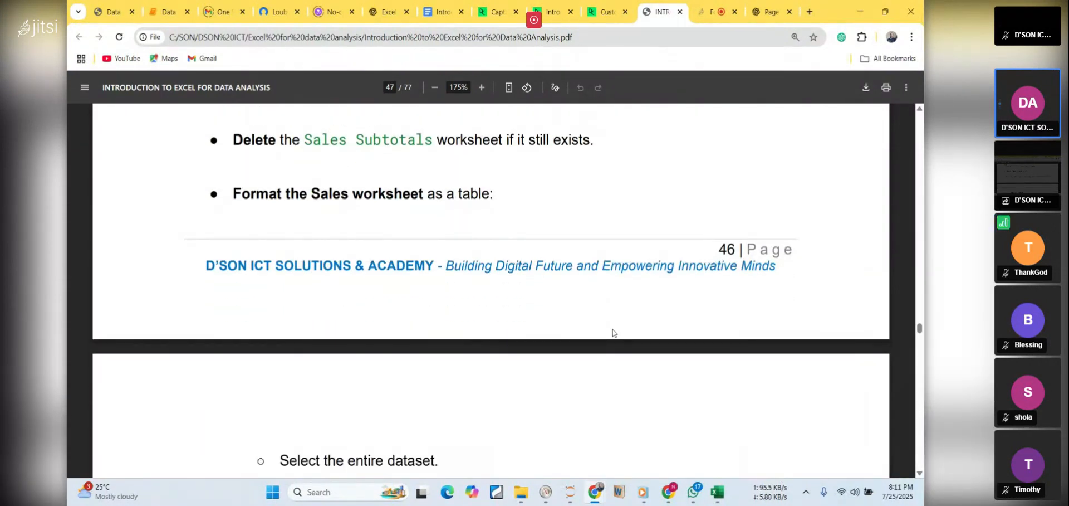
scroll(612, 332, "down", 4)
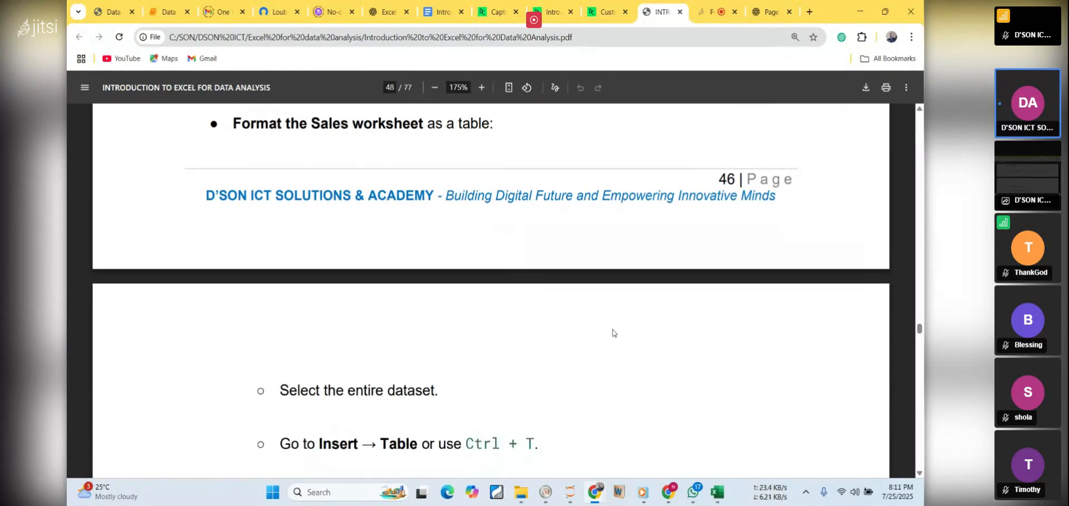
scroll(612, 332, "down", 8)
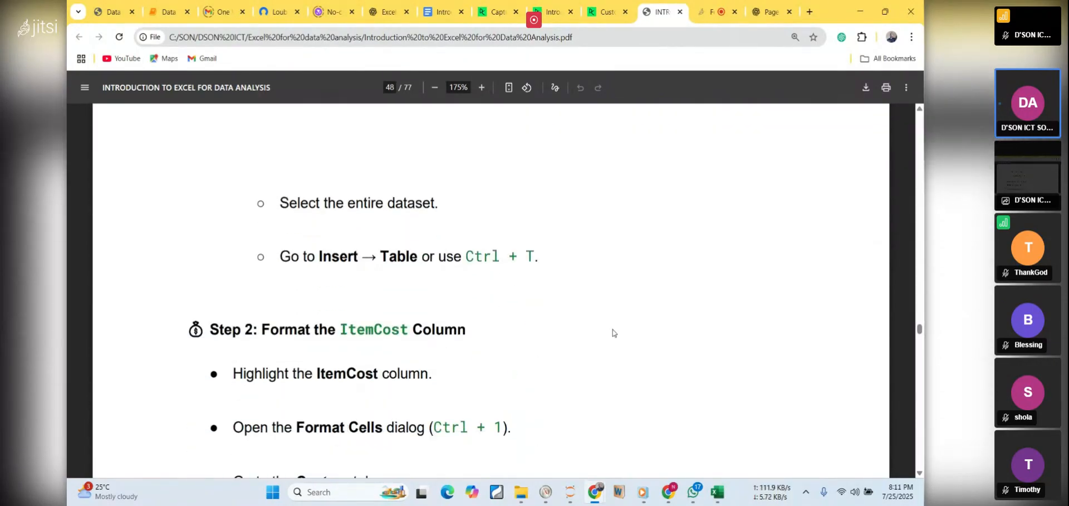
scroll(612, 332, "down", 1)
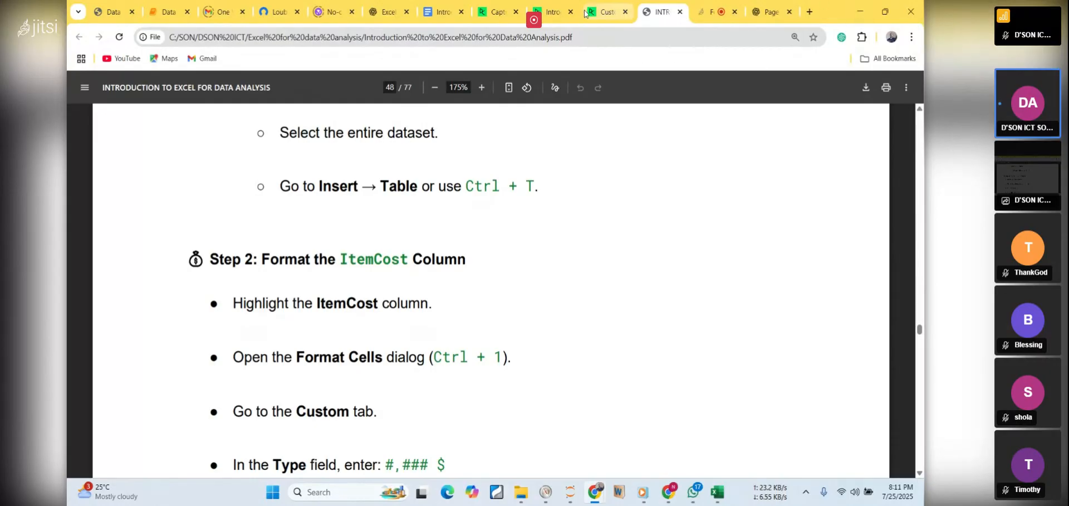
Highlight the DataCamp instruction to format the Sales data as a table and the matching table shortcut in the PDF notes
left_click(606, 16)
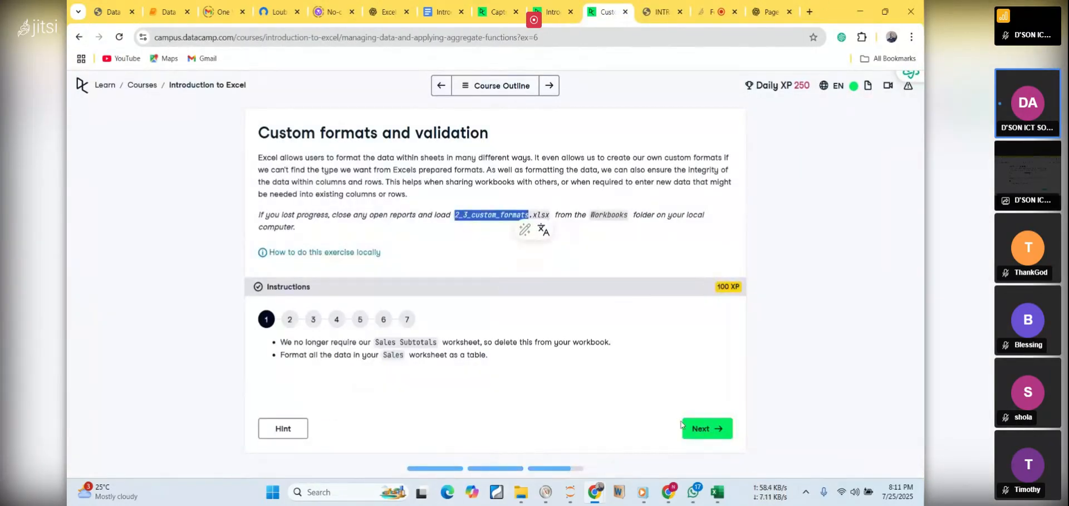
left_click_drag(285, 357, 489, 377)
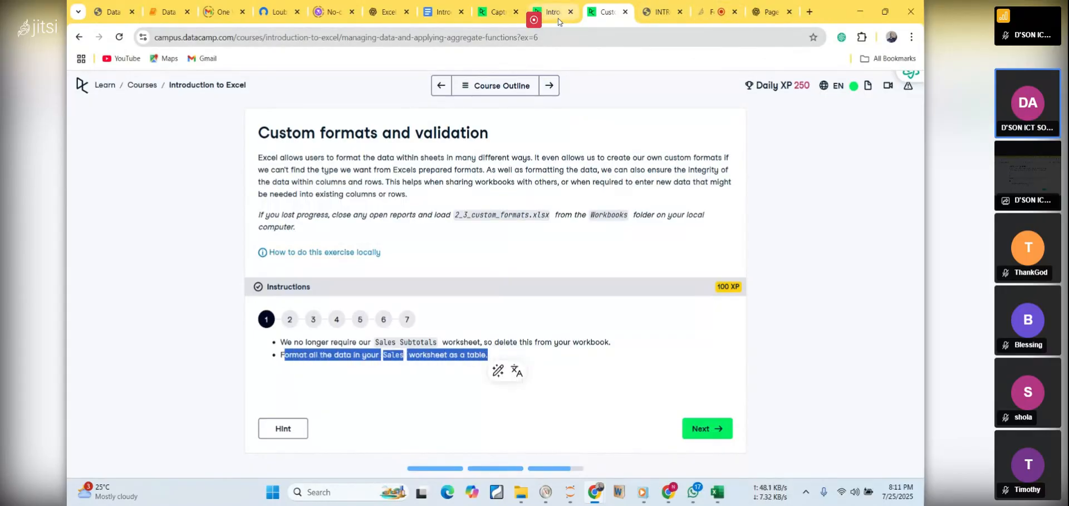
left_click(656, 13)
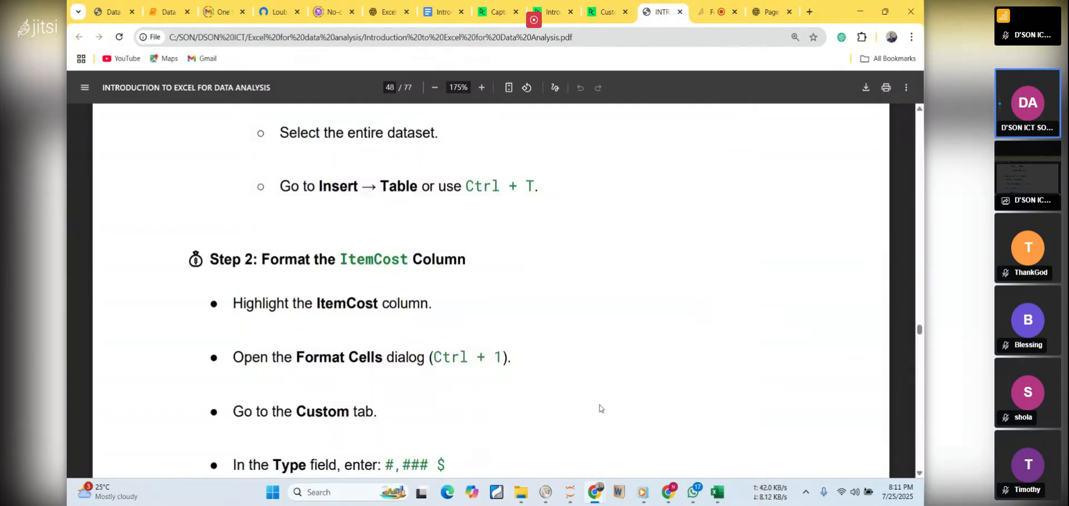
left_click_drag(320, 187, 585, 210)
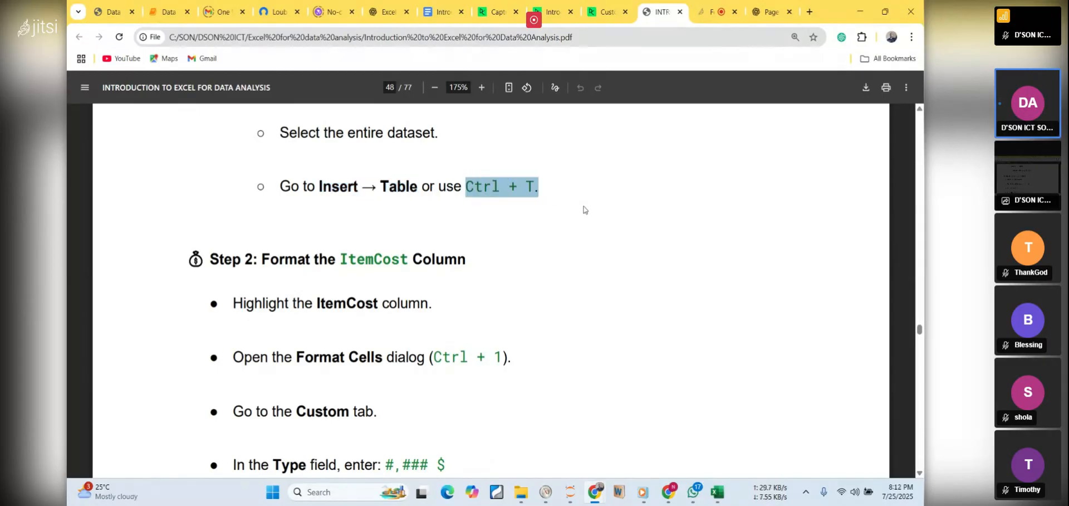
Switch to the 2_3_custom_formats.xlsx workbook in Excel
left_click(713, 497)
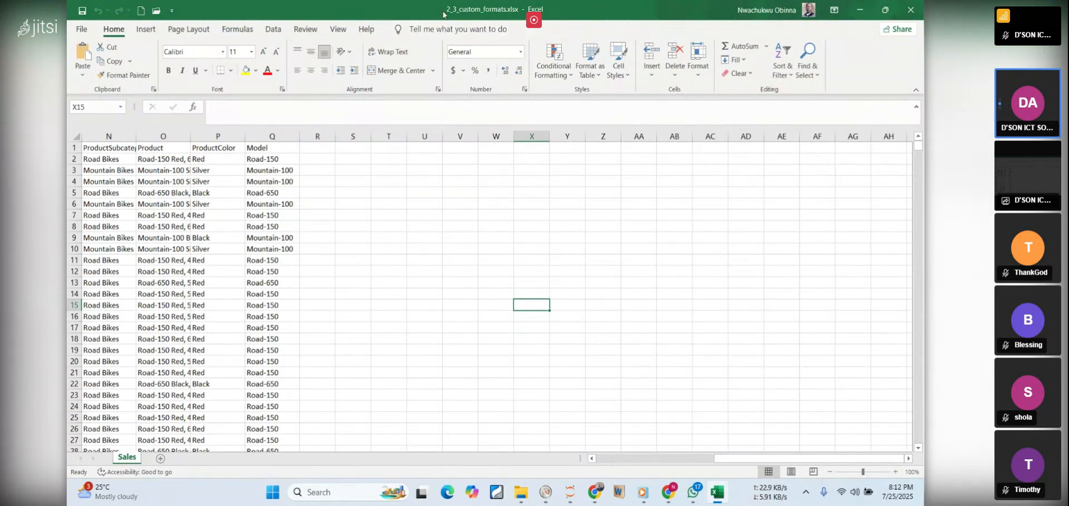
left_click(138, 33)
left_click(162, 56)
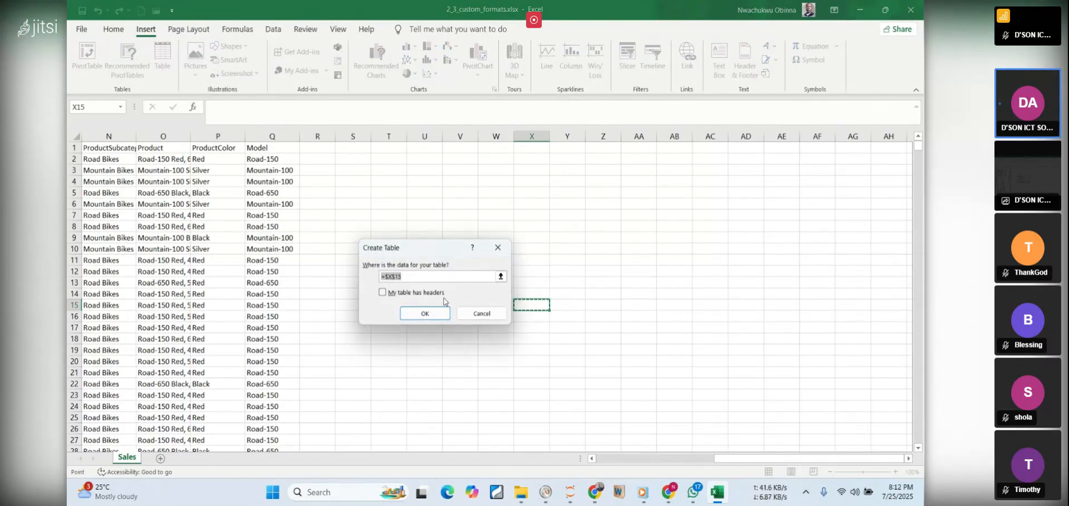
left_click(480, 313)
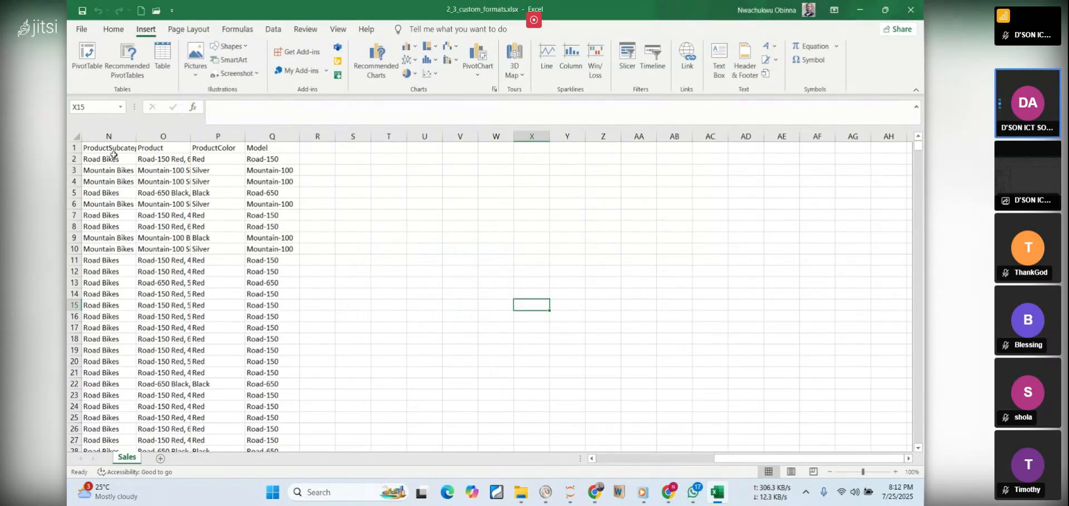
Select the Sales data from the ProductSubcategory header in N1 through the last row of the Model column
left_click_drag(98, 149, 110, 153)
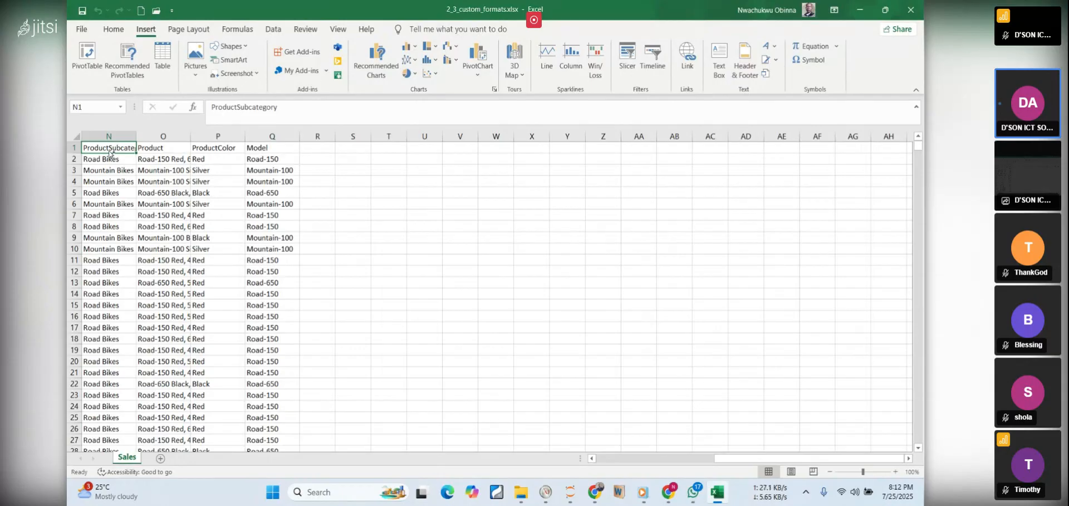
key("ctrl+shift+Right")
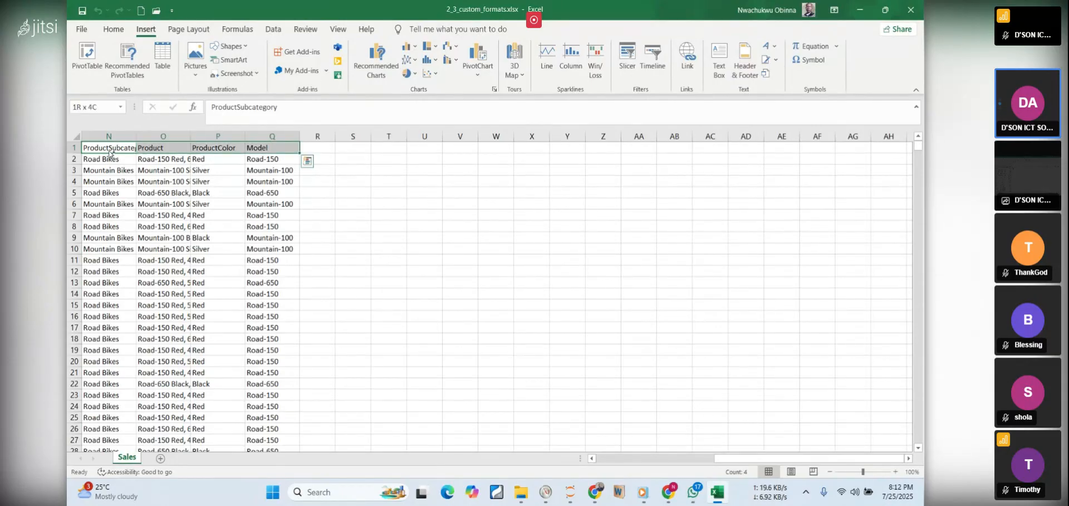
key("ctrl+shift+Down")
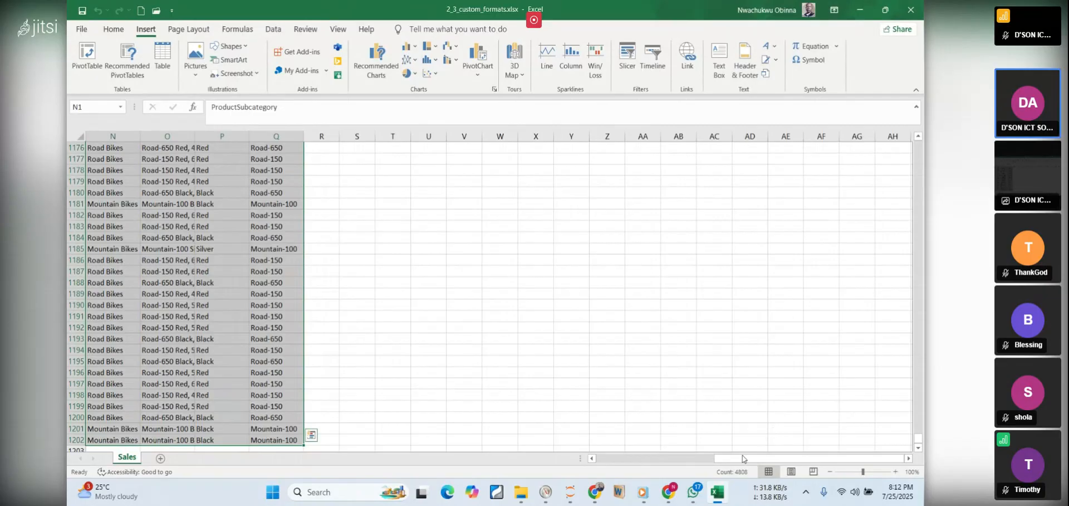
mouse_move(720, 495)
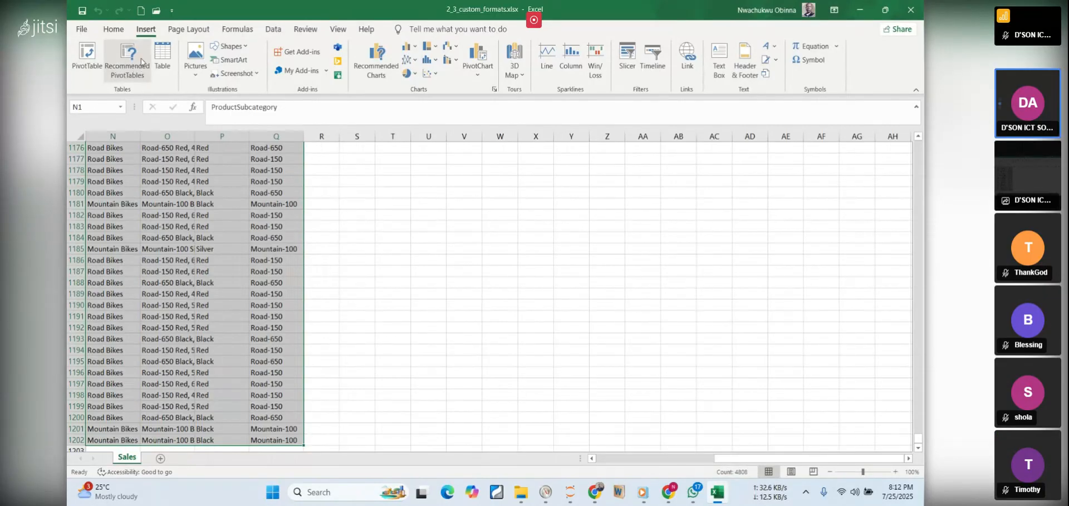
left_click(162, 58)
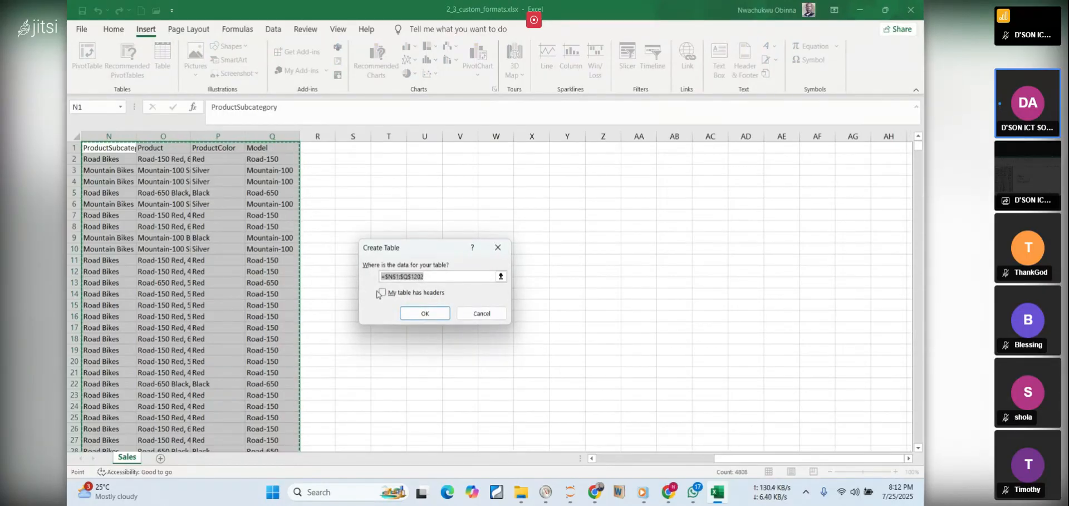
left_click(491, 315)
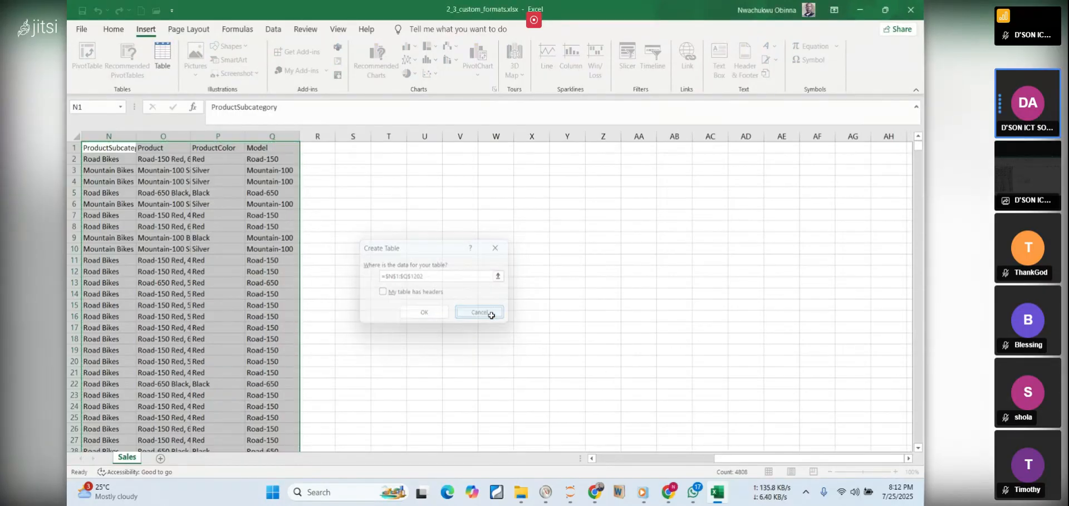
left_click(111, 30)
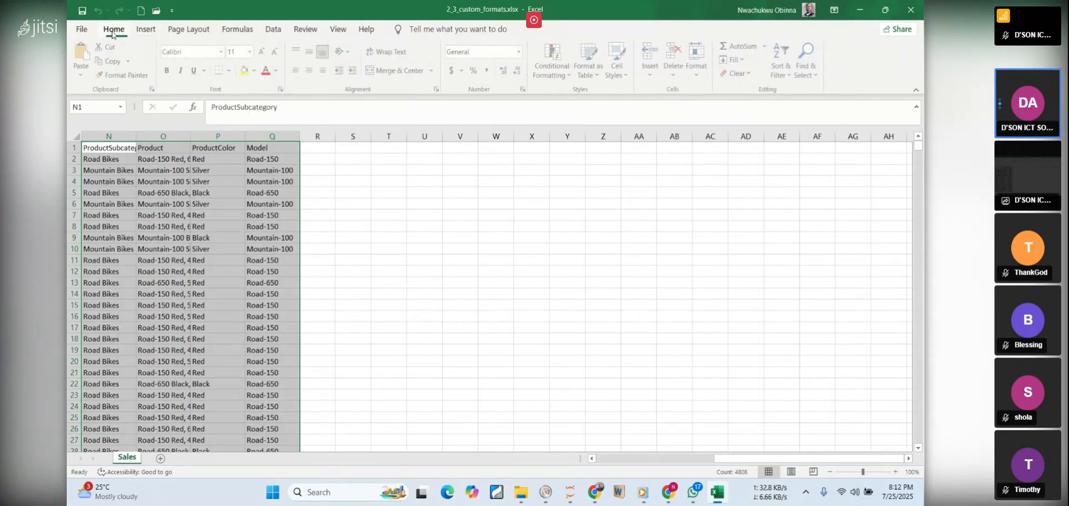
Create a table with headers from the selected range N1:Q1202 on the Sales worksheet
key("ctrl+t")
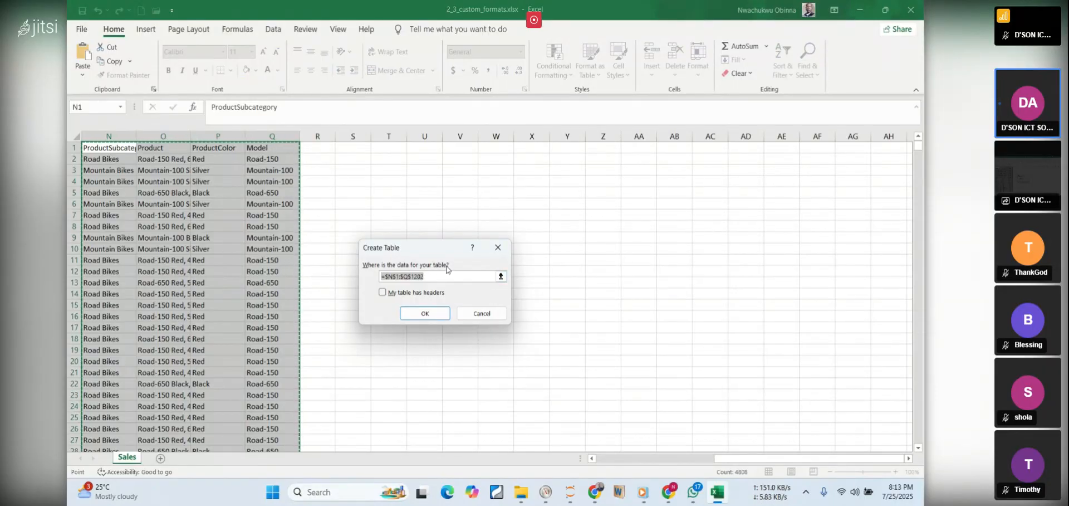
left_click(501, 277)
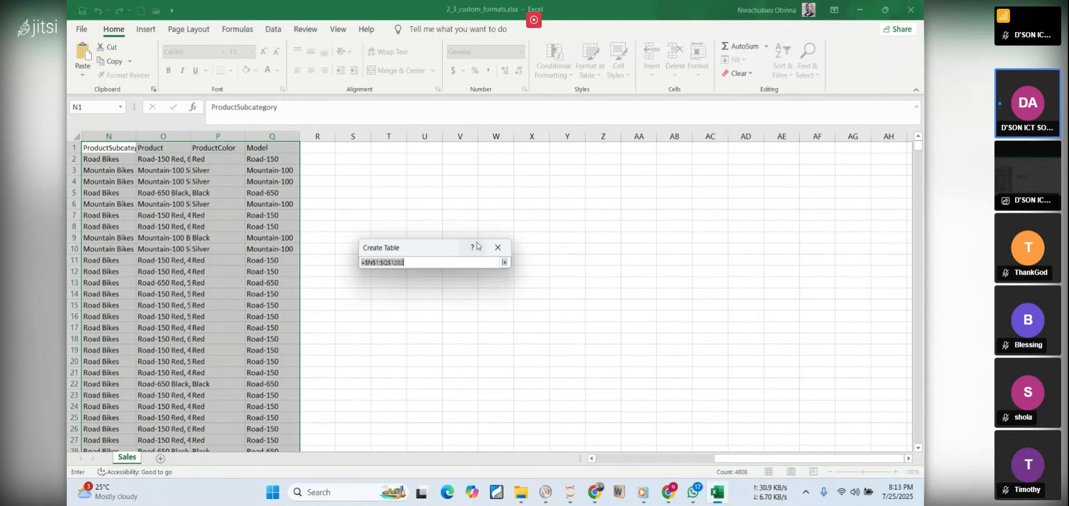
key("Return")
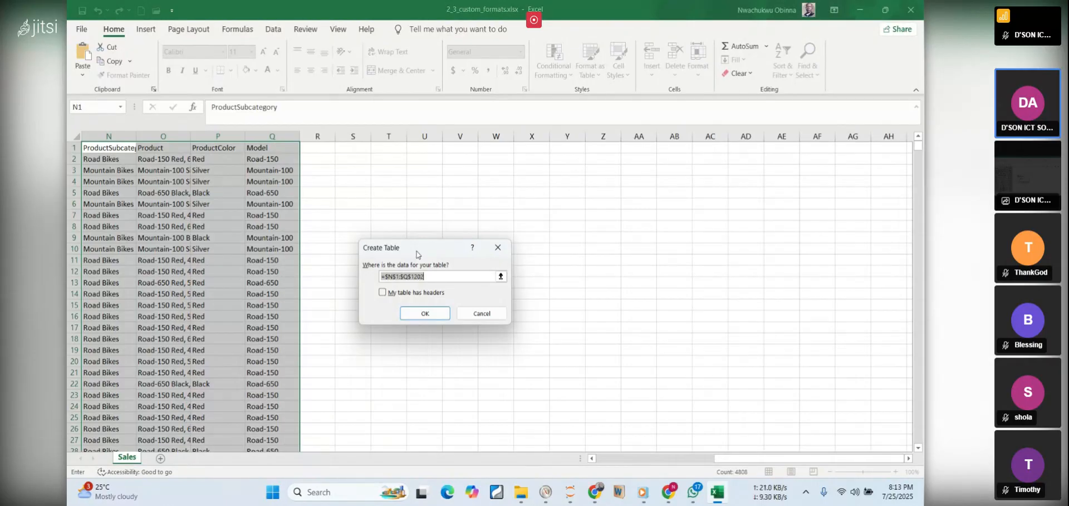
left_click(382, 294)
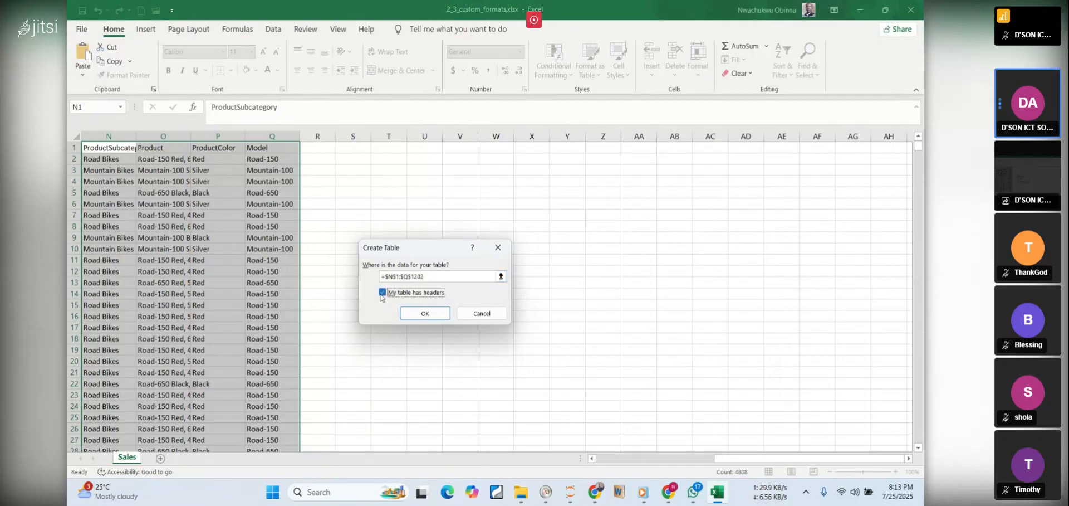
left_click(419, 313)
left_click(442, 282)
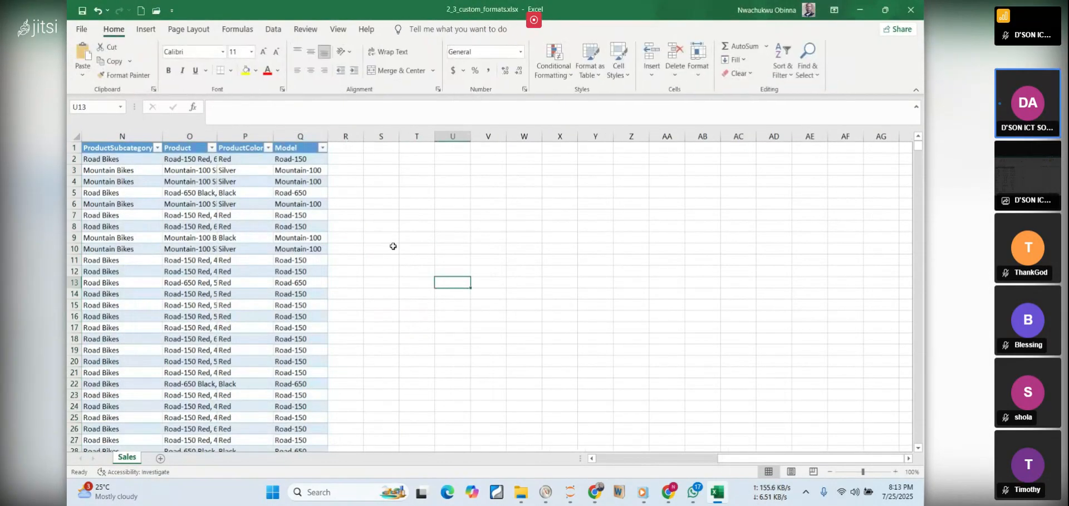
Return to the PDF notes and read Step 2 on formatting the ItemCost column, highlighting its instructions and the #,### $ format code
left_click(719, 491)
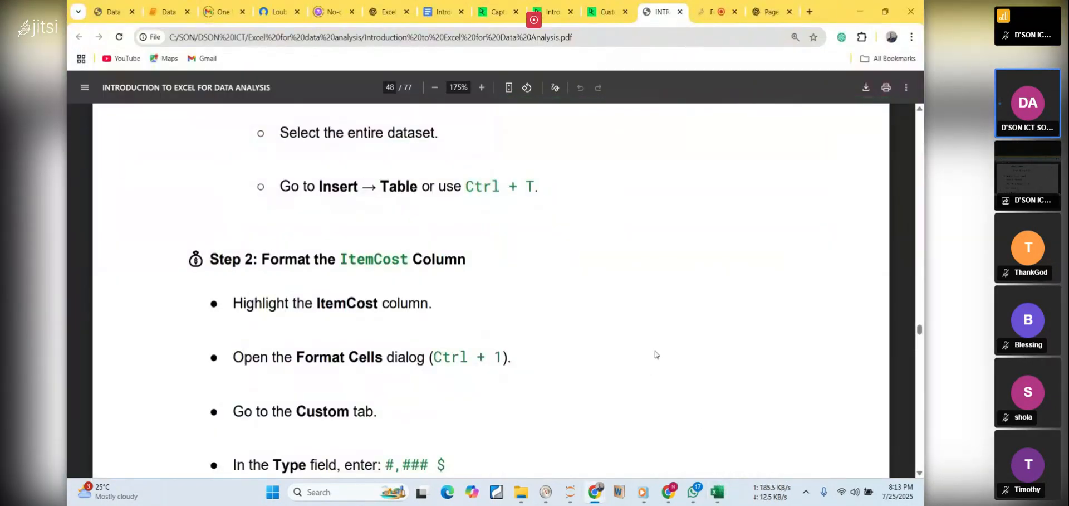
scroll(655, 352, "down", 2)
scroll(655, 351, "down", 1)
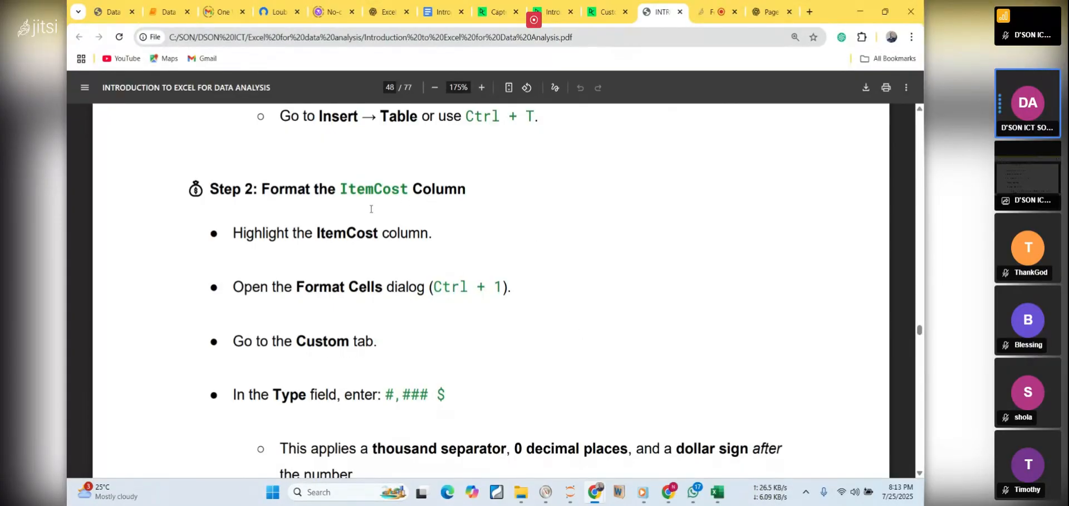
left_click_drag(243, 234, 328, 235)
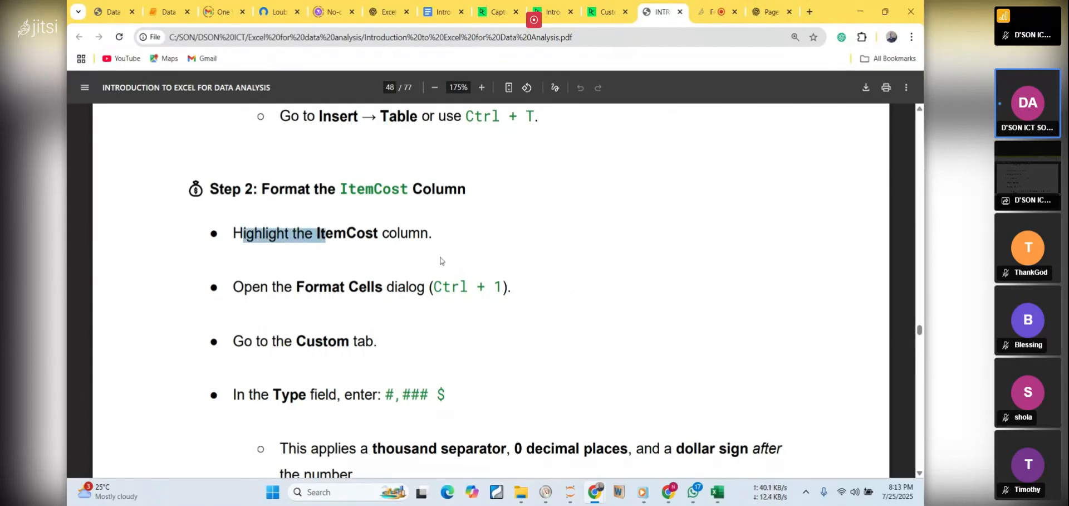
left_click_drag(253, 299, 376, 294)
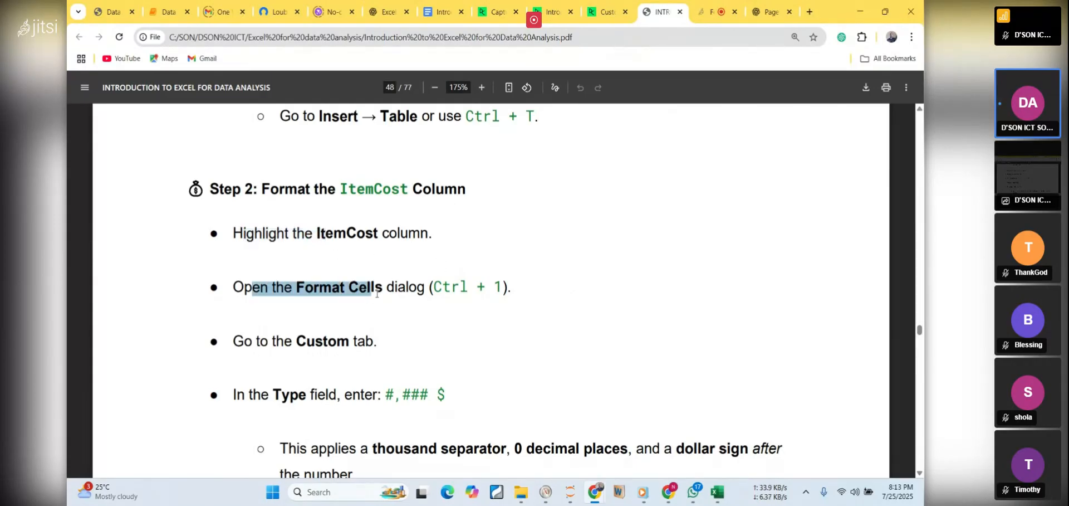
left_click(508, 276)
scroll(508, 273, "down", 5)
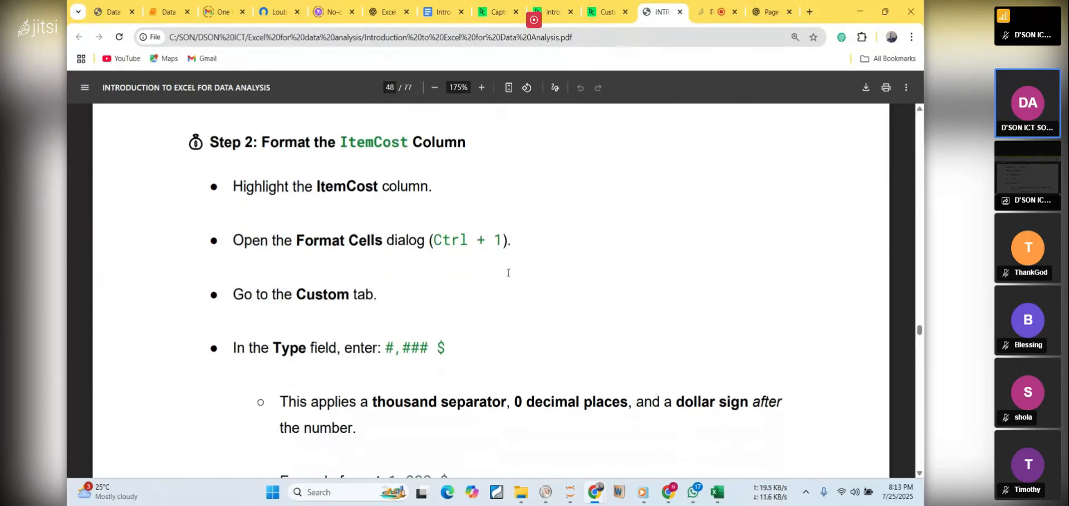
scroll(508, 273, "down", 3)
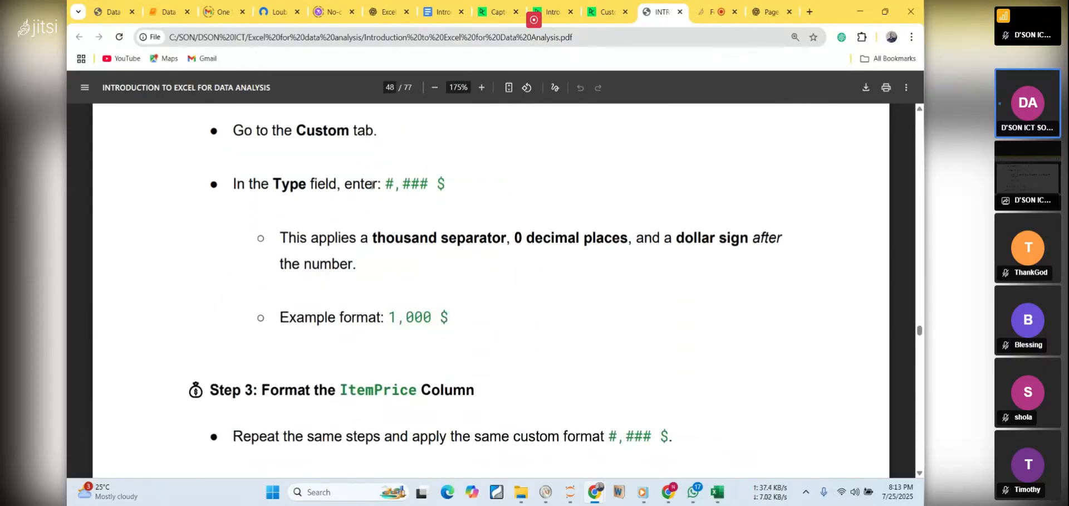
left_click_drag(384, 184, 446, 184)
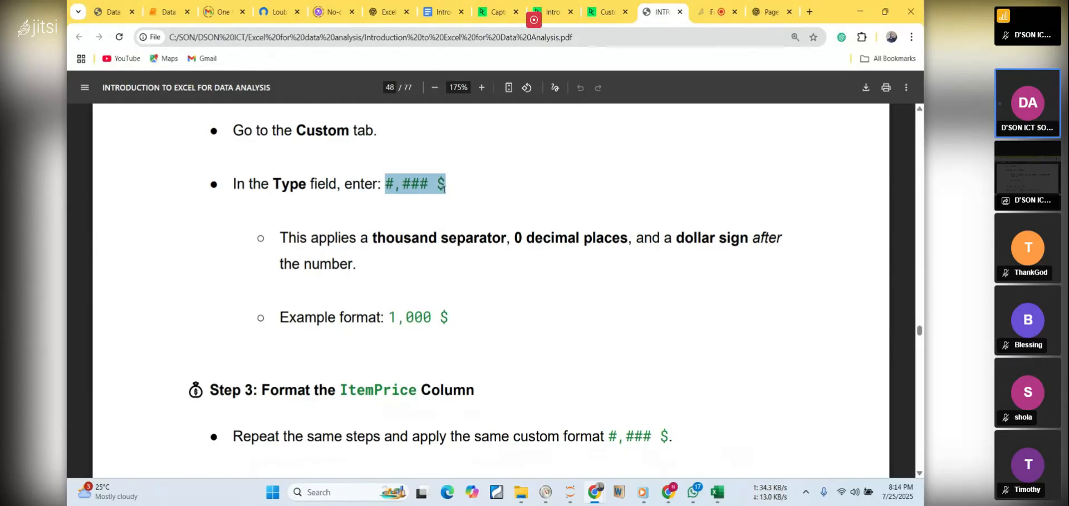
Review the PDF notes from the Custom Formatting introduction and workbook cleanup through the ItemCost formatting instructions
scroll(385, 320, "up", 10)
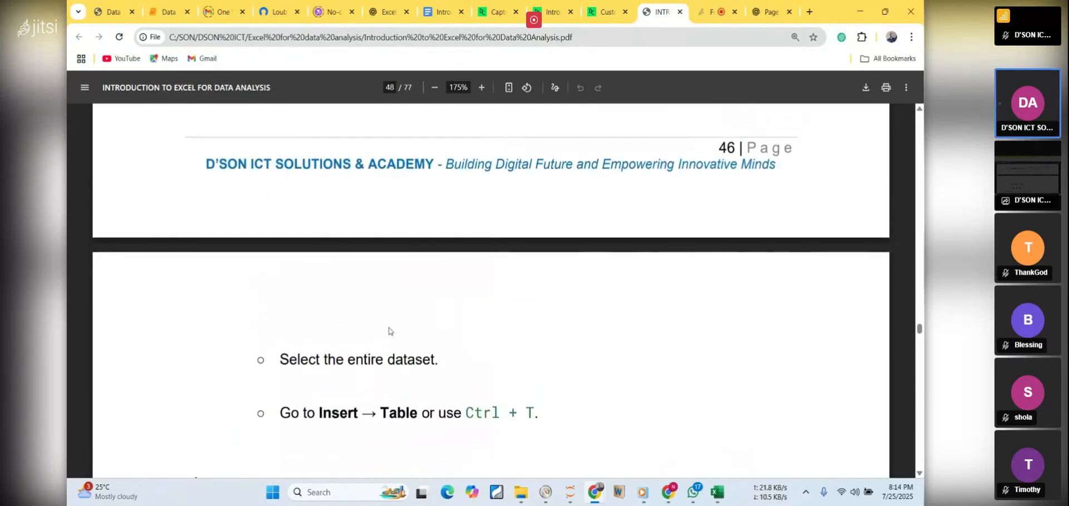
scroll(382, 321, "down", 3)
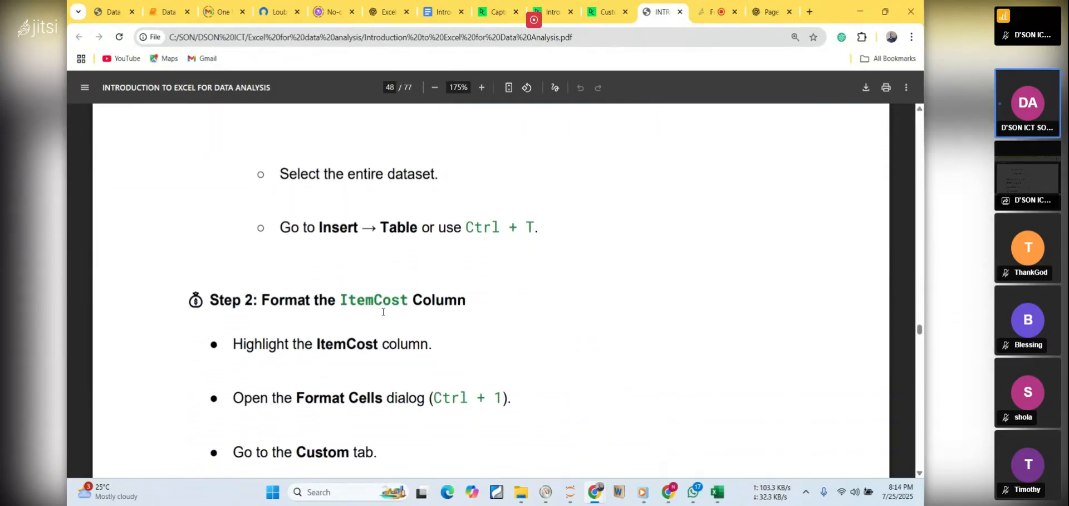
scroll(384, 311, "down", 1)
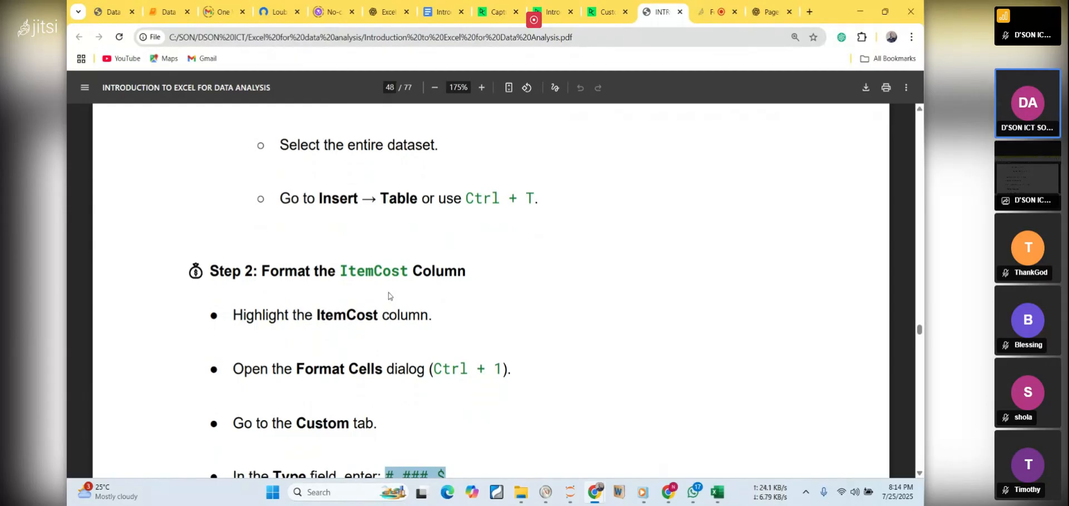
scroll(389, 298, "up", 3)
scroll(393, 289, "up", 5)
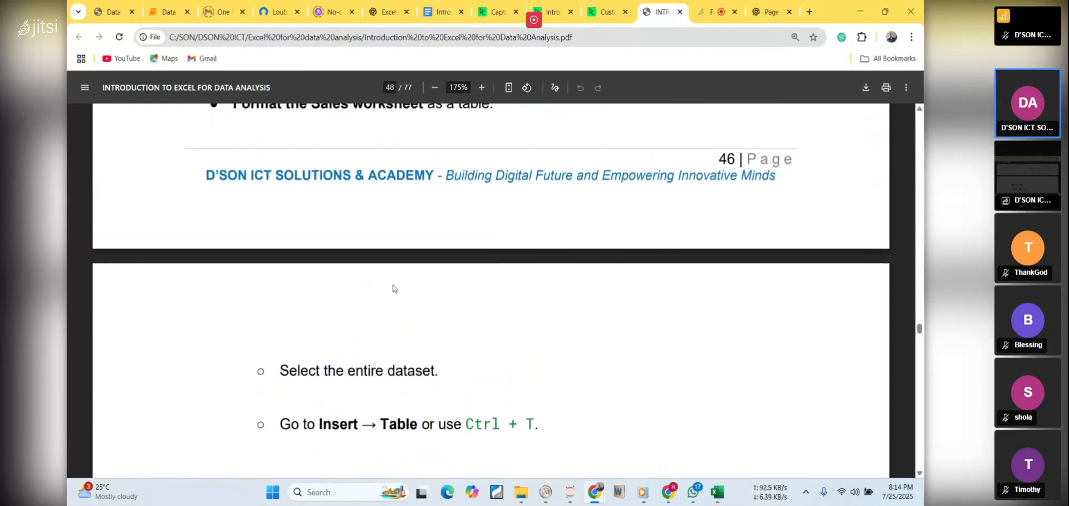
scroll(393, 290, "up", 5)
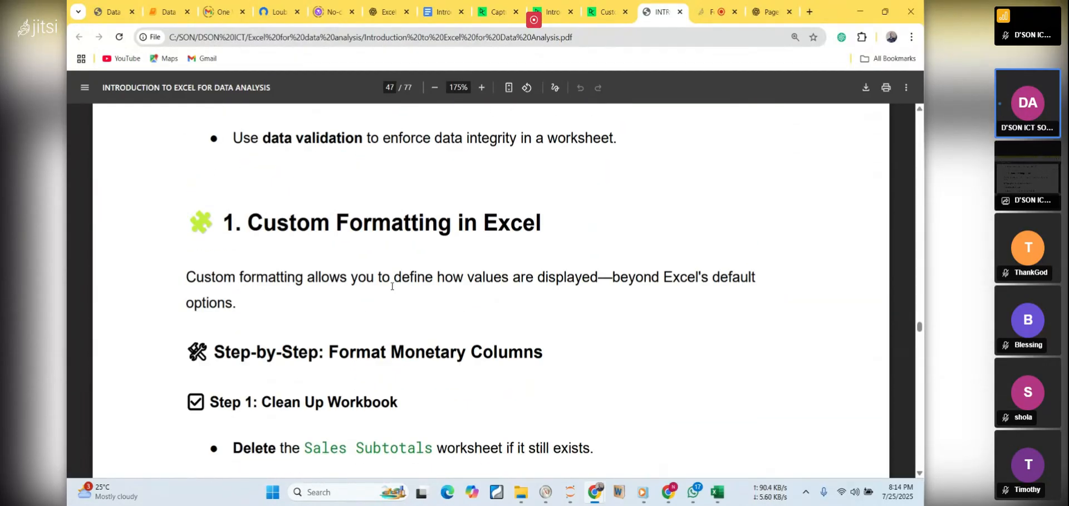
scroll(394, 286, "down", 8)
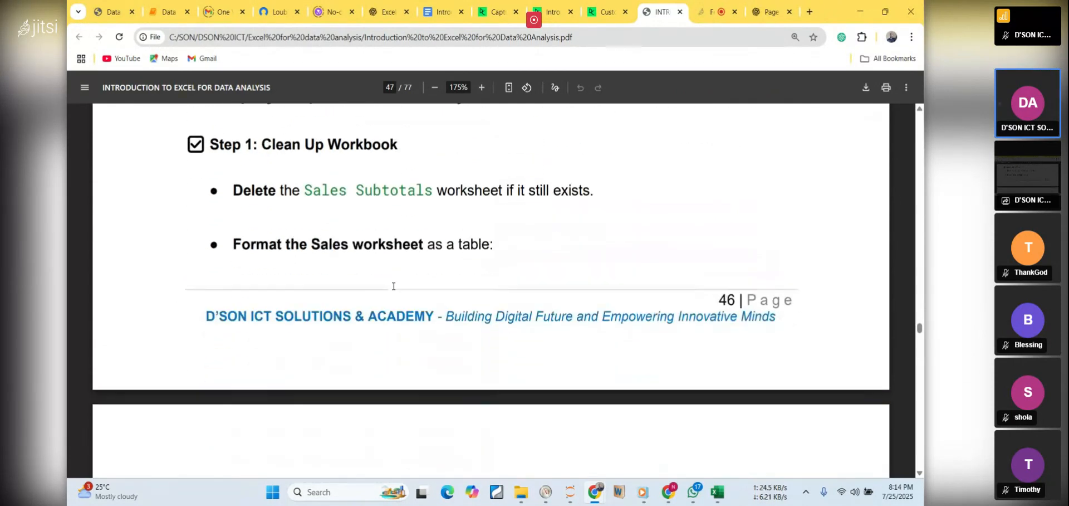
scroll(393, 285, "down", 5)
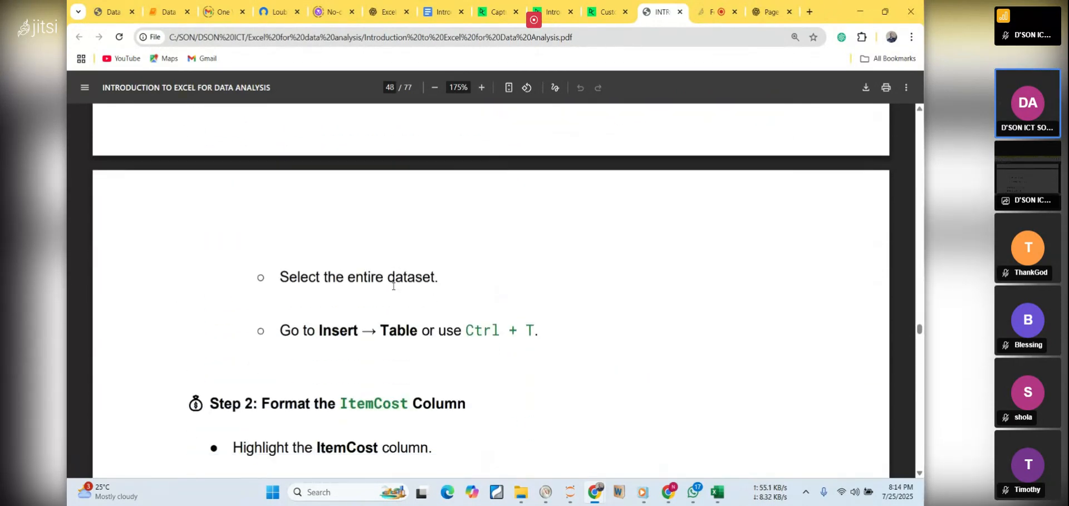
scroll(393, 285, "down", 3)
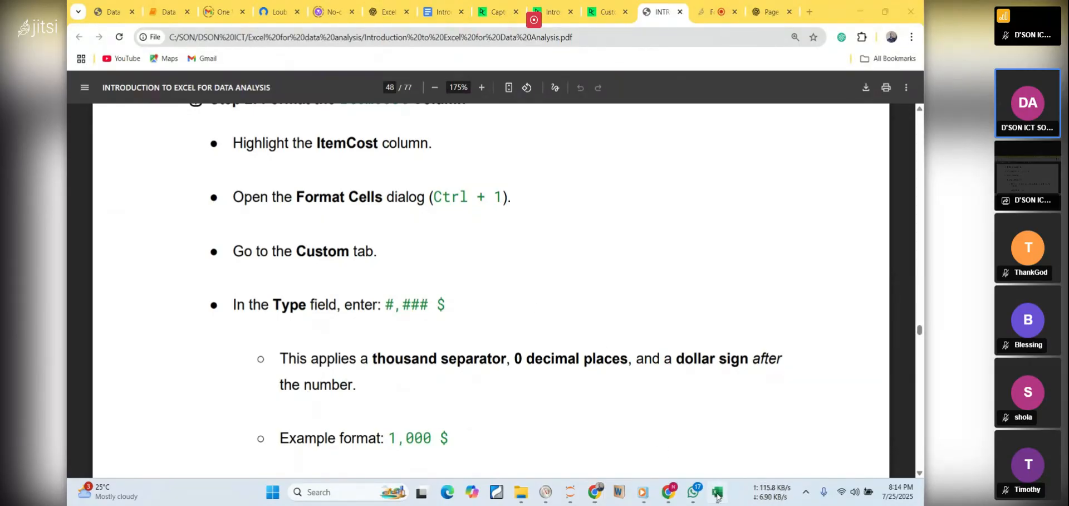
Switch to the Excel workbook and widen the Product column so its entries have more room
left_click(717, 492)
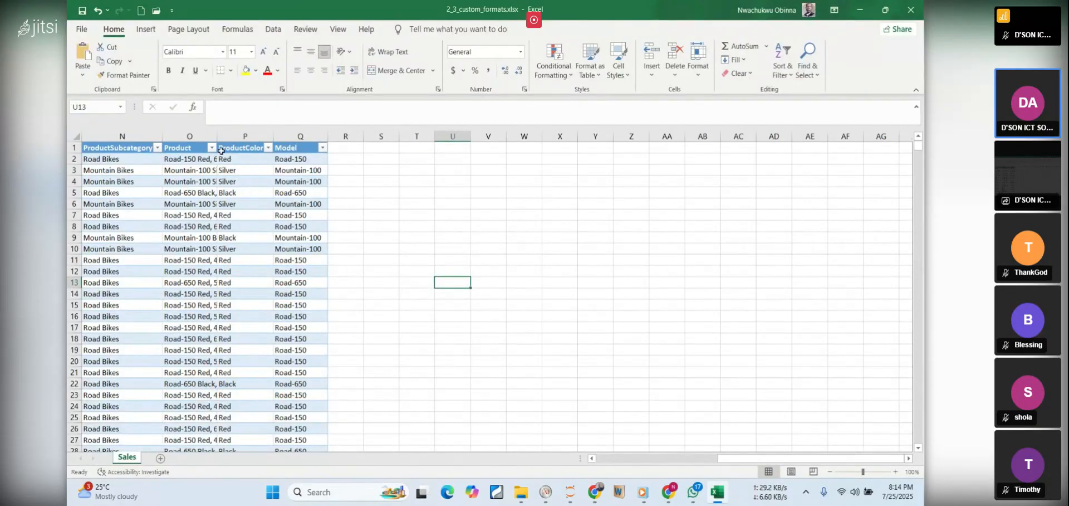
left_click_drag(214, 130, 237, 130)
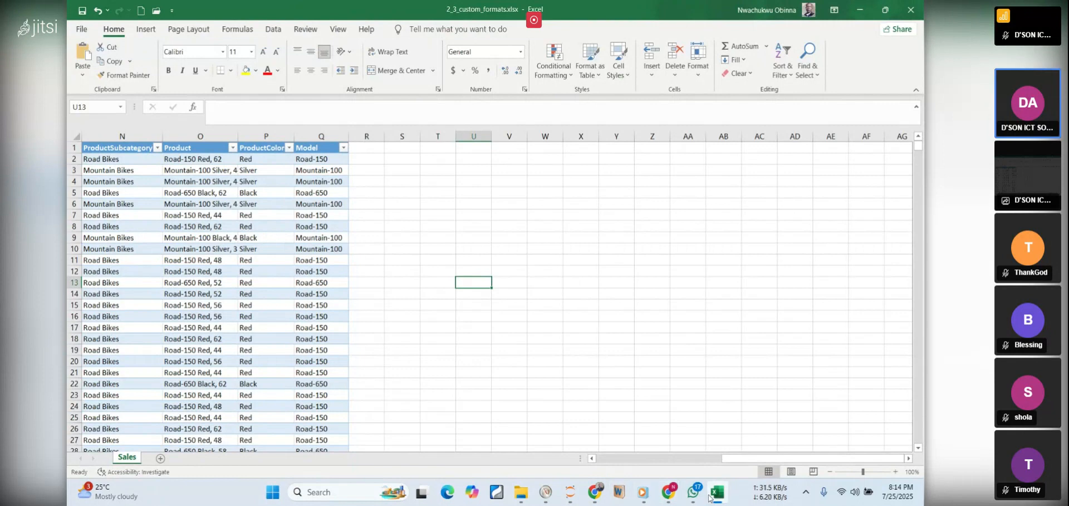
Go back to the PDF notes and show the Step 2: Format the ItemCost Column heading
mouse_move(712, 497)
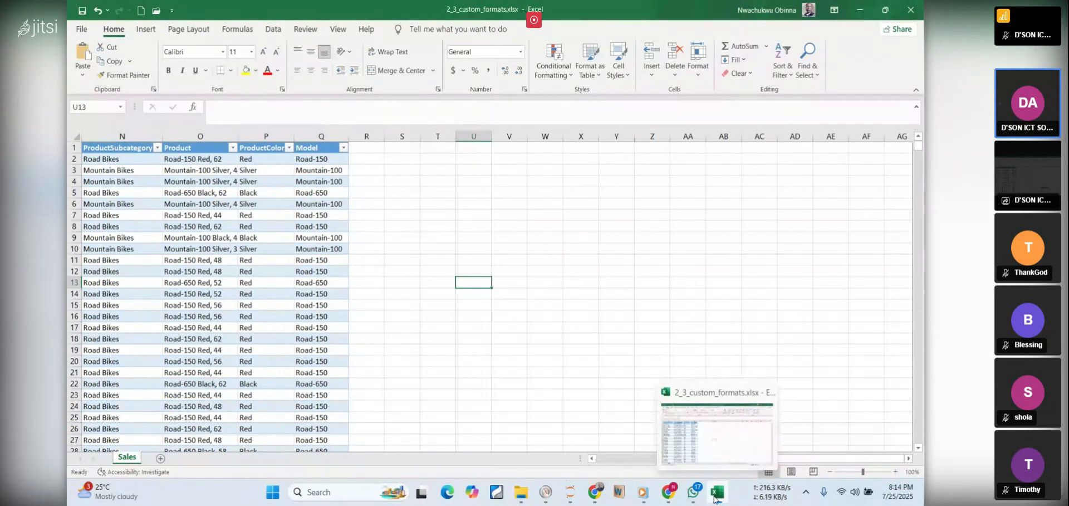
left_click(714, 497)
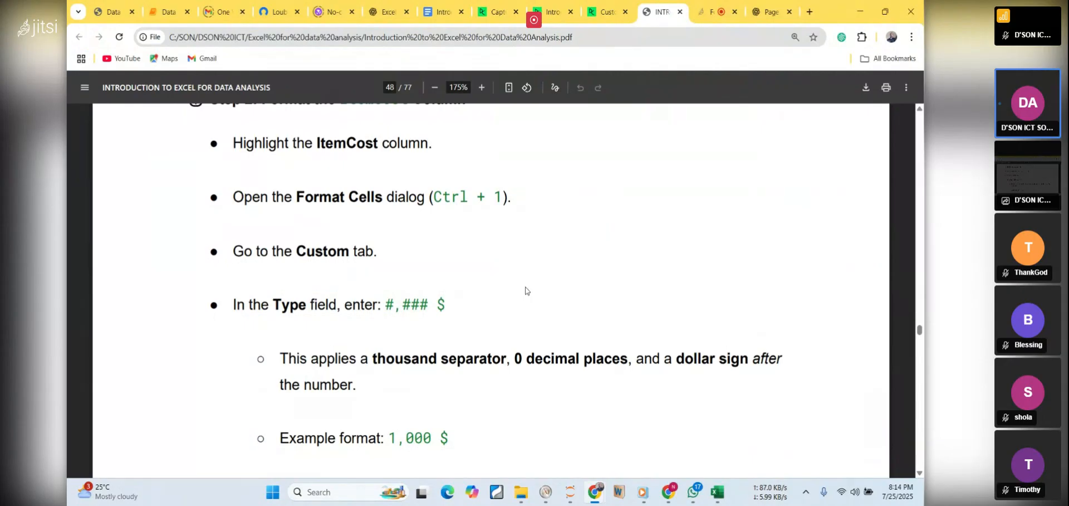
scroll(525, 290, "up", 1)
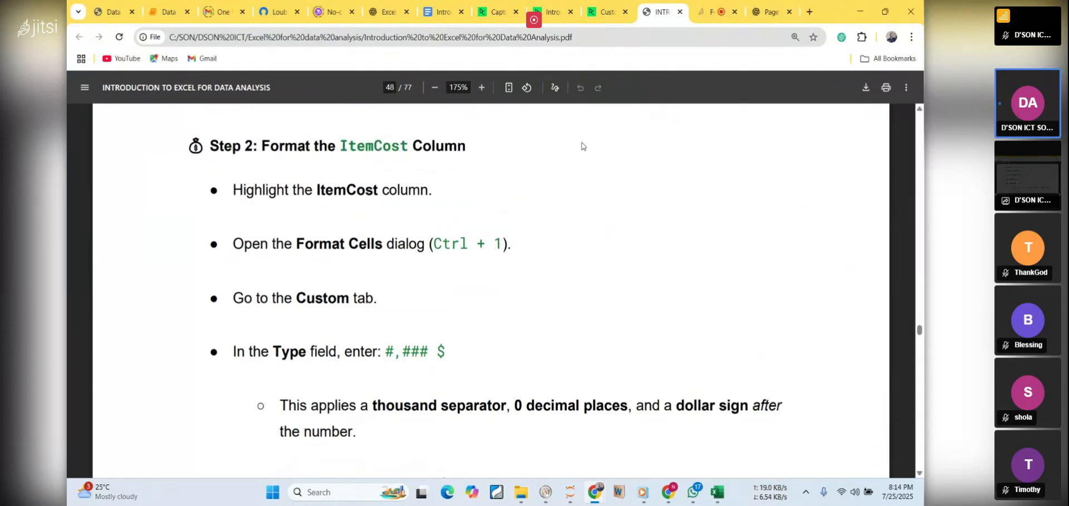
Show the DataCamp Custom formats and validation exercise's first instructions, and locate 2_3_custom_formats.xlsx in the Workbooks folder
left_click(602, 13)
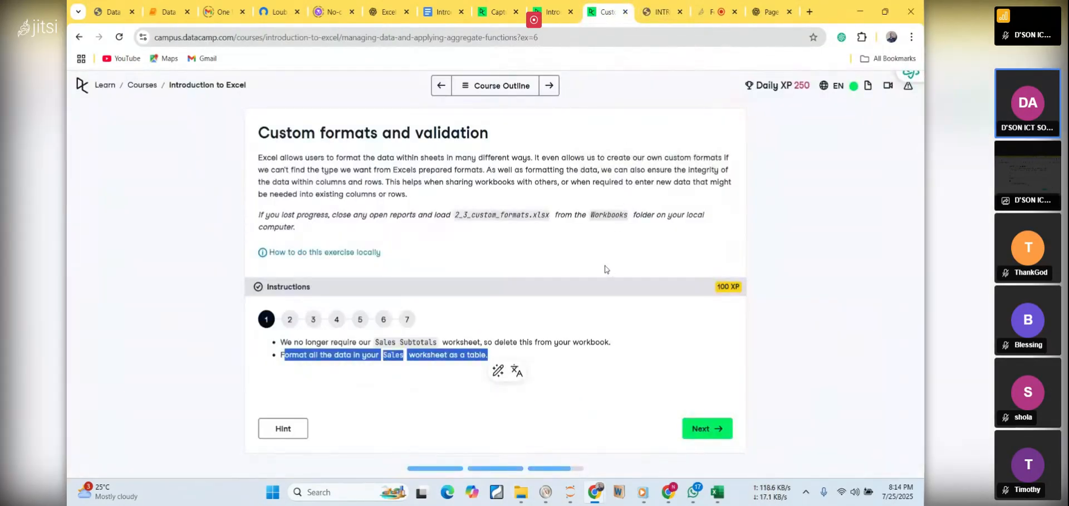
left_click(599, 252)
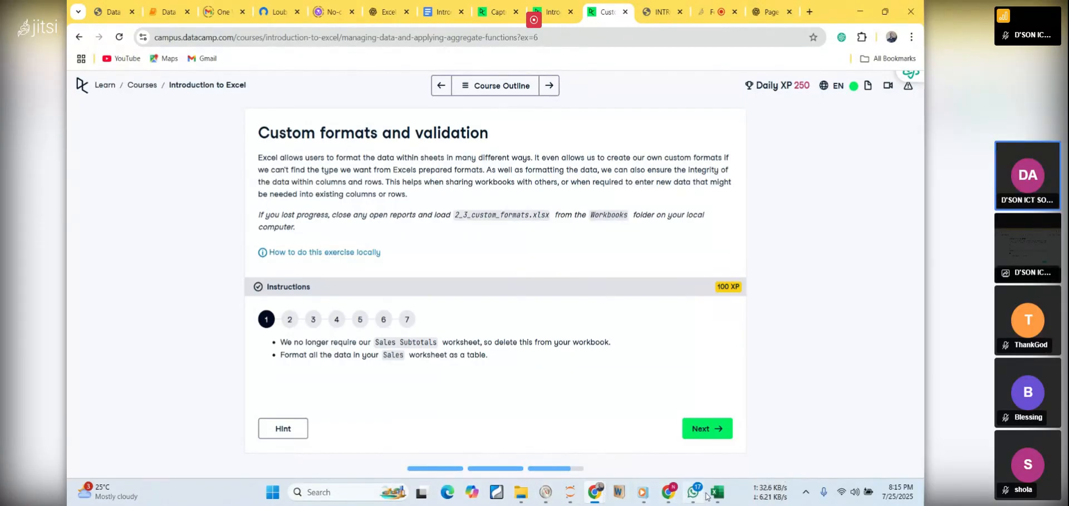
mouse_move(513, 494)
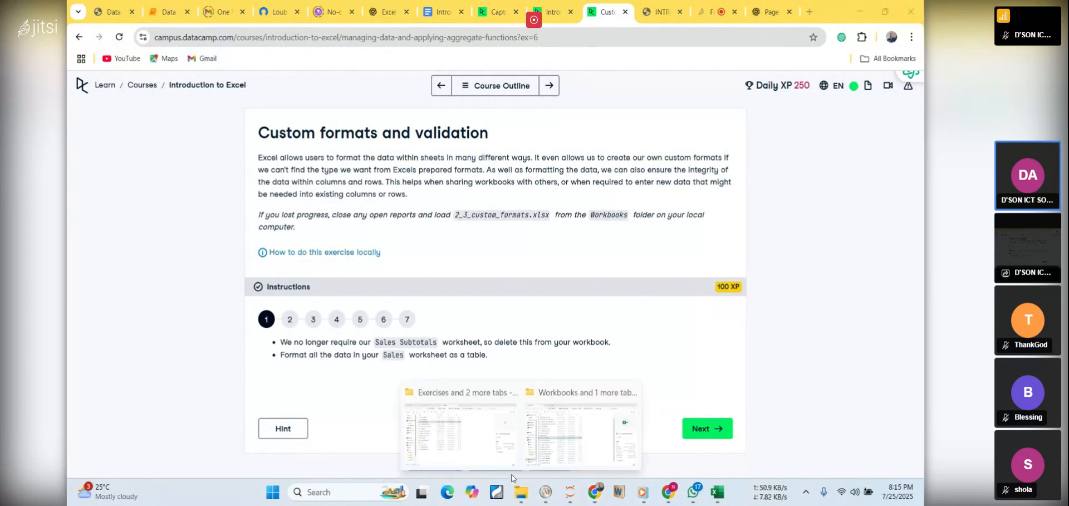
mouse_move(564, 439)
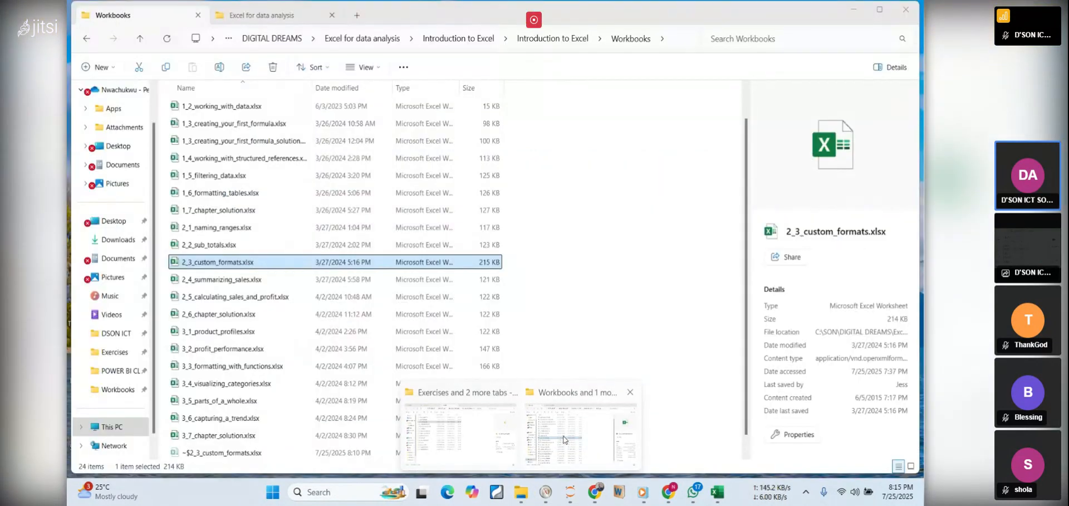
left_click(565, 439)
Switch to the Excel workbook and look through the rows of the formatted Sales table, returning to its header row
left_click(716, 492)
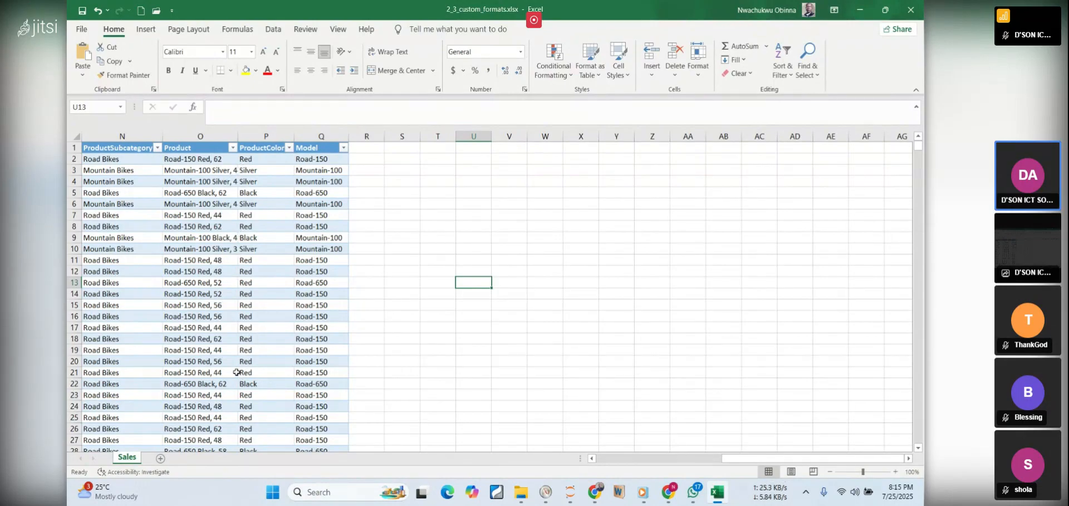
scroll(238, 373, "down", 9)
scroll(236, 365, "down", 20)
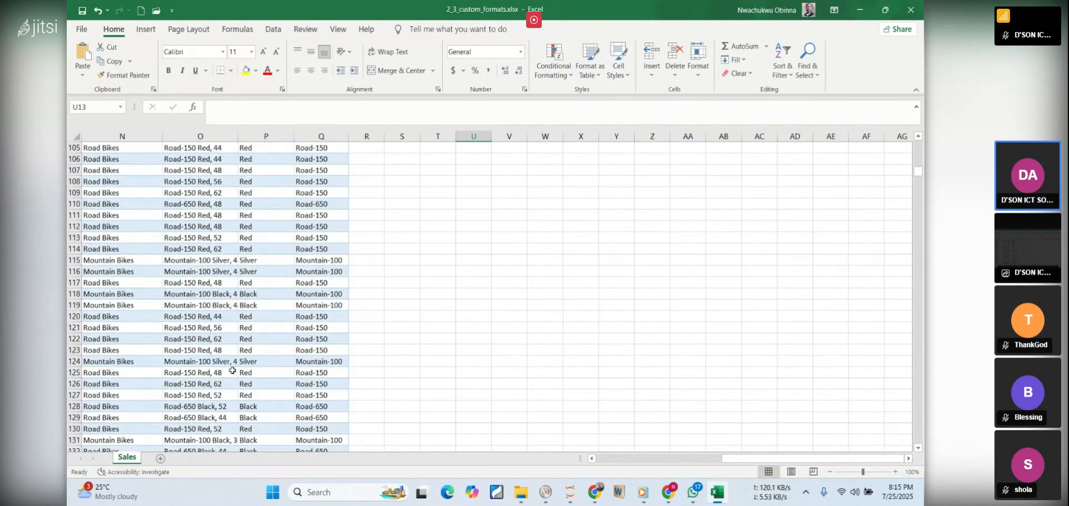
scroll(212, 345, "up", 5)
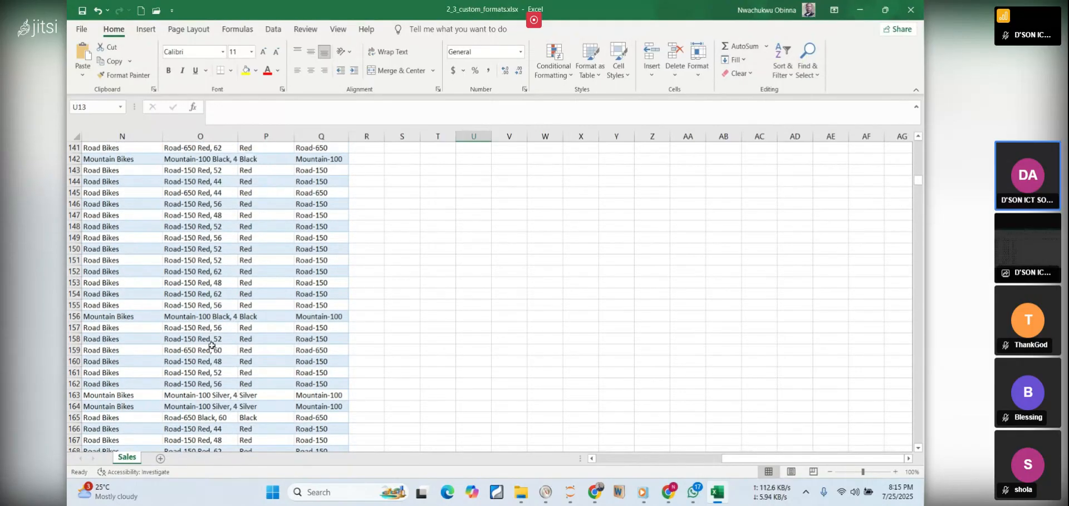
scroll(216, 313, "up", 13)
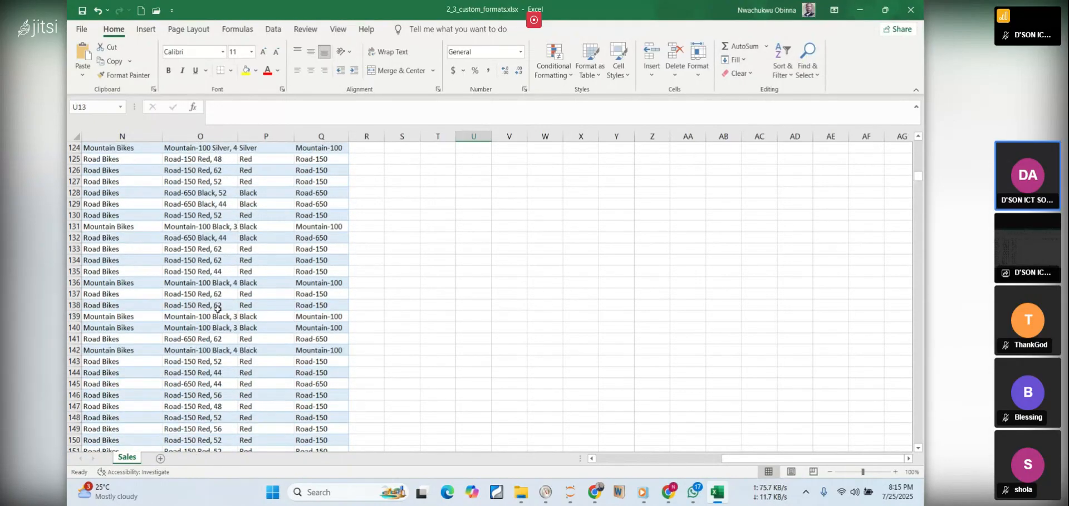
scroll(238, 259, "up", 9)
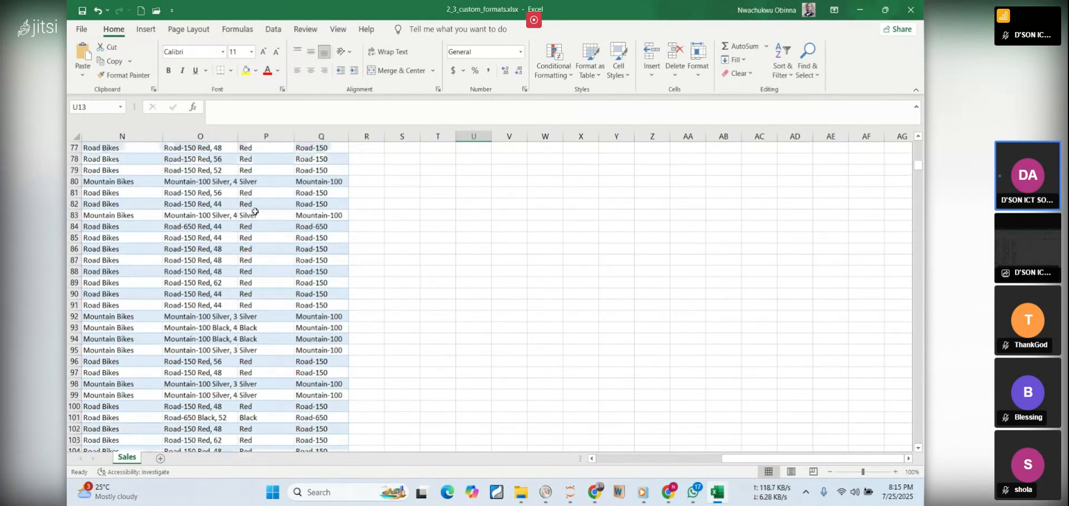
scroll(249, 168, "up", 12)
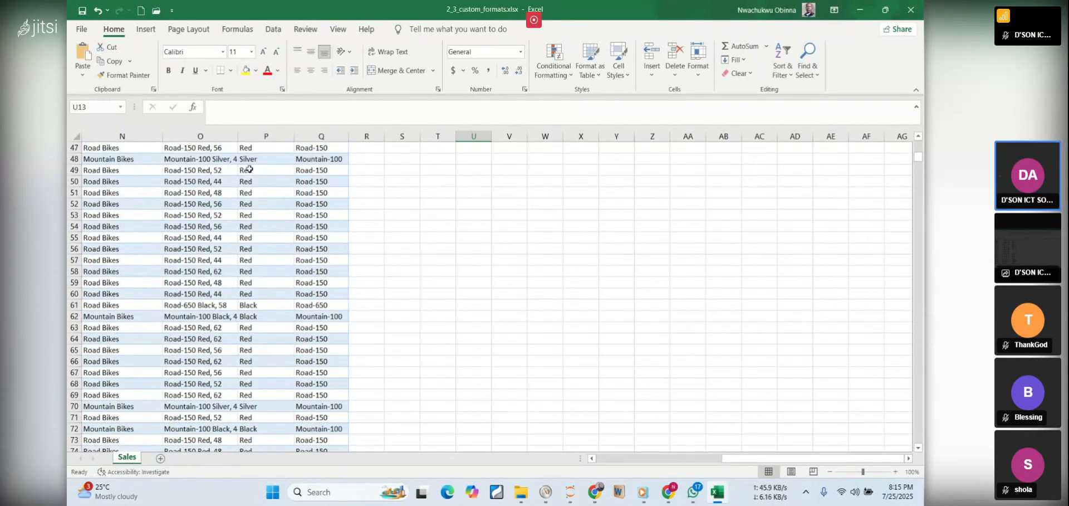
scroll(250, 175, "up", 6)
scroll(260, 180, "up", 2)
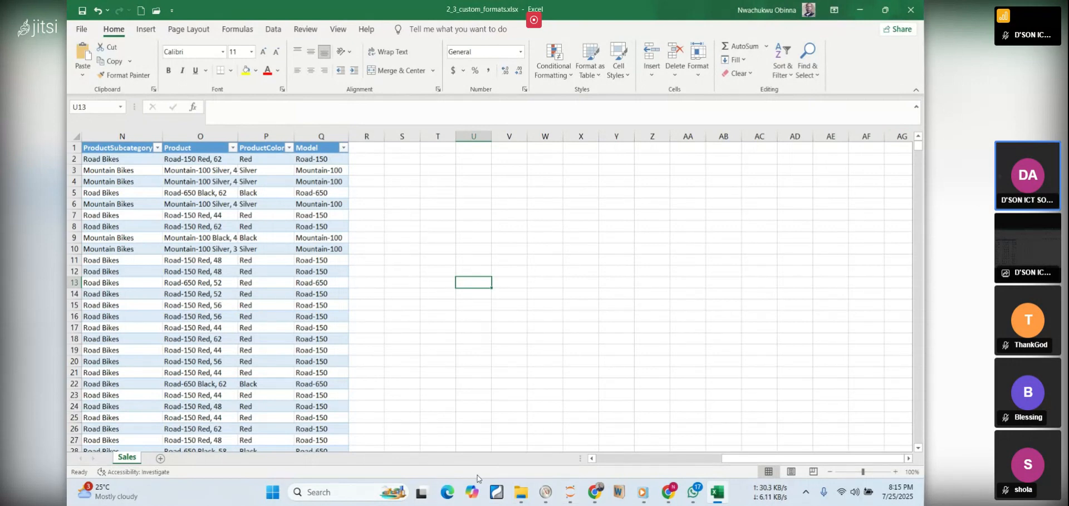
Close 2_3_custom_formats.xlsx without saving its changes and reopen the file from the Workbooks folder
mouse_move(529, 503)
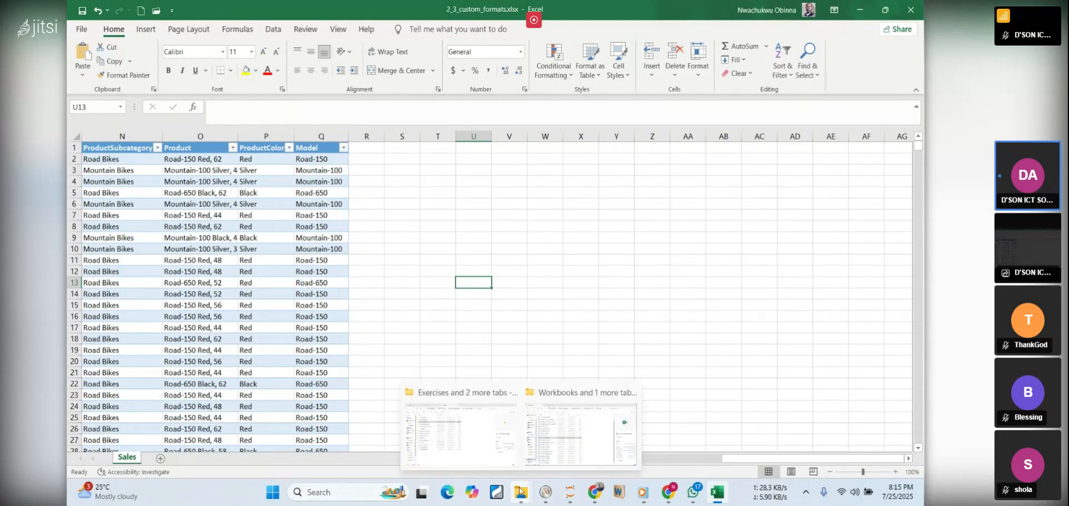
left_click(546, 441)
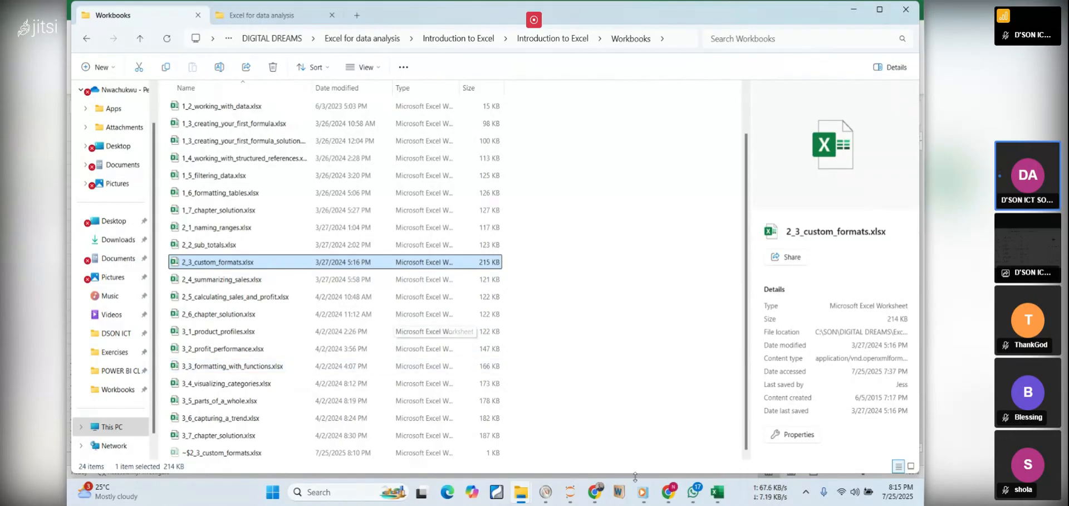
mouse_move(669, 492)
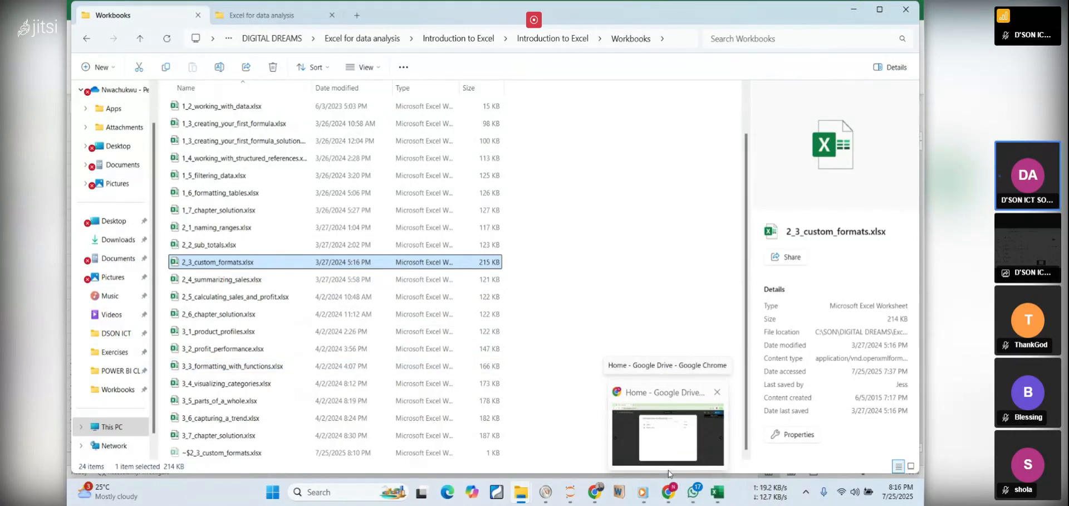
mouse_move(726, 494)
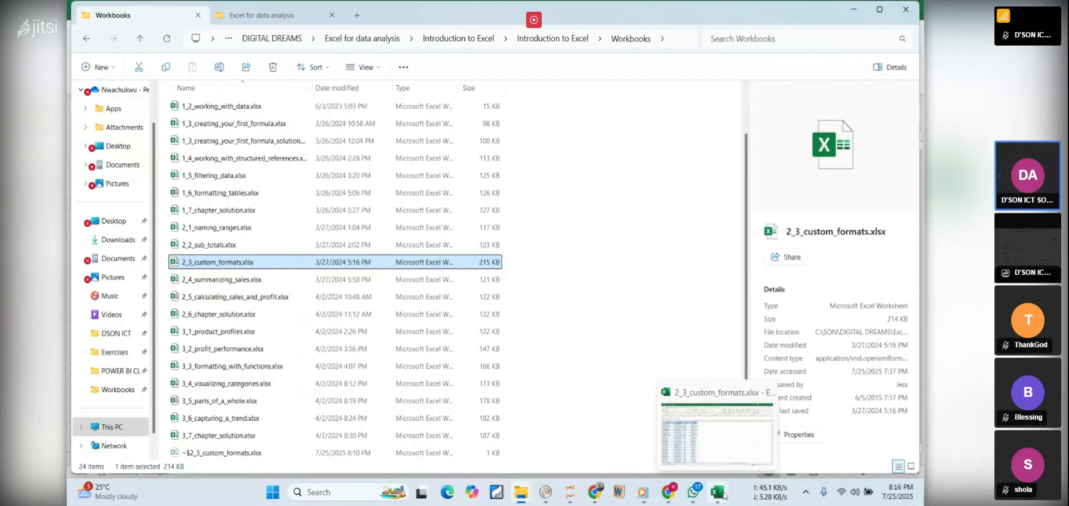
left_click(724, 493)
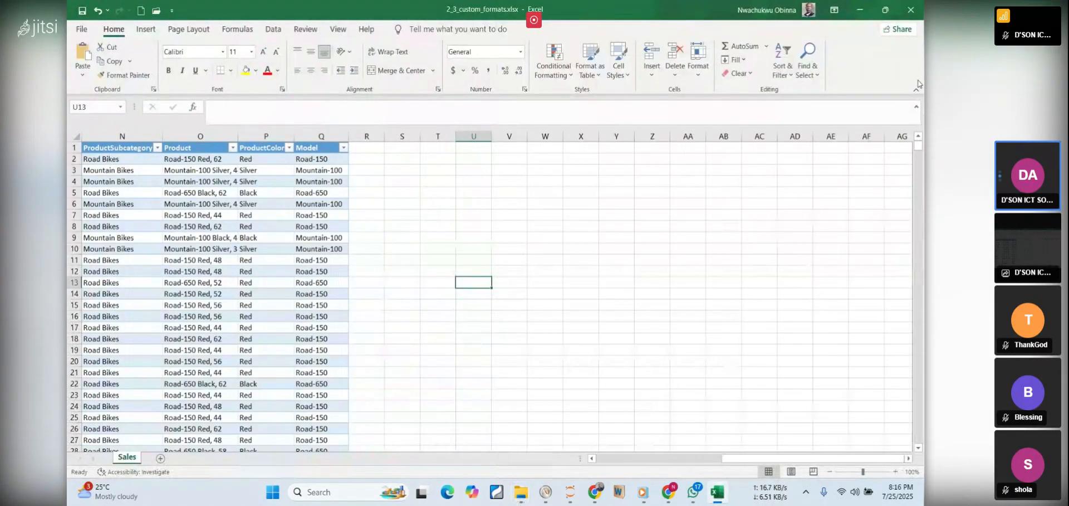
left_click(916, 16)
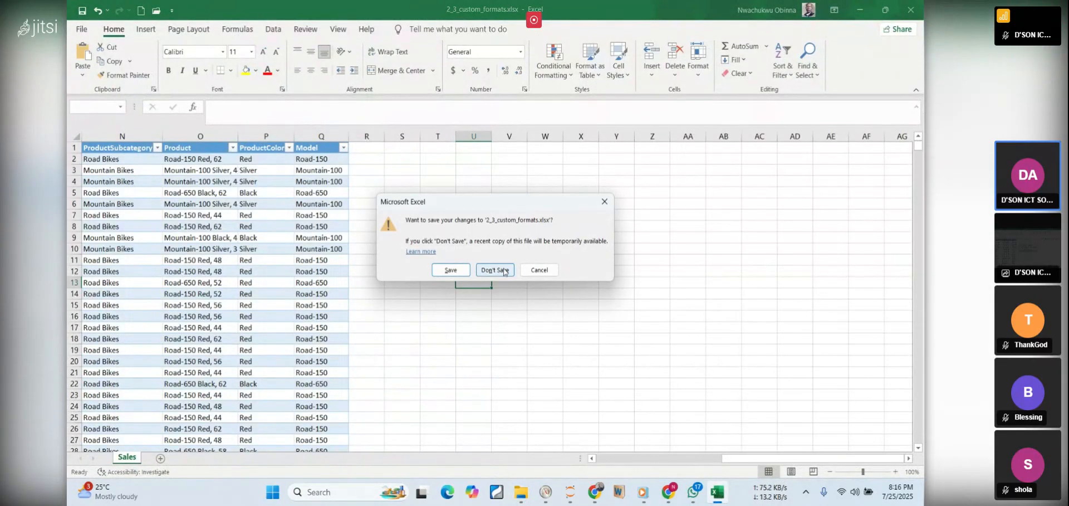
left_click(501, 268)
scroll(223, 276, "up", 1)
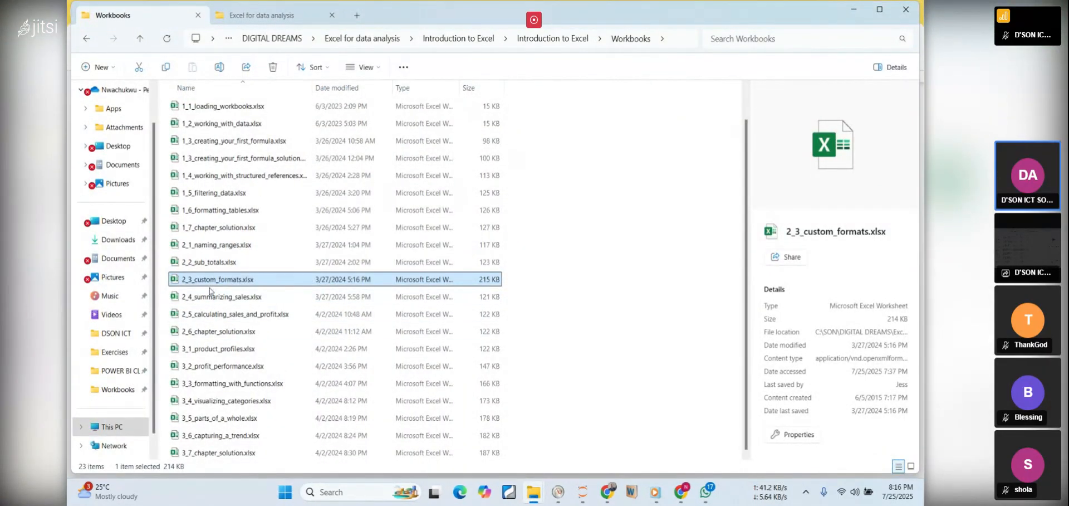
double_click(206, 282)
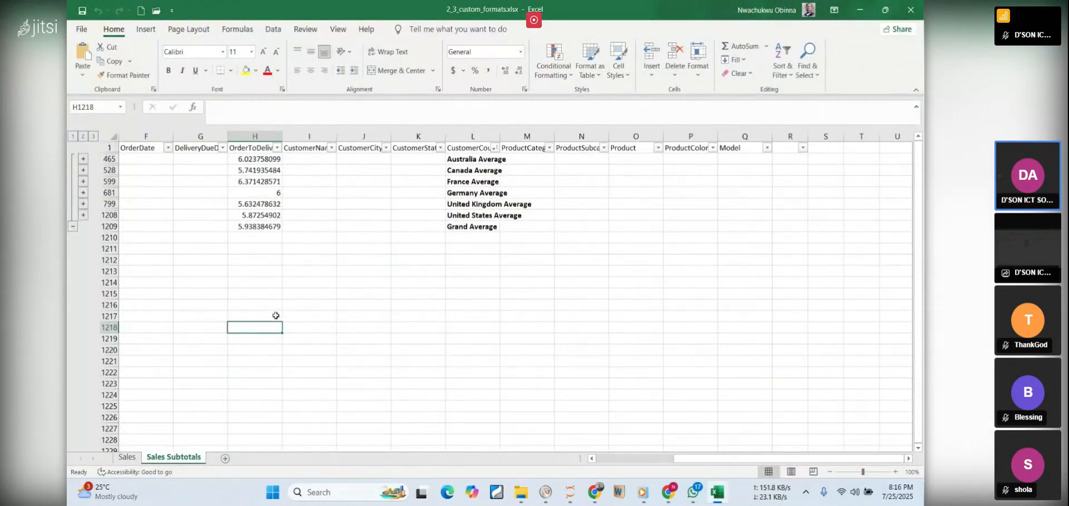
Compare the Sales and Sales Subtotals worksheets, expanding the subtotals outline to level 3 to view all detail rows from the first column
left_click(127, 458)
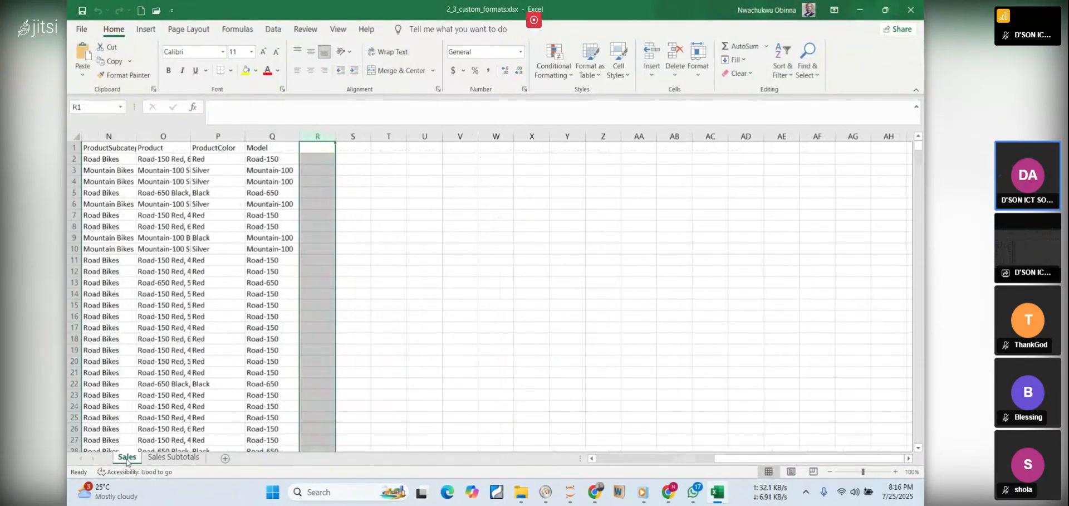
left_click(167, 458)
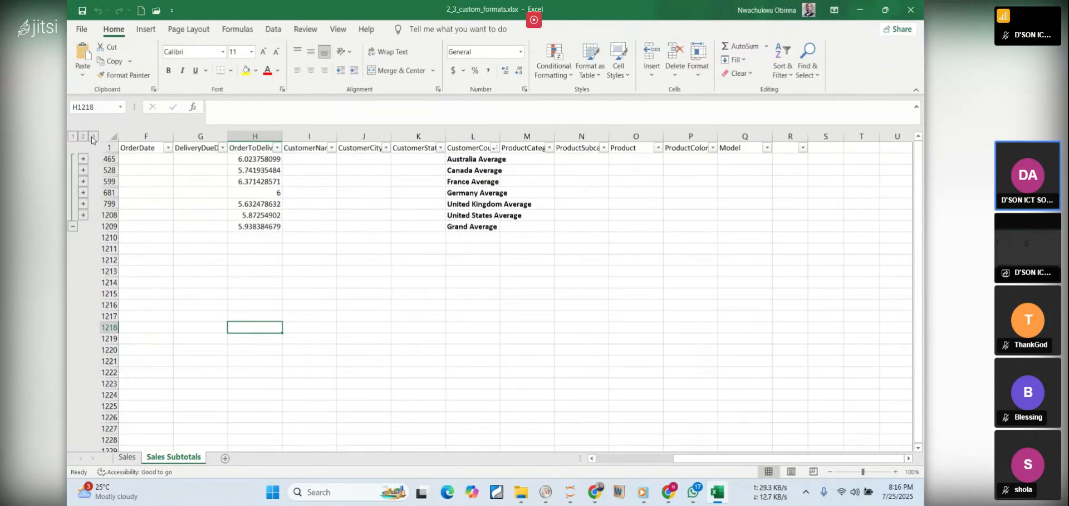
left_click(92, 136)
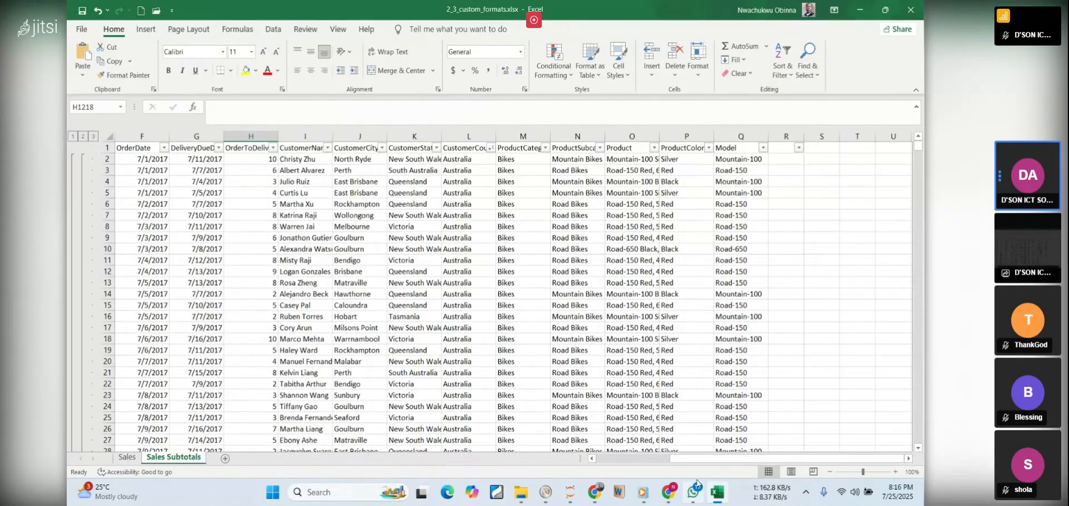
left_click_drag(701, 458, 562, 448)
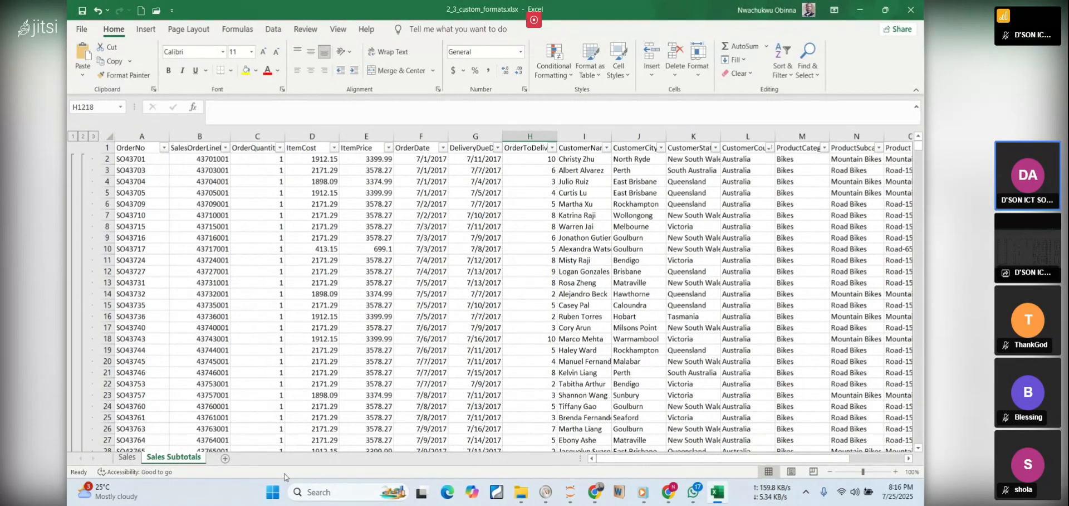
On the Sales worksheet, widen the Product column so its entries fit, and return to the first columns
left_click(124, 459)
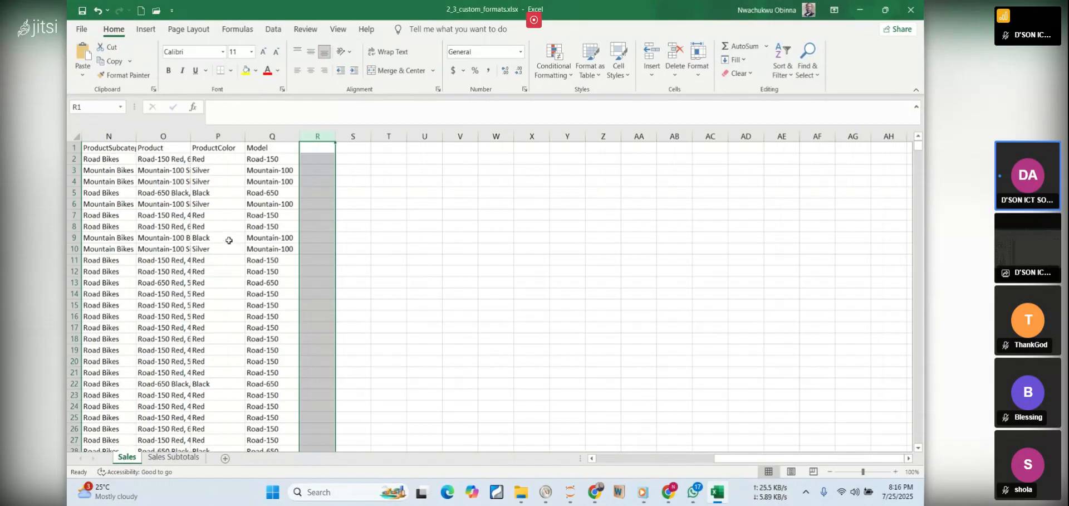
left_click_drag(190, 136, 223, 136)
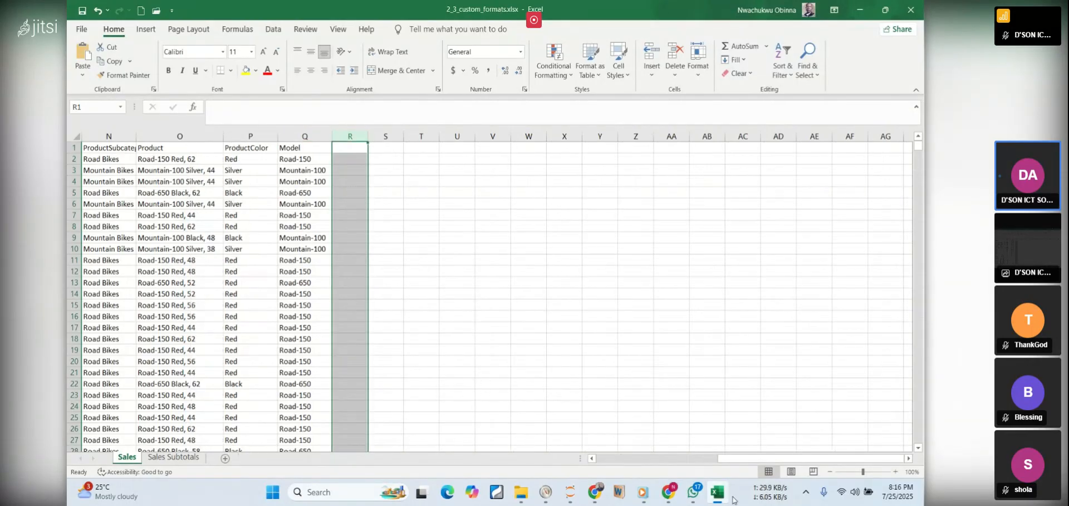
left_click_drag(746, 458, 528, 441)
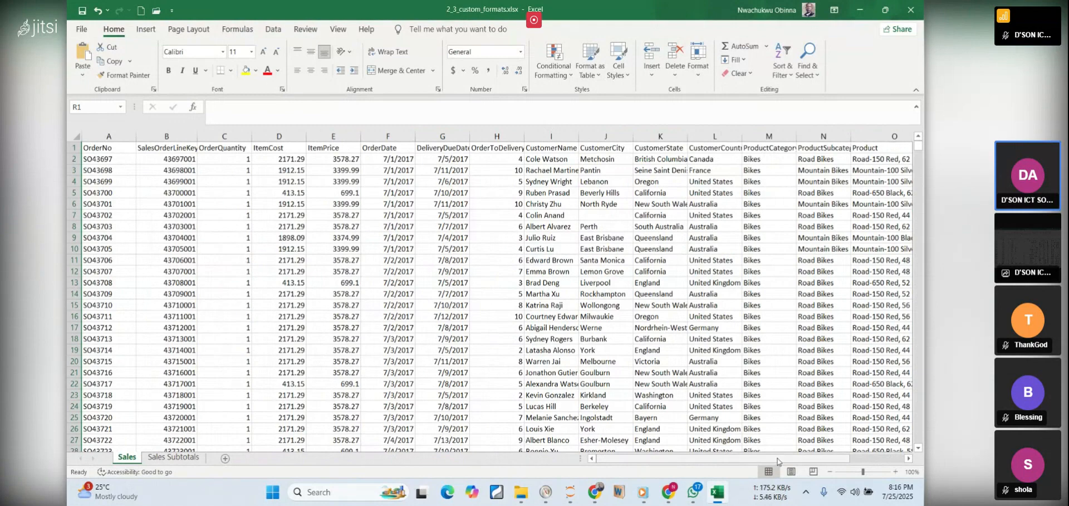
left_click_drag(786, 461, 661, 451)
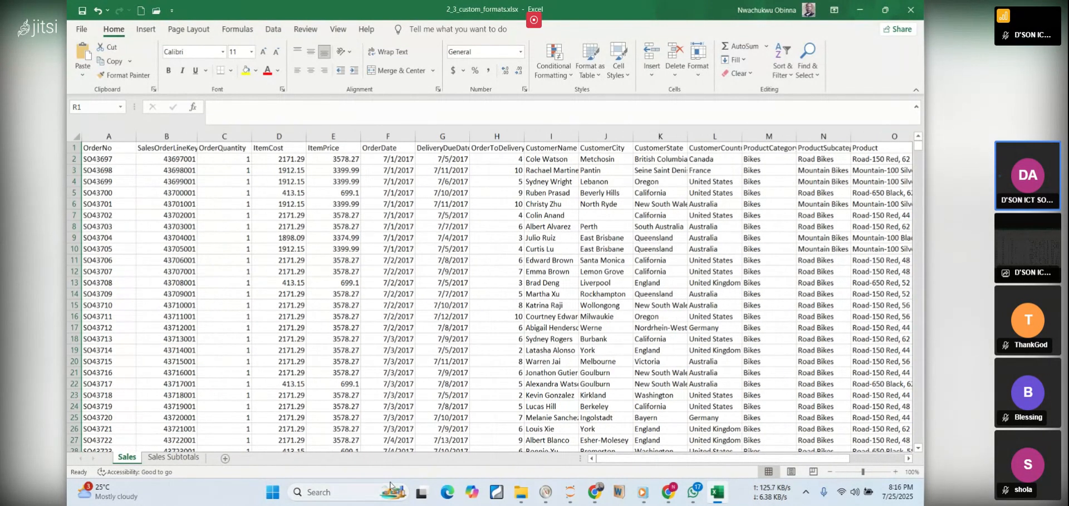
Delete the Sales Subtotals worksheet from the workbook
left_click(170, 459)
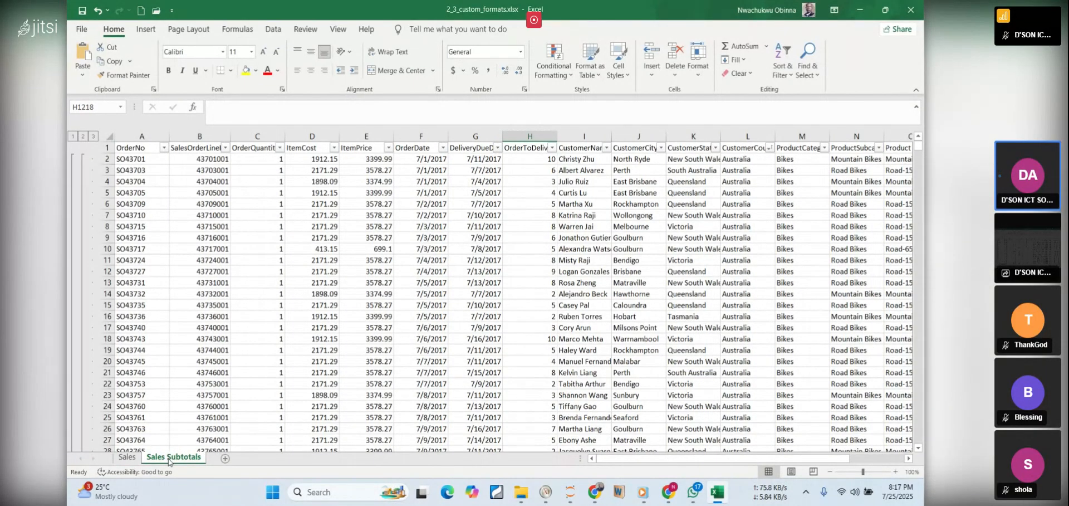
right_click(170, 459)
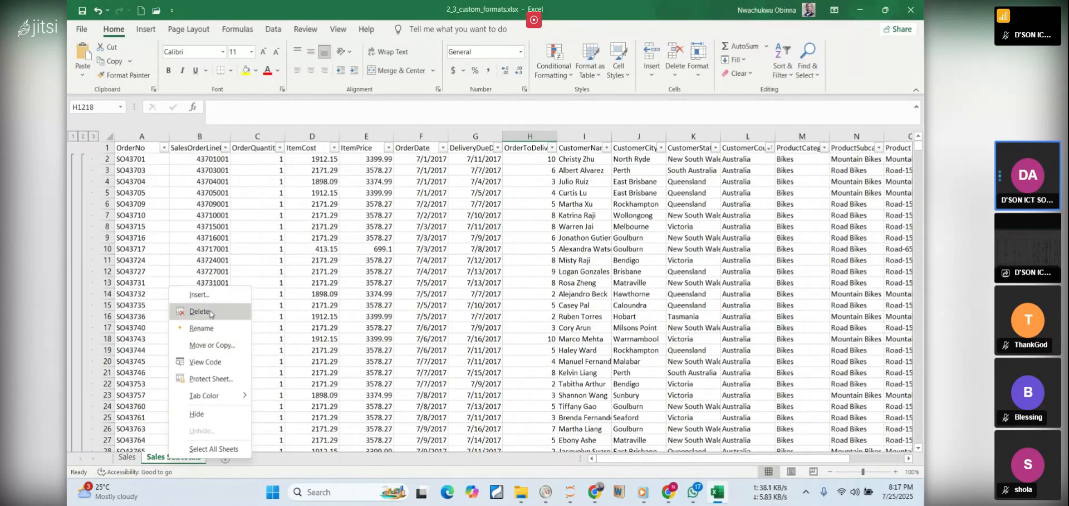
left_click(187, 312)
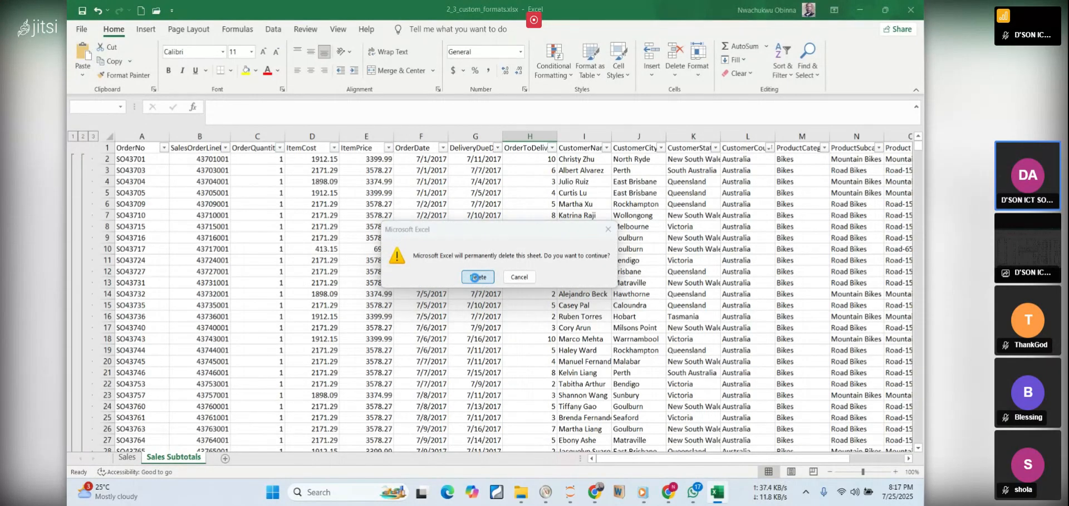
left_click(478, 277)
Return to the PDF notes in the browser and highlight ItemCost in the Step 2 heading and the #,### $ format code
left_click(715, 494)
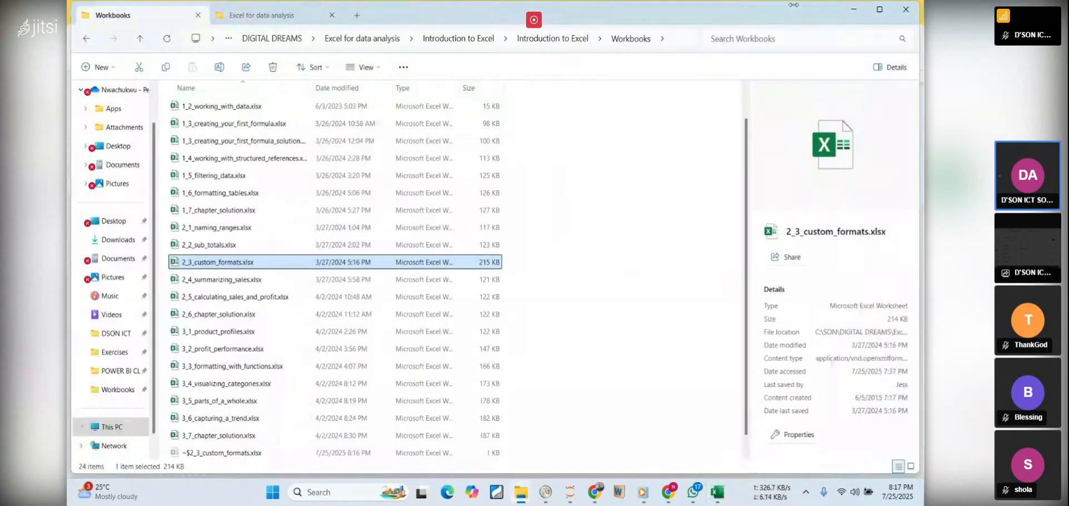
left_click(851, 9)
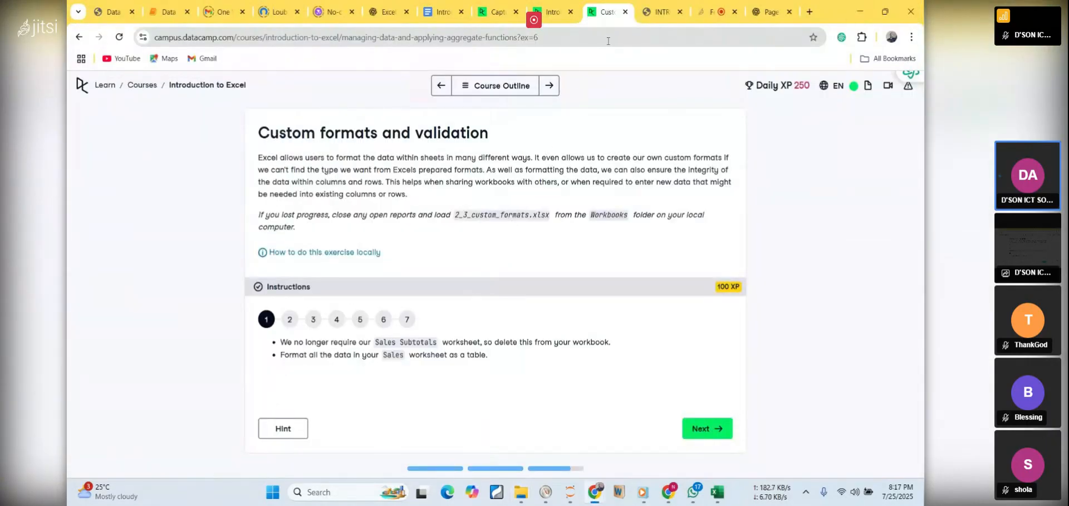
left_click(658, 15)
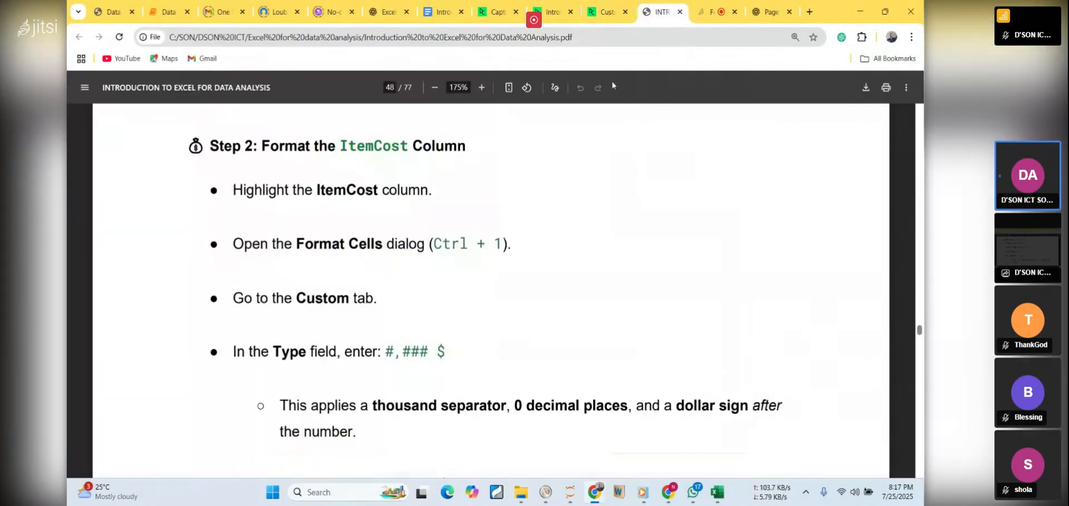
double_click(363, 147)
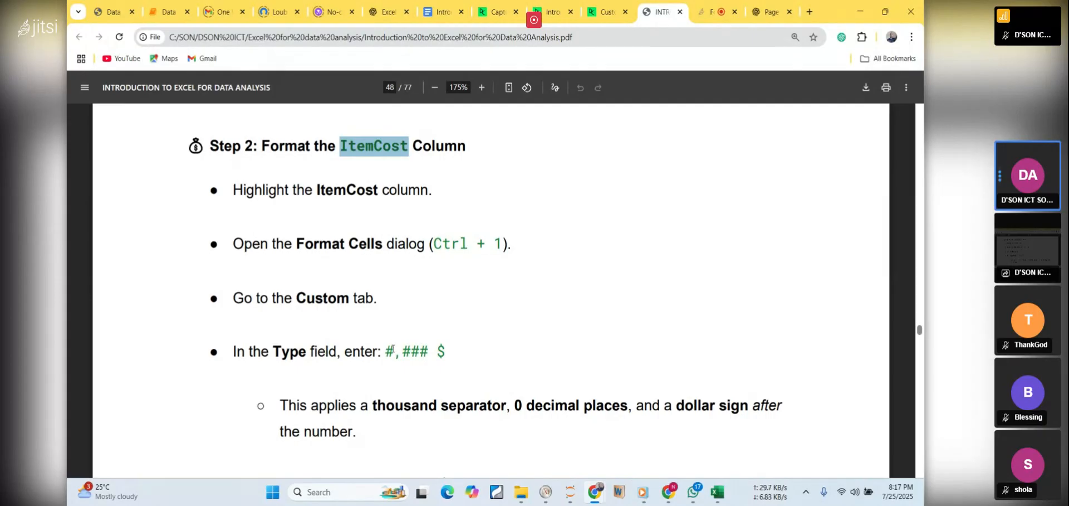
left_click_drag(384, 354, 452, 360)
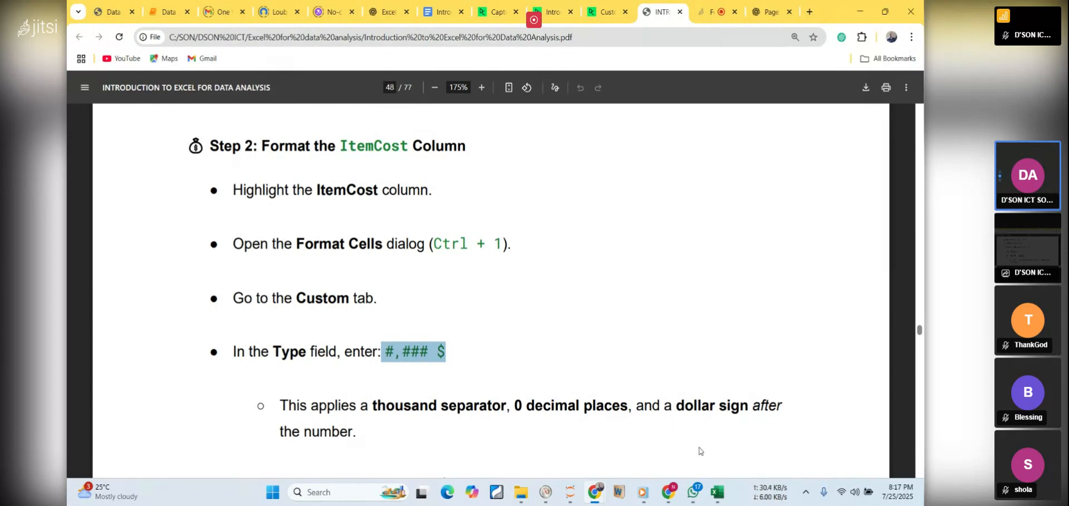
Switch to the Excel workbook and apply the custom number format #,### $ to the entire ItemCost column on the Sales worksheet
left_click(717, 491)
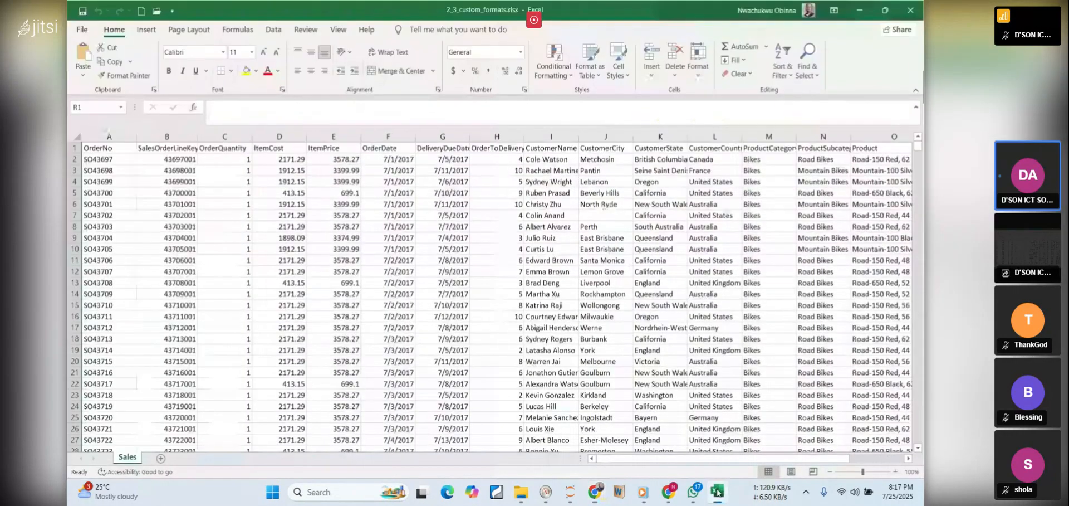
left_click(279, 136)
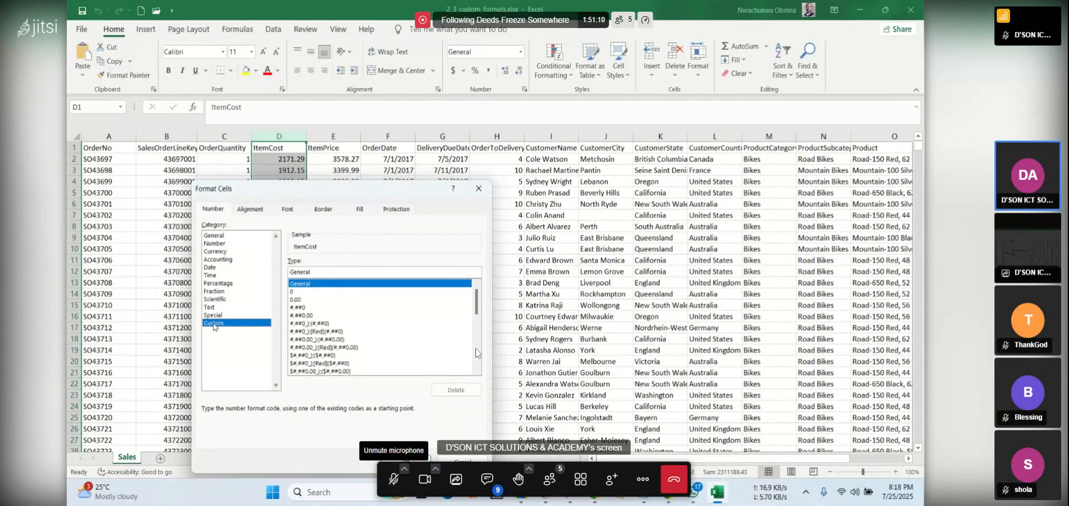
double_click(306, 272)
type("#,##0 $")
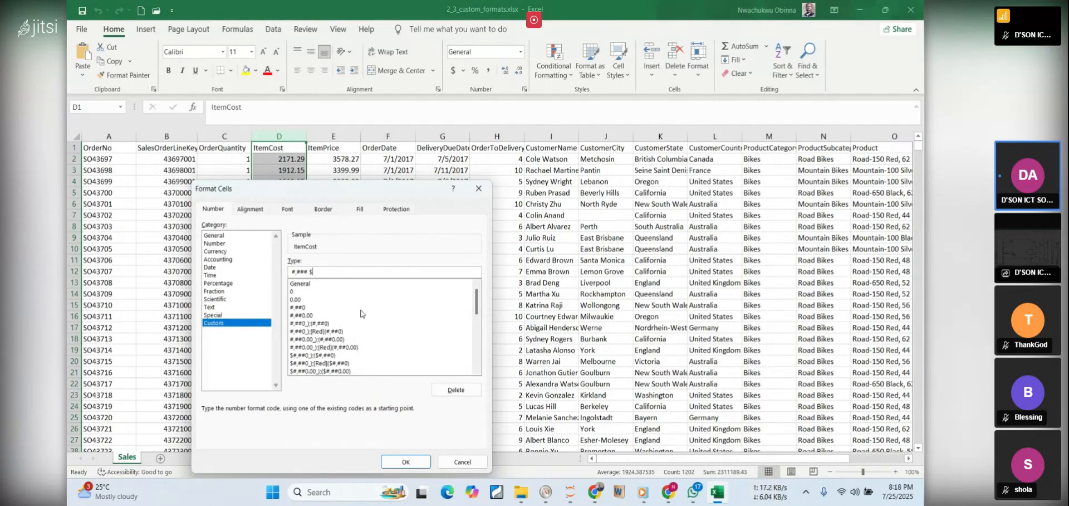
left_click(415, 456)
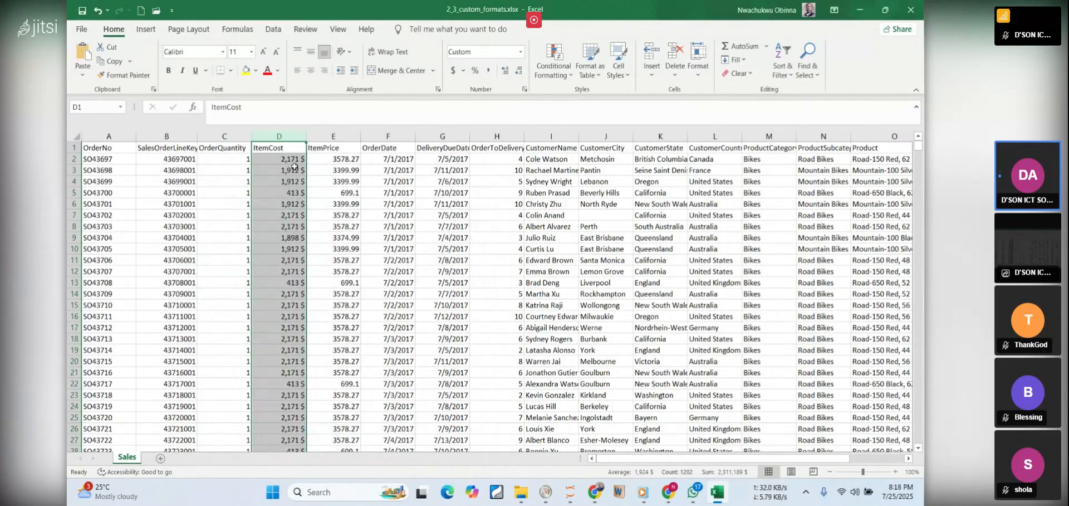
Return to the PDF notes in the browser and highlight the #,### $ format code under Step 3 for the ItemPrice column
left_click(721, 497)
left_click(571, 294)
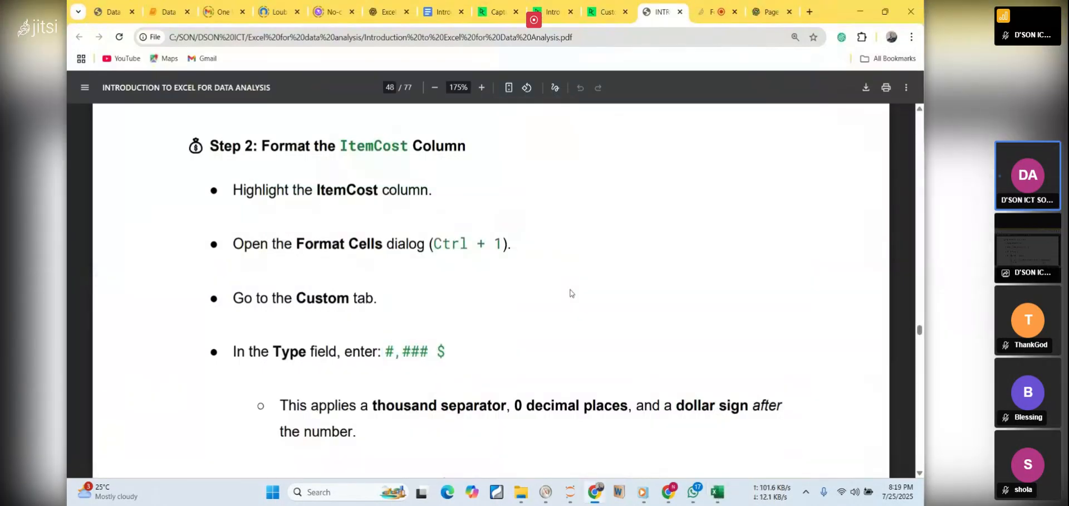
scroll(570, 293, "down", 3)
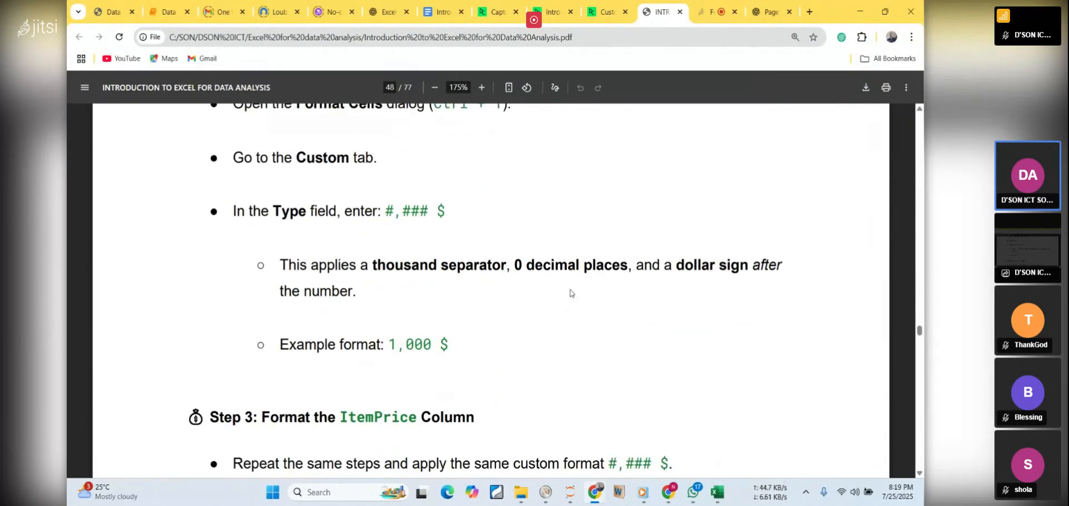
scroll(570, 294, "down", 3)
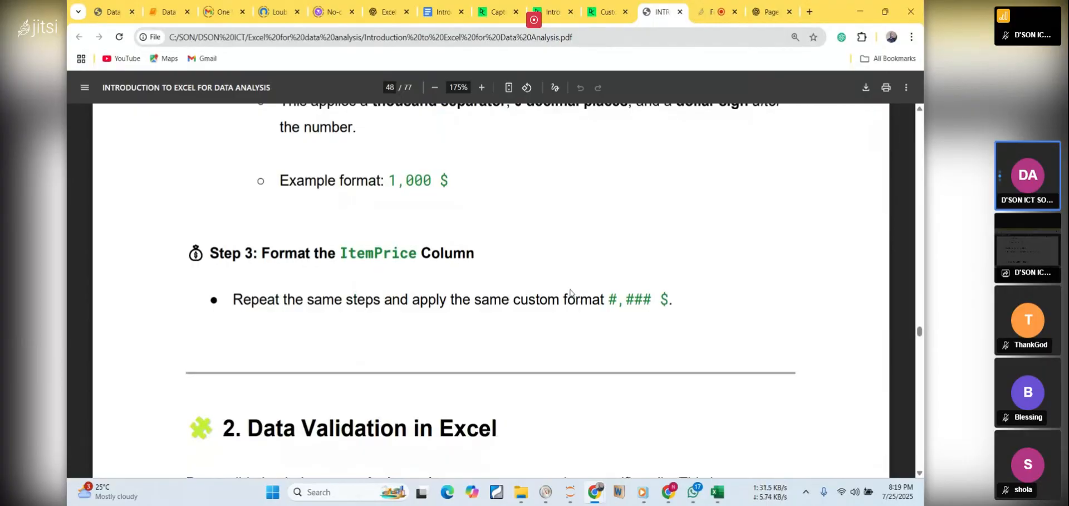
scroll(570, 294, "down", 1)
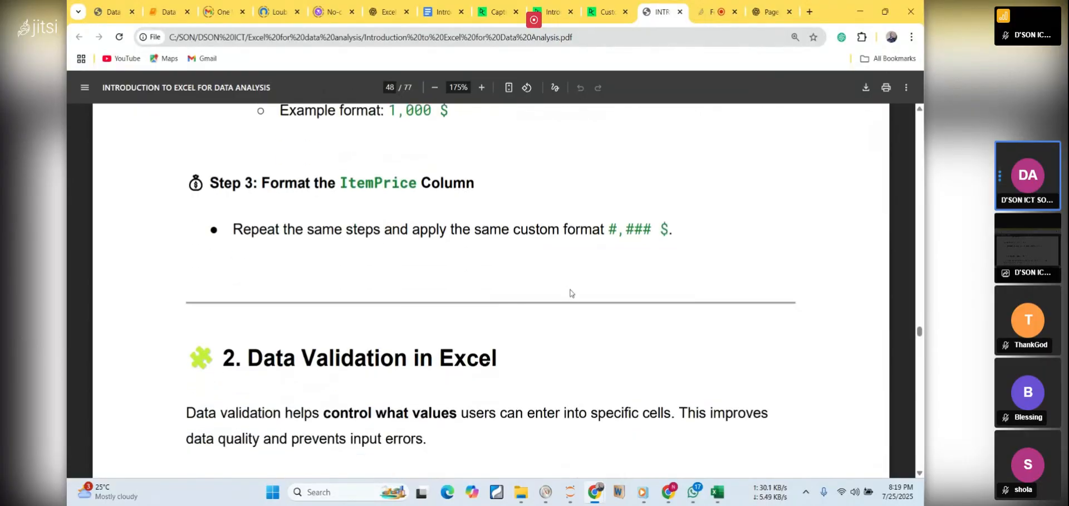
left_click_drag(609, 229, 668, 230)
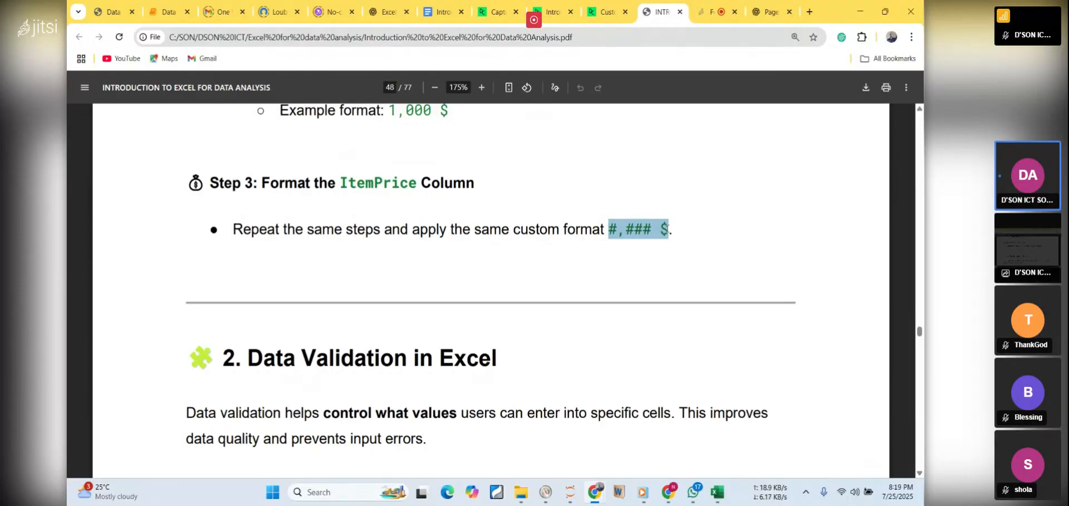
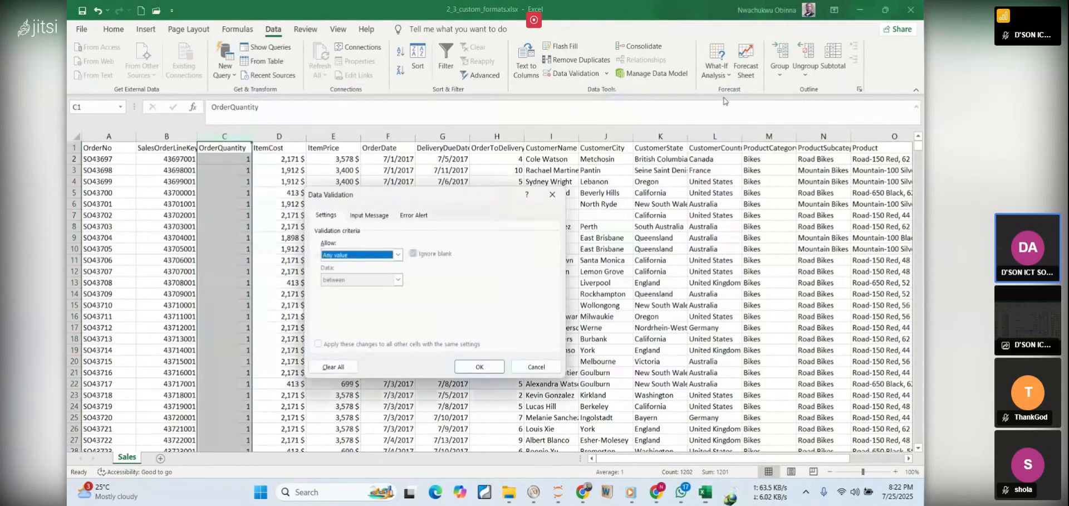
Set a data validation rule on the OrderQuantity column that allows only whole numbers greater than 0
left_click(398, 255)
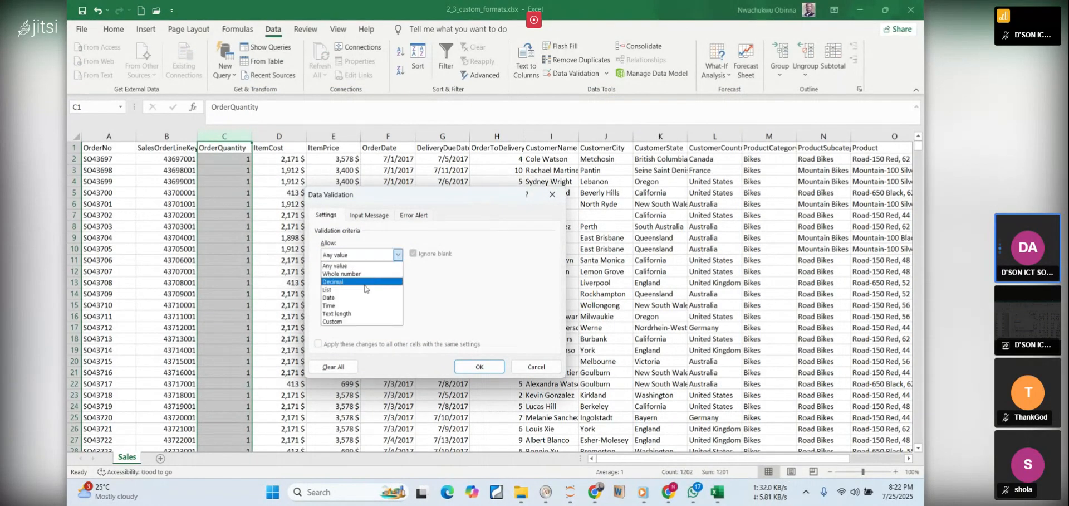
left_click(339, 273)
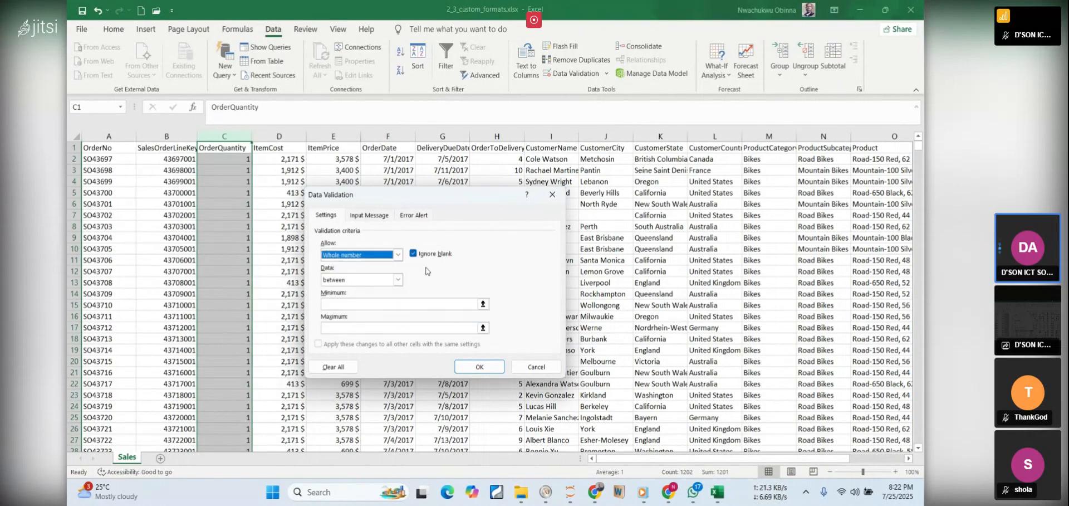
left_click(397, 282)
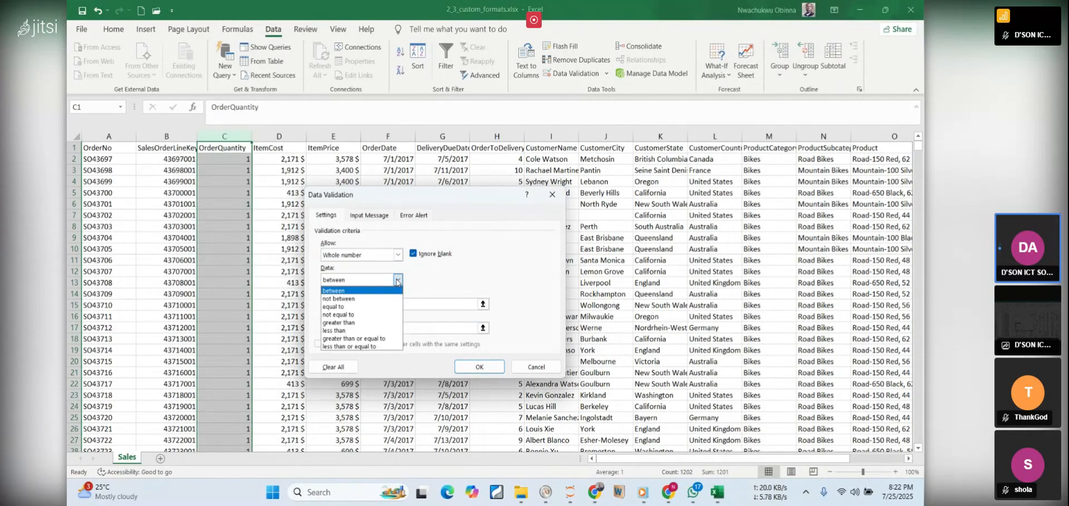
left_click(352, 322)
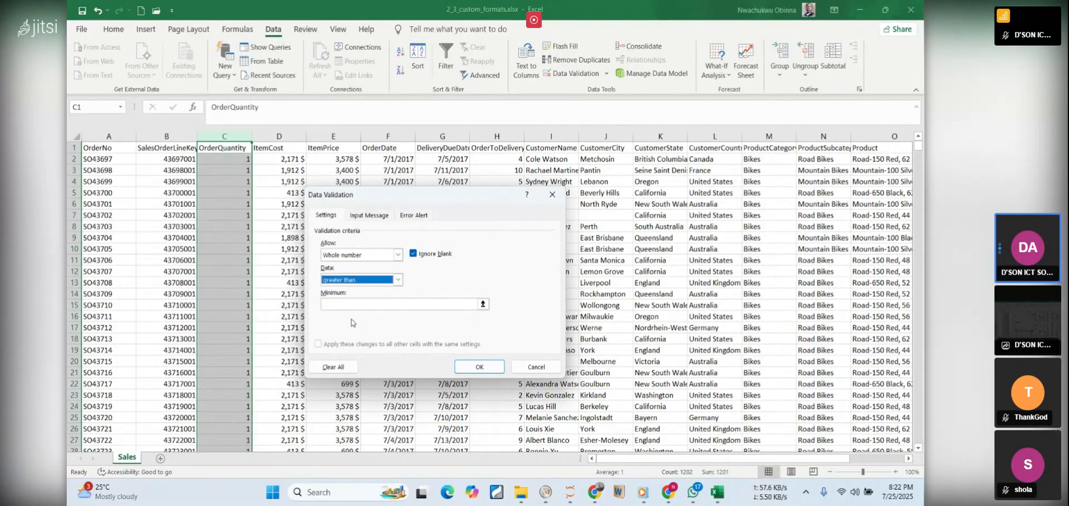
left_click(402, 308)
type("0")
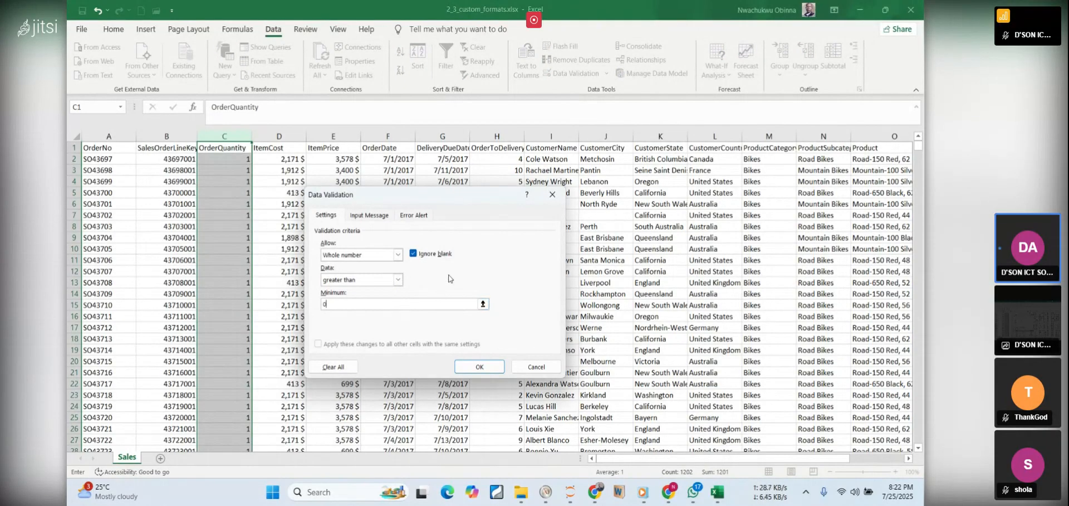
left_click(399, 280)
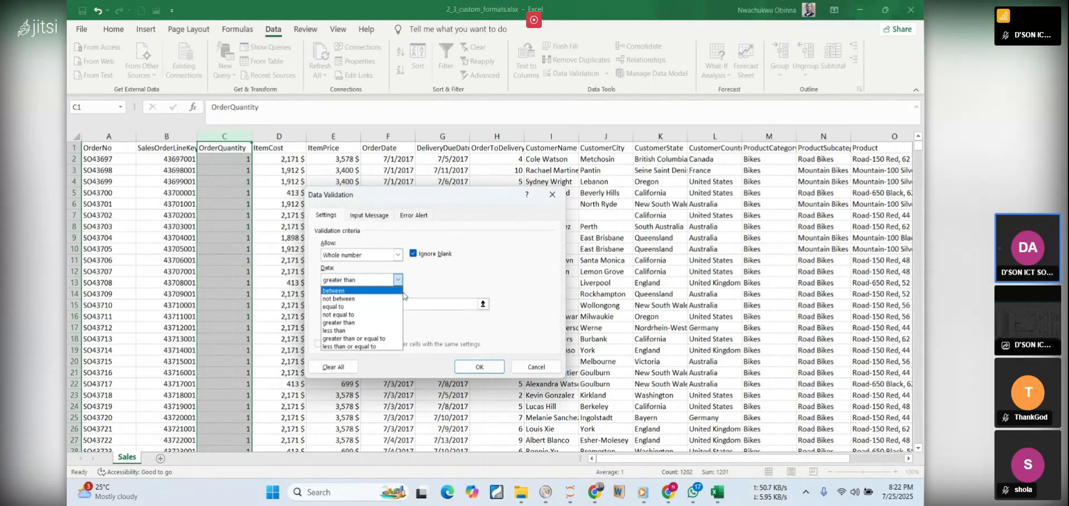
left_click(464, 275)
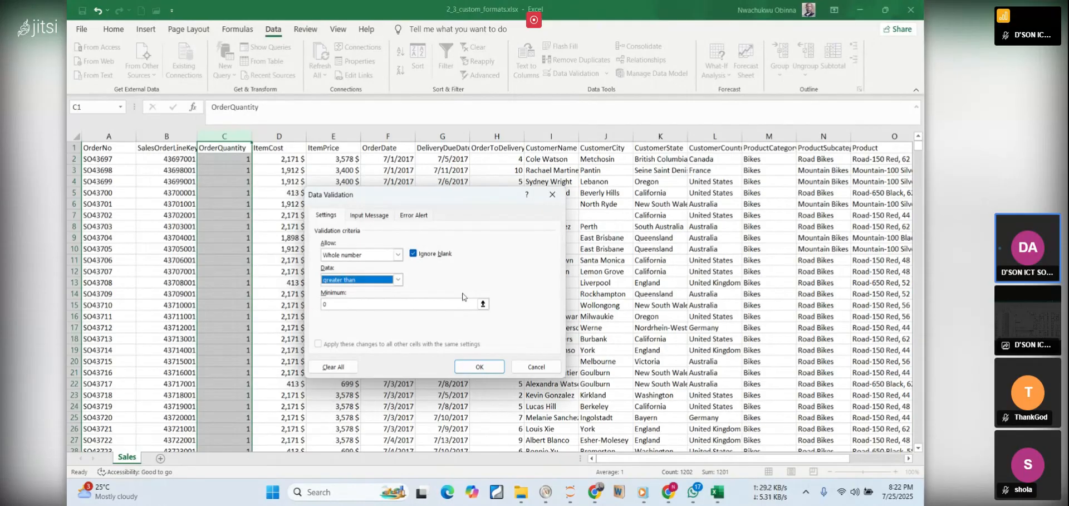
left_click(481, 365)
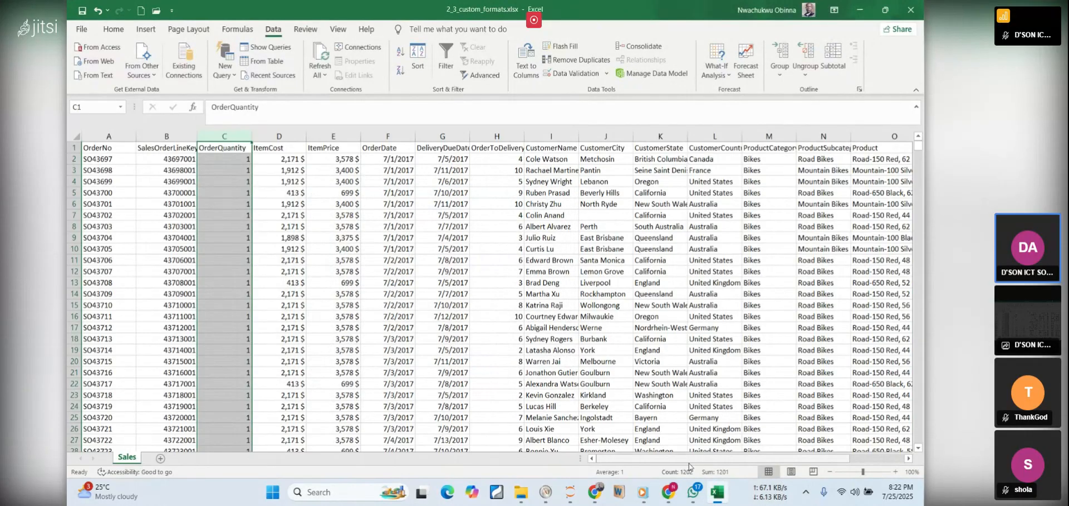
Switch to the PDF notes in the browser and copy the sample alert text "Invalid entry. Order quantity must be greater than zero" under Step 3
left_click(720, 493)
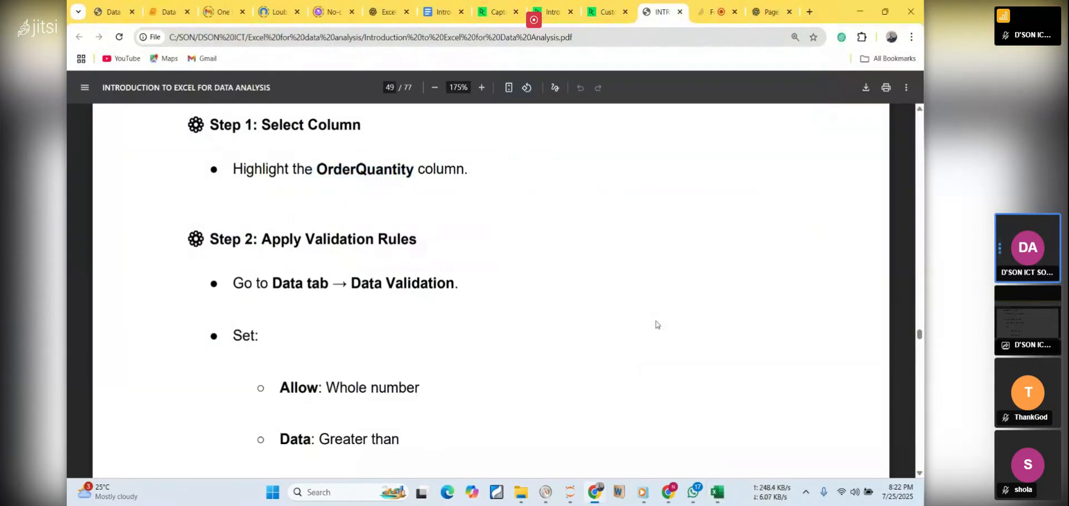
scroll(656, 324, "down", 5)
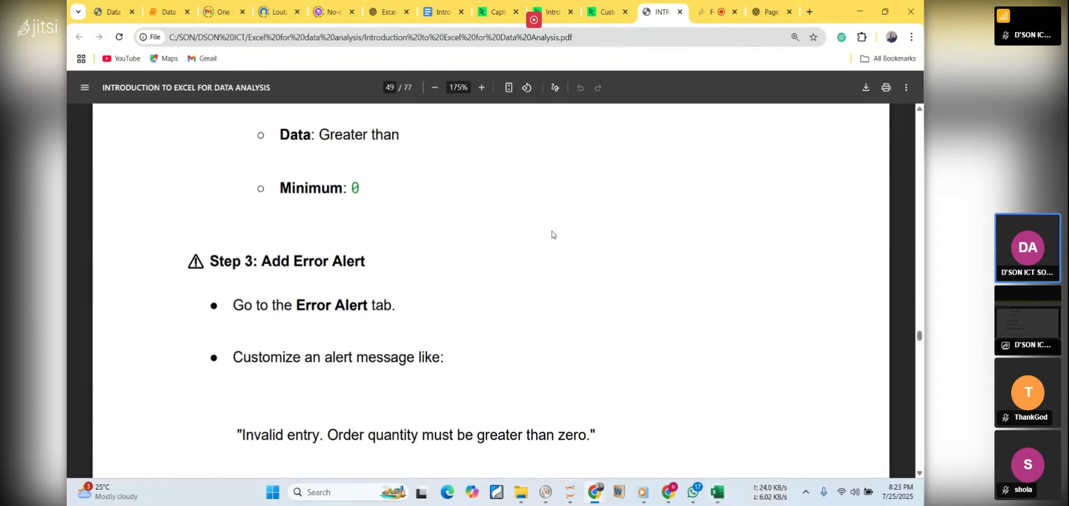
scroll(310, 382, "down", 2)
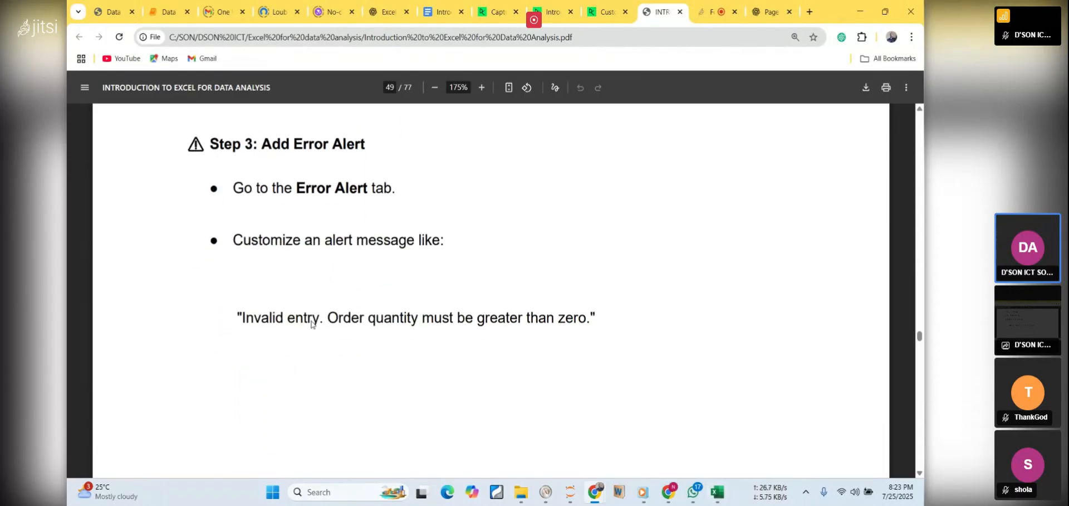
left_click_drag(255, 145, 383, 160)
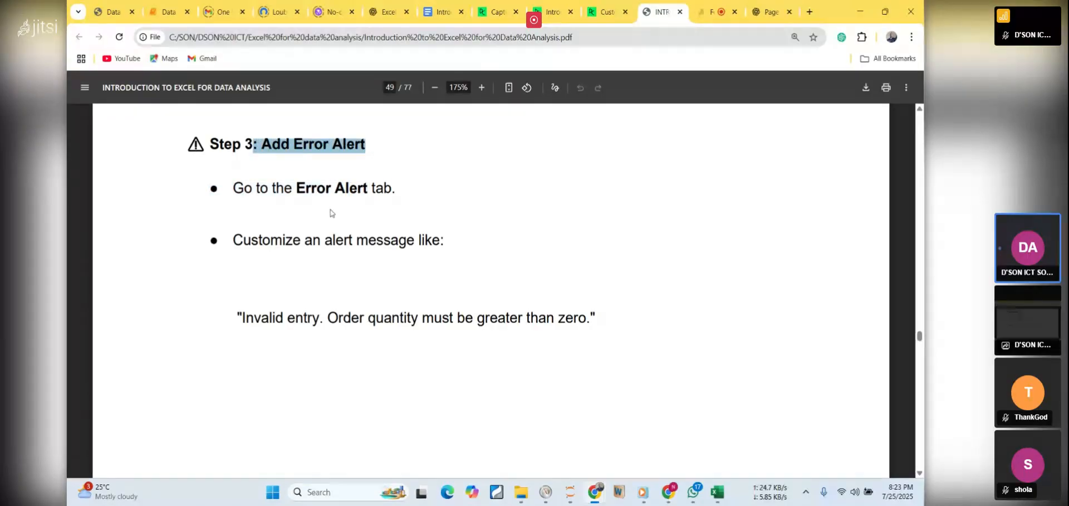
left_click(307, 187)
left_click_drag(296, 187, 381, 188)
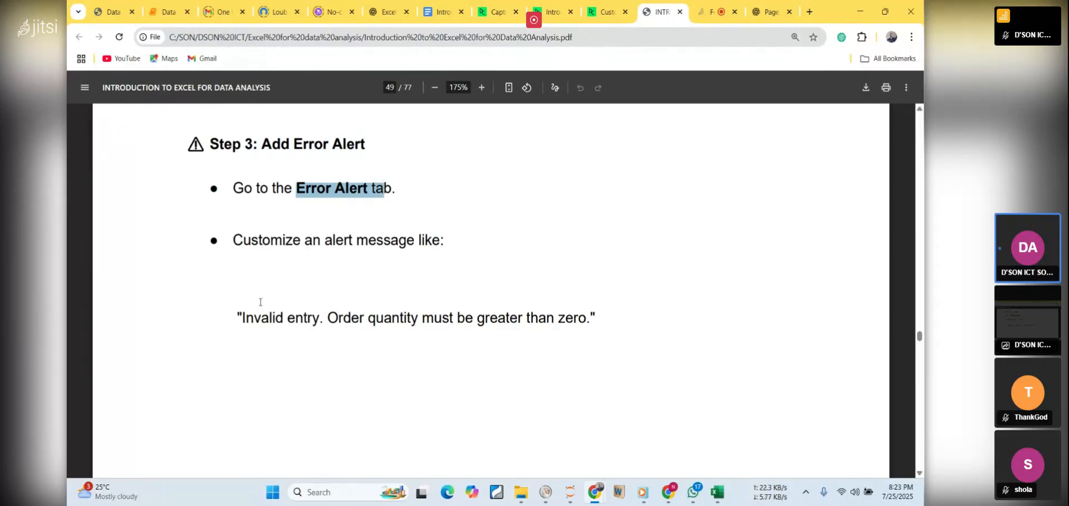
left_click_drag(243, 316, 499, 344)
mouse_move(575, 329)
left_mouse_down()
mouse_move(595, 319)
mouse_move(587, 316)
left_mouse_up()
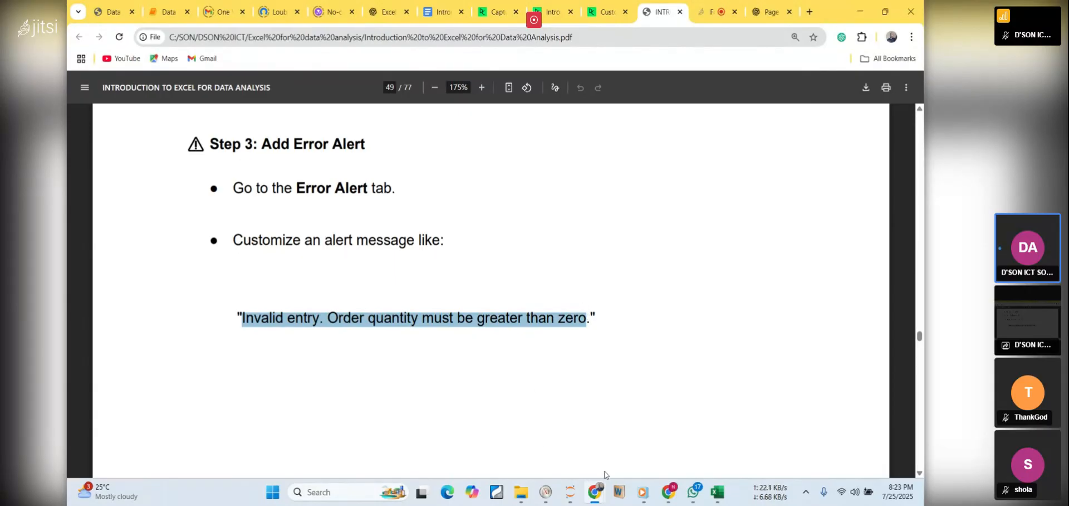
Return to the Excel workbook and set the OrderQuantity column's validation criteria to whole number, greater than, minimum 0
left_click(718, 491)
left_click(434, 259)
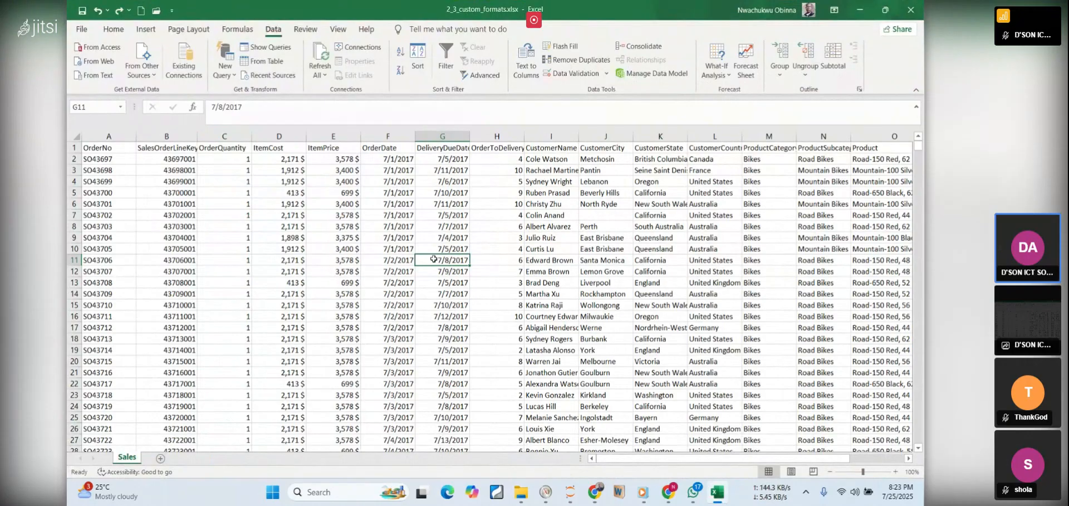
left_click(343, 261)
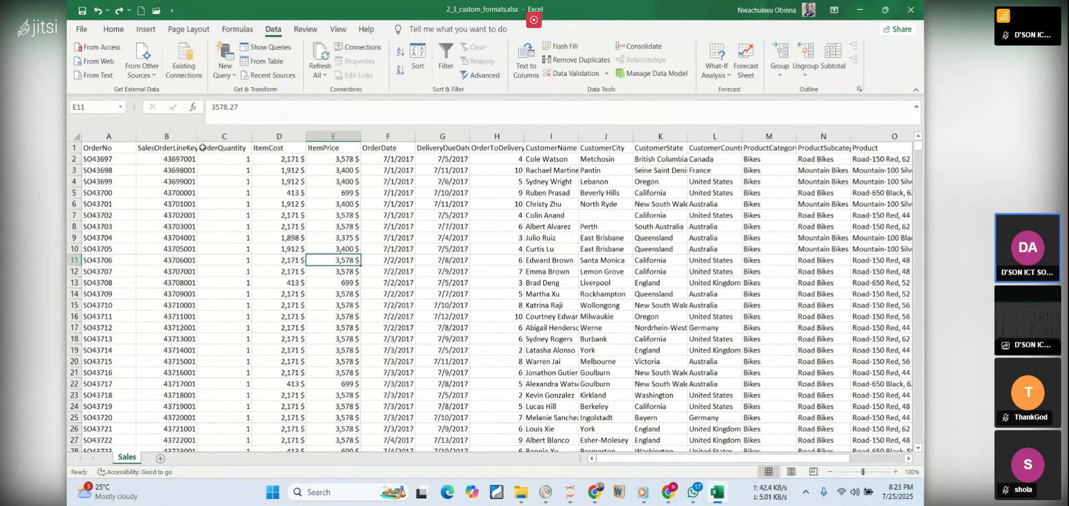
left_click(224, 136)
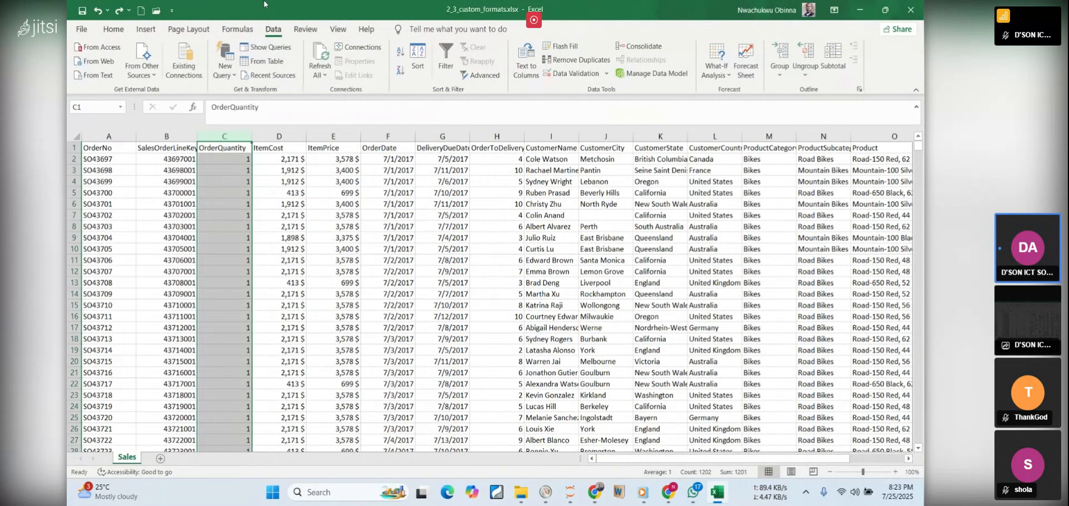
left_click(574, 73)
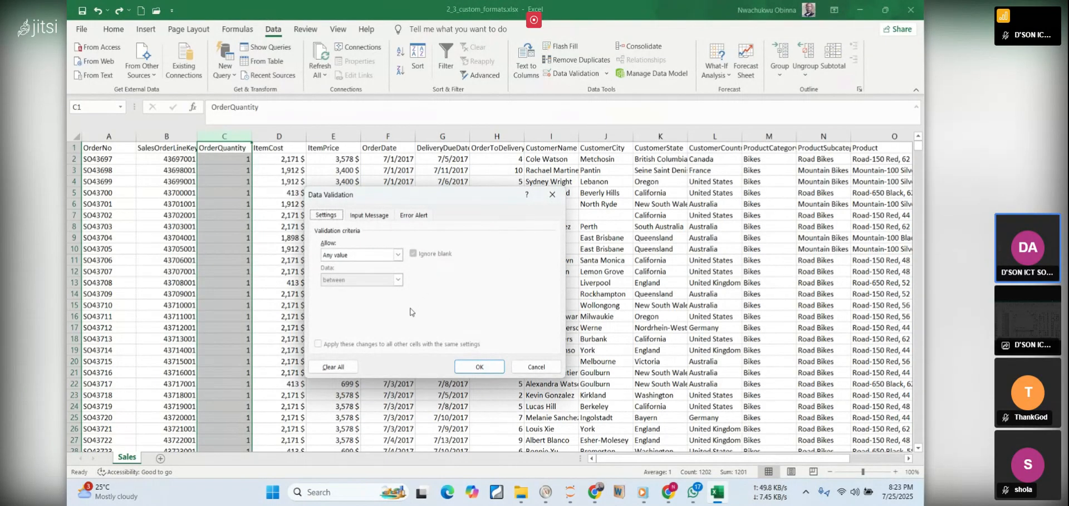
left_click(397, 255)
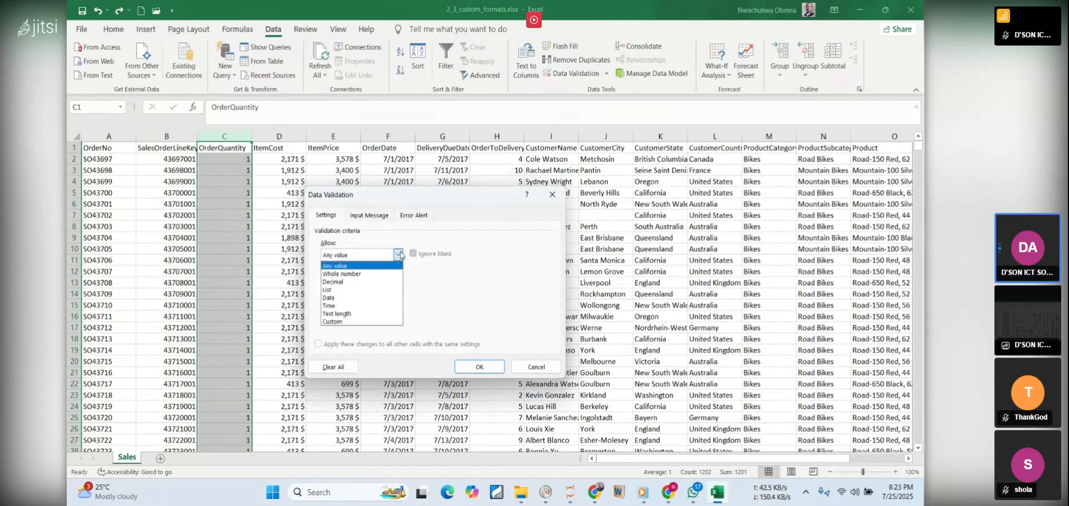
left_click(369, 274)
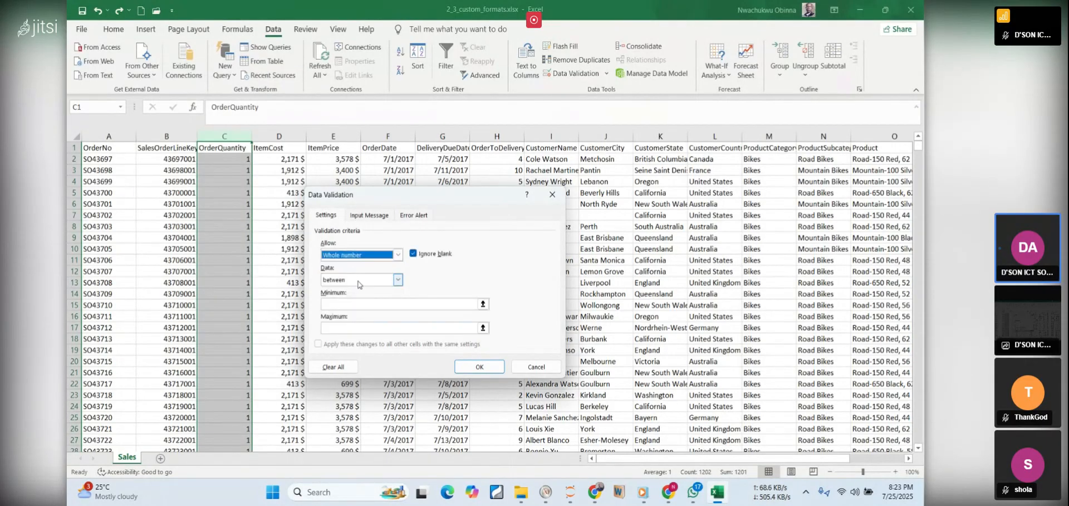
left_click(397, 280)
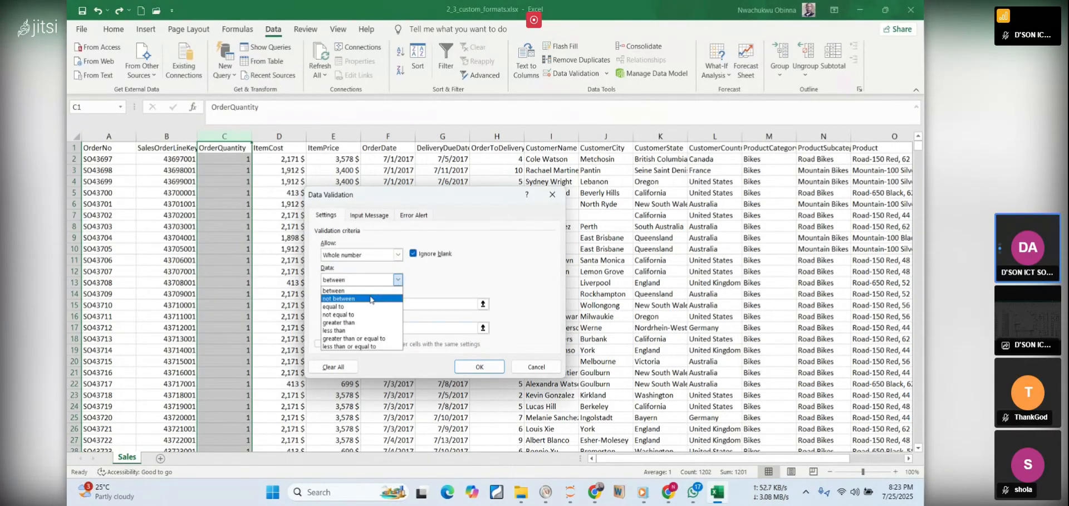
left_click(348, 322)
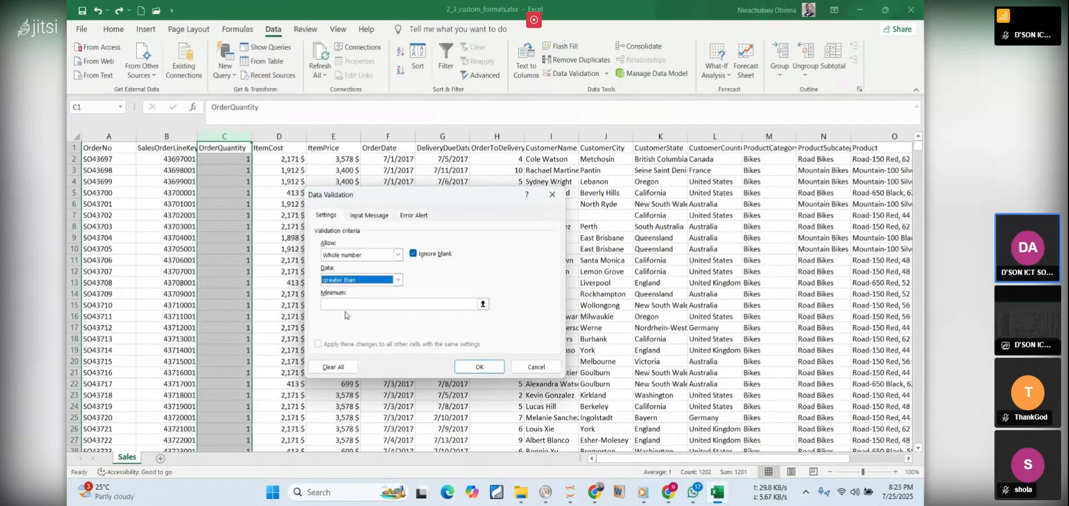
left_click(335, 302)
type("0")
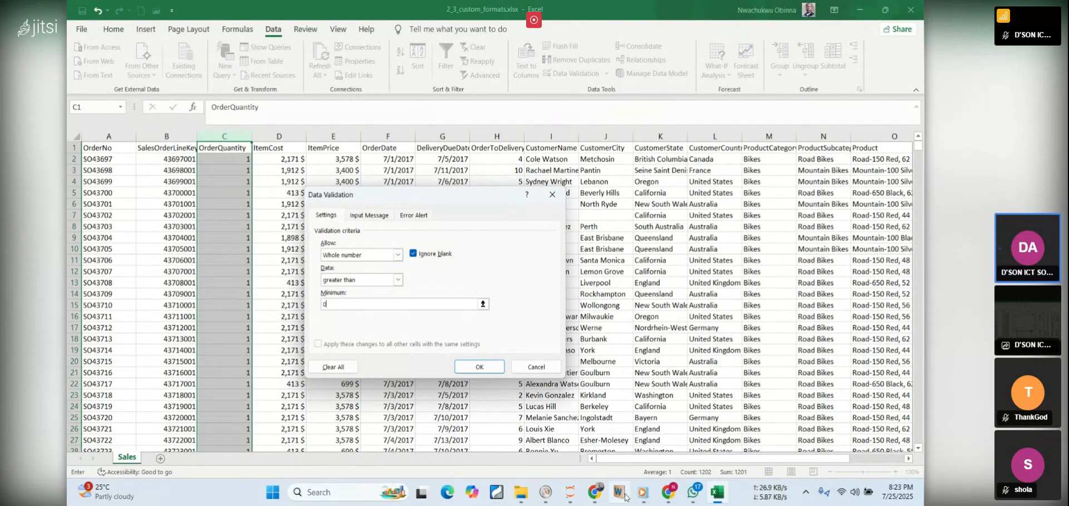
Paste "Invalid entry. Order quantity must be greater than zero" as the error message of the validation's error alert
mouse_move(595, 492)
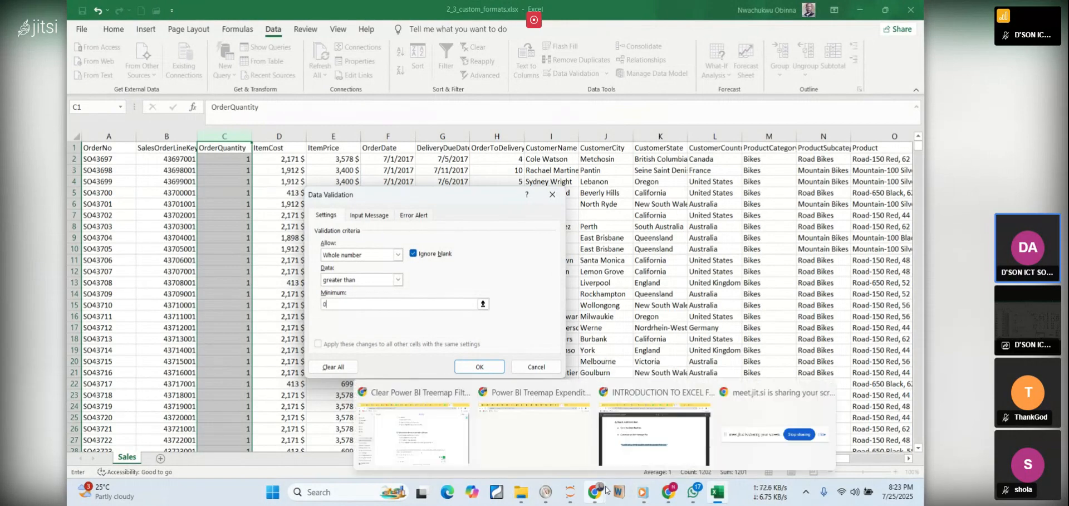
mouse_move(635, 445)
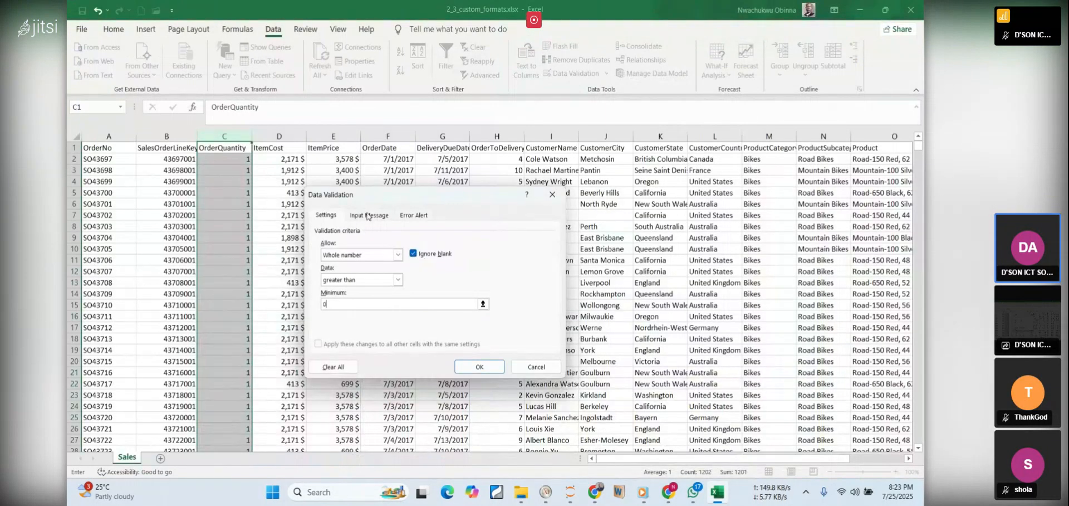
left_click(412, 217)
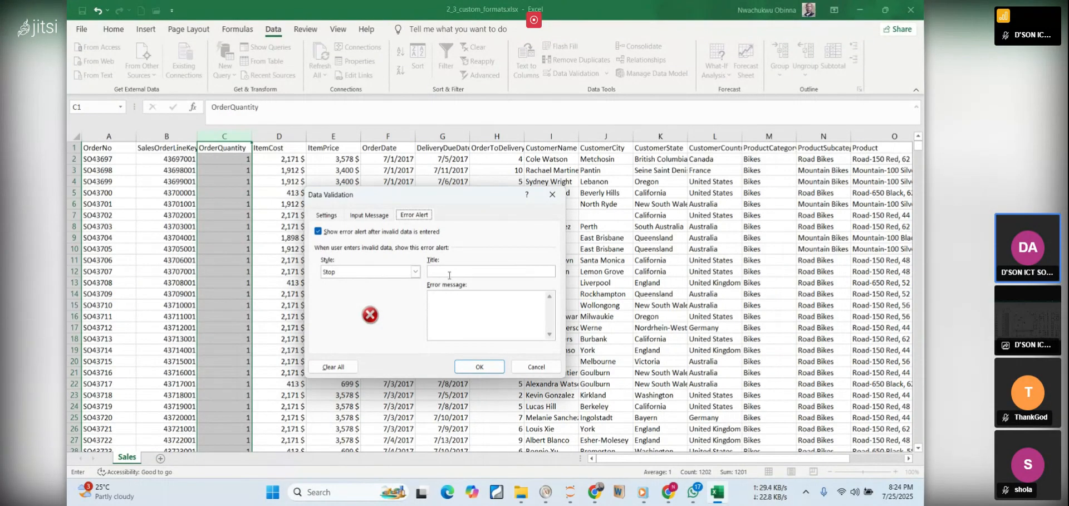
left_click(451, 300)
type("invalid entry. Order quantity must be greater than zero")
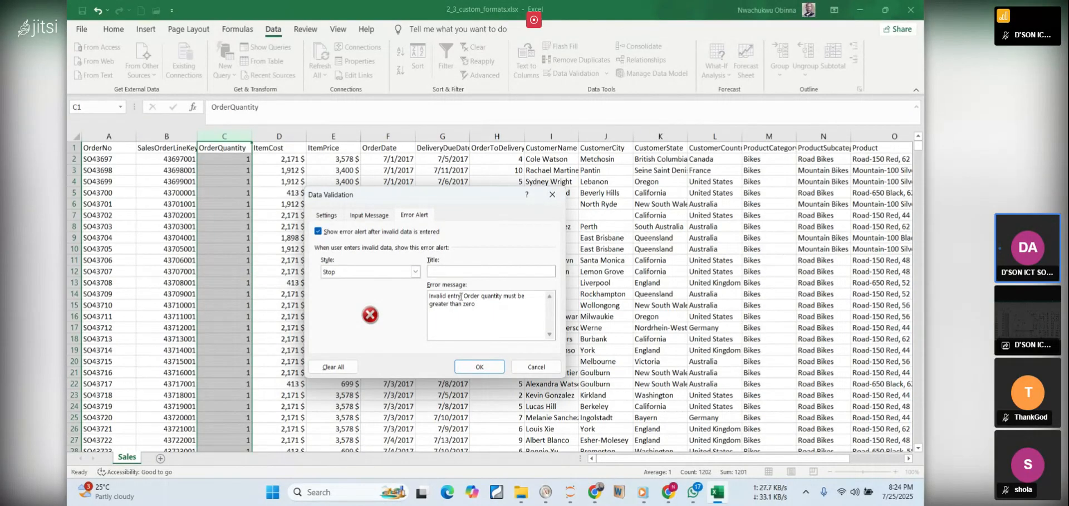
Move "Invalid entry" from the error message to the alert title, leaving "Order quantity must be greater than zero" as the message
double_click(460, 295)
key("shift+Left")
key("shift+Left")
key("shift+Left")
key("shift+Left")
key("BackSpace")
key("Delete")
key("Delete")
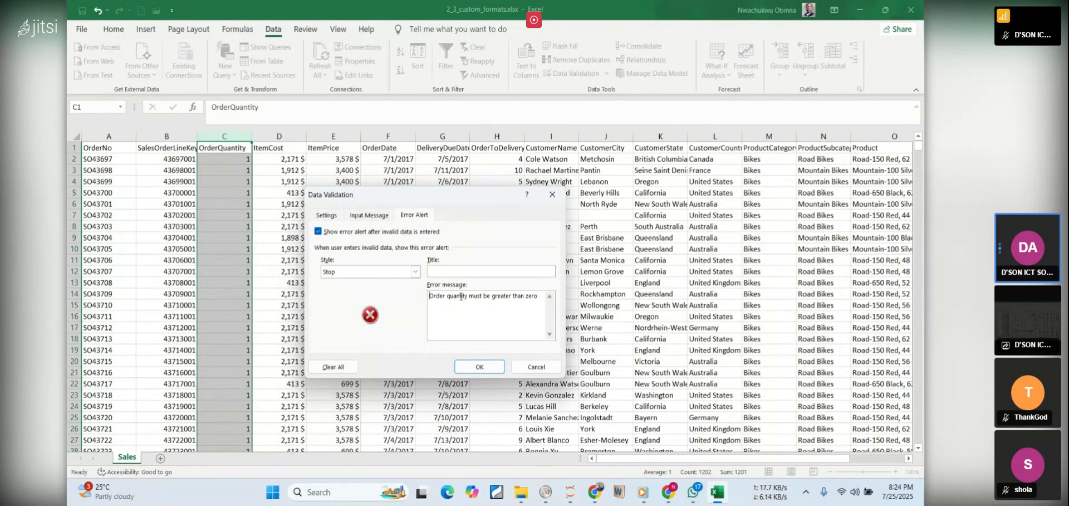
left_click(445, 270)
type("Invalid entry")
Try the Warning and Information styles for the error alert and set the style back to Stop
left_click(416, 271)
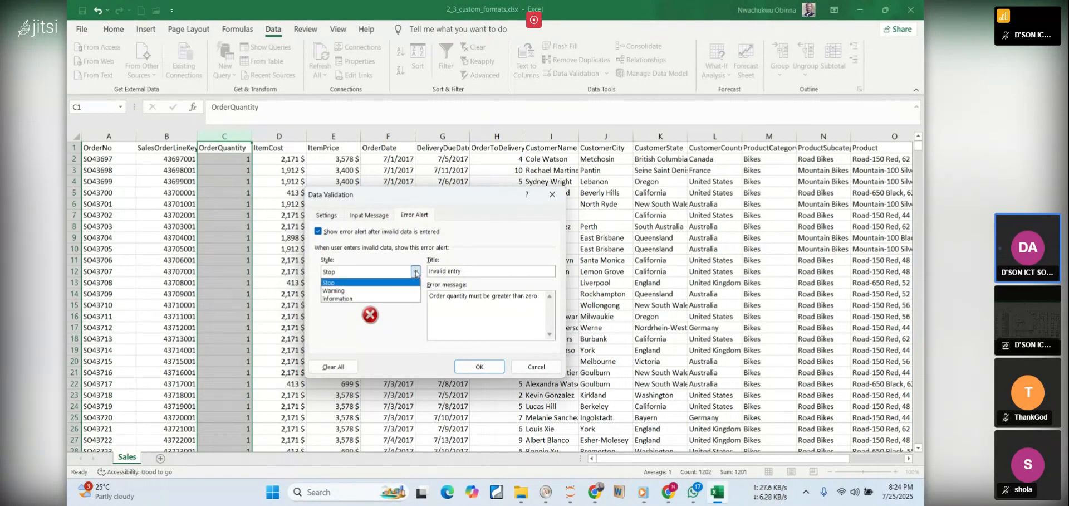
left_click(336, 290)
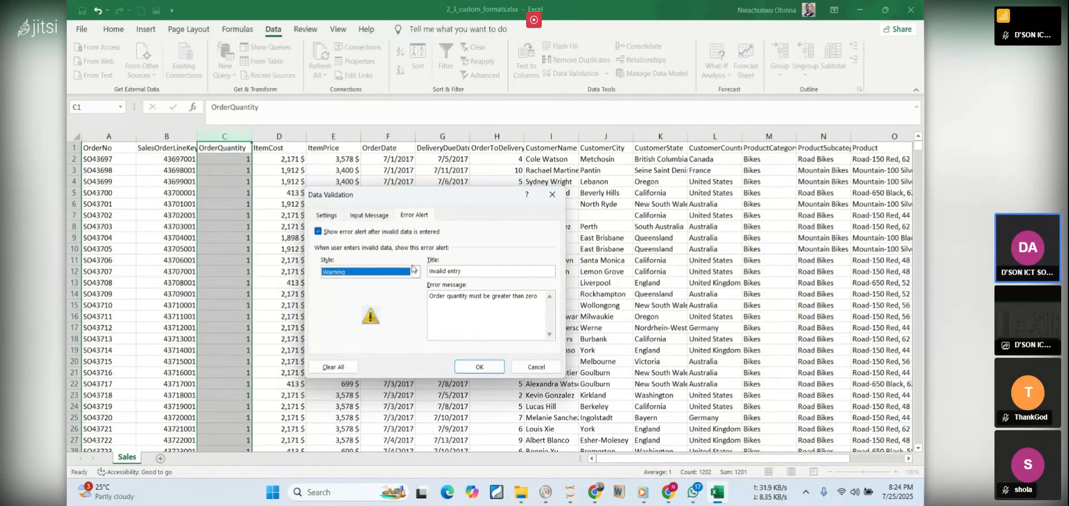
left_click(415, 271)
left_click(406, 300)
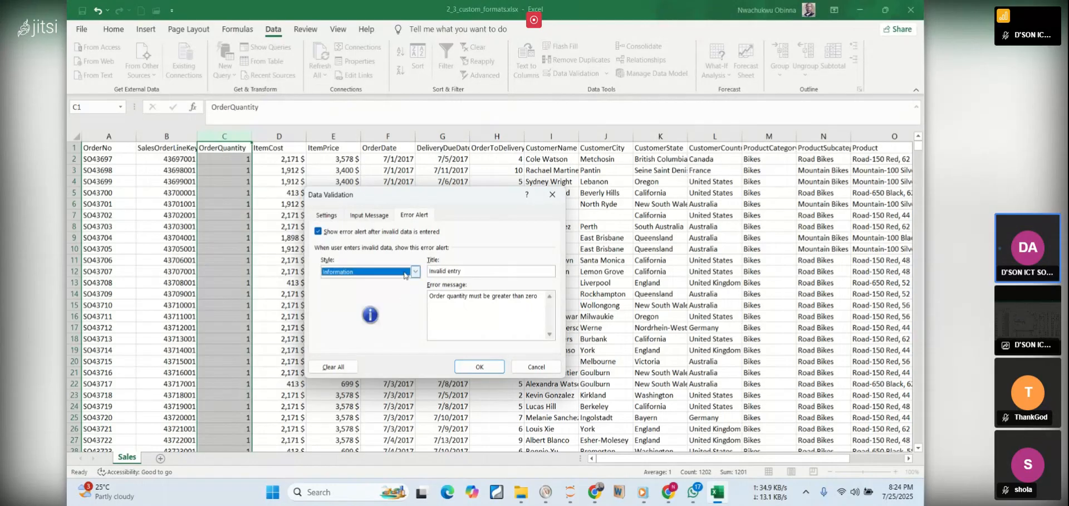
left_click(416, 271)
left_click(407, 280)
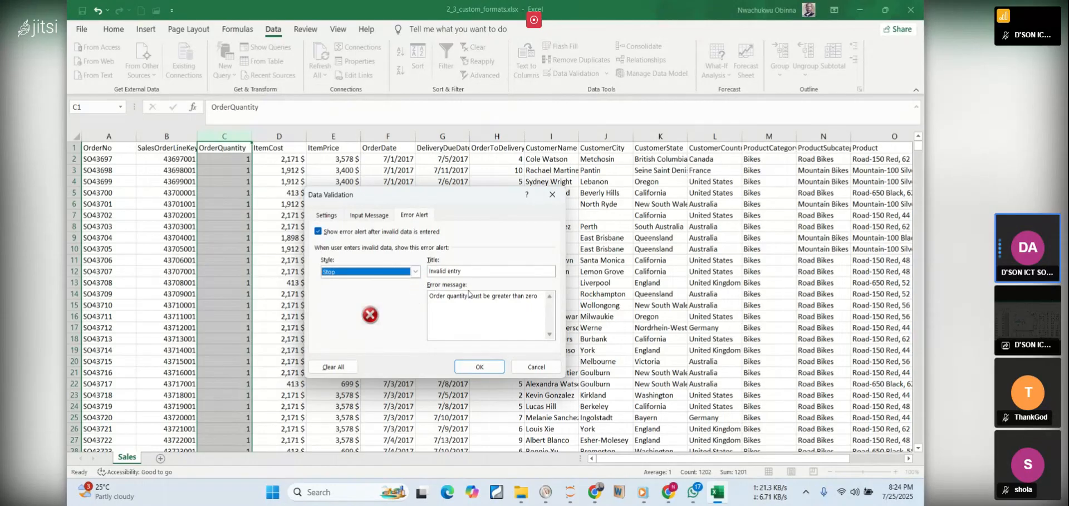
End the error message with a full stop and switch to the PDF notes in the browser to review the Error Alert instructions
left_click(538, 296)
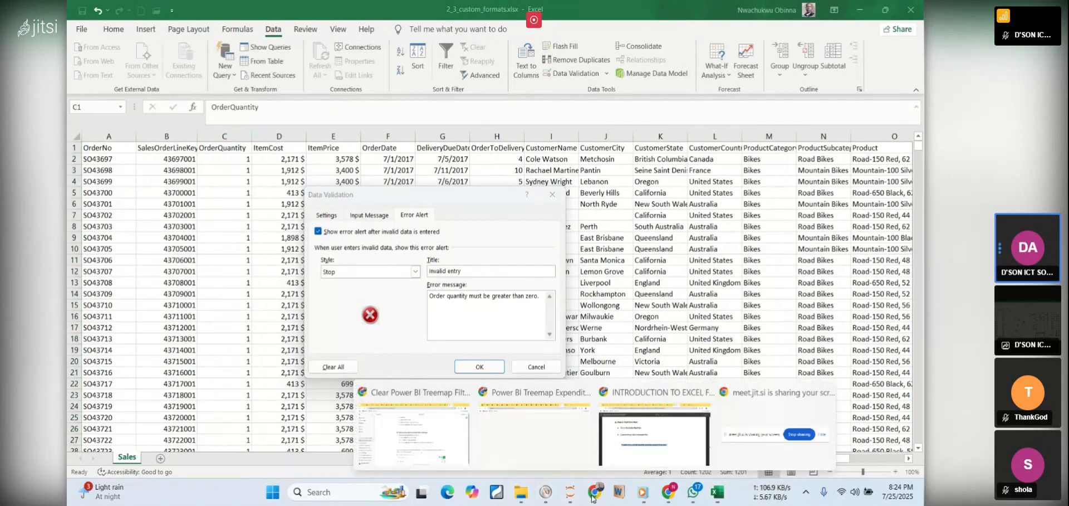
left_click(644, 455)
left_click(535, 262)
scroll(534, 263, "down", 1)
scroll(534, 263, "down", 5)
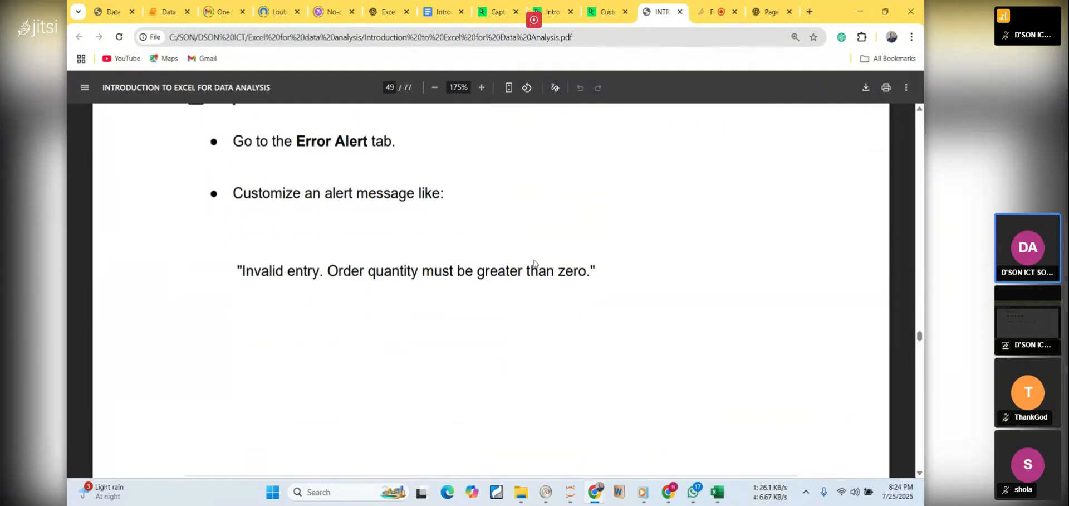
scroll(534, 263, "down", 4)
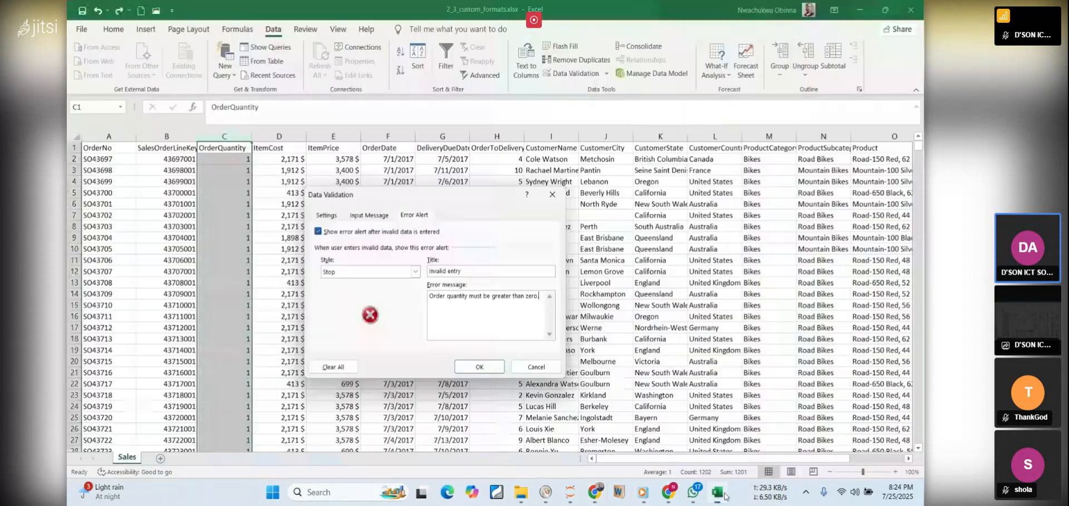
Return to the Data Validation dialog in Excel and enter "Please input only whole numbers." as the input message
left_click(717, 492)
left_click(359, 217)
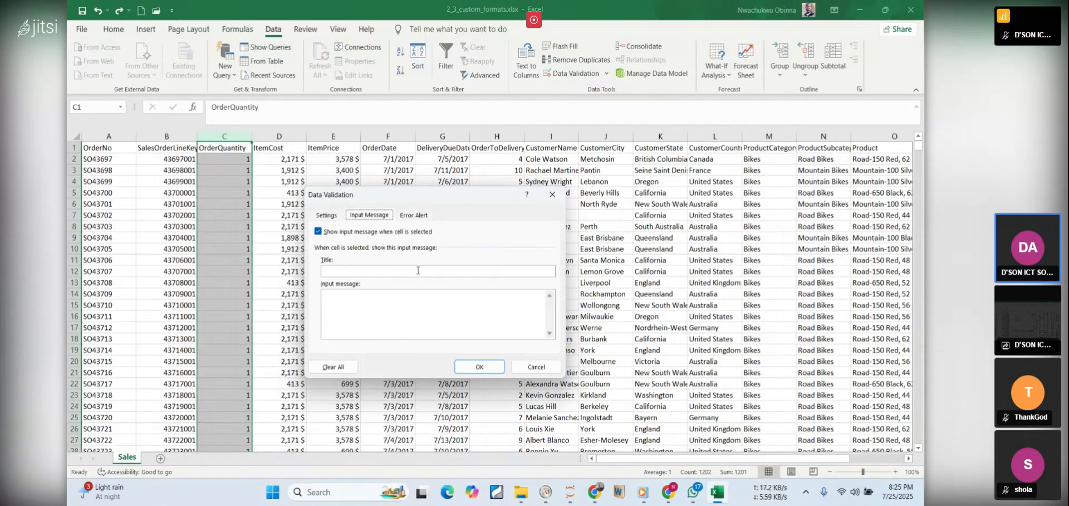
left_click(369, 297)
type("se input only whole numbers.")
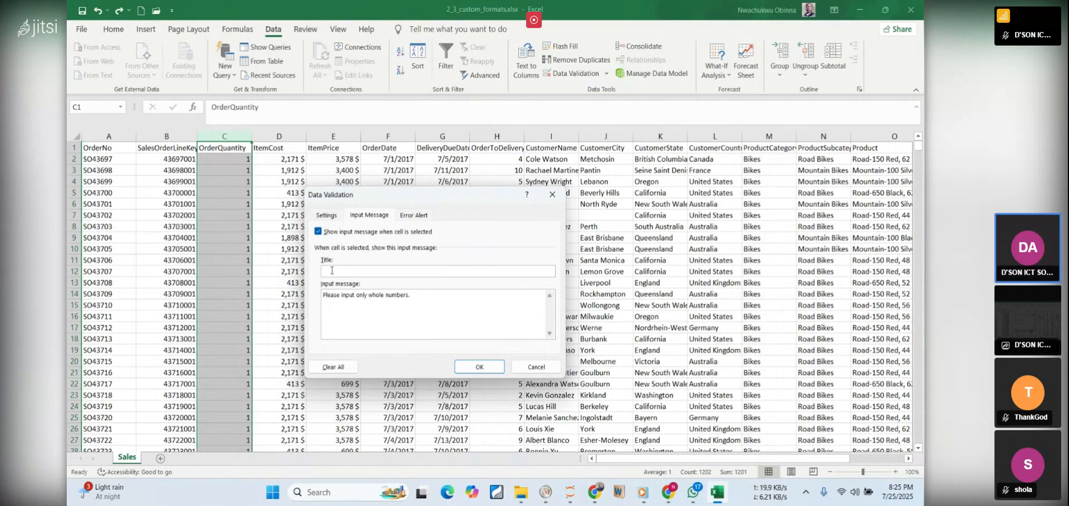
Title the input message "Inputs", review the error alert settings, and apply the validation to the OrderQuantity column
type("Inputs")
left_click(348, 303)
left_click(403, 216)
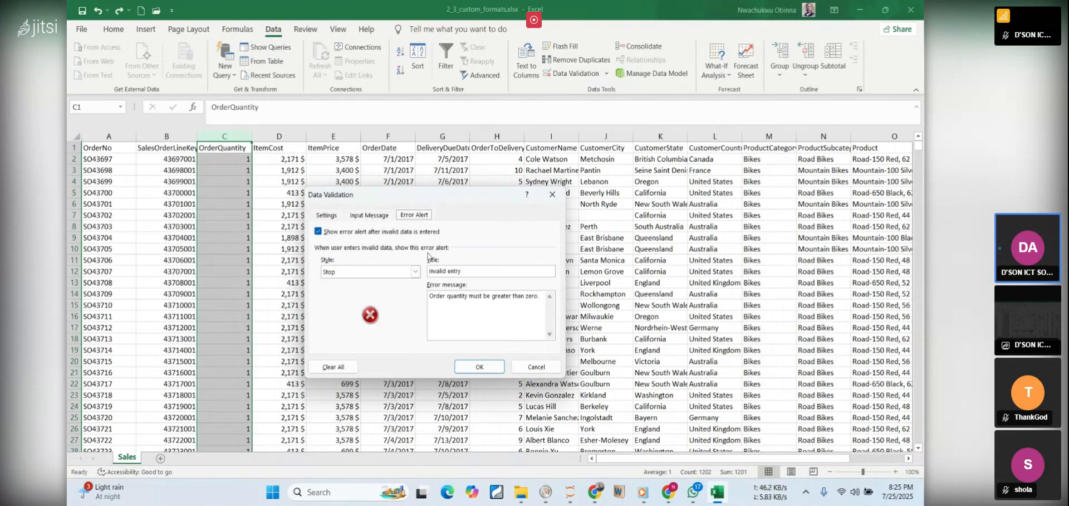
left_click(497, 372)
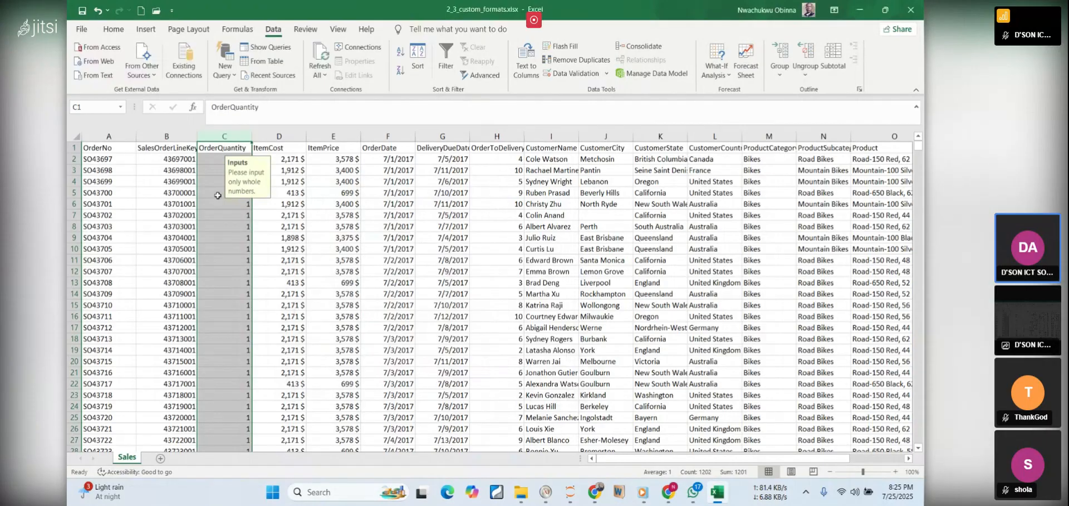
Check the input message on OrderQuantity cell C7 and on the last data row's cell C1202
left_click(293, 289)
left_click(225, 218)
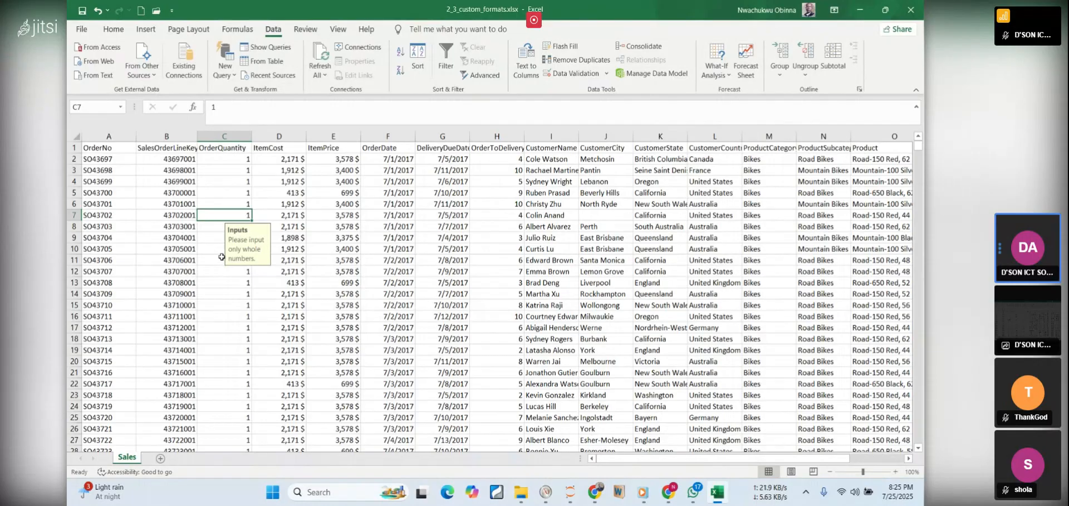
scroll(221, 261, "down", 20)
scroll(340, 304, "down", 15)
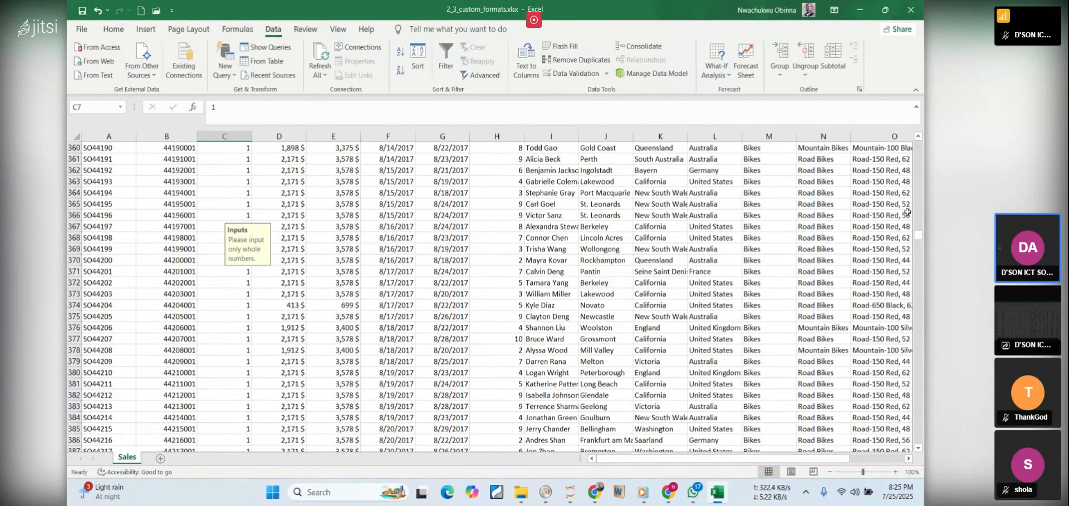
left_click_drag(918, 236, 922, 443)
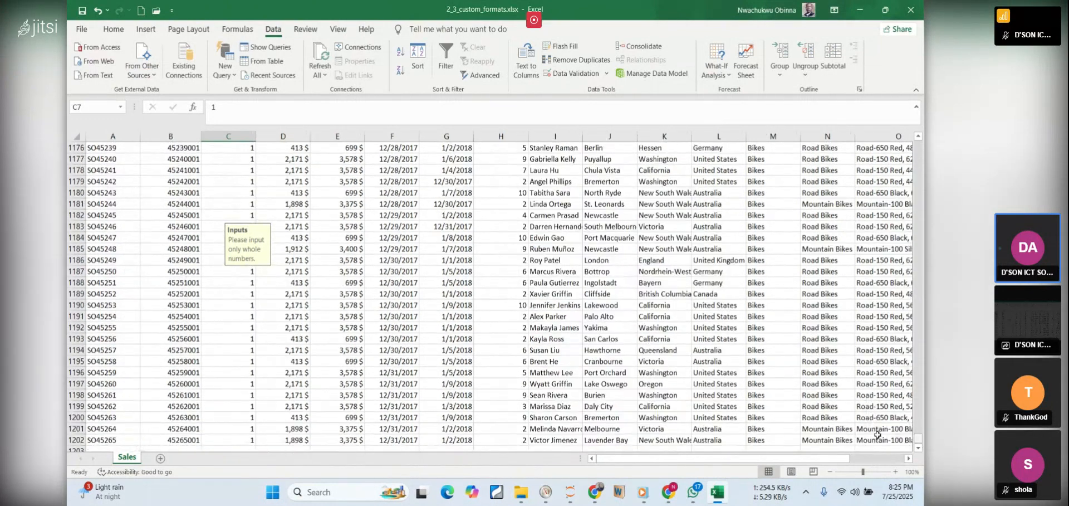
scroll(243, 327, "down", 4)
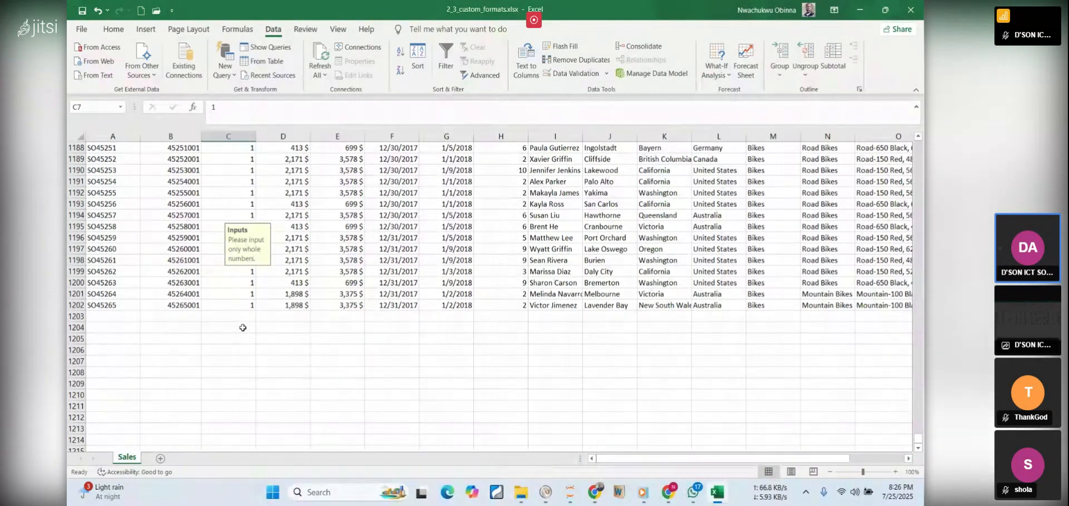
left_click(243, 327)
left_click(234, 308)
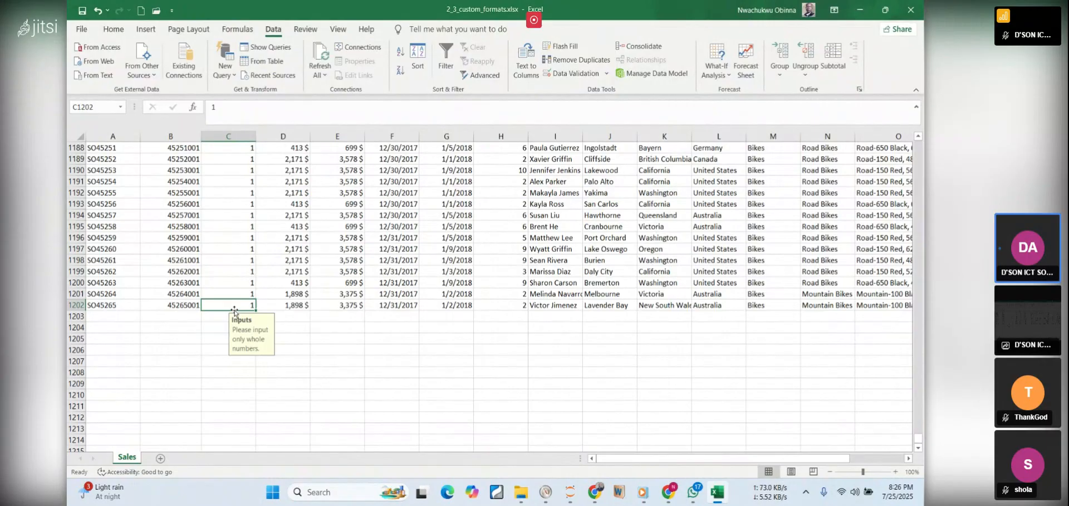
Test the validation by trying to enter the decimal 2.3 in C1203, the first empty OrderQuantity cell
left_click(223, 318)
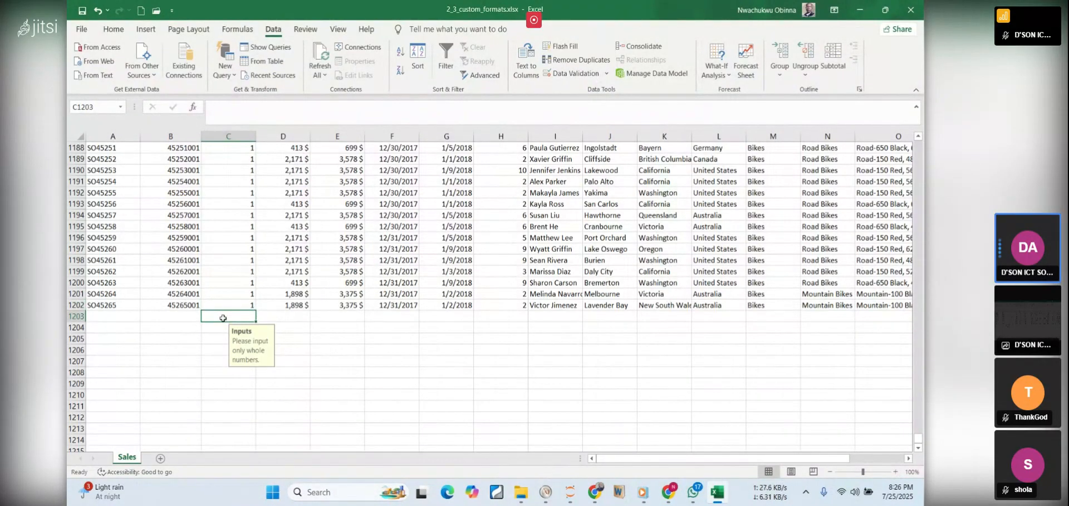
type("2")
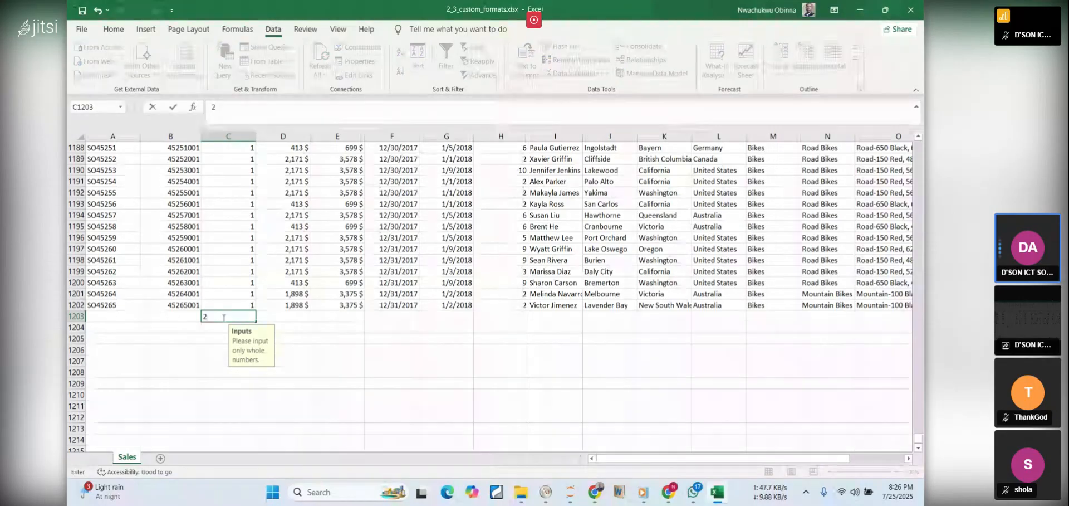
type(".3")
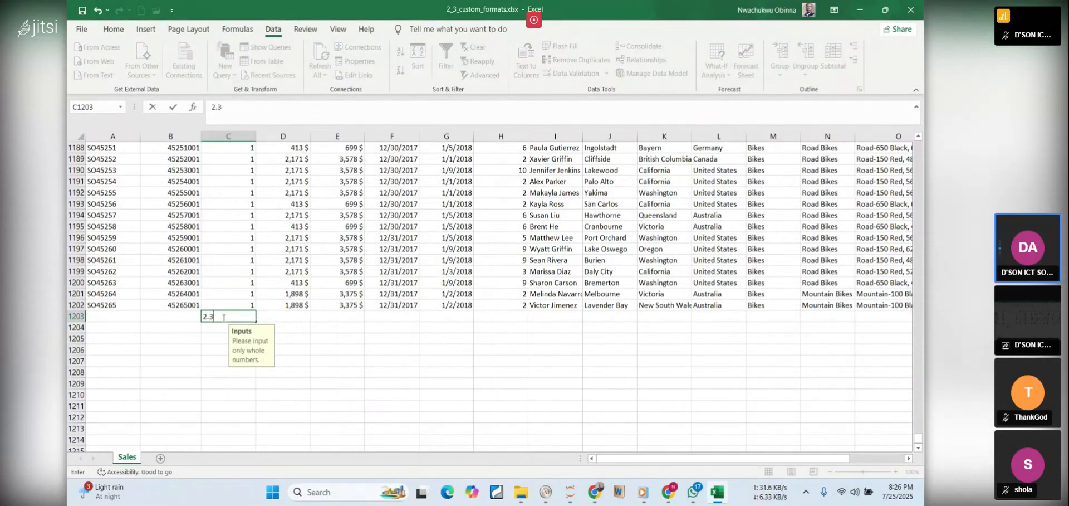
key("Return")
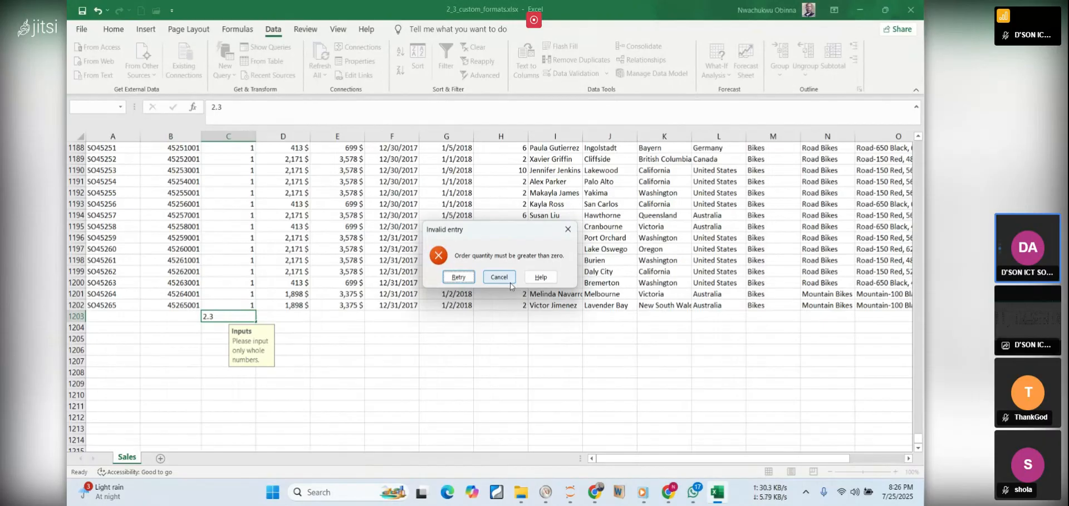
Retry the entry in C1203 with the negative value -5
left_click(459, 277)
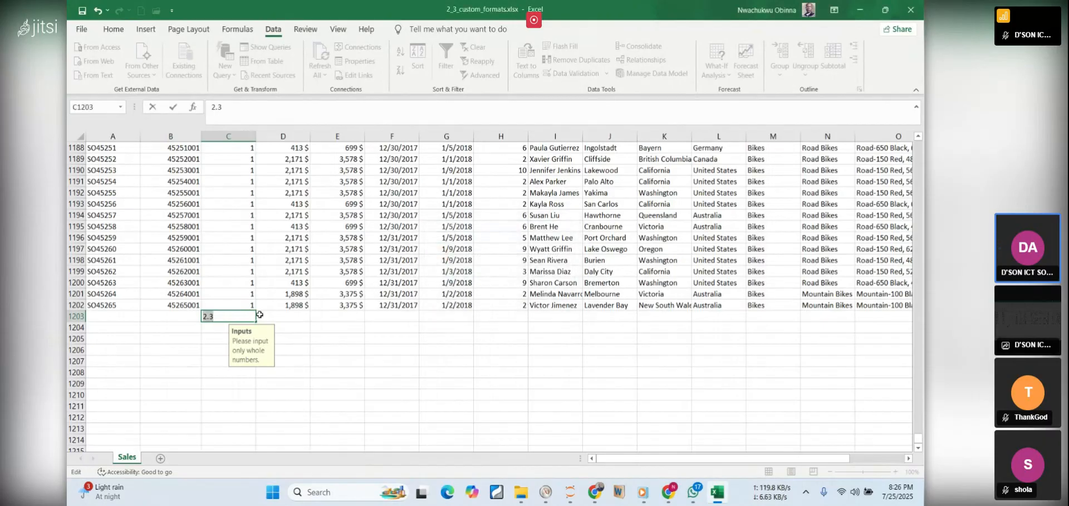
key("BackSpace")
type("-5")
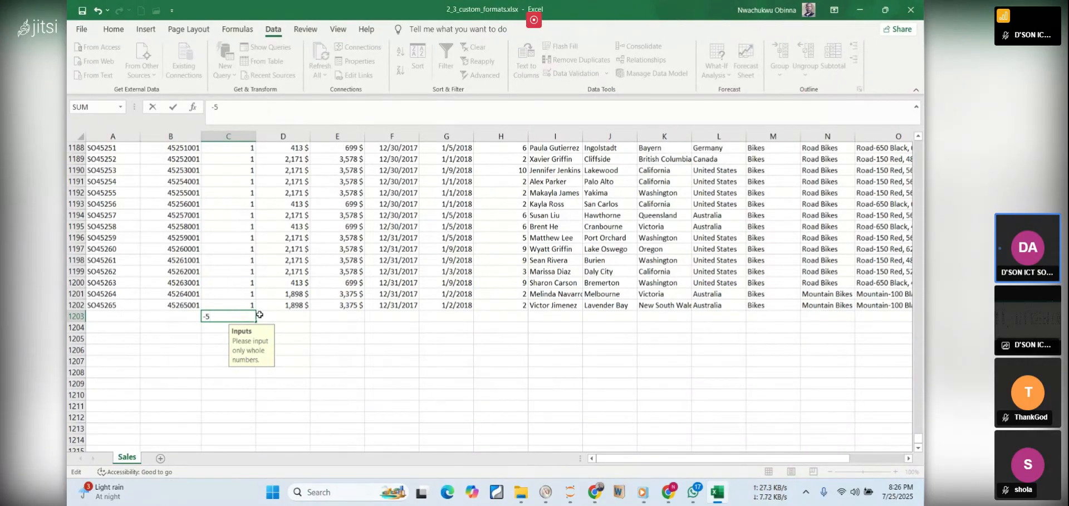
key("Return")
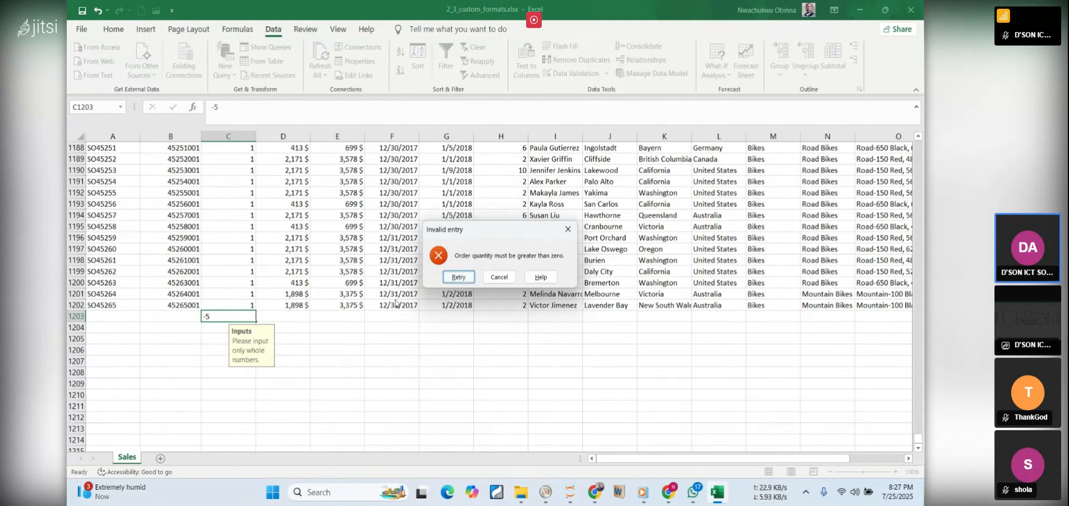
Retry the entry in C1203 with the valid whole number 5
left_click(462, 282)
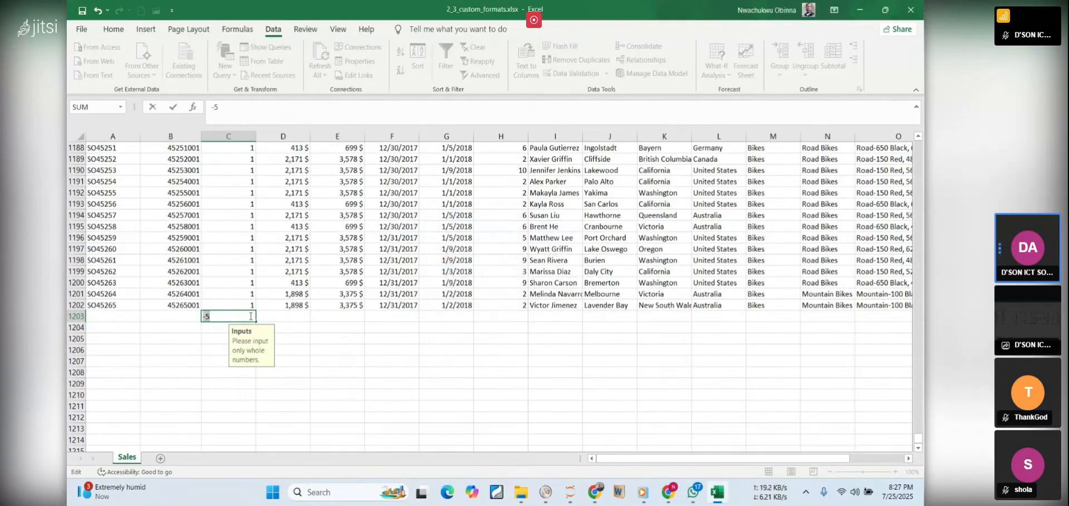
type("5")
key("Return")
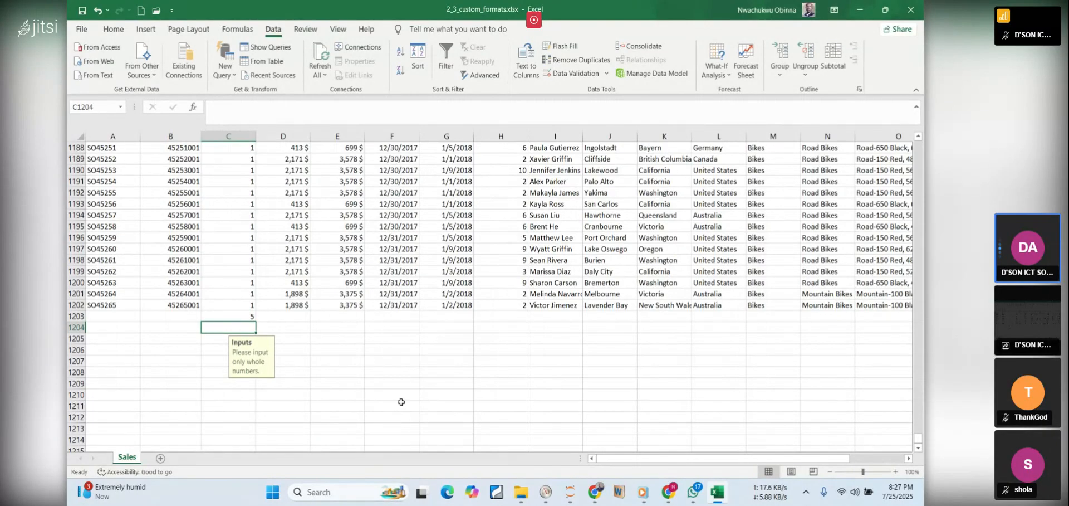
Clear the test value from C1203
left_click(227, 315)
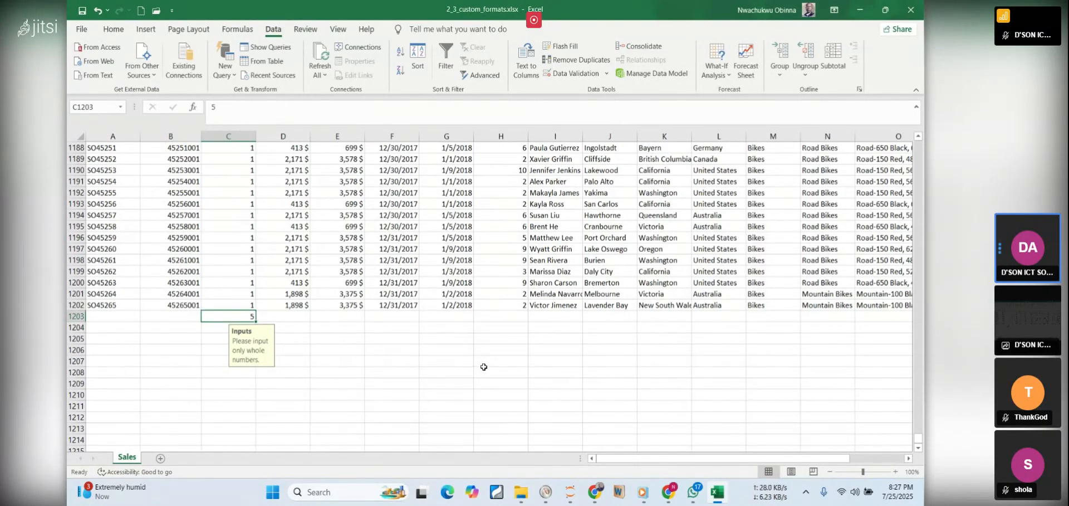
mouse_move(679, 490)
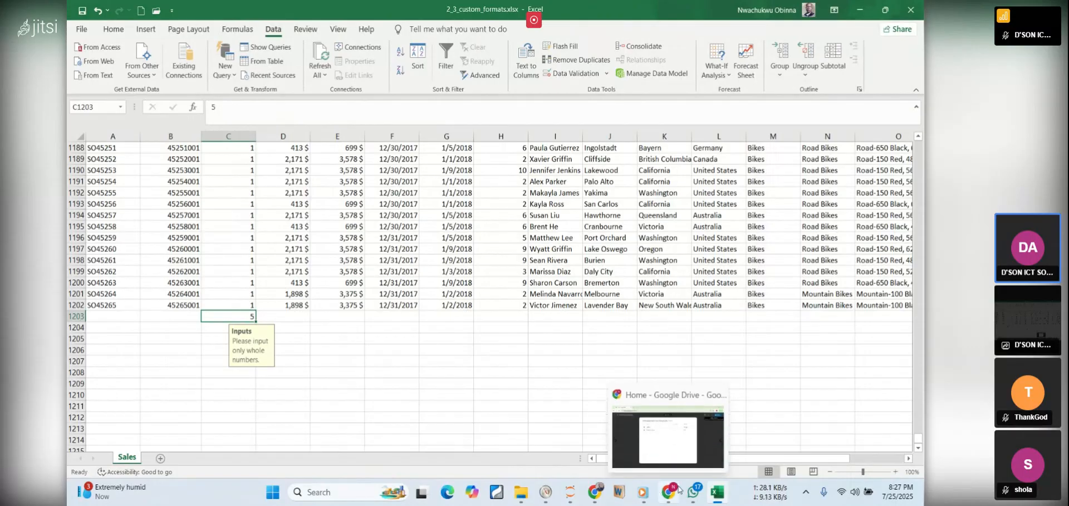
left_click(695, 405)
mouse_move(716, 491)
key("Delete")
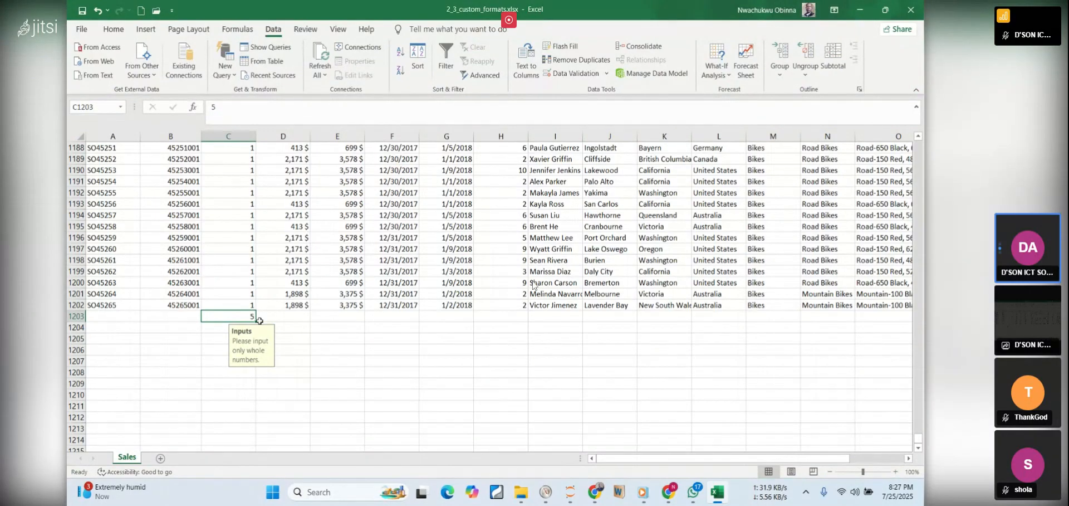
left_click(374, 360)
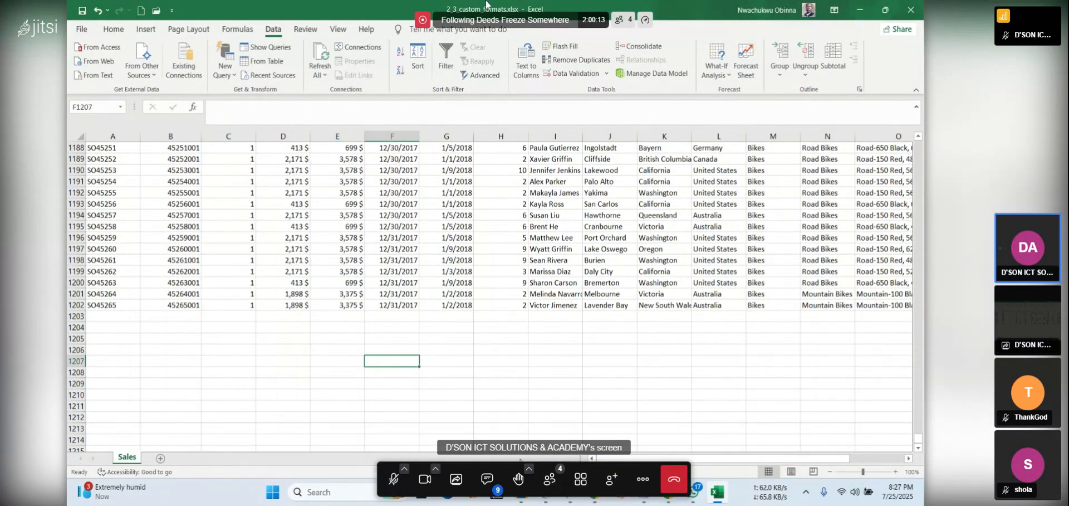
Switch to the PDF notes in the browser and read the Test Your Validation question about cell C1203
mouse_move(595, 492)
left_click(642, 438)
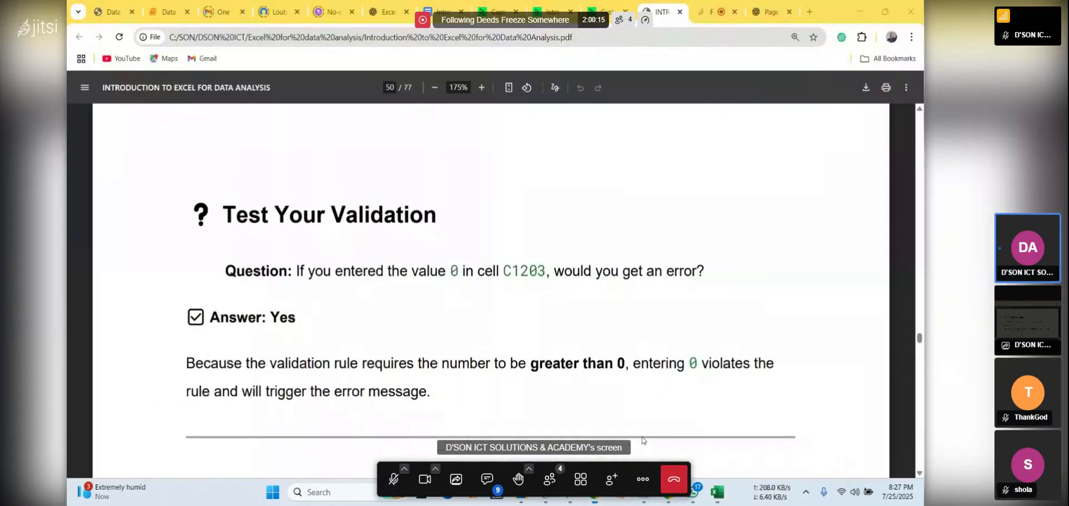
scroll(371, 156, "down", 4)
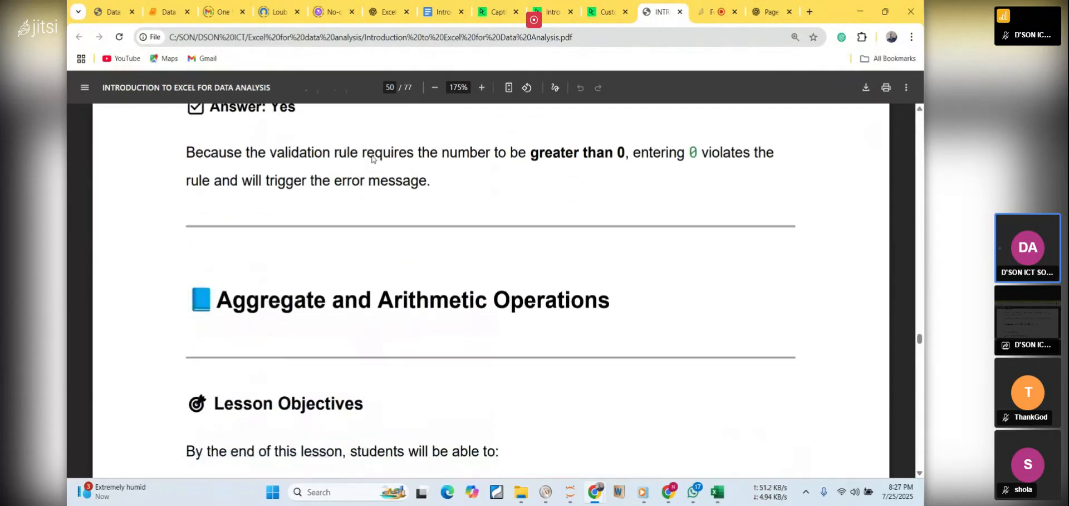
scroll(372, 159, "up", 3)
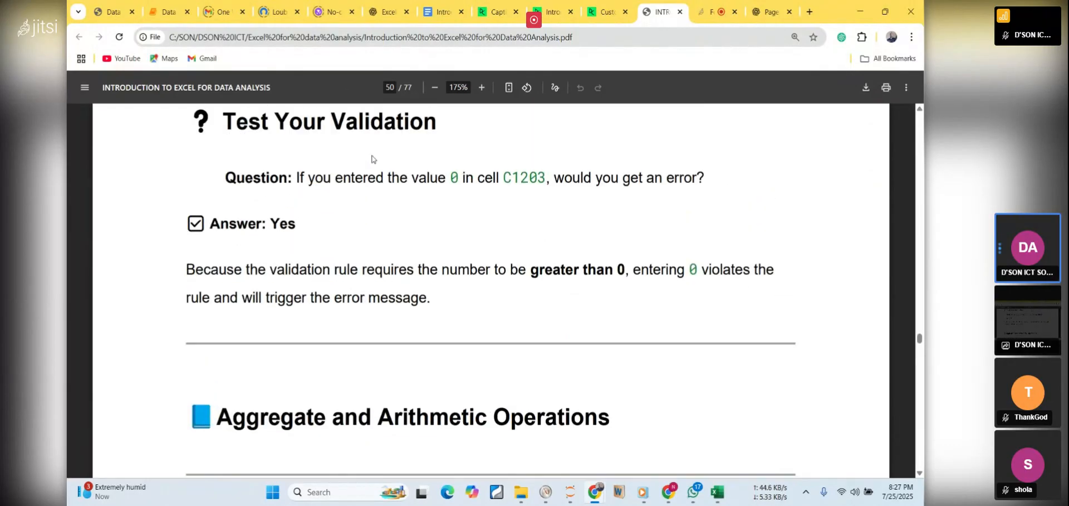
scroll(372, 159, "up", 2)
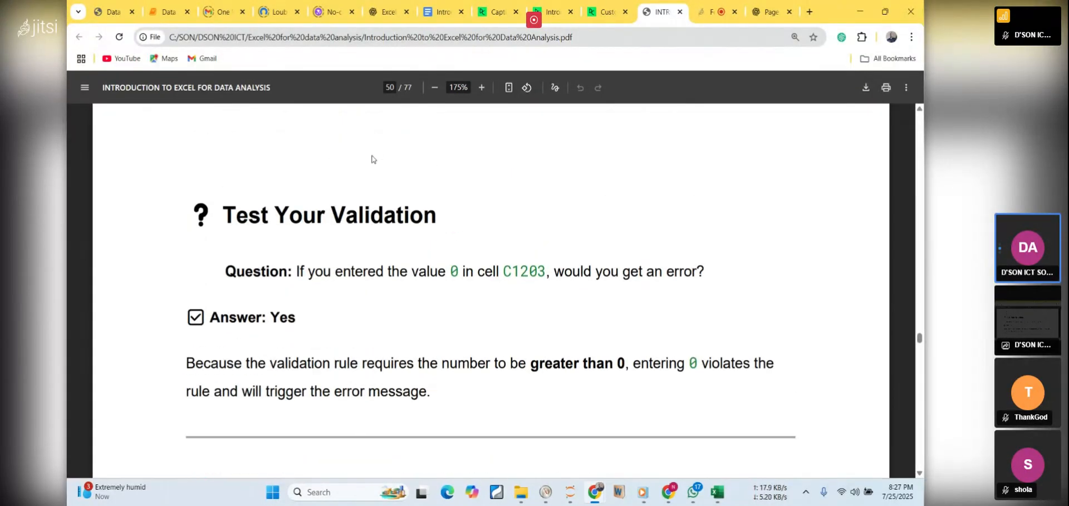
scroll(372, 159, "down", 1)
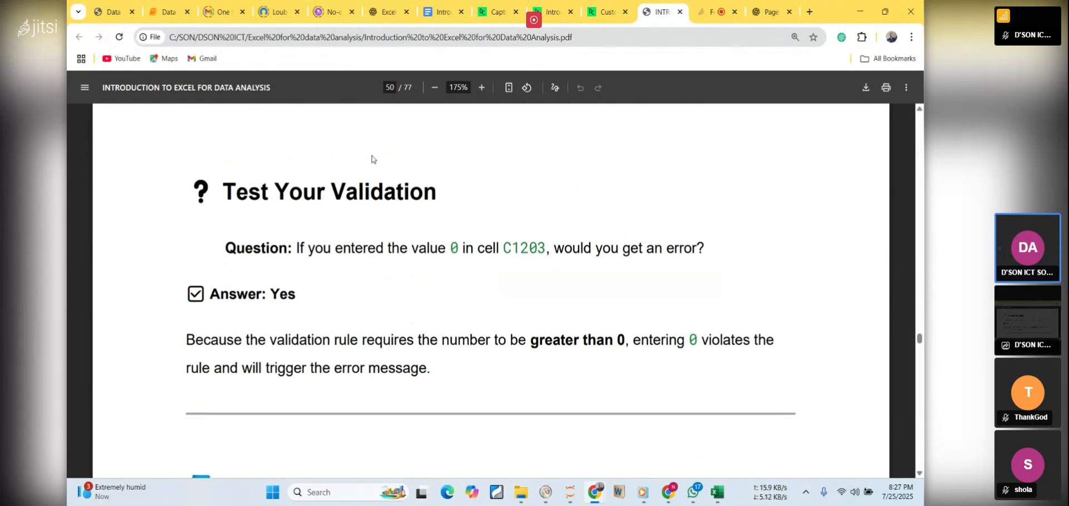
Switch back to Excel, try entering 0 in C1203 to test the rule, and cancel the entry
left_click(718, 491)
left_click(249, 318)
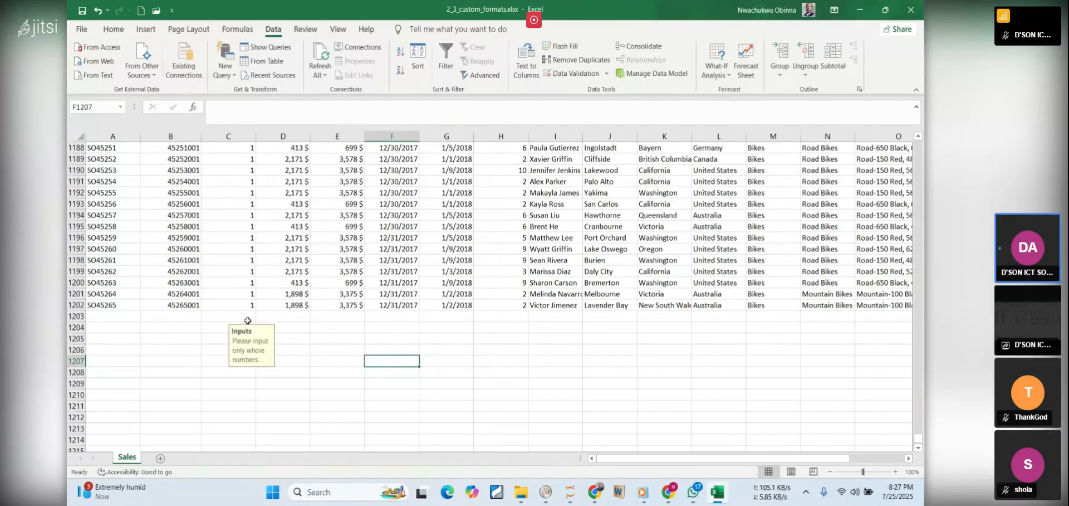
type("0")
key("Return")
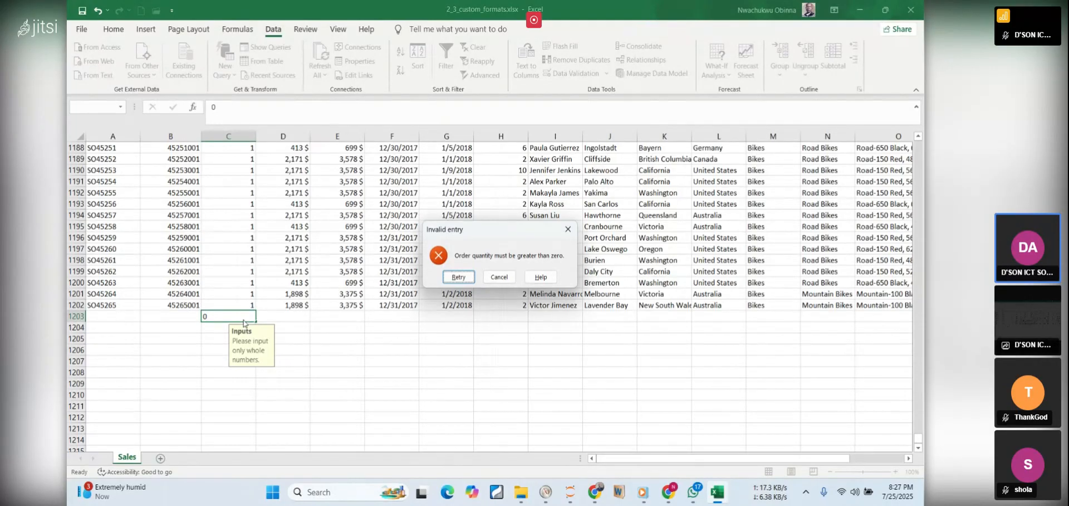
left_click(505, 277)
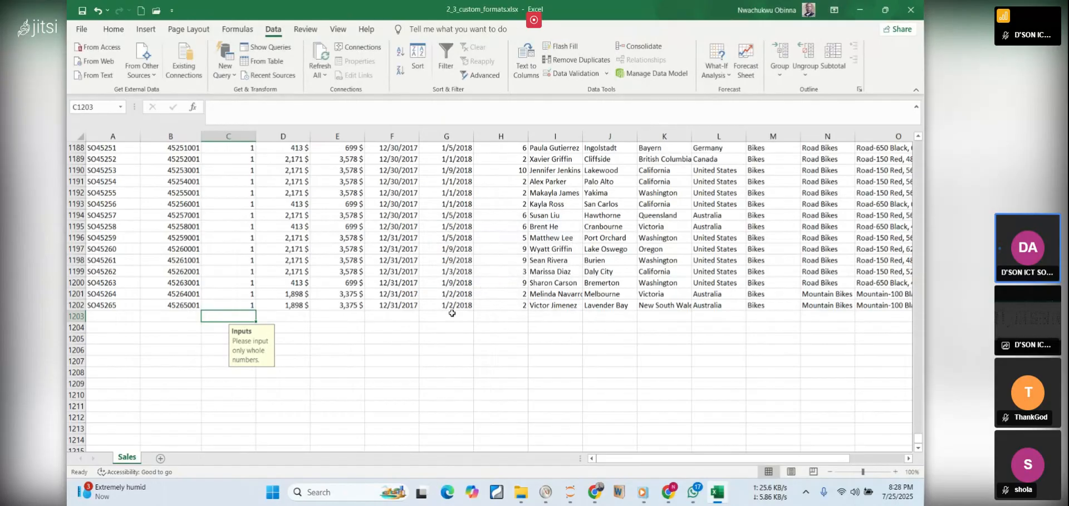
left_click(393, 338)
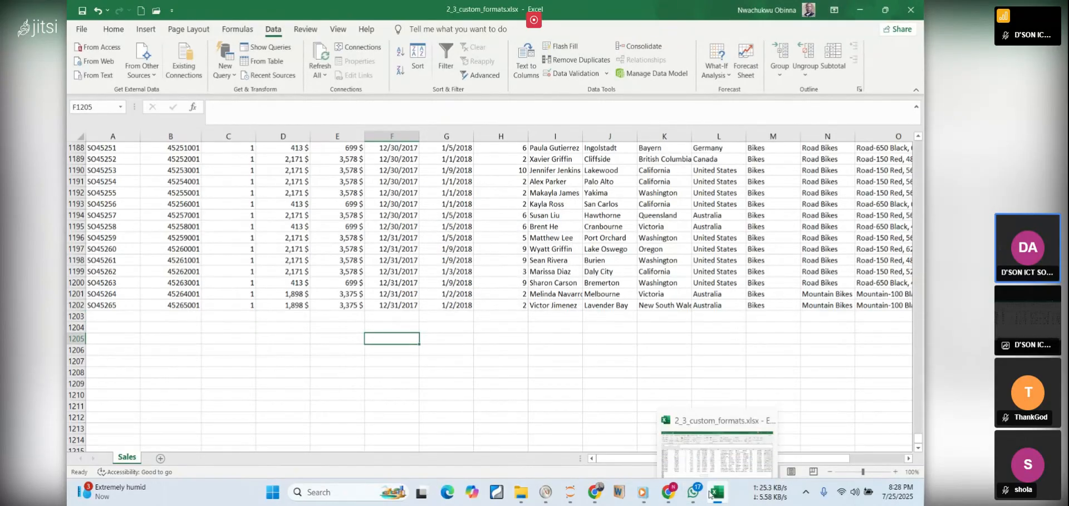
Switch to the PDF notes and move on to the Aggregate and Arithmetic Operations lesson objectives
left_click(708, 491)
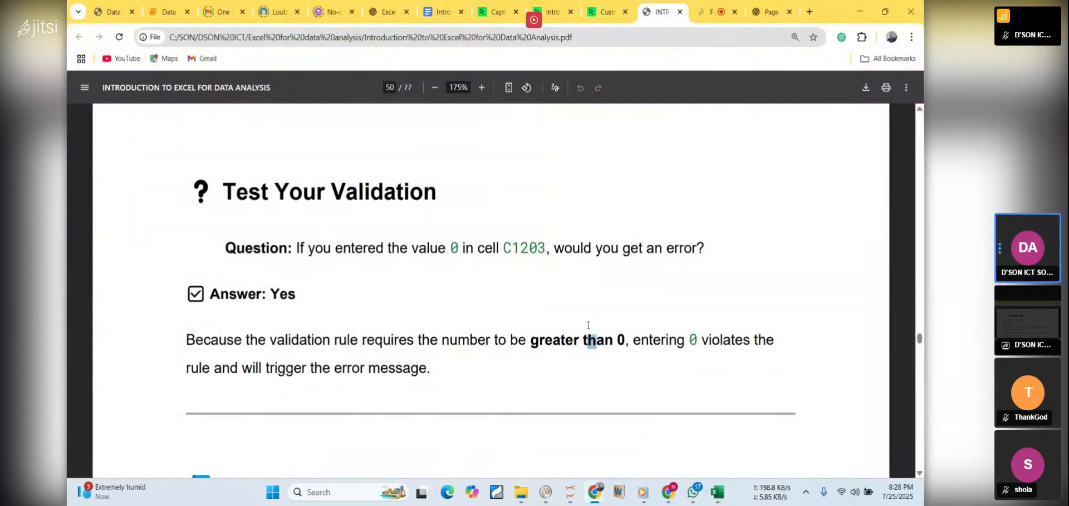
scroll(588, 325, "down", 2)
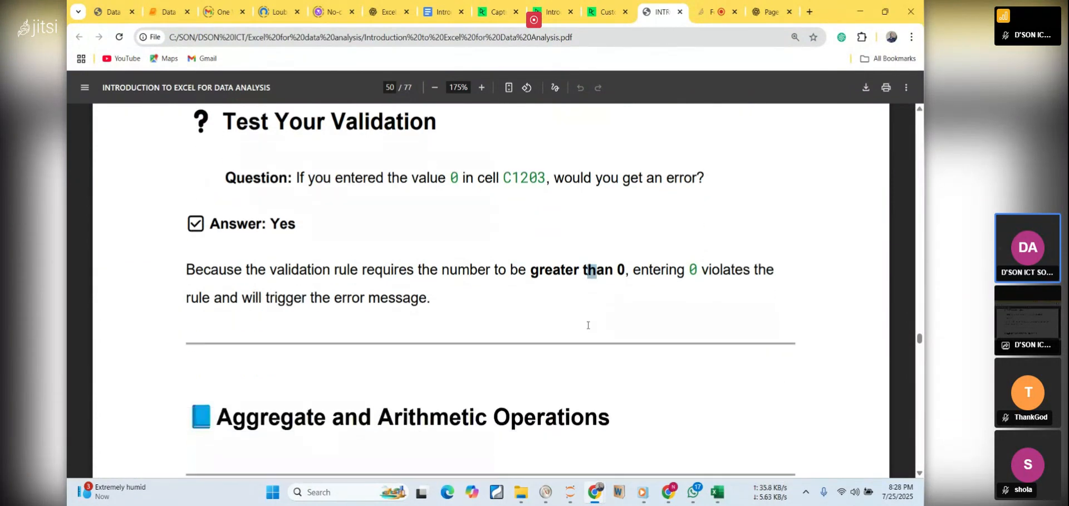
scroll(588, 325, "down", 3)
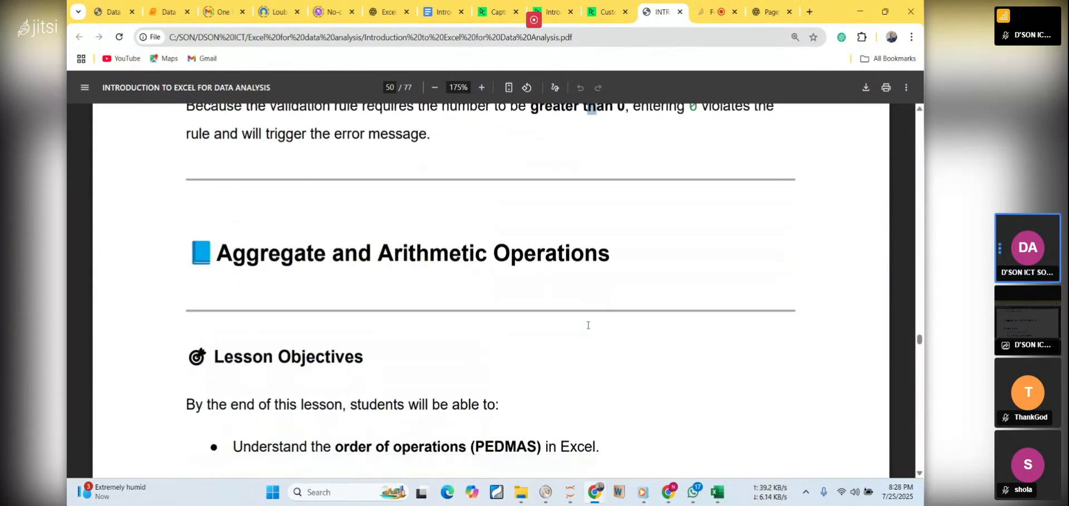
scroll(588, 325, "down", 1)
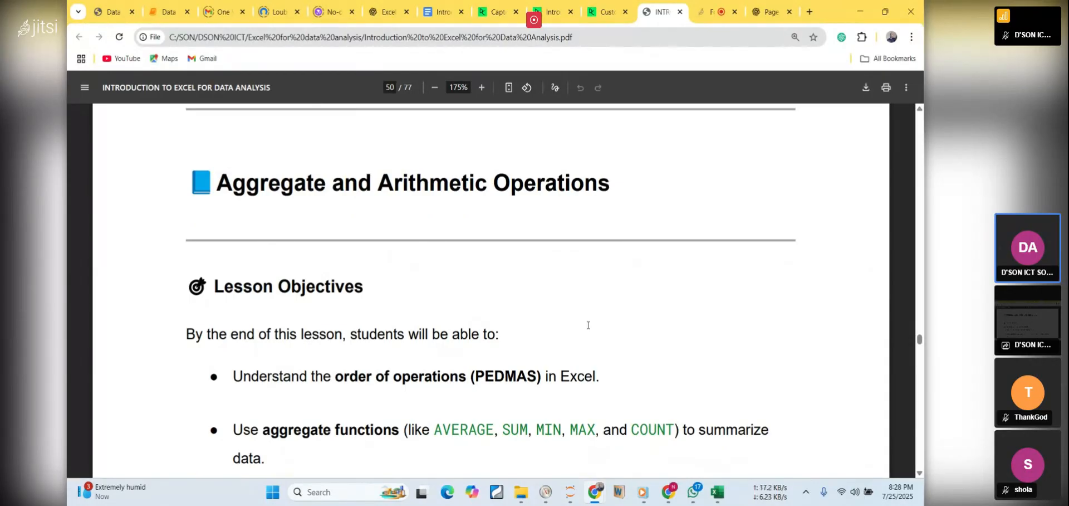
Switch to the Jitsi meeting, pin the host's own tile, and ask the participant reporting microphone trouble to unmute
left_click(700, 16)
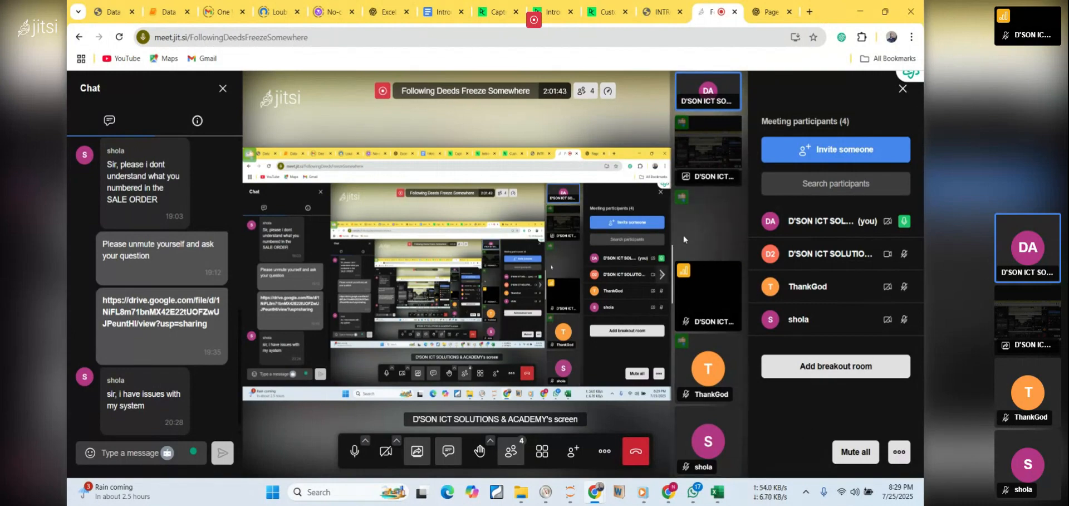
left_click(706, 96)
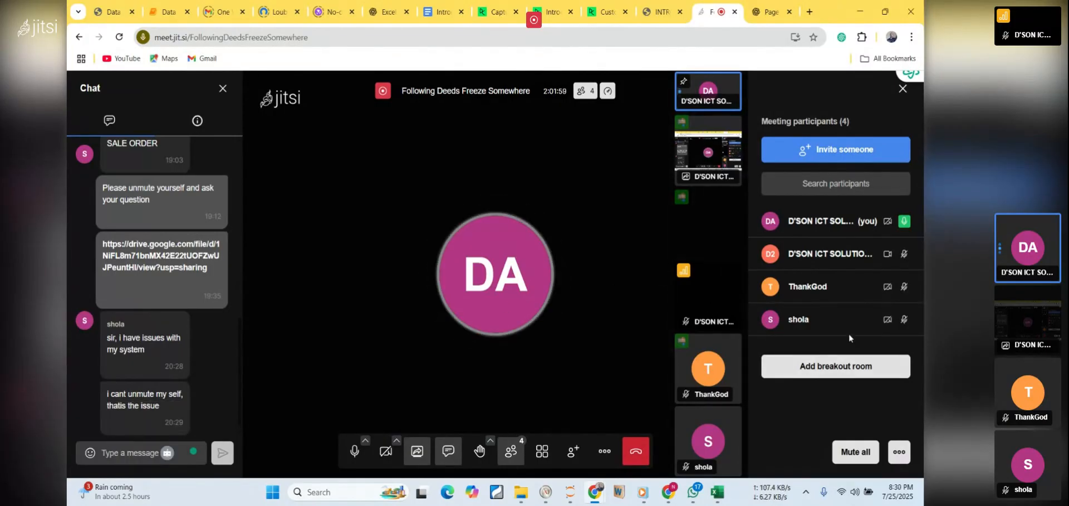
mouse_move(864, 324)
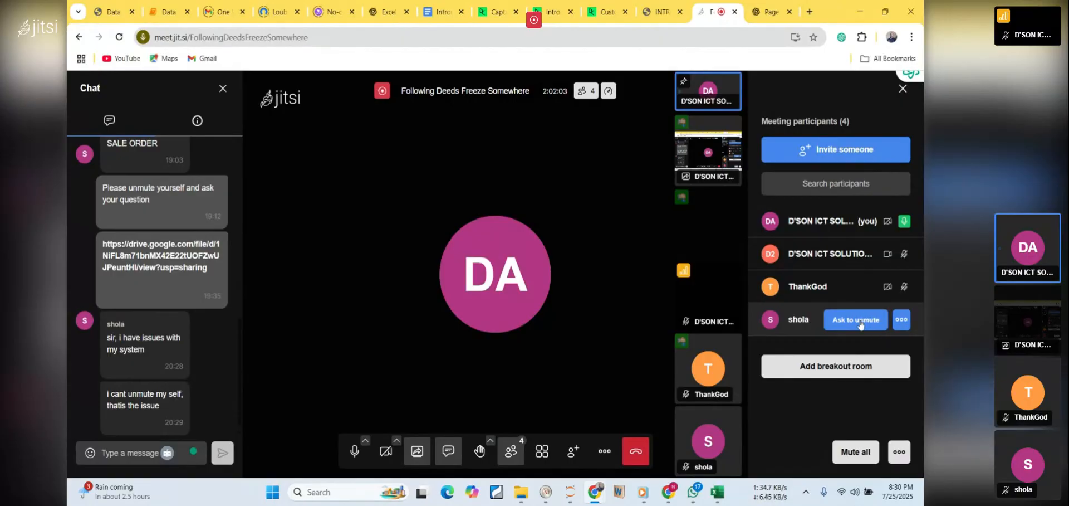
left_click(899, 328)
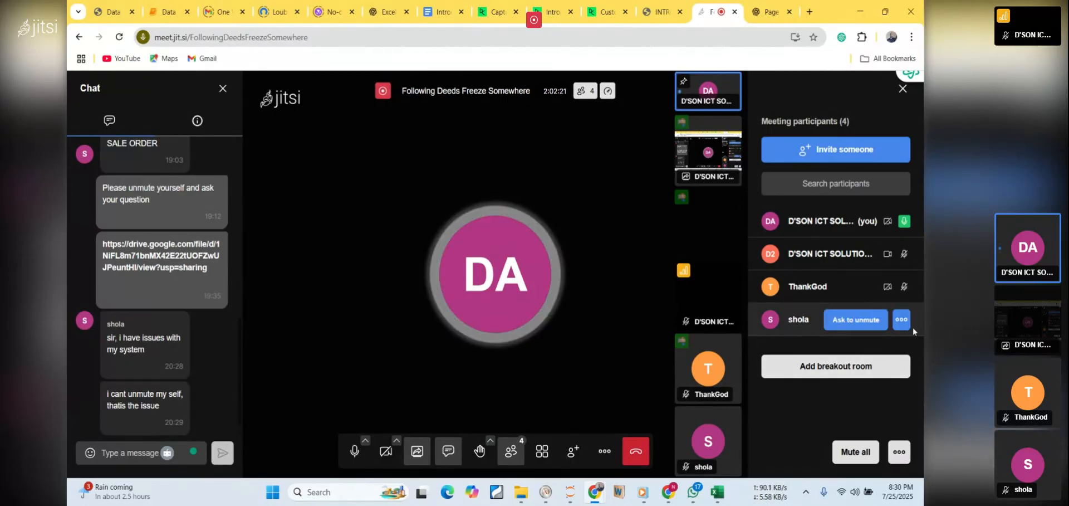
left_click(870, 322)
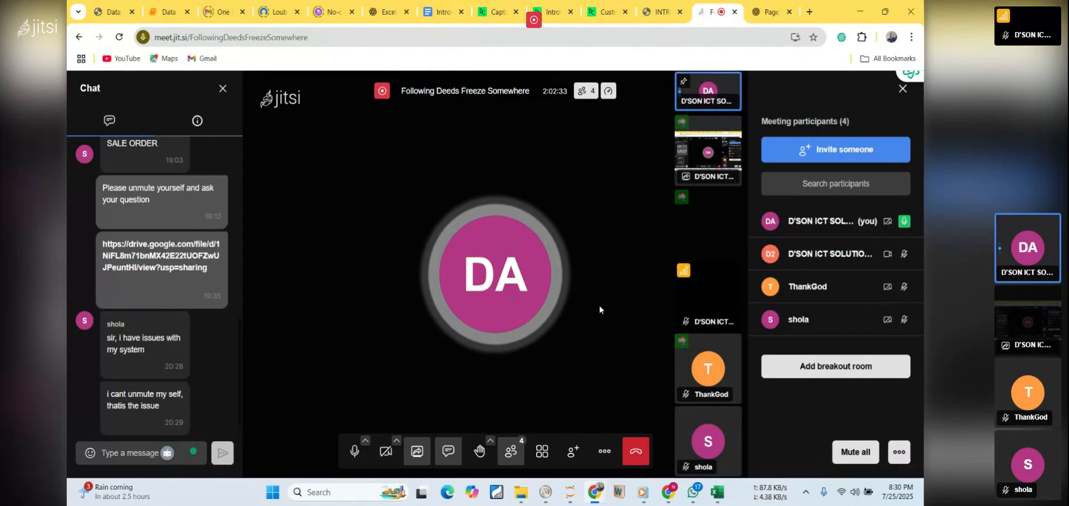
Bring the shared screen into the meeting's main view and show what is being shared
left_click(704, 151)
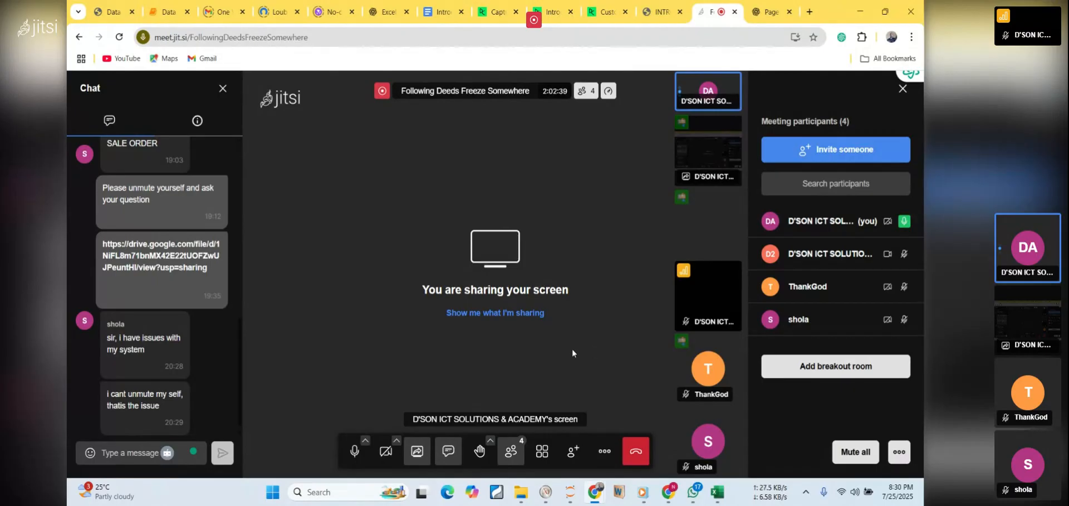
left_click(487, 314)
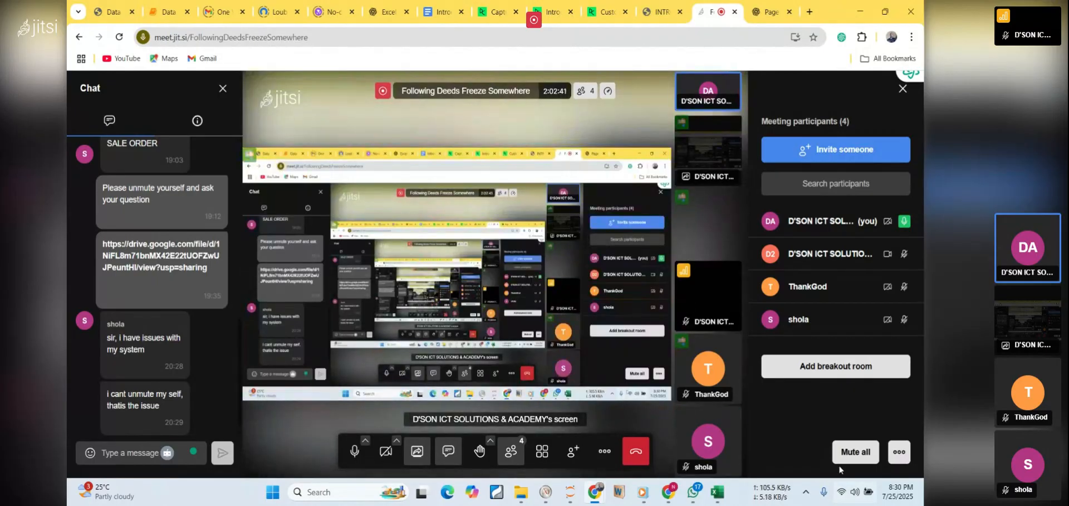
mouse_move(847, 301)
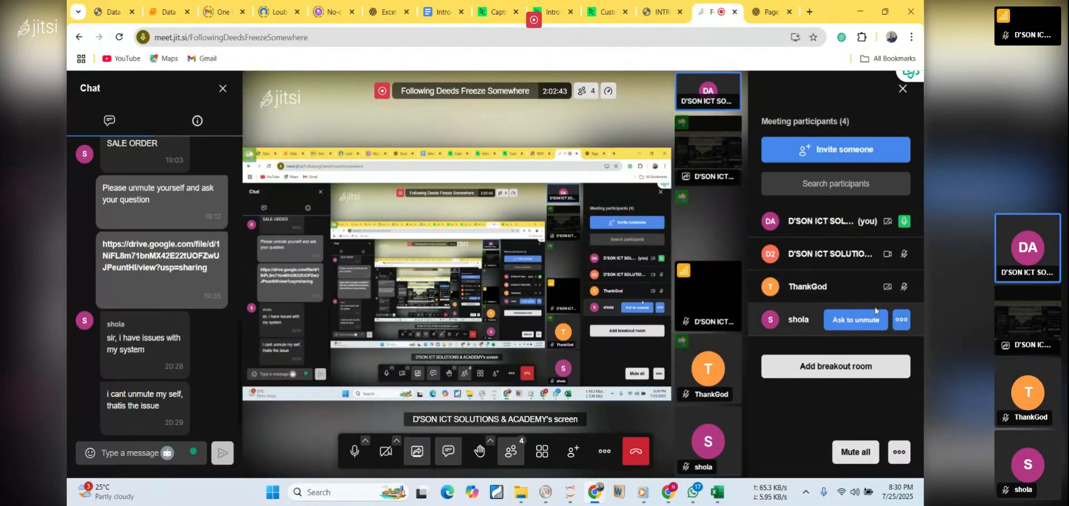
mouse_move(847, 333)
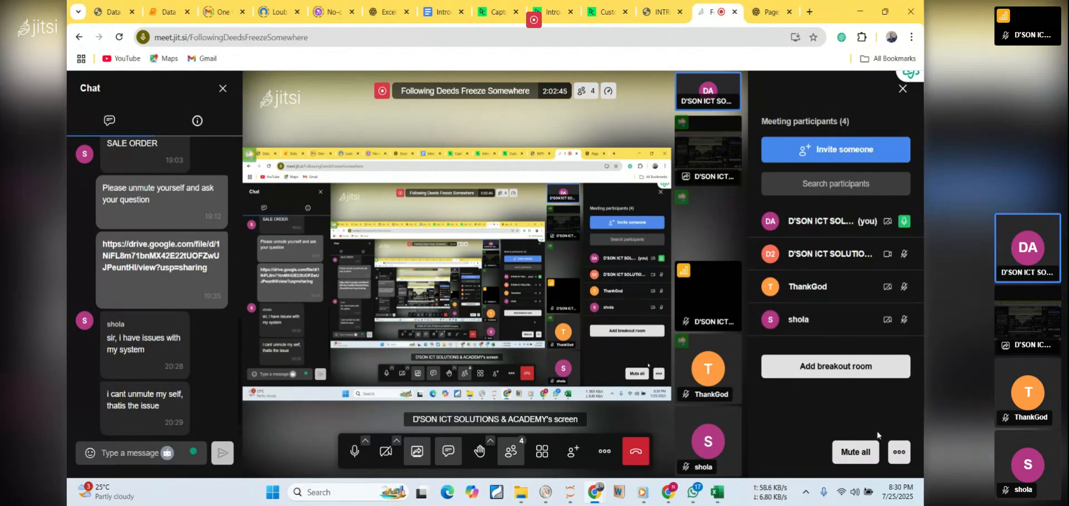
Mute the host's microphone and unmute it again
left_click(355, 458)
left_click(355, 458)
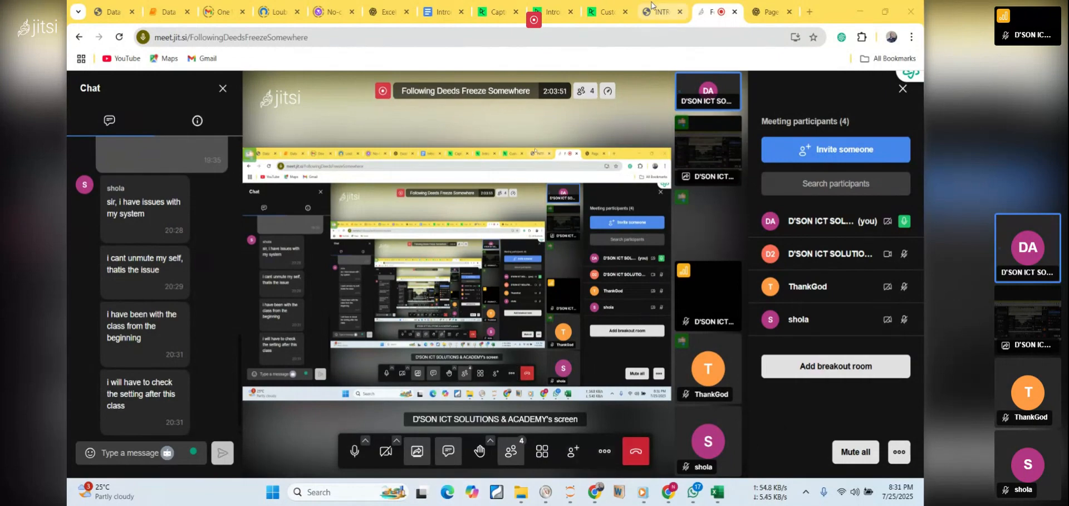
Leave the Jitsi meeting to end the class
mouse_move(659, 18)
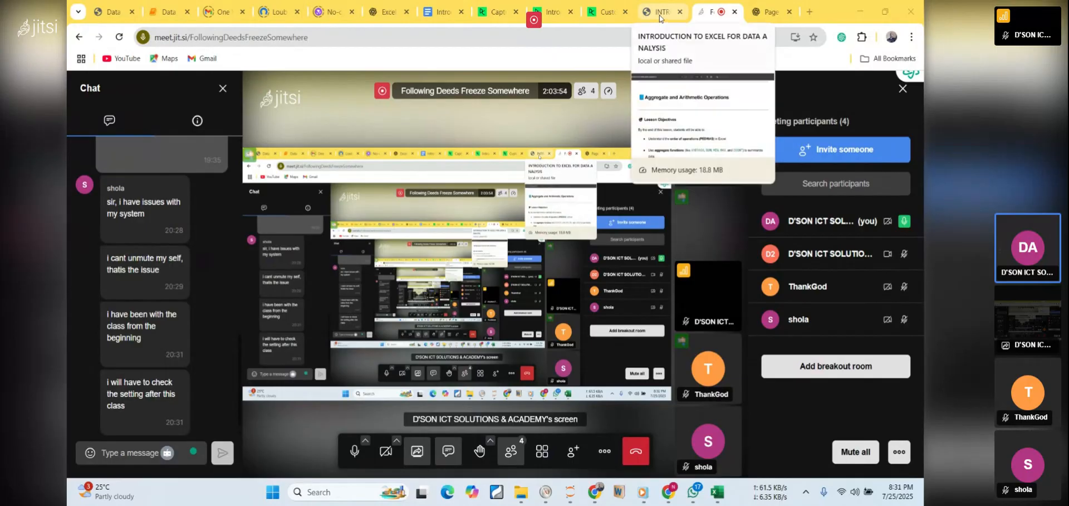
left_click(641, 458)
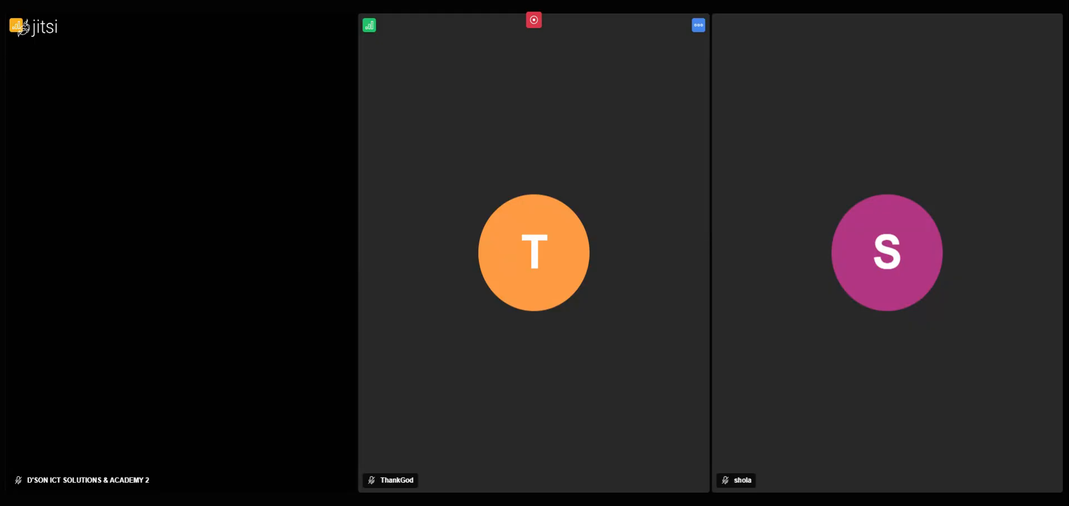
mouse_move(327, 281)
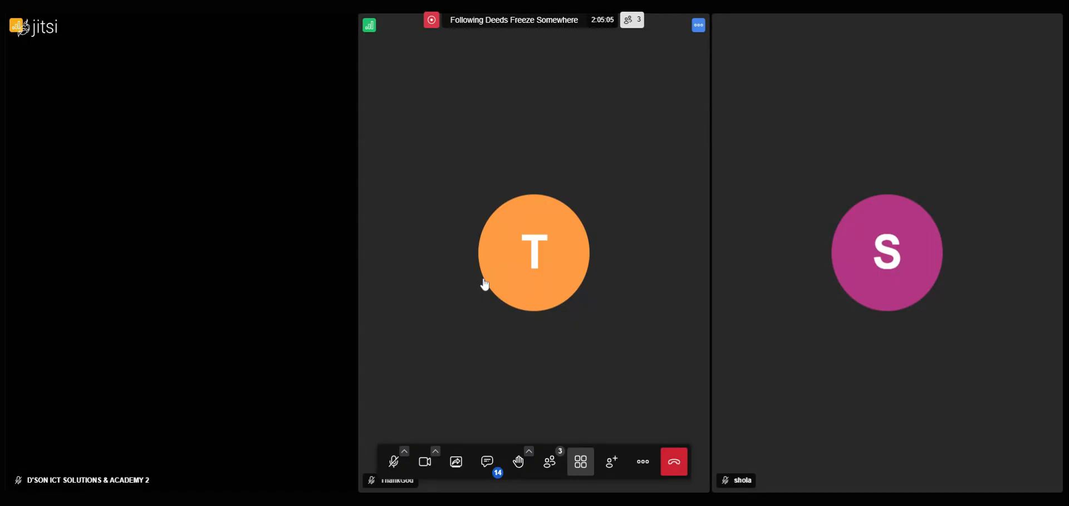